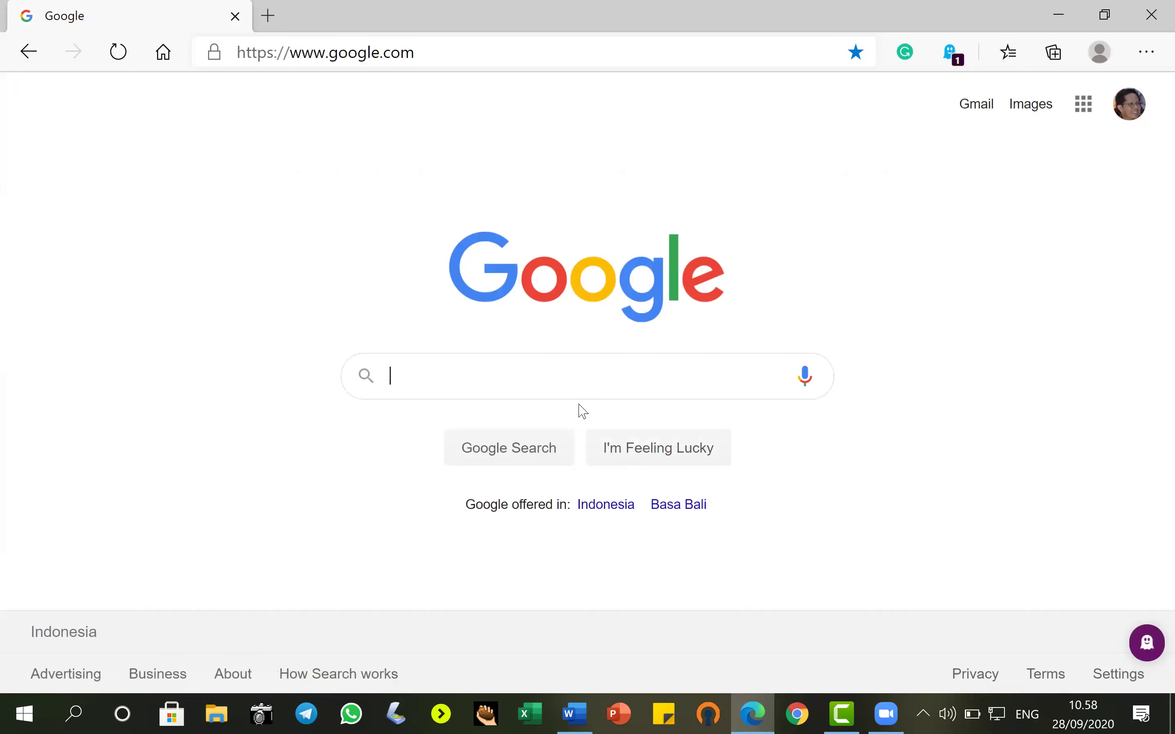
# Search Google for 'kebidanan' and open the Quipper Campus 'Jurusan Kebidanan - Info Kuliah & Prospek Kerjanya' result.
pyautogui.press('Return')
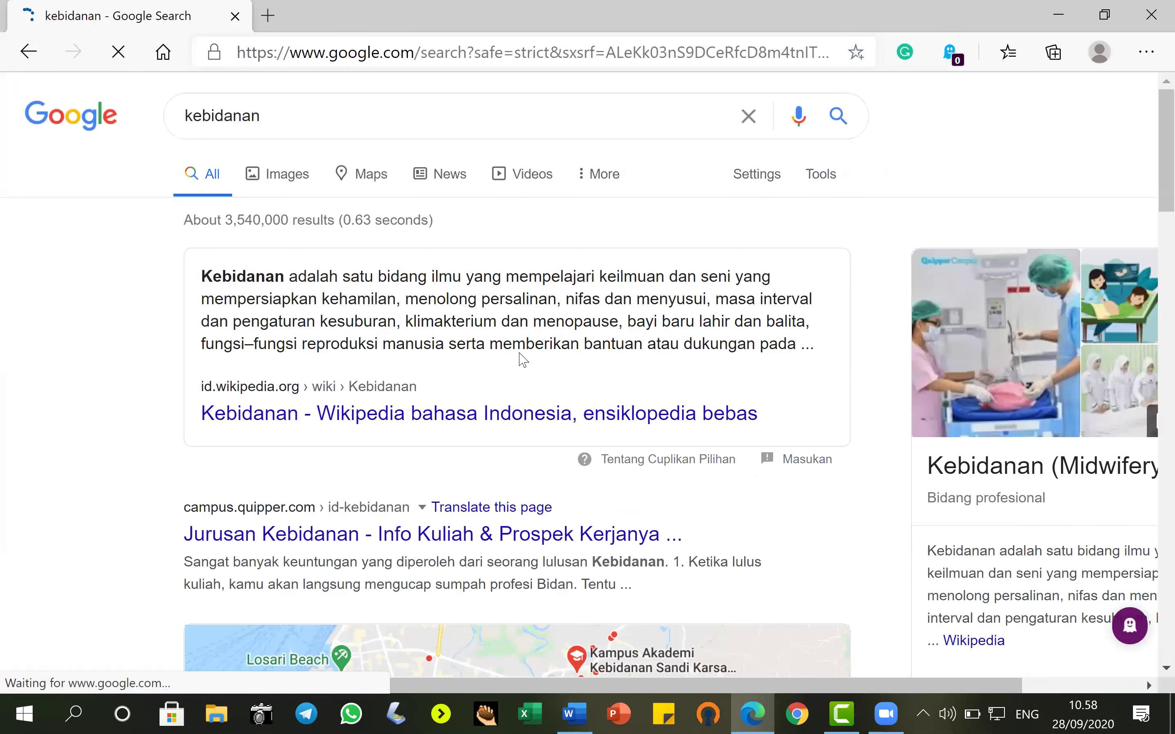
pyautogui.scroll(-2, 519, 359)
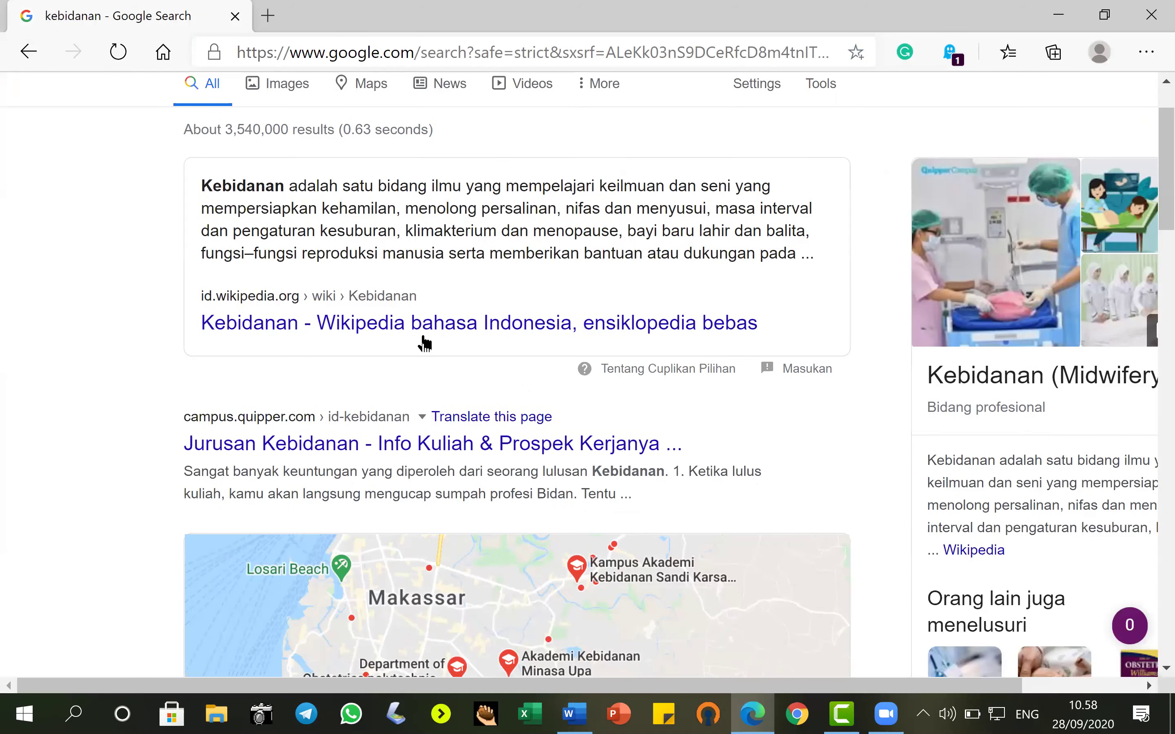
pyautogui.click(403, 448)
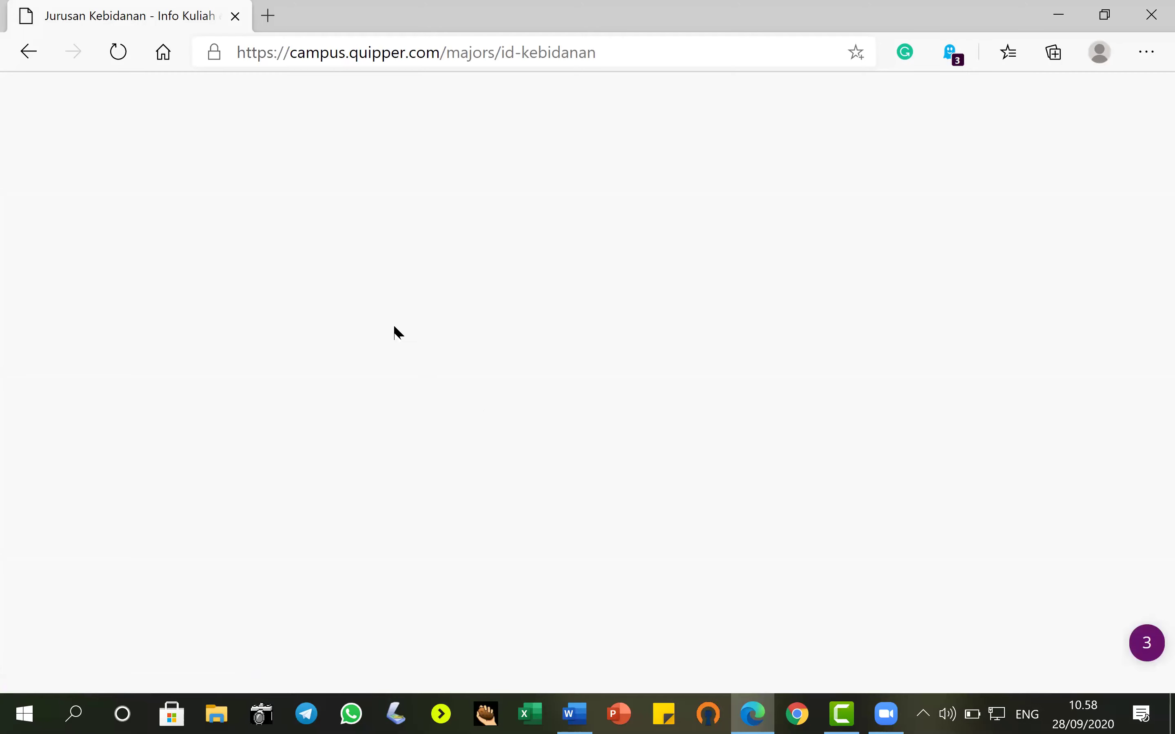
# Copy the Deskripsi Jurusan paragraph from the Quipper Campus page and switch to the blank Word document.
pyautogui.scroll(-5, 385, 369)
pyautogui.scroll(-8, 379, 364)
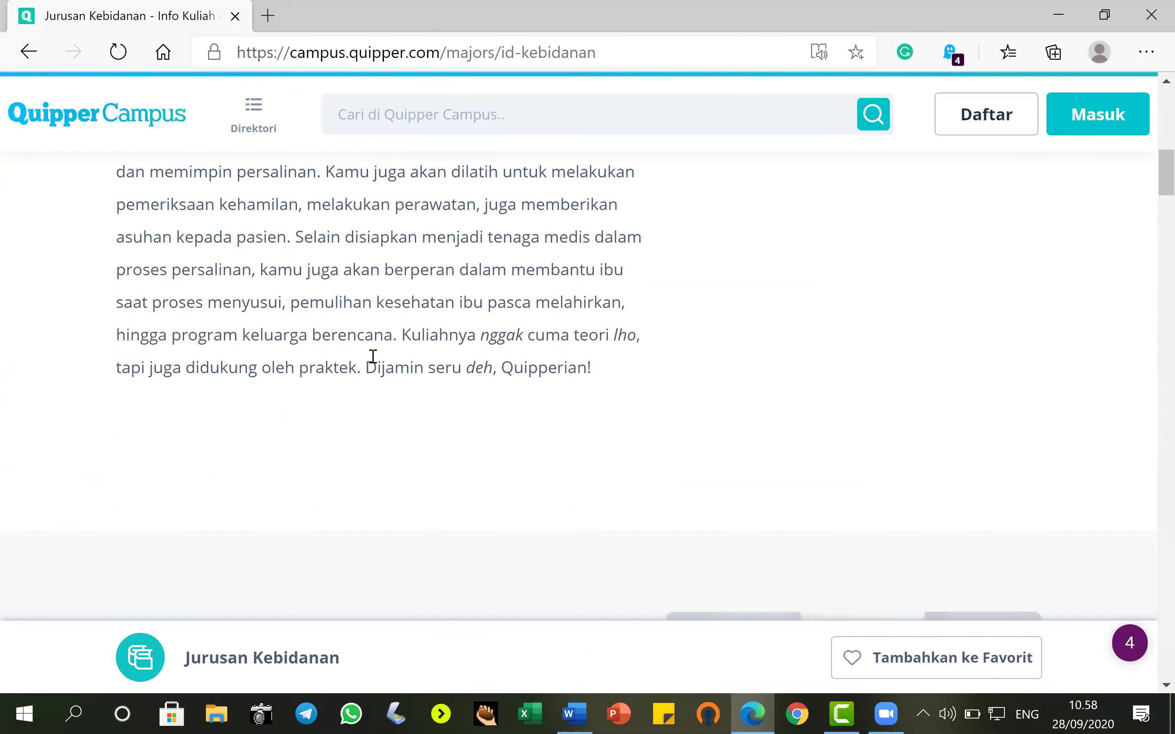
pyautogui.scroll(3, 352, 333)
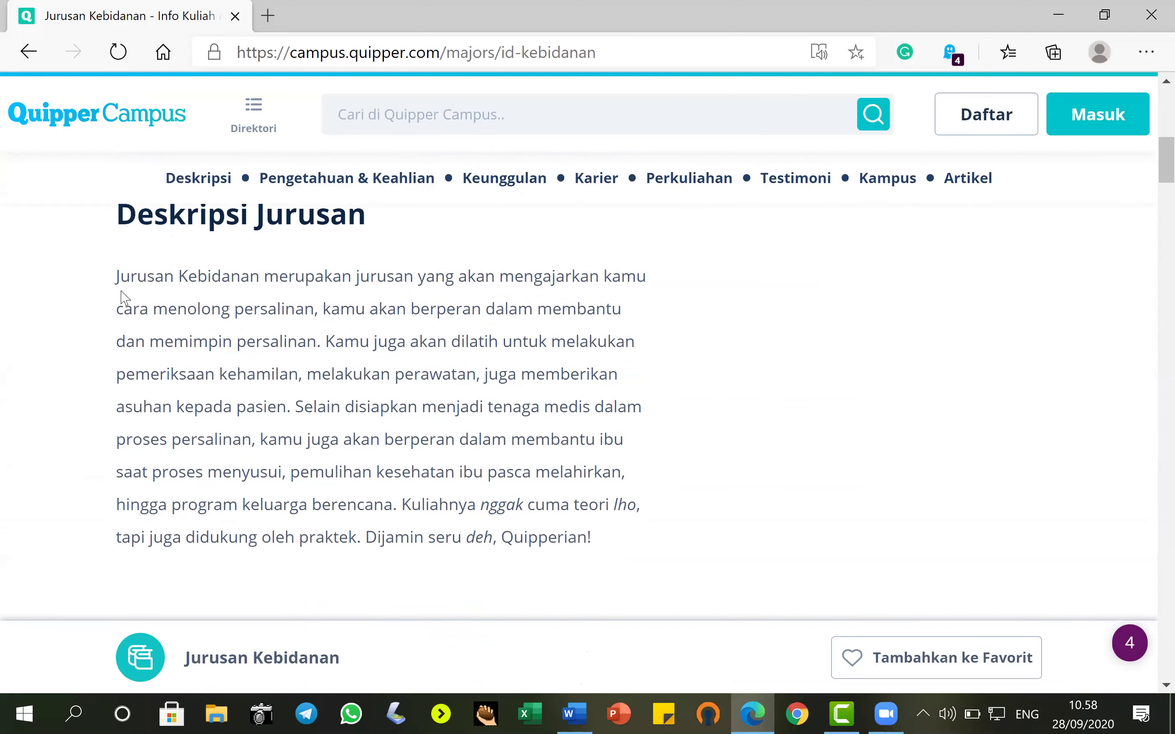
pyautogui.moveTo(116, 276); pyautogui.dragTo(611, 538)
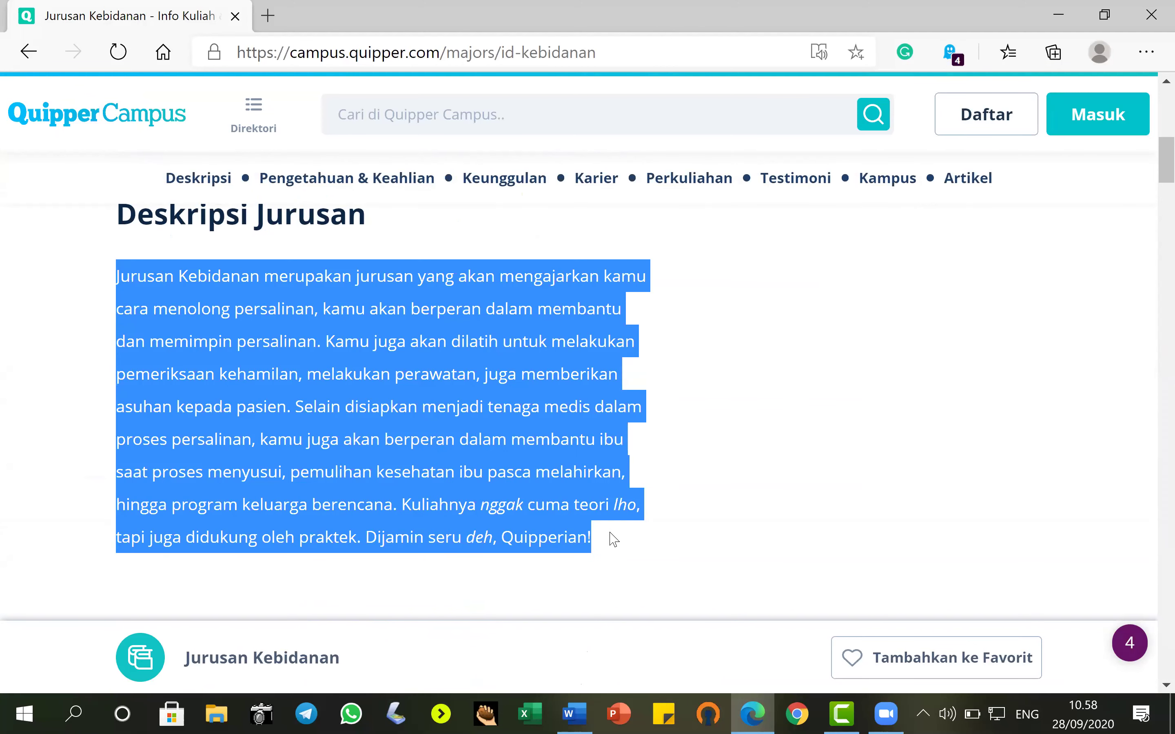
pyautogui.rightClick(431, 335)
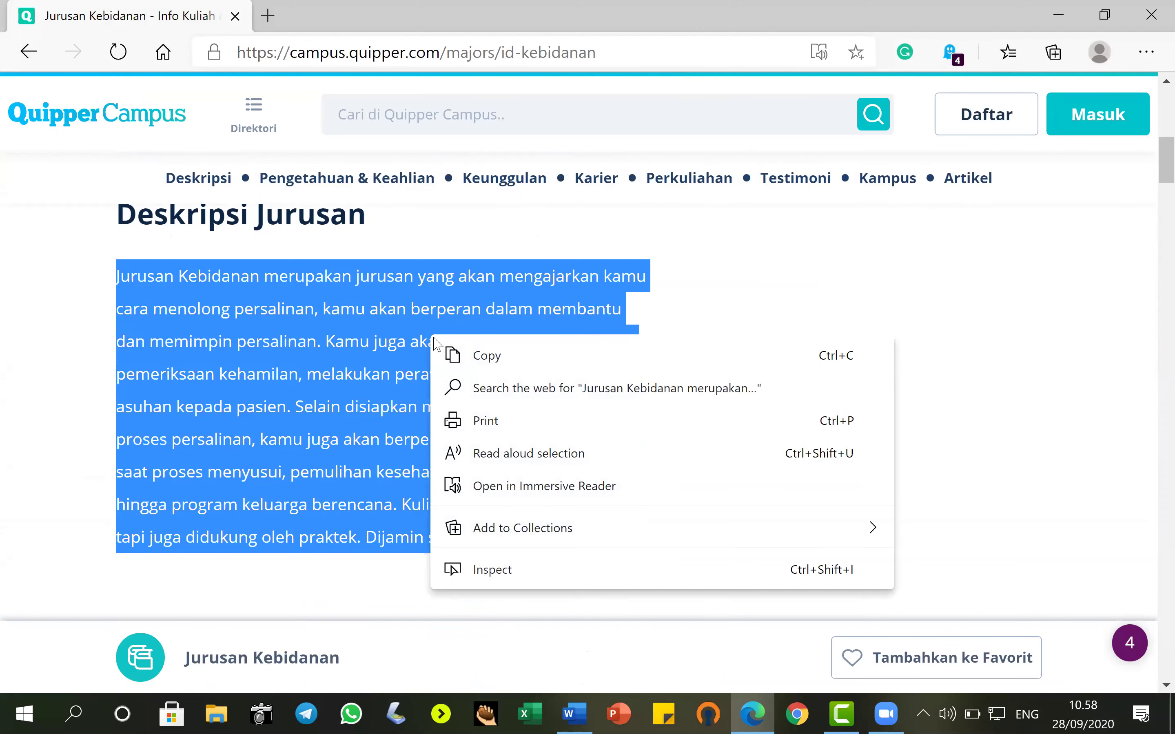
pyautogui.click(475, 354)
pyautogui.click(574, 709)
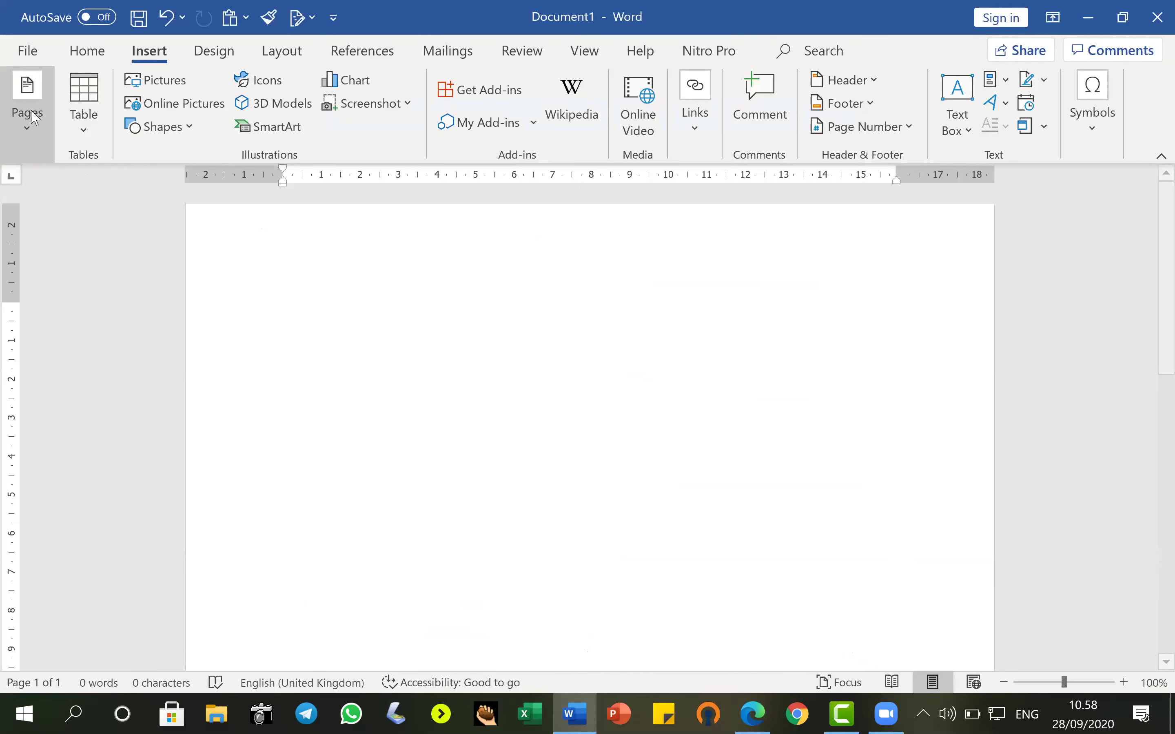
# Paste the Kebidanan description into Document1, select the pasted paragraph, and search Windows for 'note'.
pyautogui.click(86, 51)
pyautogui.click(30, 97)
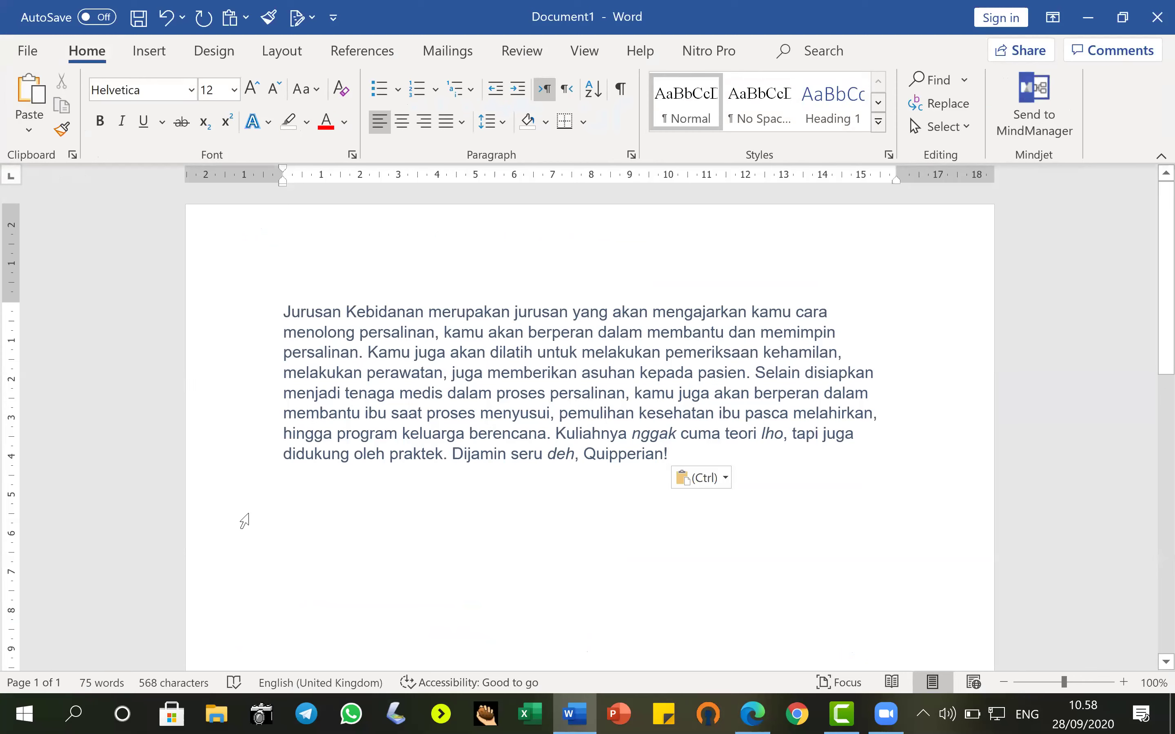
pyautogui.tripleClick(394, 349)
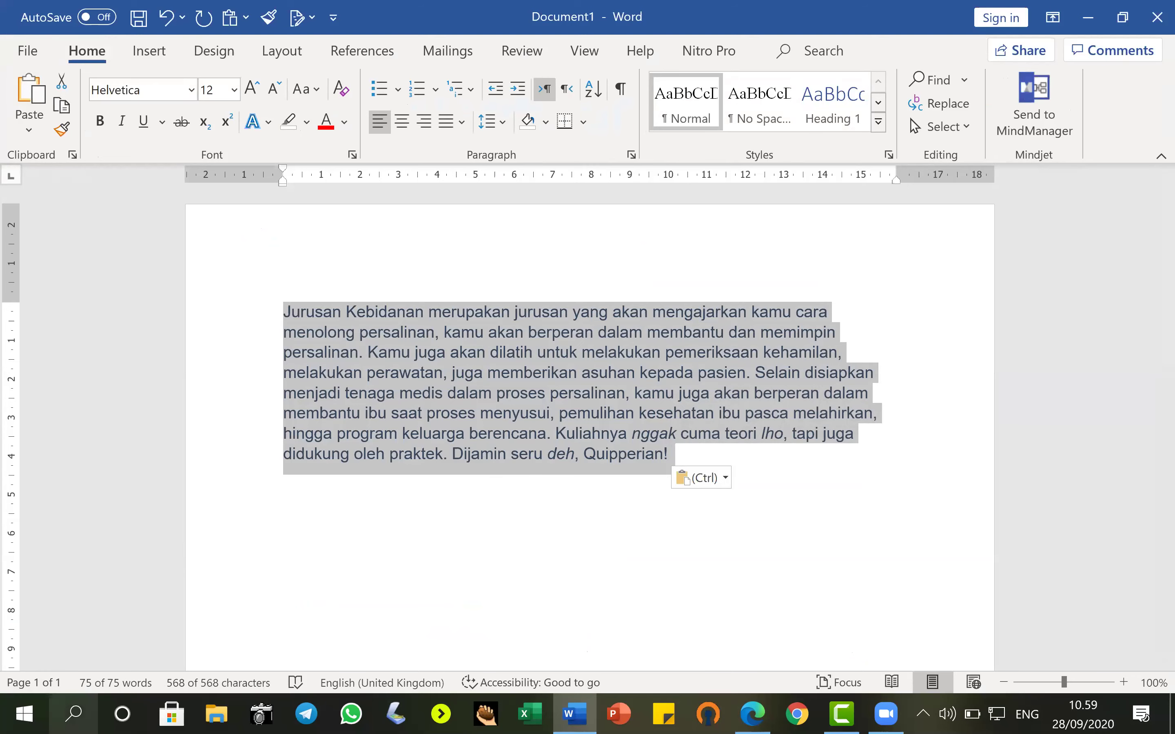
pyautogui.click(73, 713)
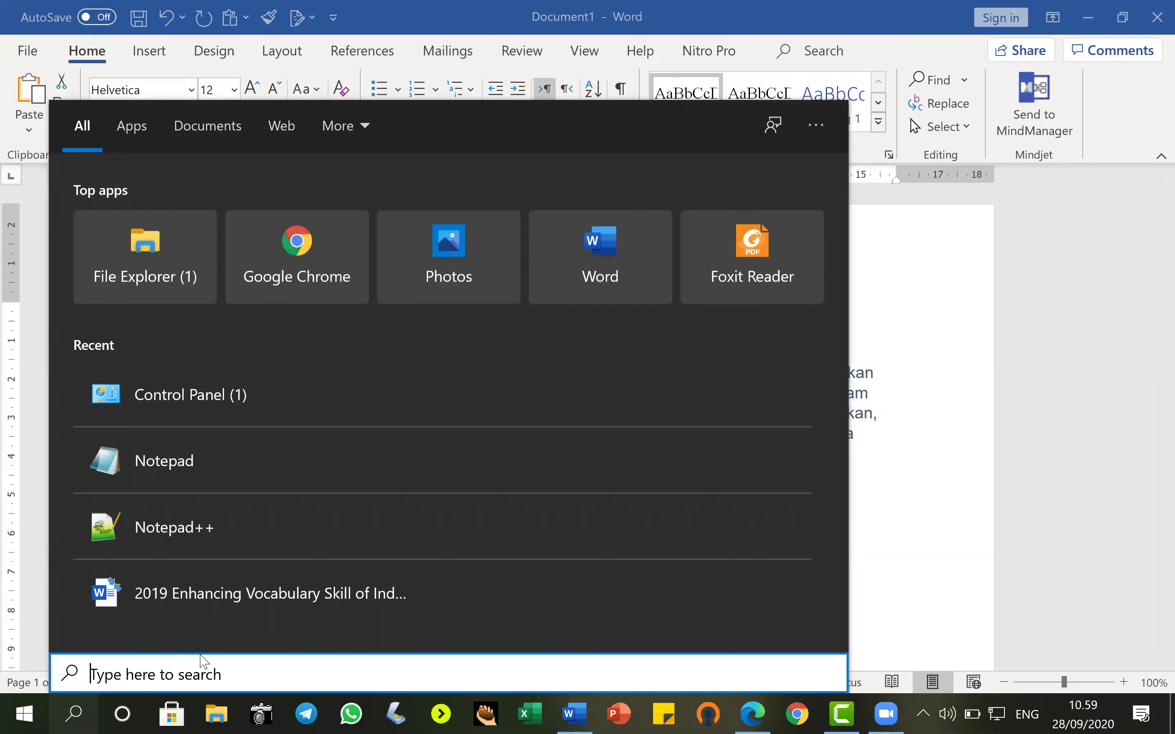
pyautogui.write('note')
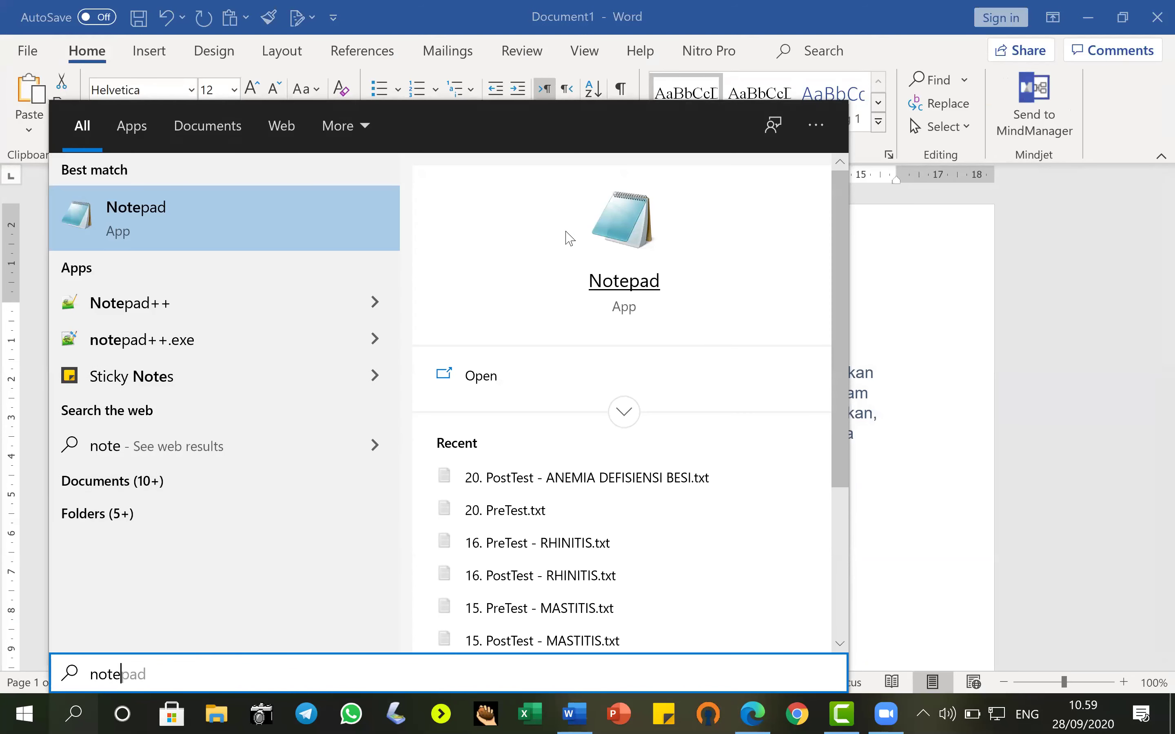
# Paste the description as plain text into a new Notepad note, select its line, and return to Word.
pyautogui.click(622, 232)
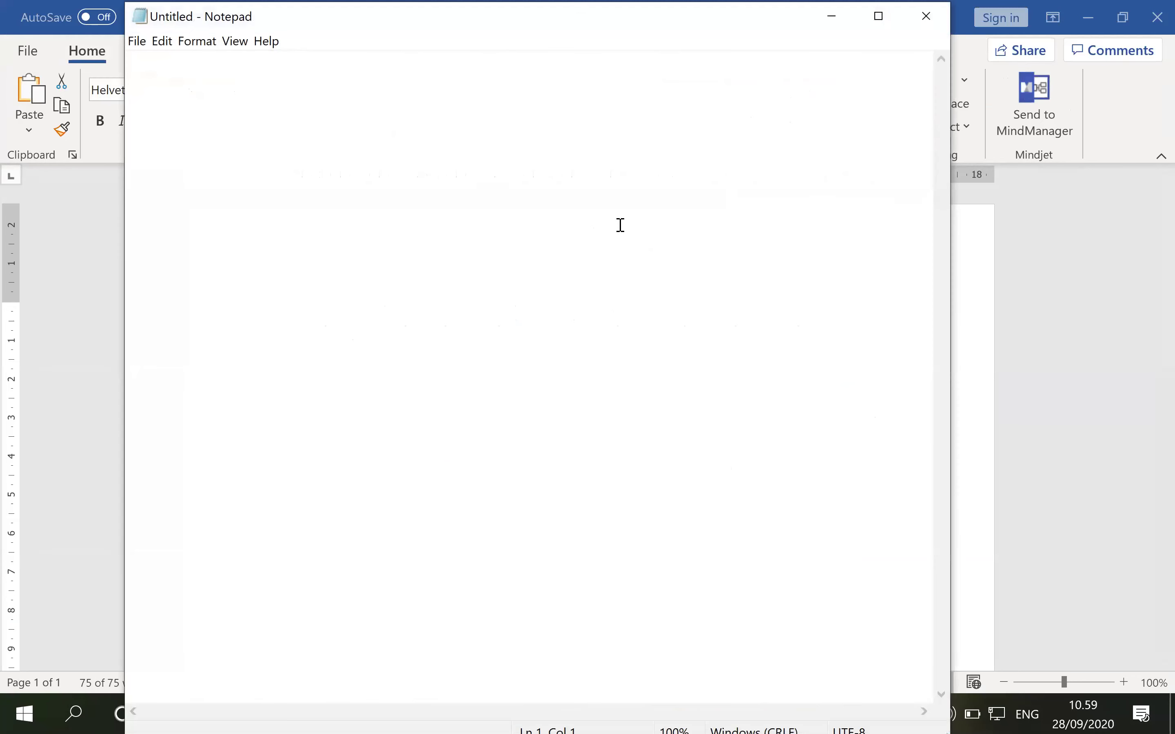
pyautogui.rightClick(190, 79)
pyautogui.click(244, 147)
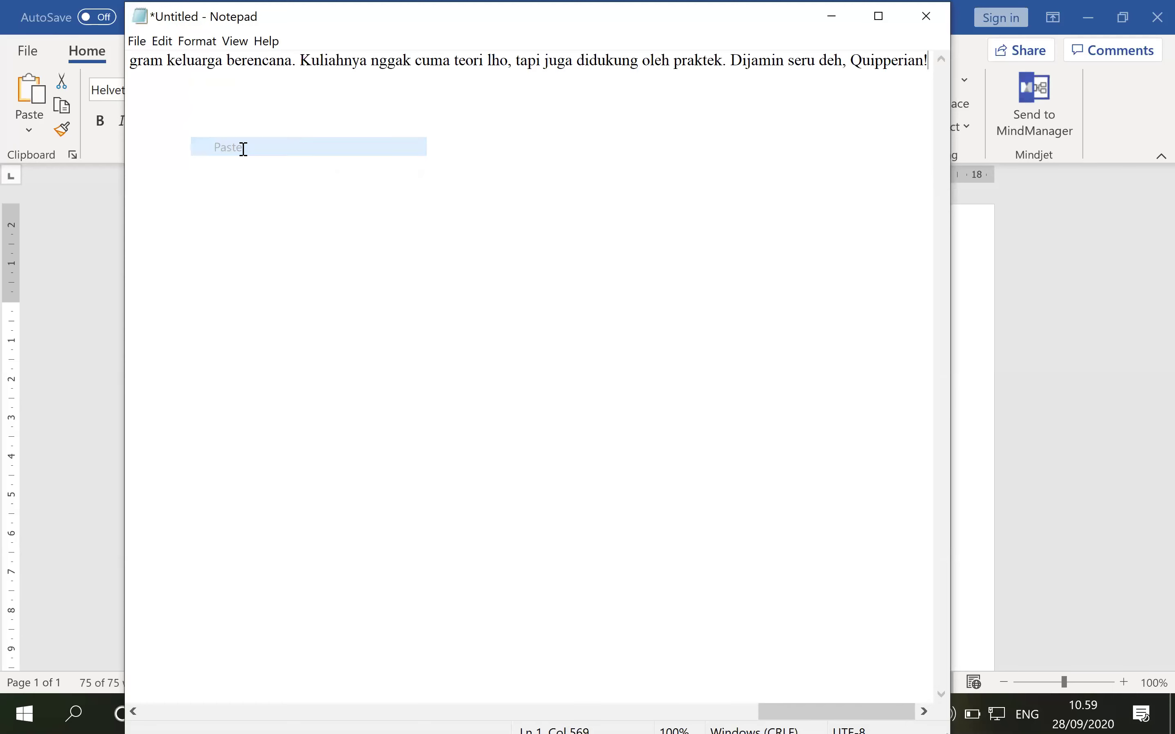
pyautogui.click(130, 62)
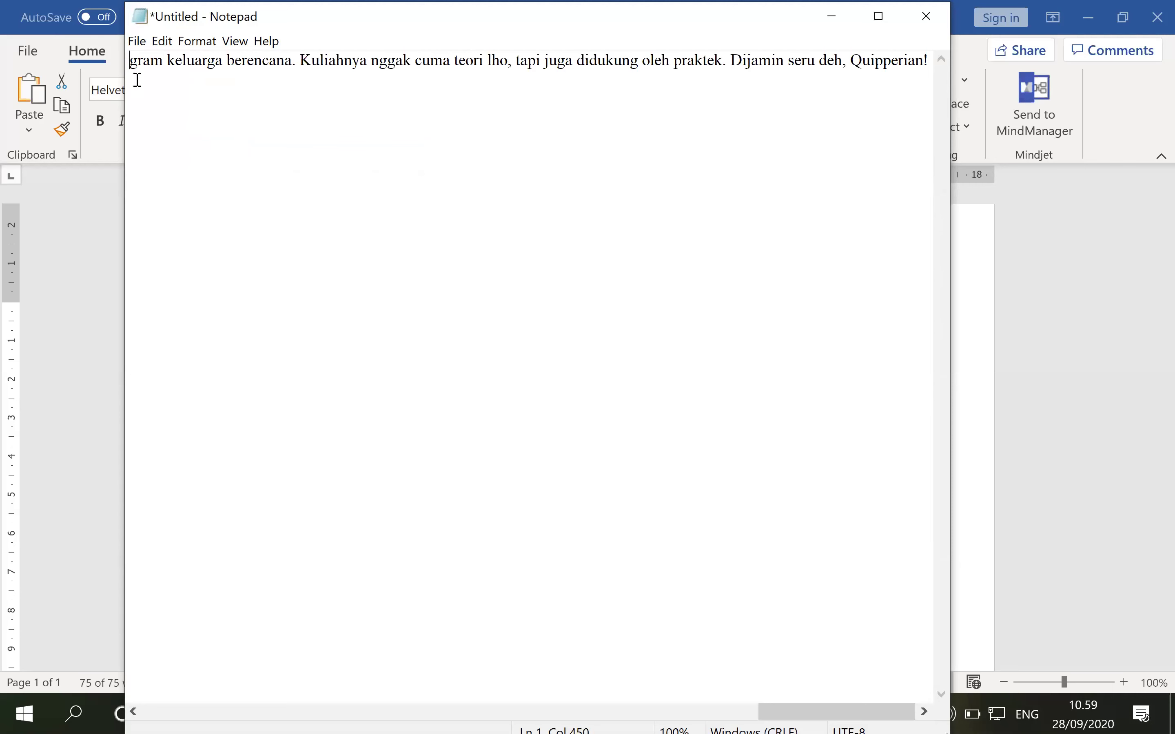
pyautogui.hotkey('shift', 'End')
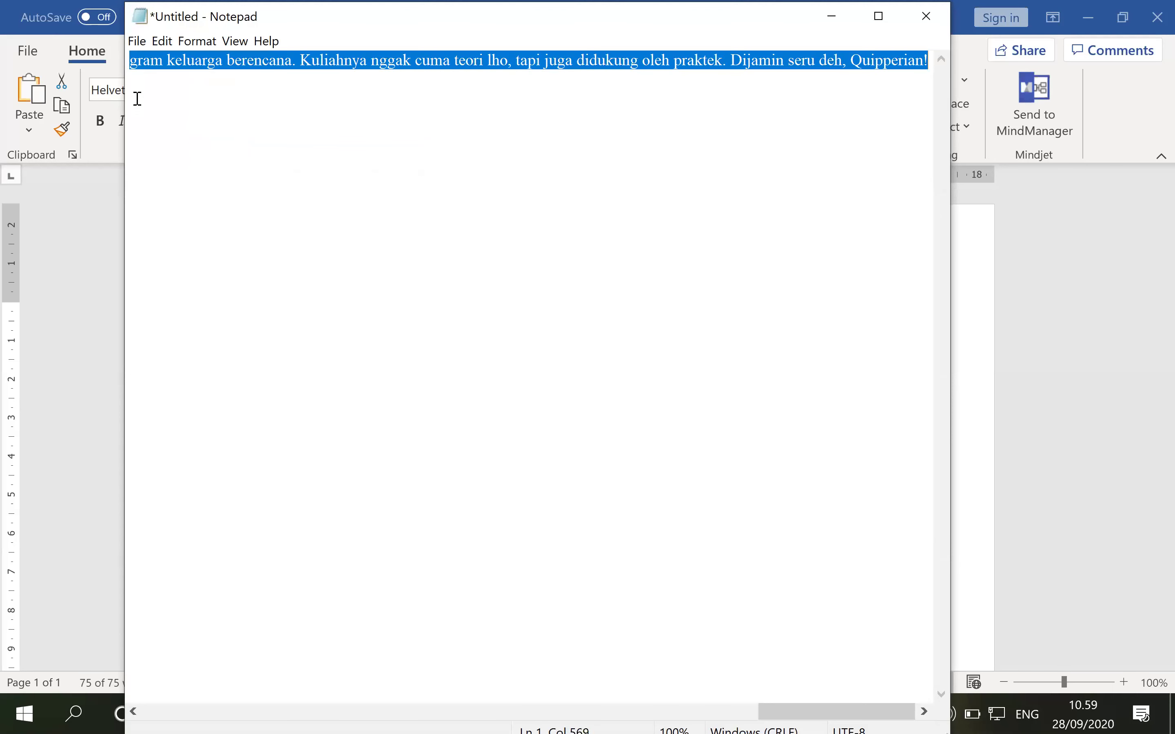
pyautogui.click(973, 318)
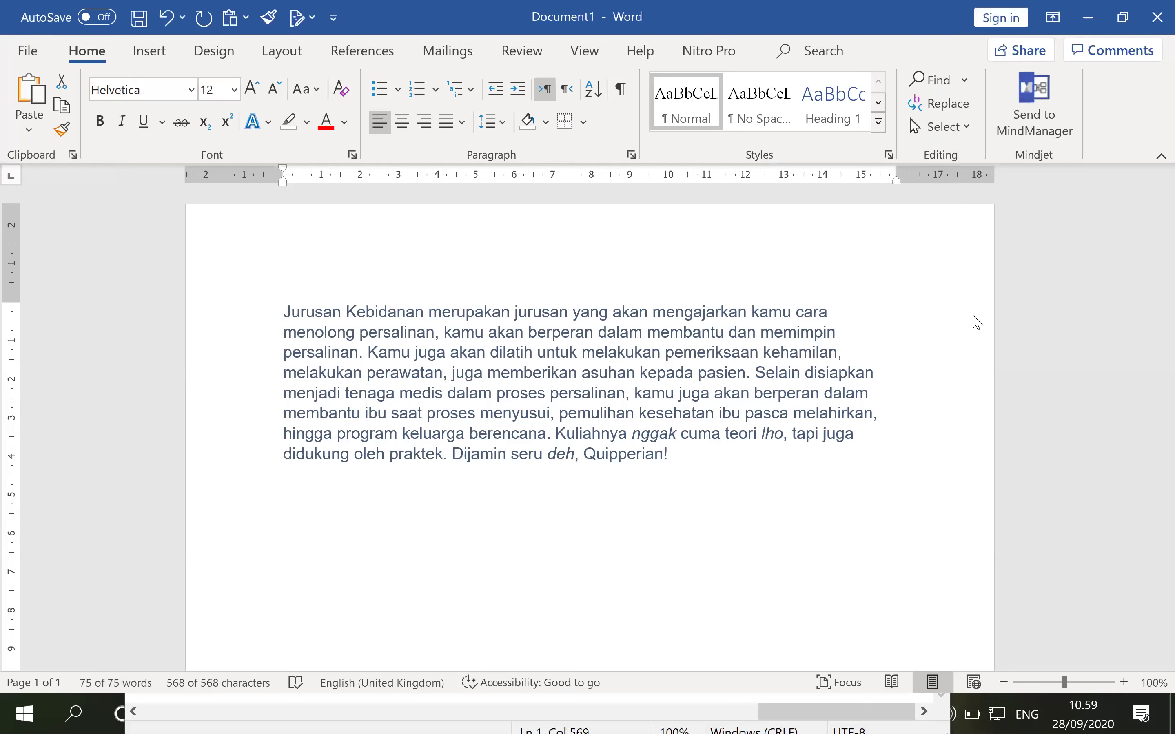
# Paste the Notepad text on a new line below the first paragraph as a second copy.
pyautogui.click(747, 453)
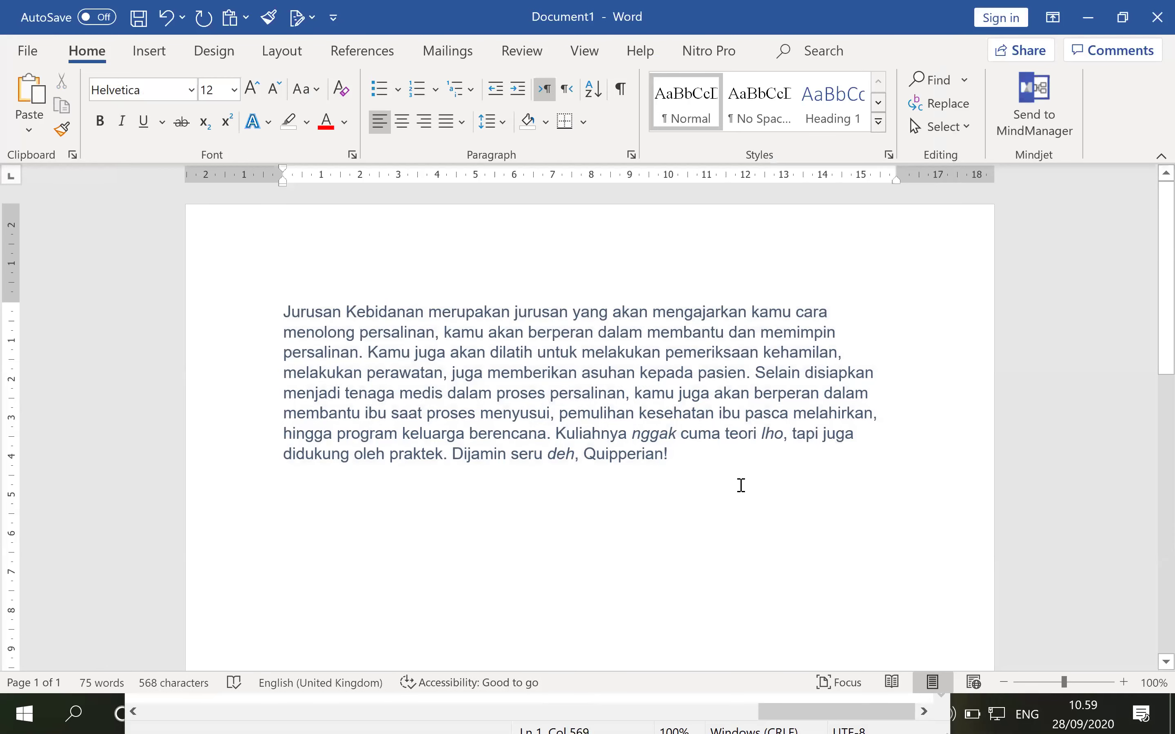
pyautogui.press('Return')
pyautogui.press('Return')
pyautogui.hotkey('ctrl', 'v')
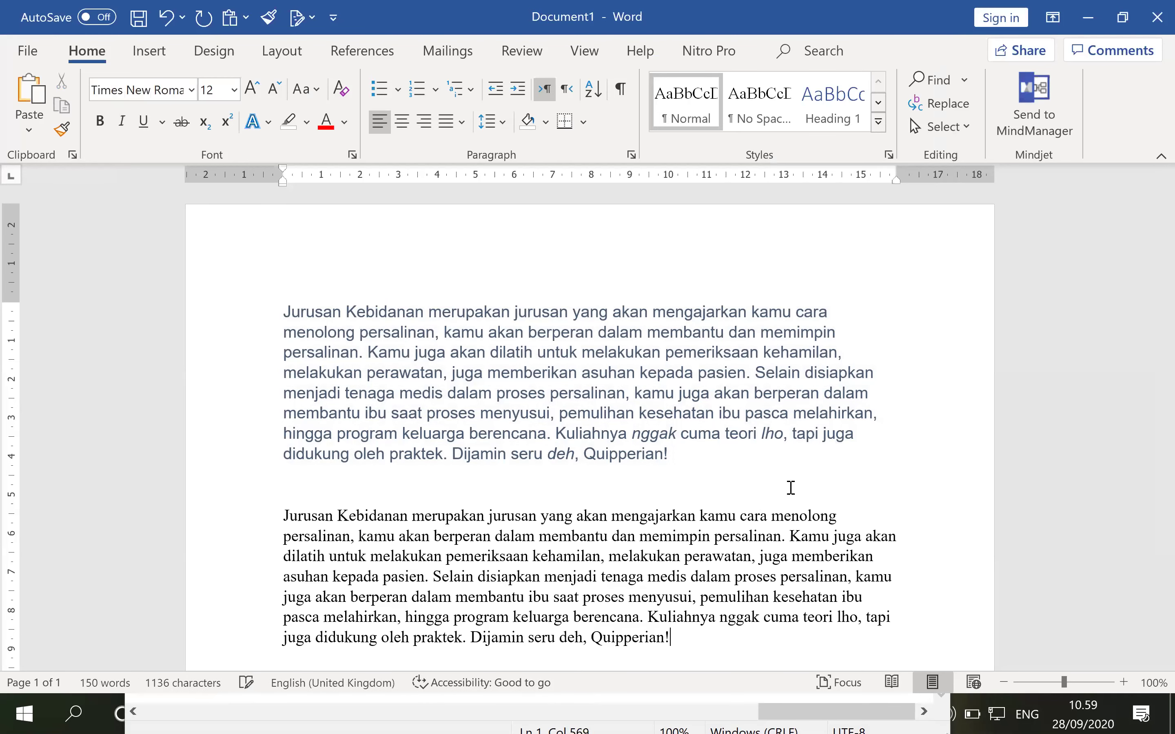
# Compare fonts: Helvetica in the first paragraph, Times New Roman in the second.
pyautogui.scroll(-2, 792, 487)
pyautogui.click(729, 499)
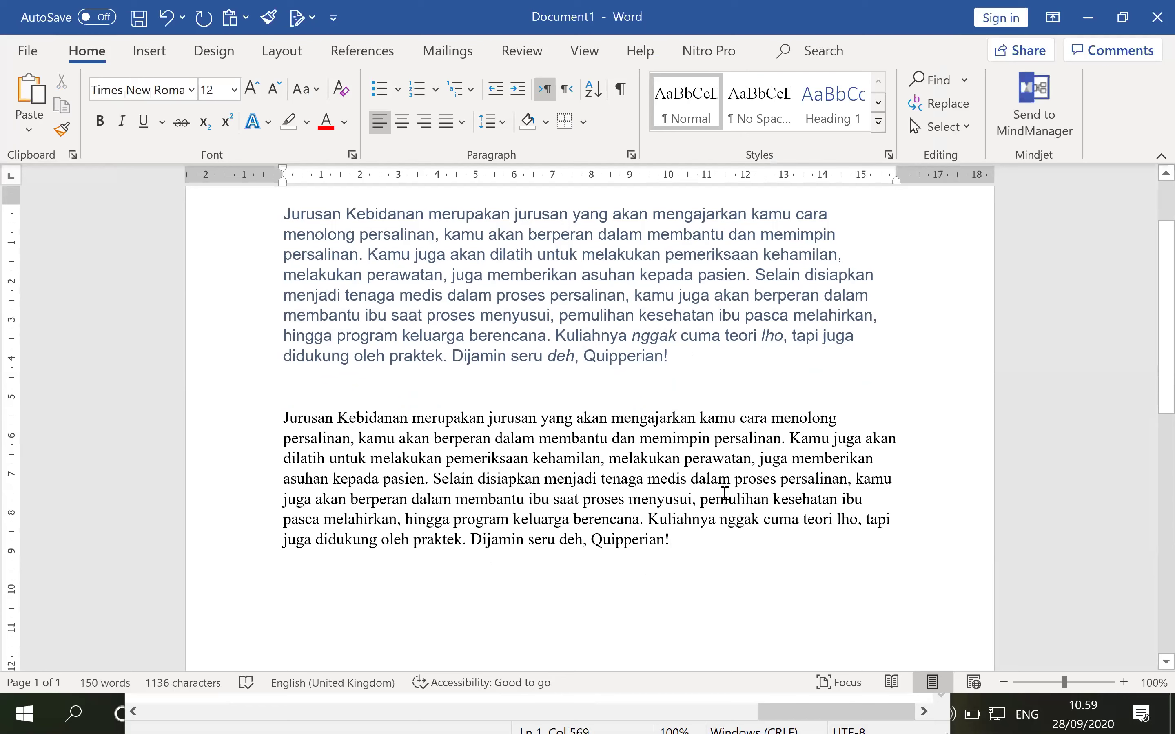
pyautogui.click(553, 288)
pyautogui.click(612, 430)
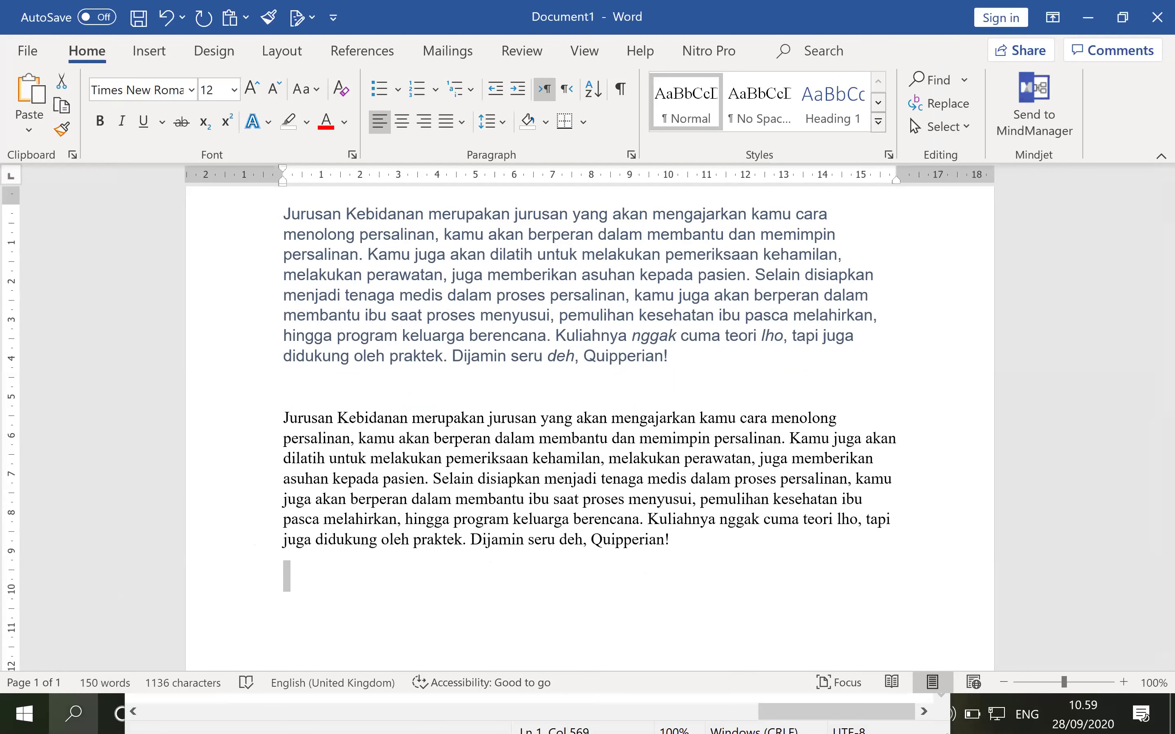
pyautogui.click(74, 714)
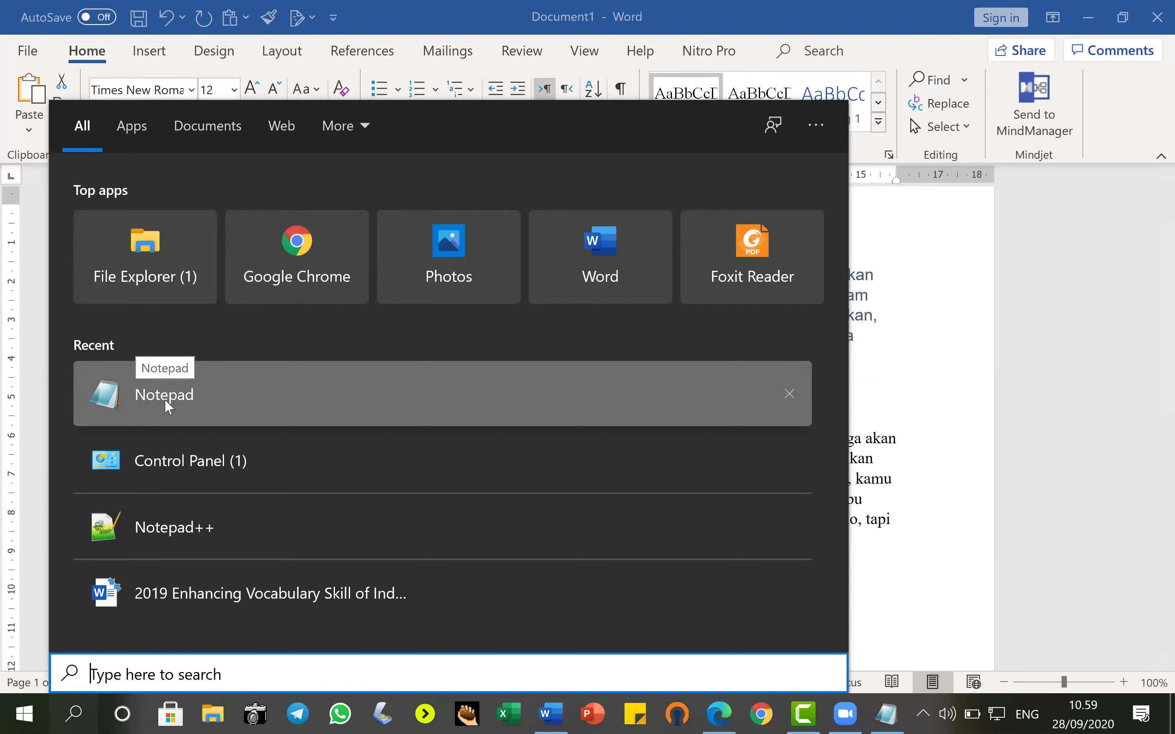
# Justify the second, Times New Roman copy of the paragraph.
pyautogui.click(256, 362)
pyautogui.click(801, 454)
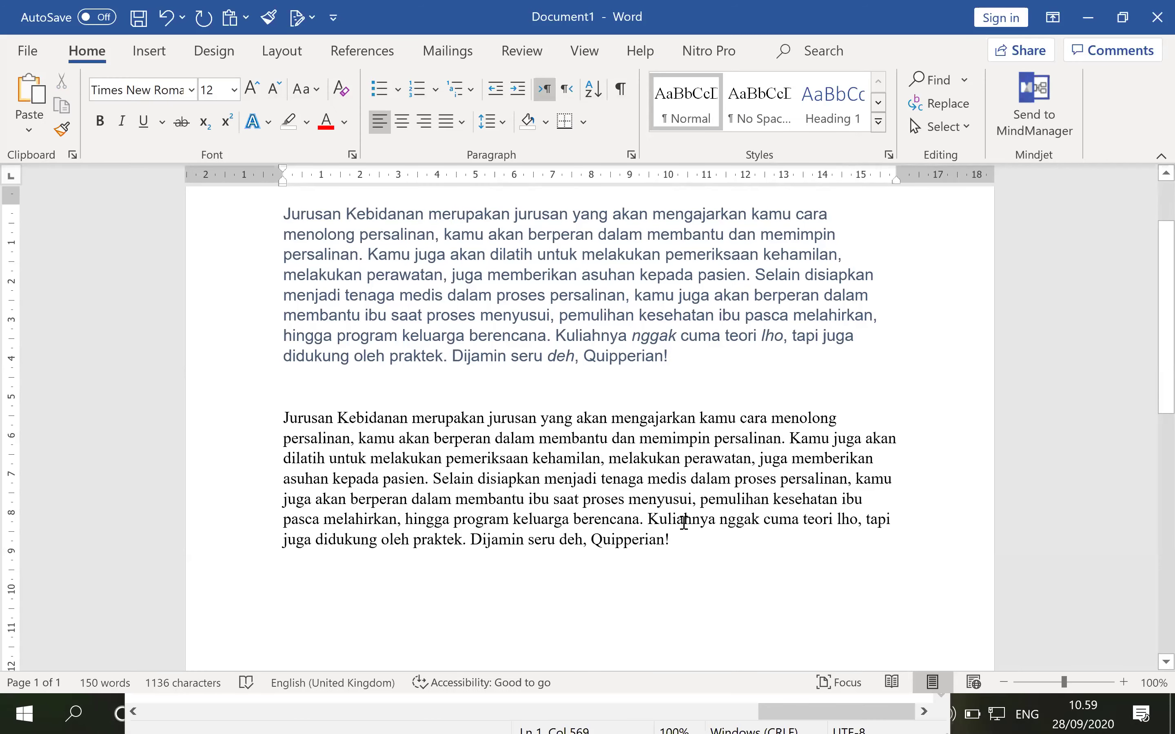
pyautogui.click(689, 547)
pyautogui.press('Return')
pyautogui.click(462, 122)
pyautogui.click(490, 151)
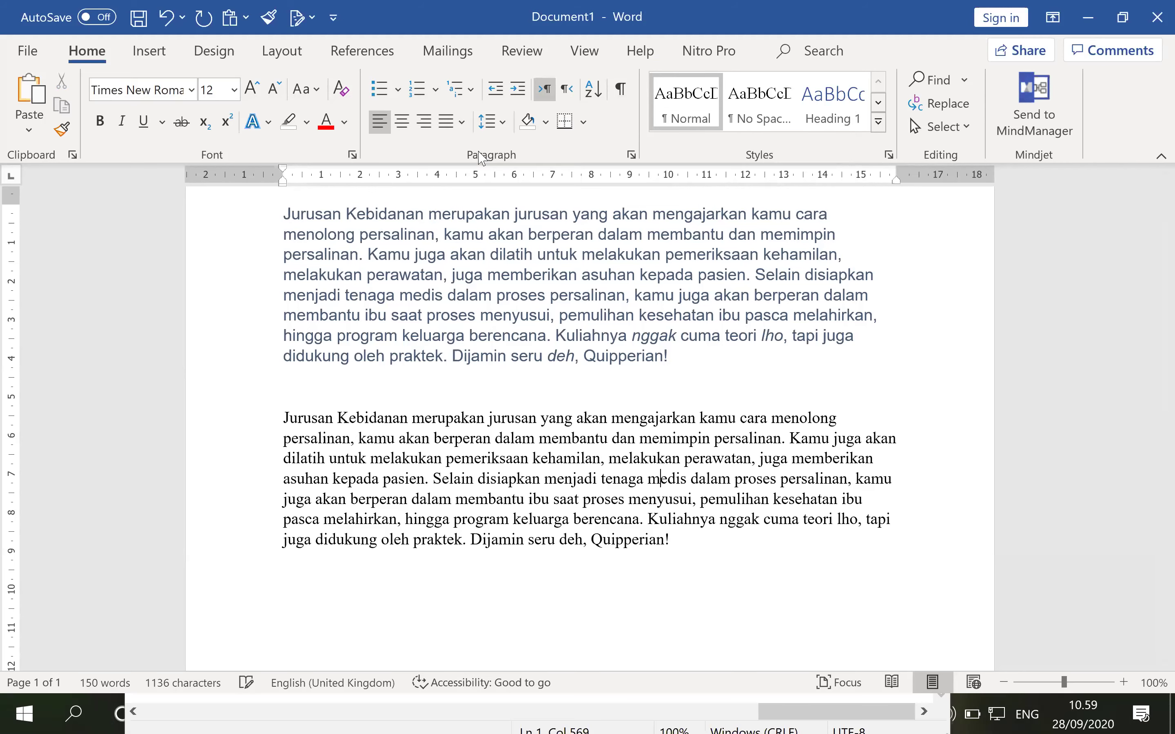
# Justify the first, Helvetica paragraph, then select one line from the left margin and deselect it.
pyautogui.click(654, 542)
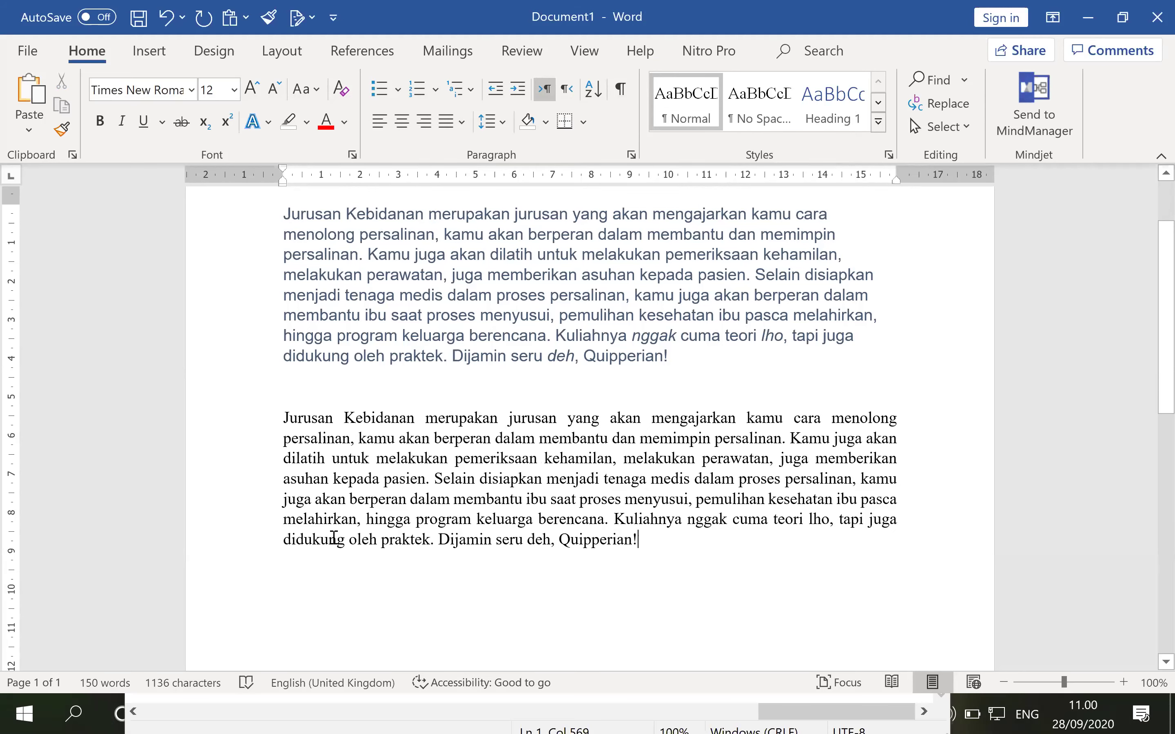
pyautogui.click(563, 275)
pyautogui.click(461, 122)
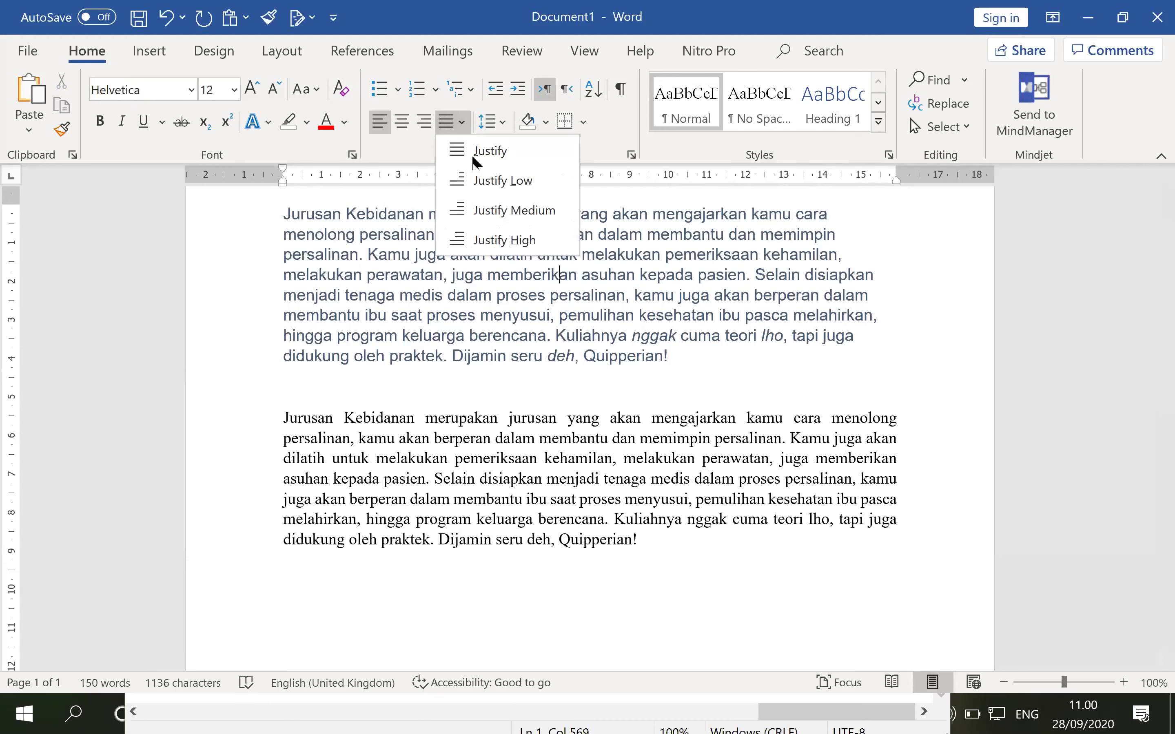
pyautogui.click(479, 153)
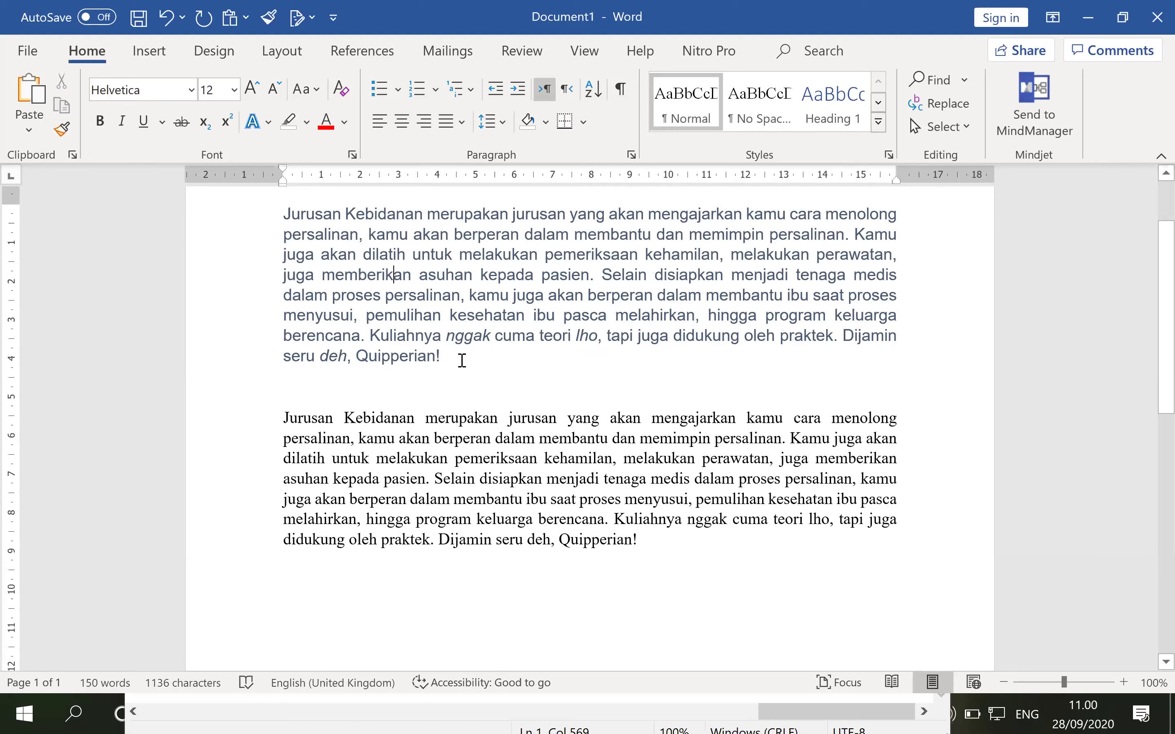
pyautogui.click(210, 295)
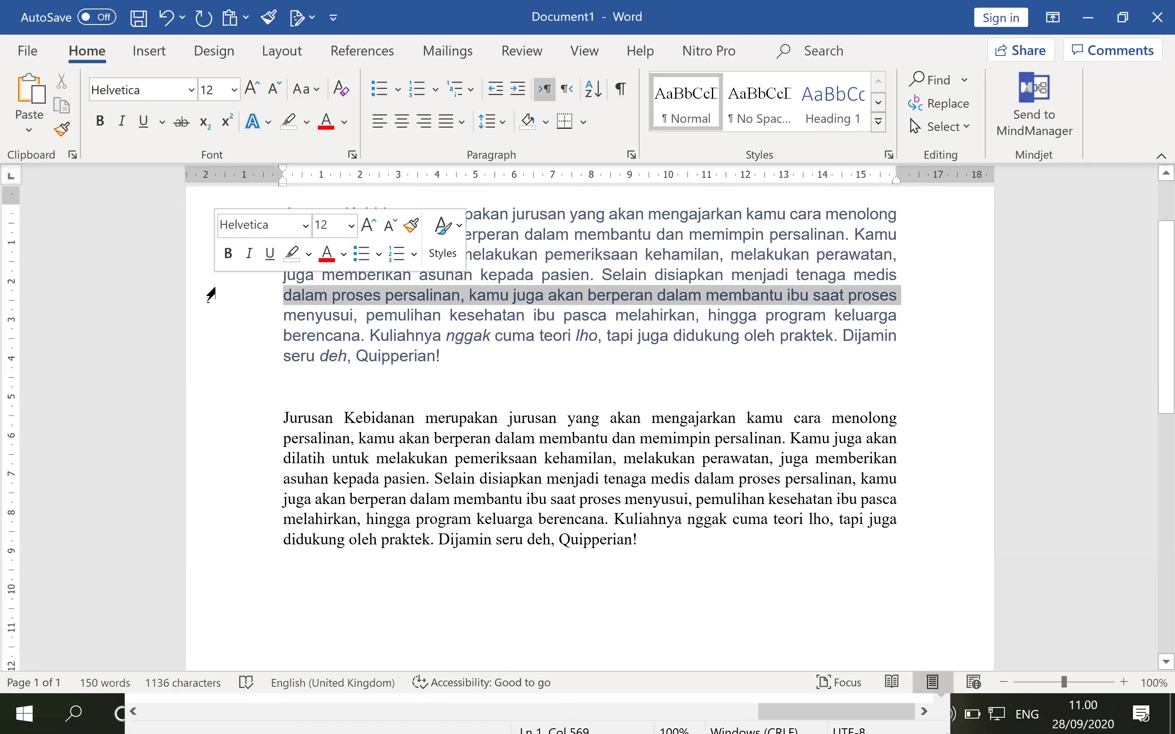
pyautogui.click(532, 357)
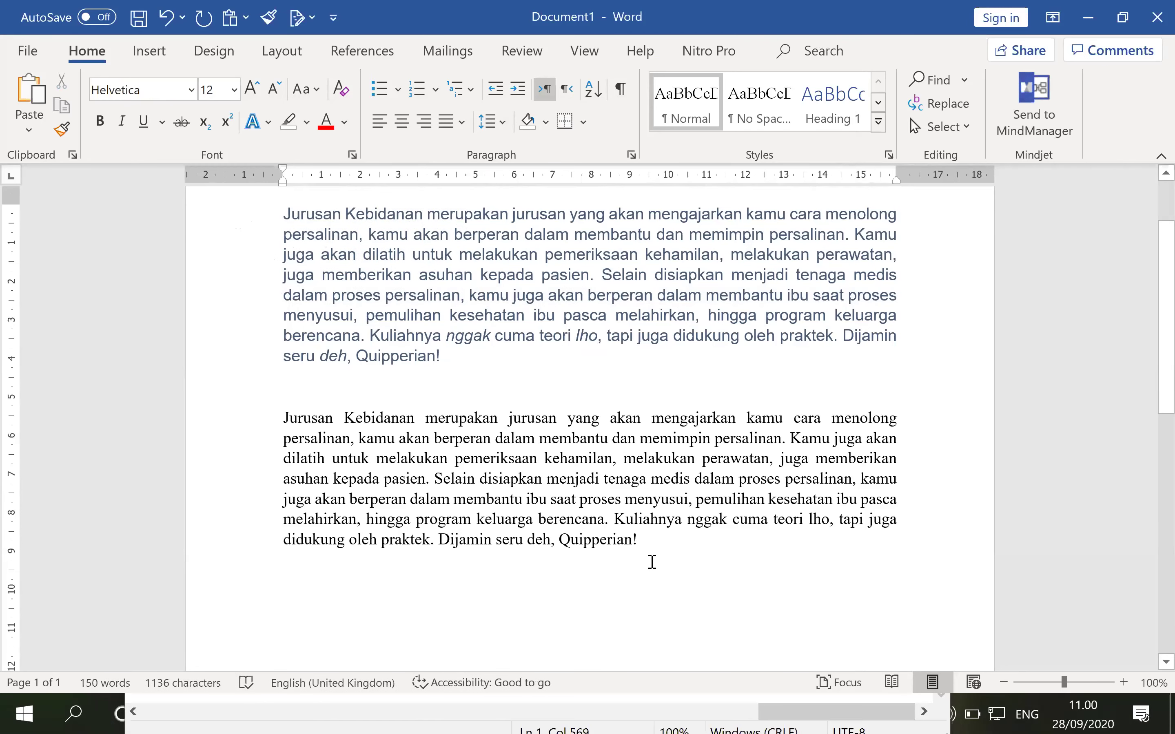
# Reopen Notepad from Windows search, then place the cursor at the end of Word's second paragraph.
pyautogui.click(74, 714)
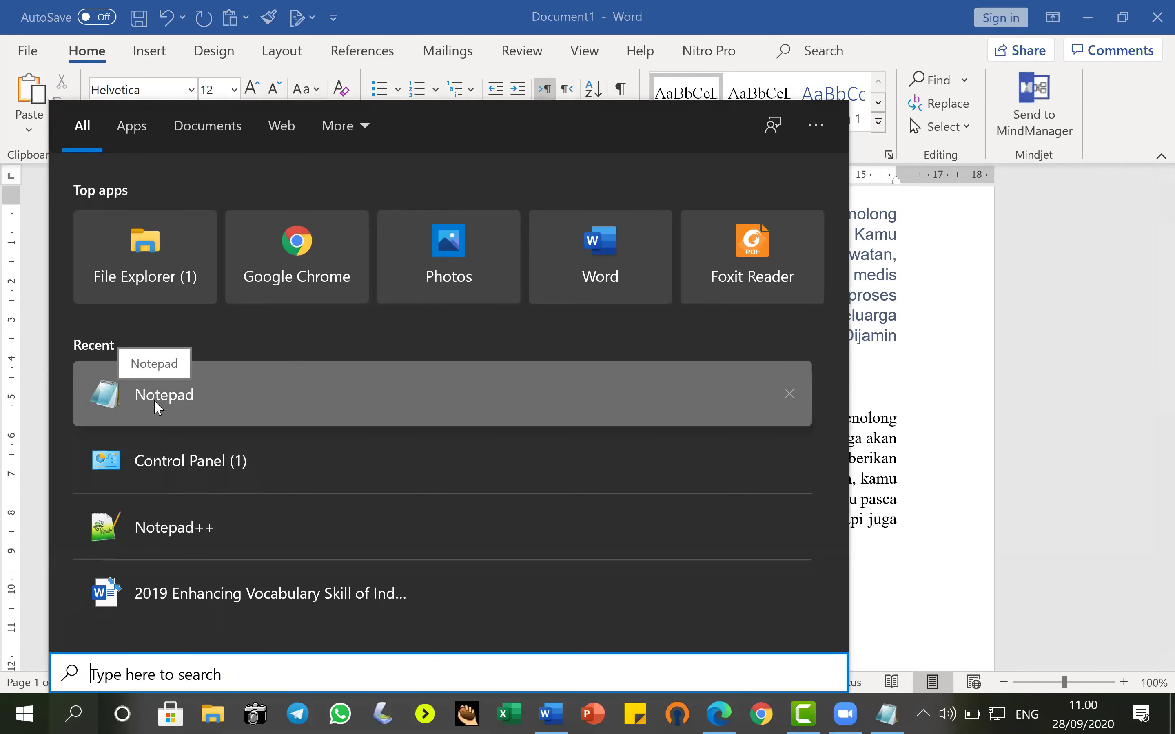
pyautogui.click(932, 363)
pyautogui.scroll(1, 932, 364)
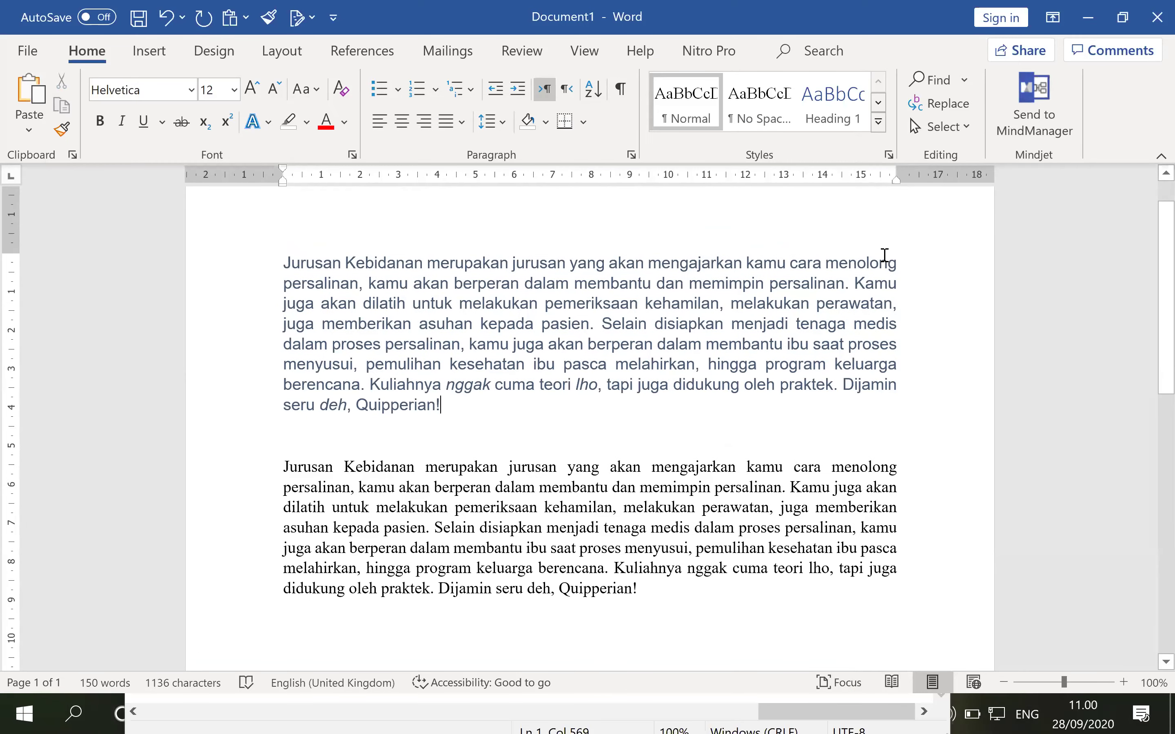
pyautogui.scroll(-4, 707, 438)
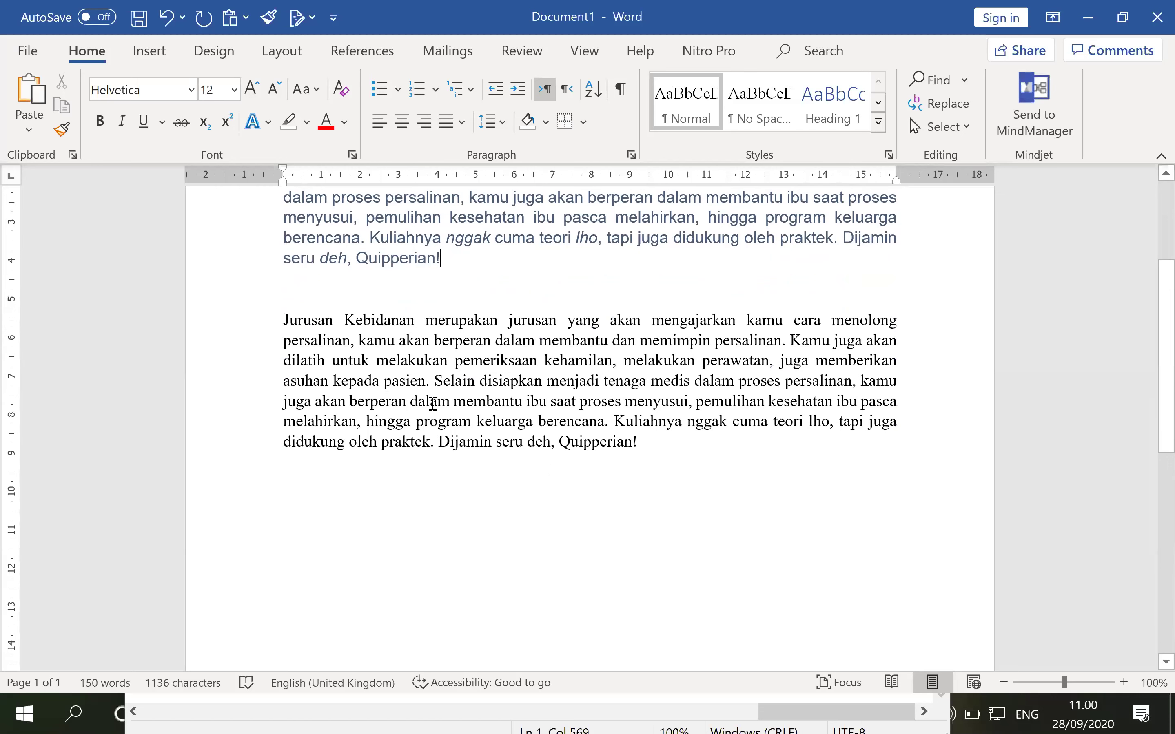
pyautogui.click(776, 444)
# Scroll to the top of the page and zoom in to 130%.
pyautogui.scroll(1, 681, 508)
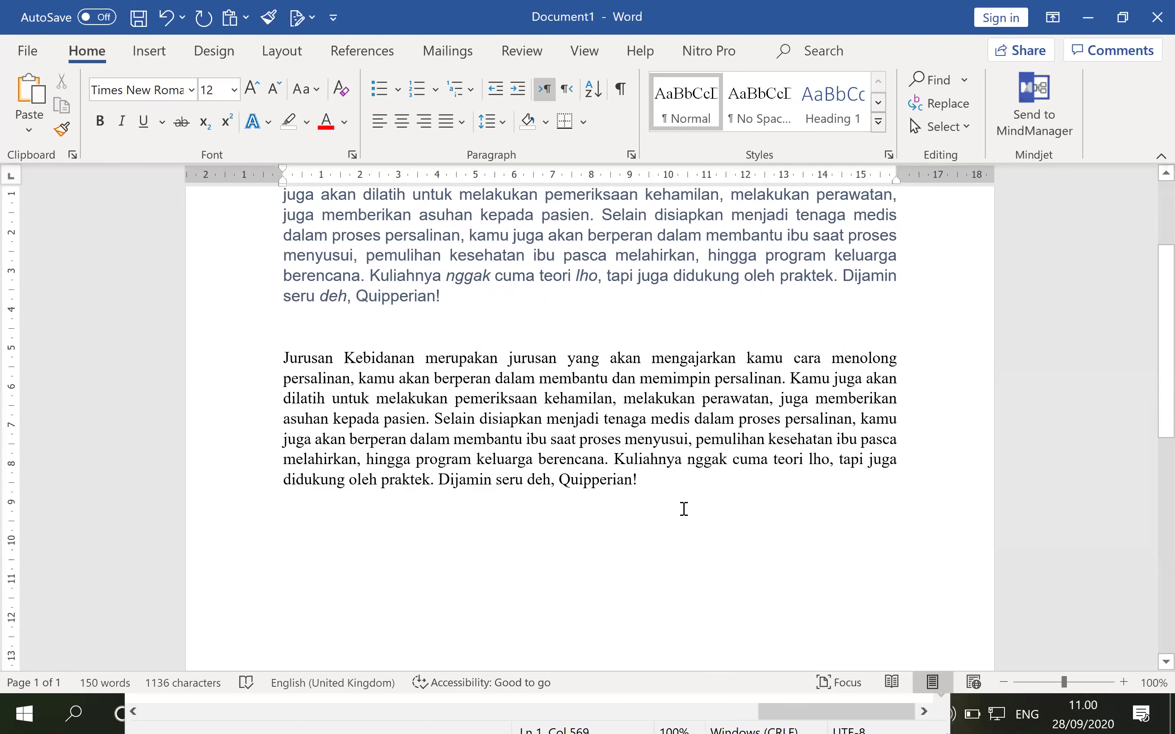
pyautogui.scroll(3, 244, 384)
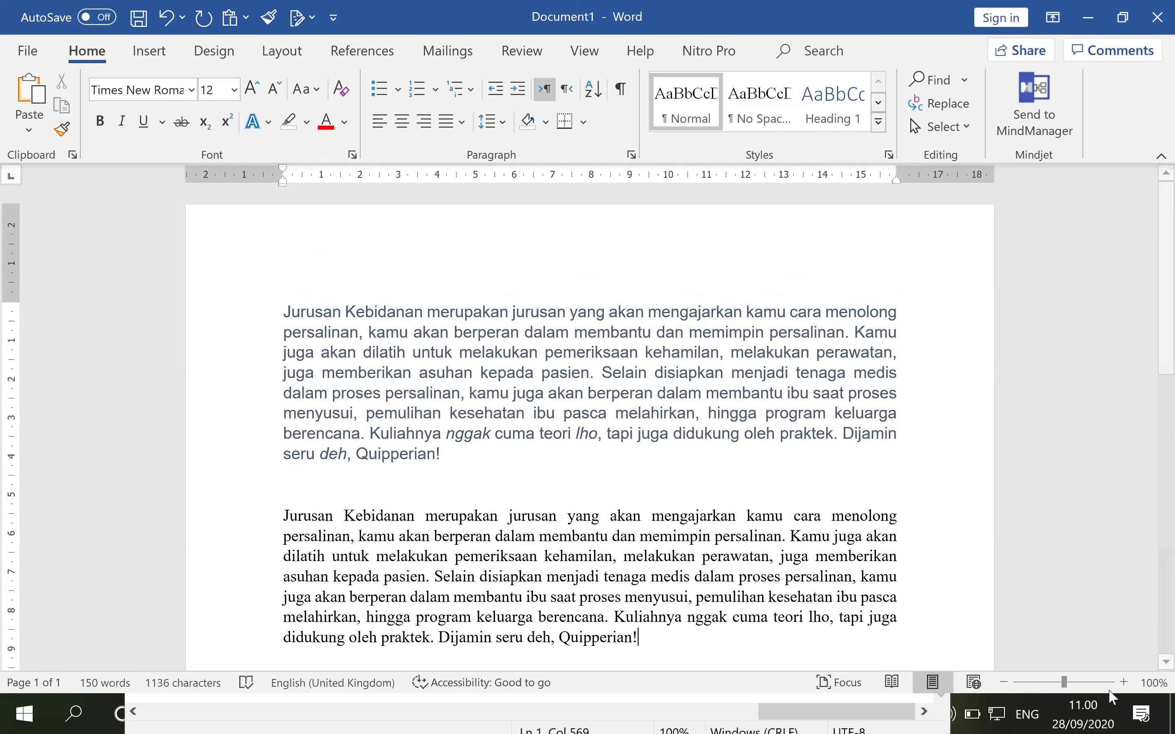
pyautogui.click(1124, 682)
pyautogui.click(1125, 682)
pyautogui.click(1124, 682)
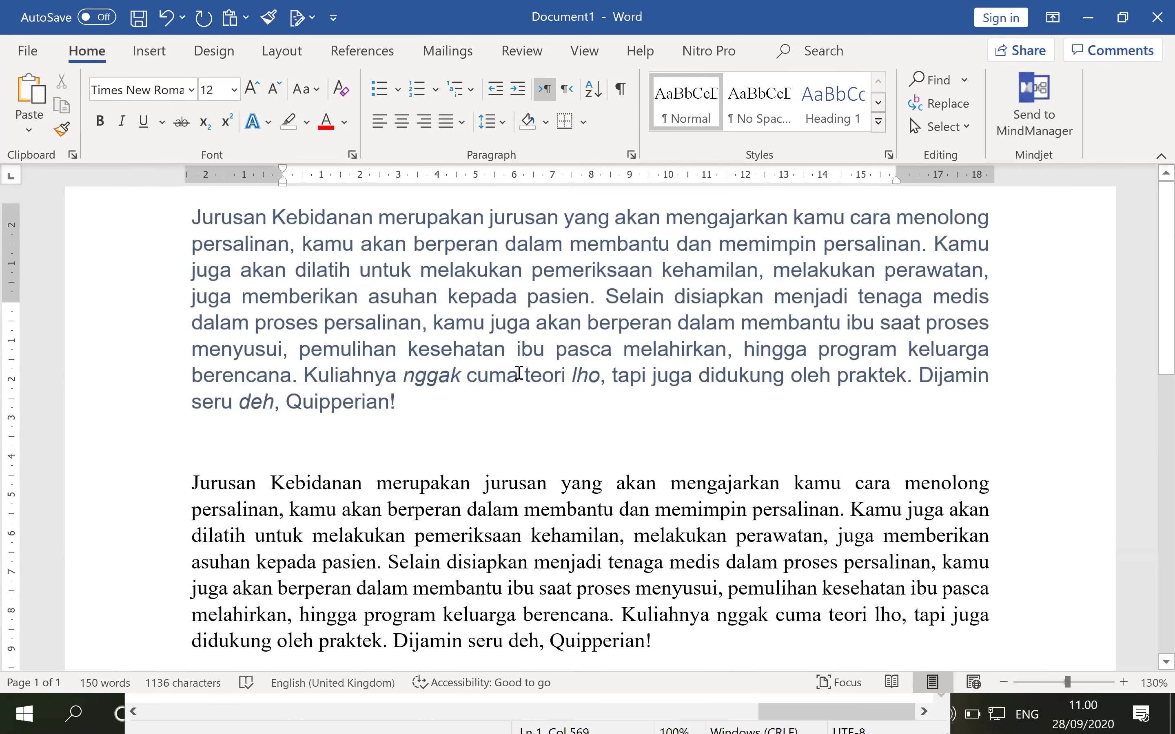
pyautogui.click(226, 278)
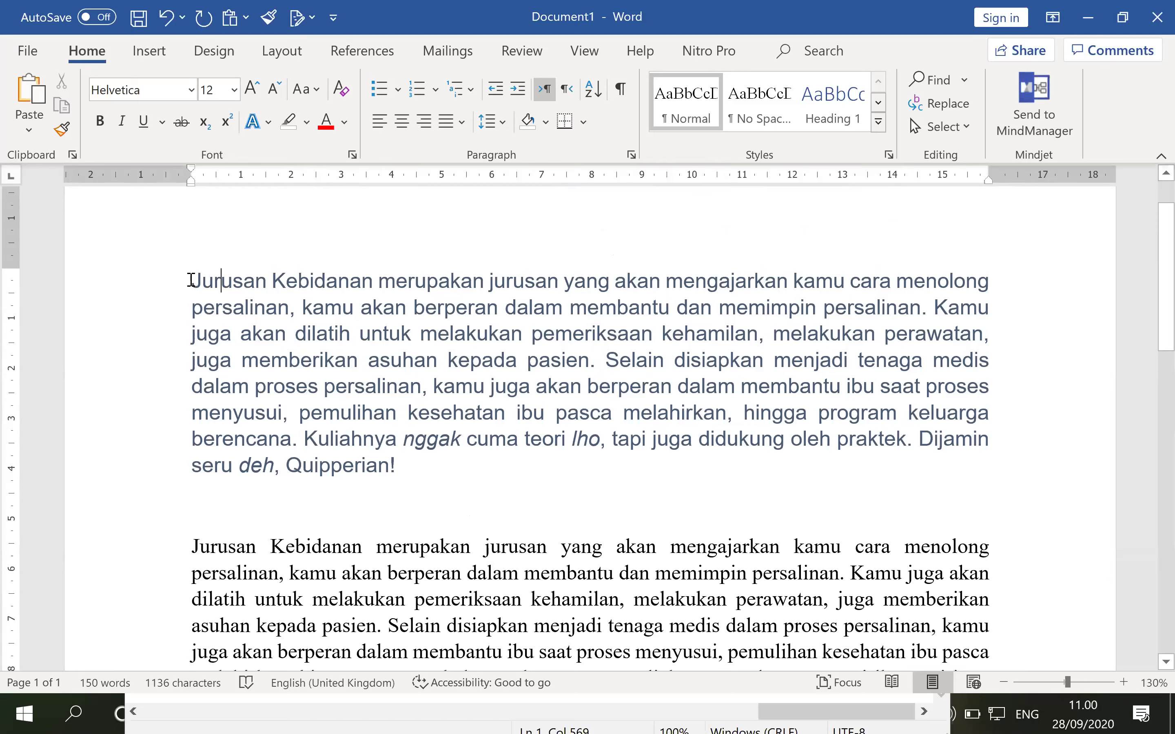
# Practise word selection: drag over 'Jurusan Kebidanan', then double-click 'Kebidanan' and 'mengajarkan'.
pyautogui.moveTo(192, 281); pyautogui.dragTo(555, 285)
pyautogui.click(573, 306)
pyautogui.doubleClick(326, 281)
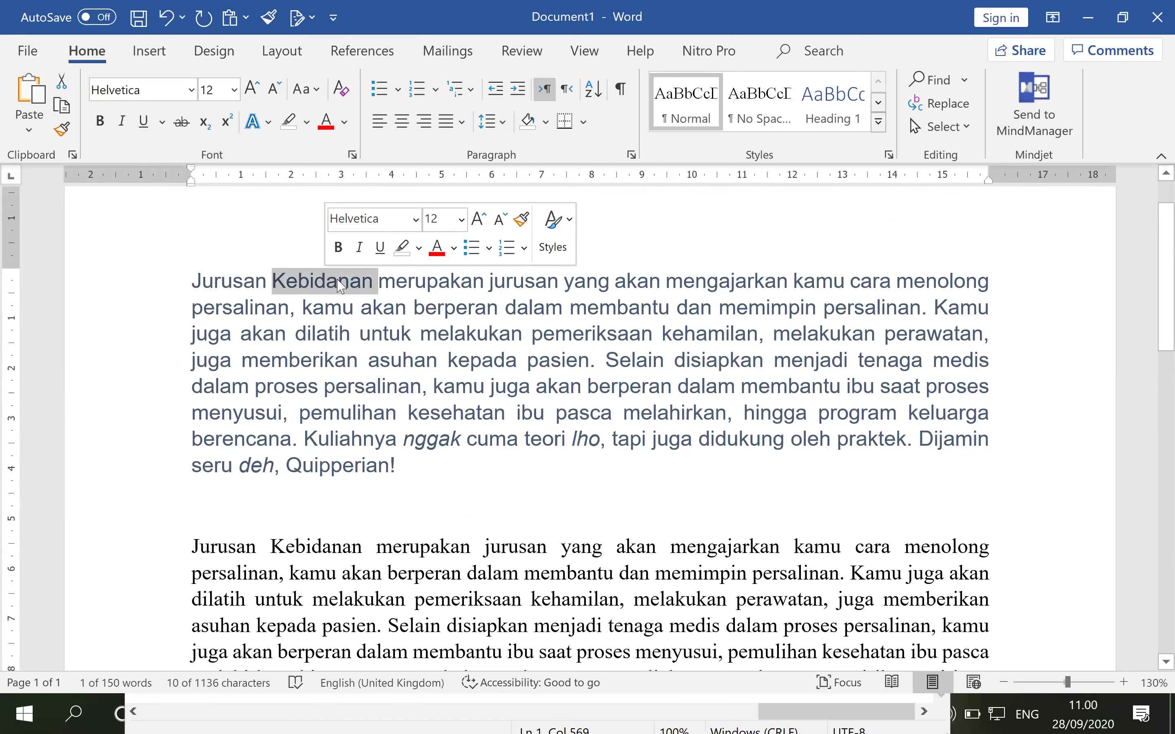
pyautogui.click(338, 283)
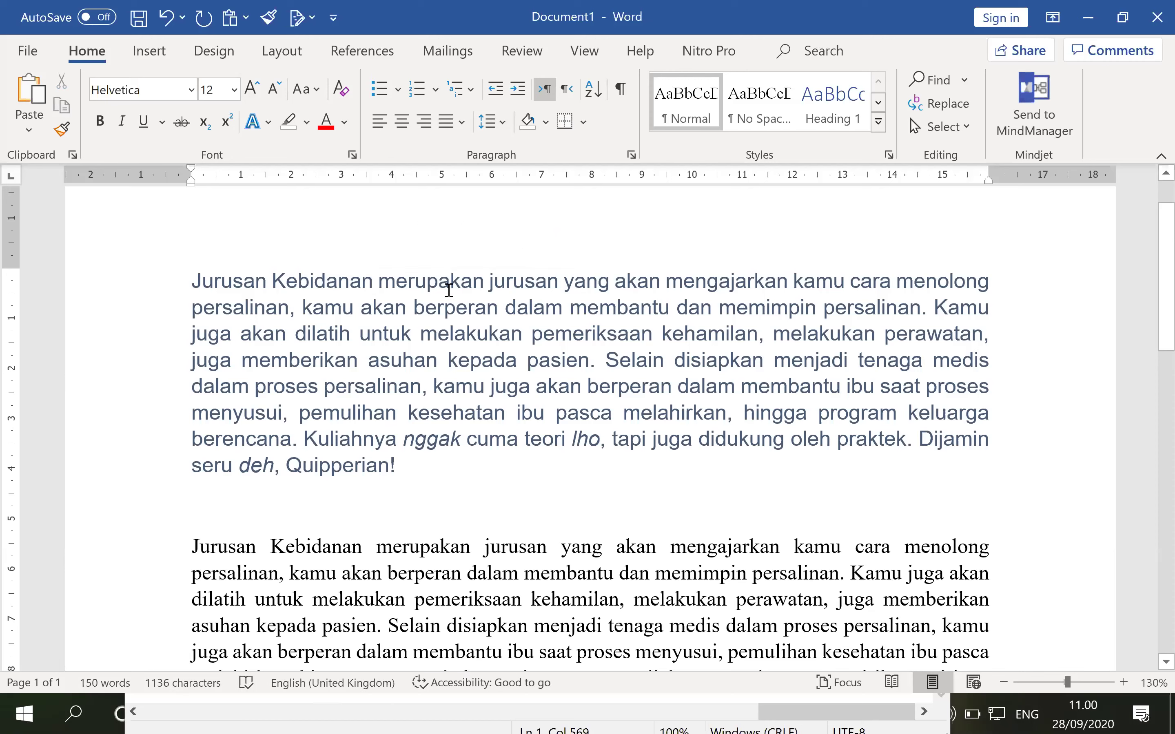
pyautogui.doubleClick(720, 283)
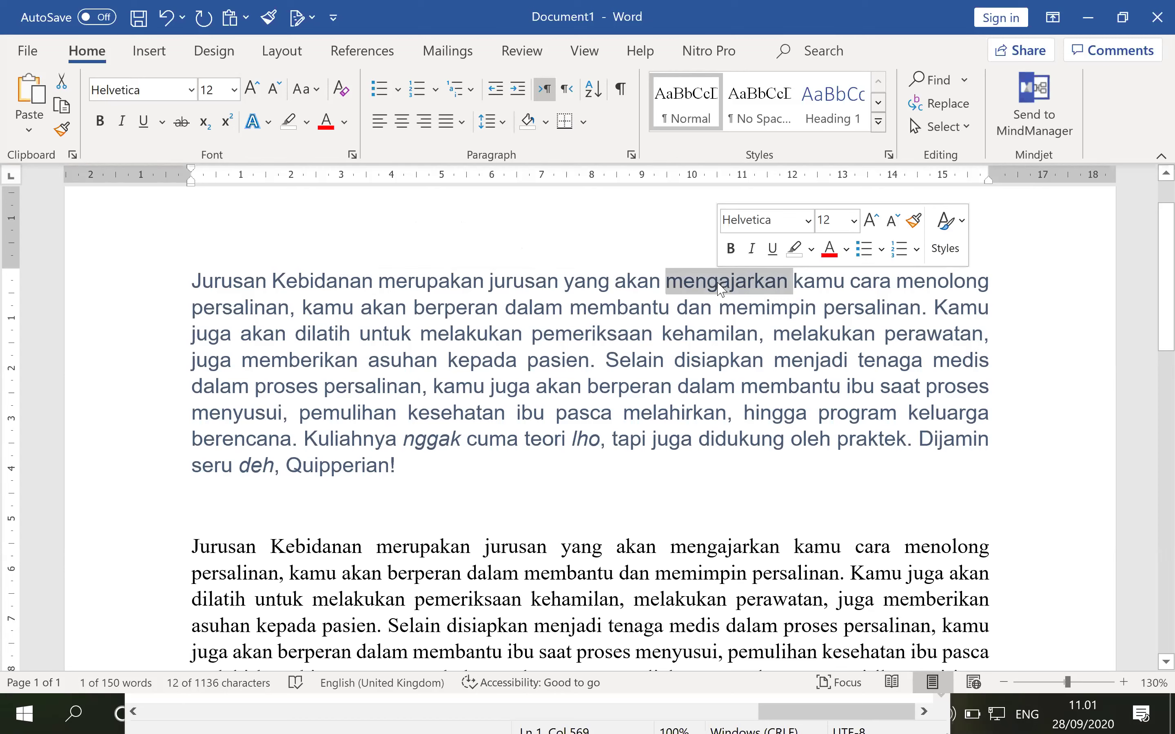
pyautogui.click(1083, 317)
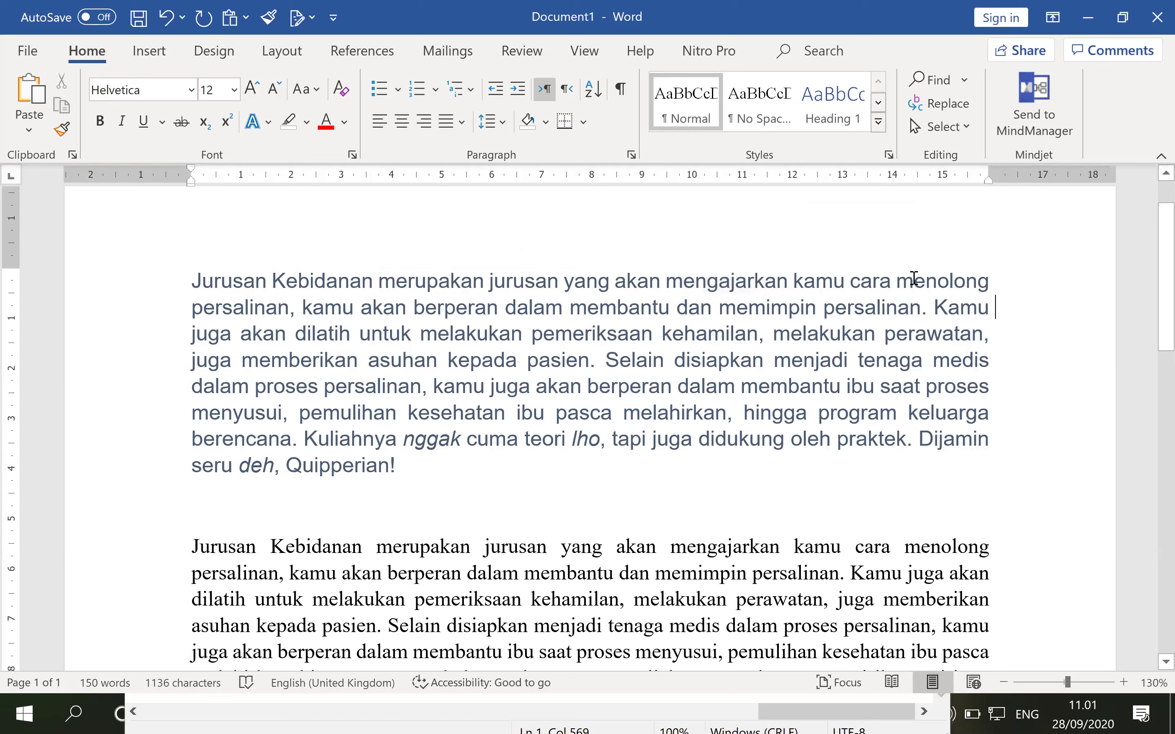
# Select the first line from the margin, then the word 'membantu', then the first line again.
pyautogui.hotkey('ctrl', 'Home')
pyautogui.click(117, 284)
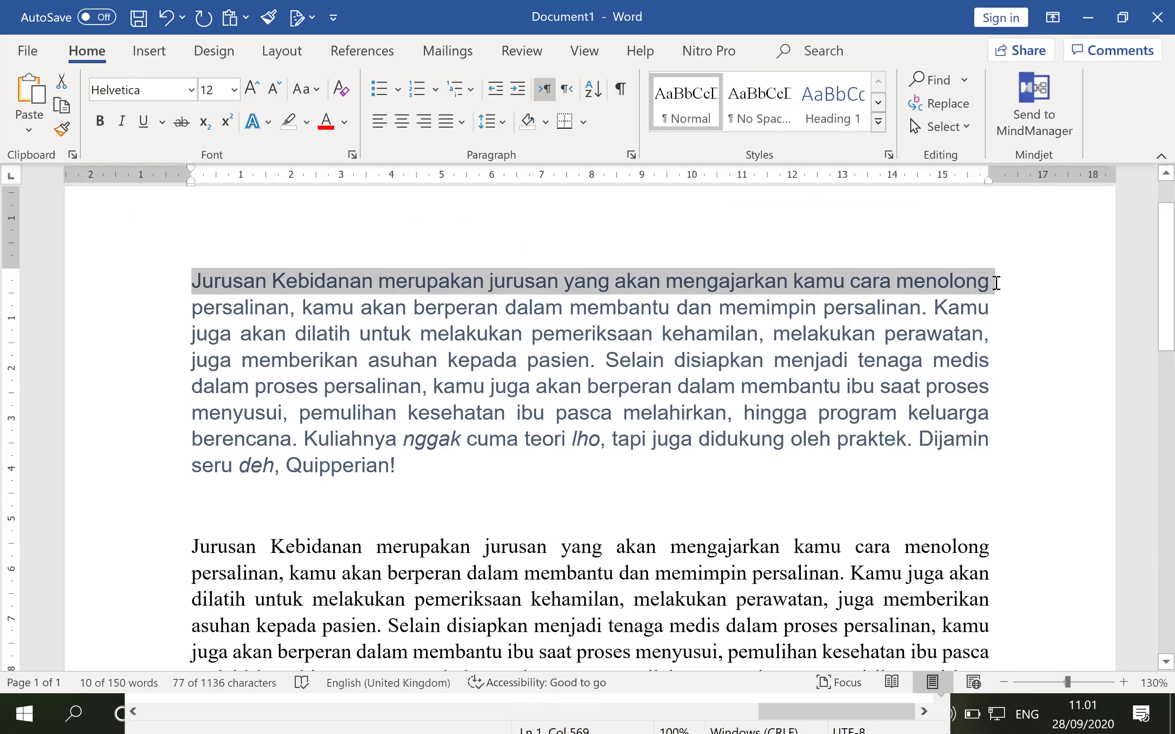
pyautogui.click(623, 313)
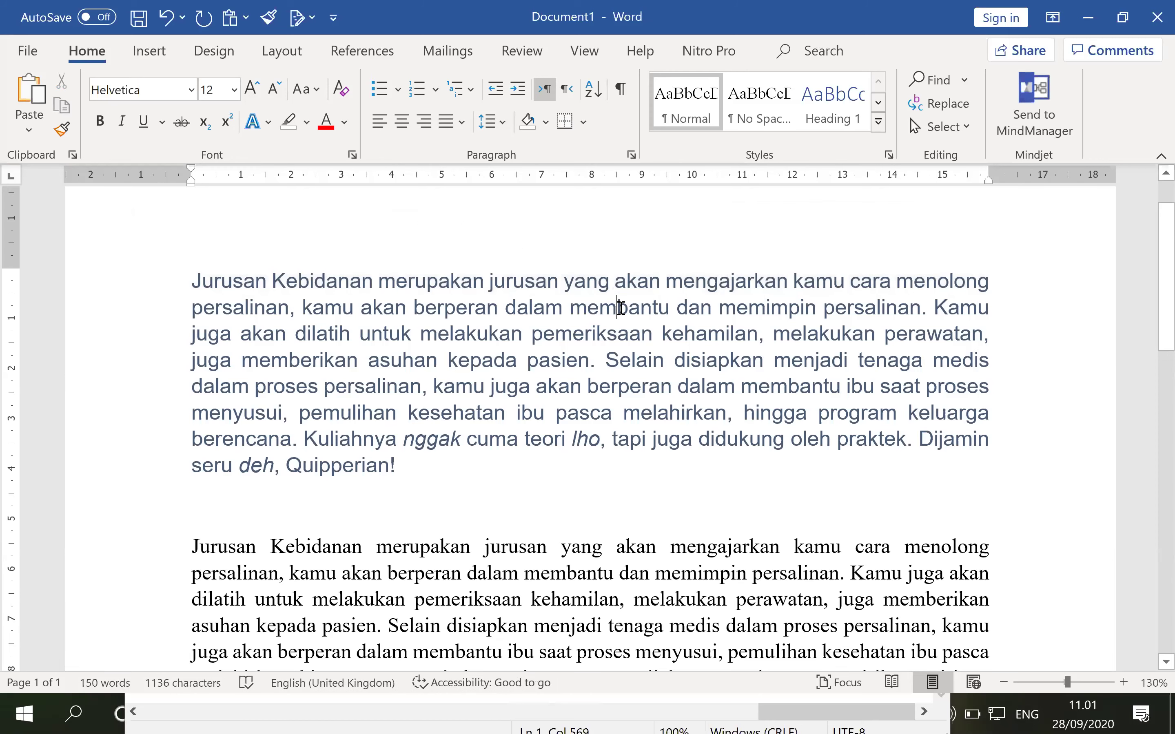
pyautogui.doubleClick(620, 308)
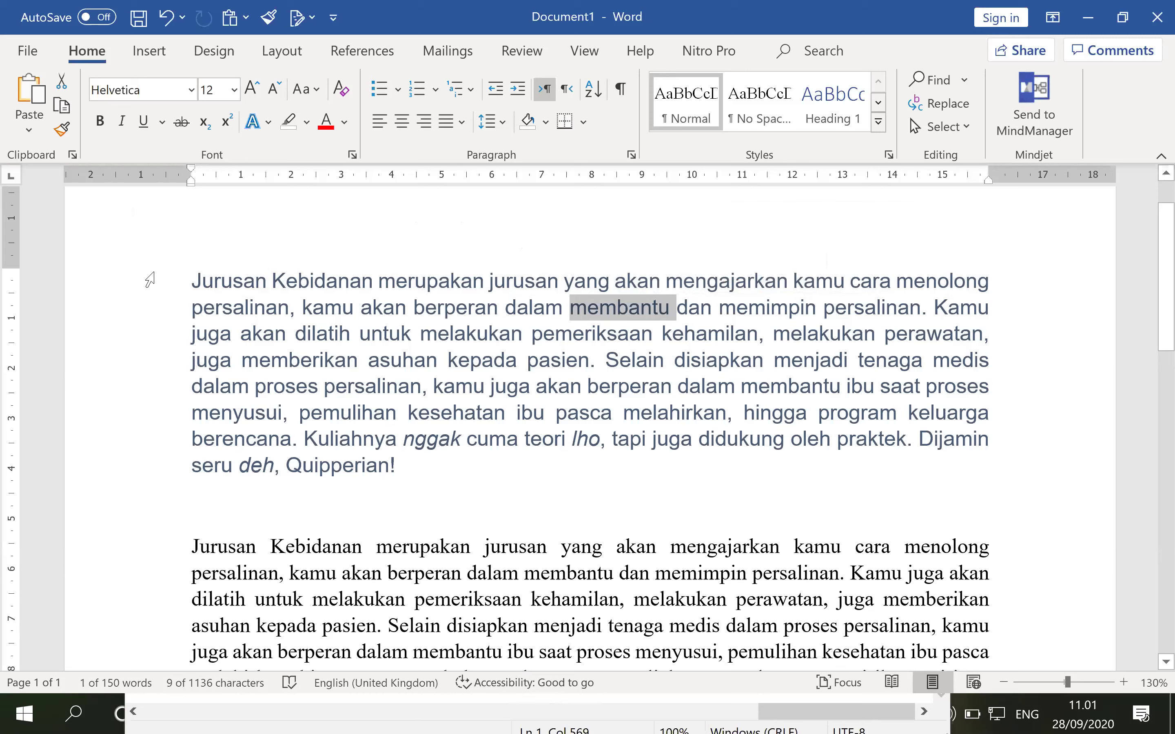
pyautogui.click(141, 282)
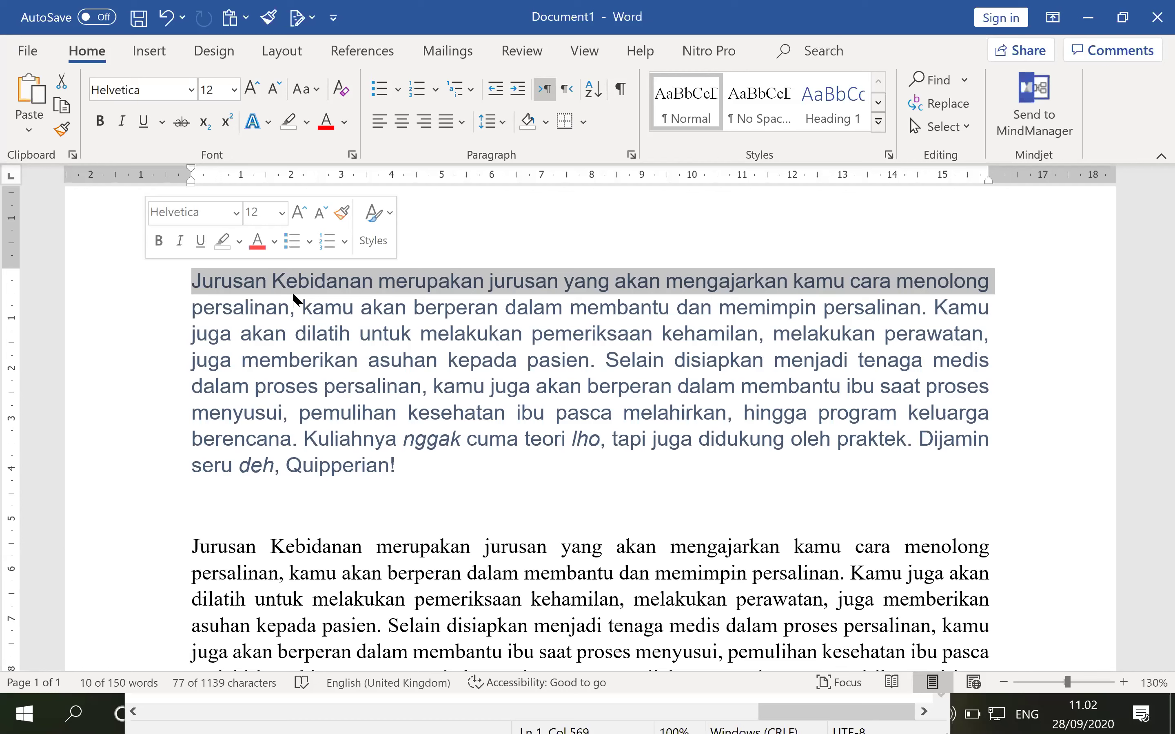
# Select the word 'jurusan', the whole first line, then the word 'persalinan'.
pyautogui.click(587, 267)
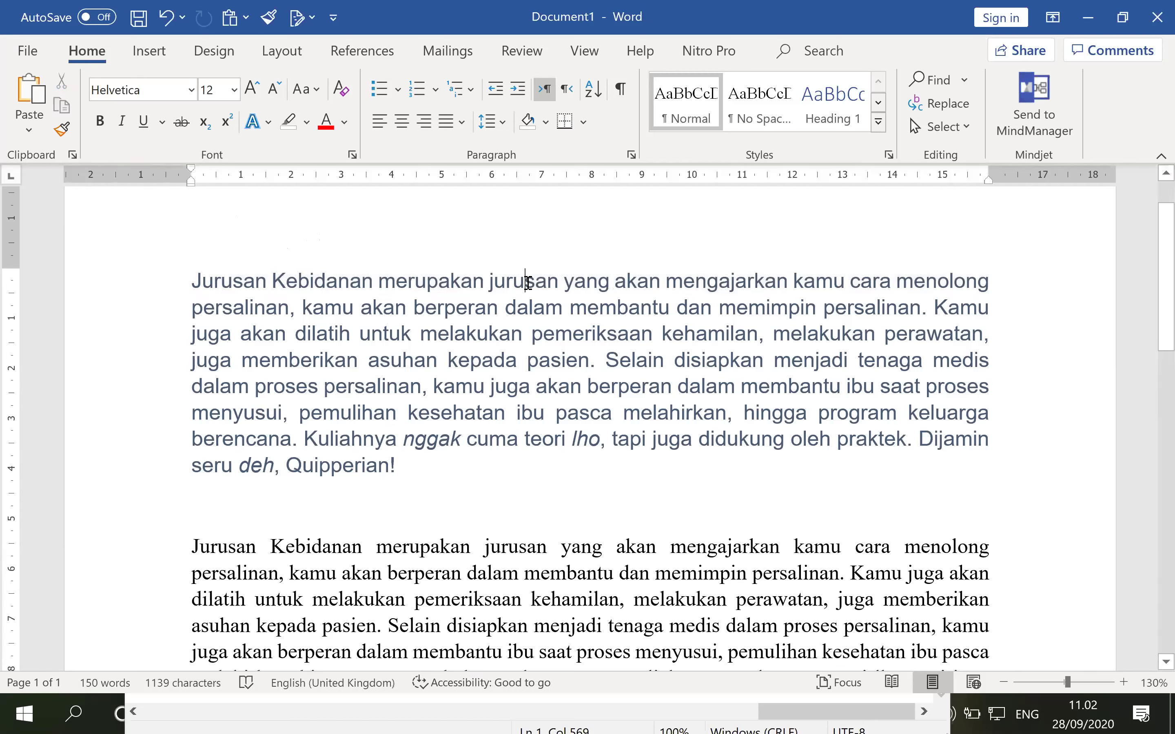
pyautogui.doubleClick(526, 284)
pyautogui.click(297, 320)
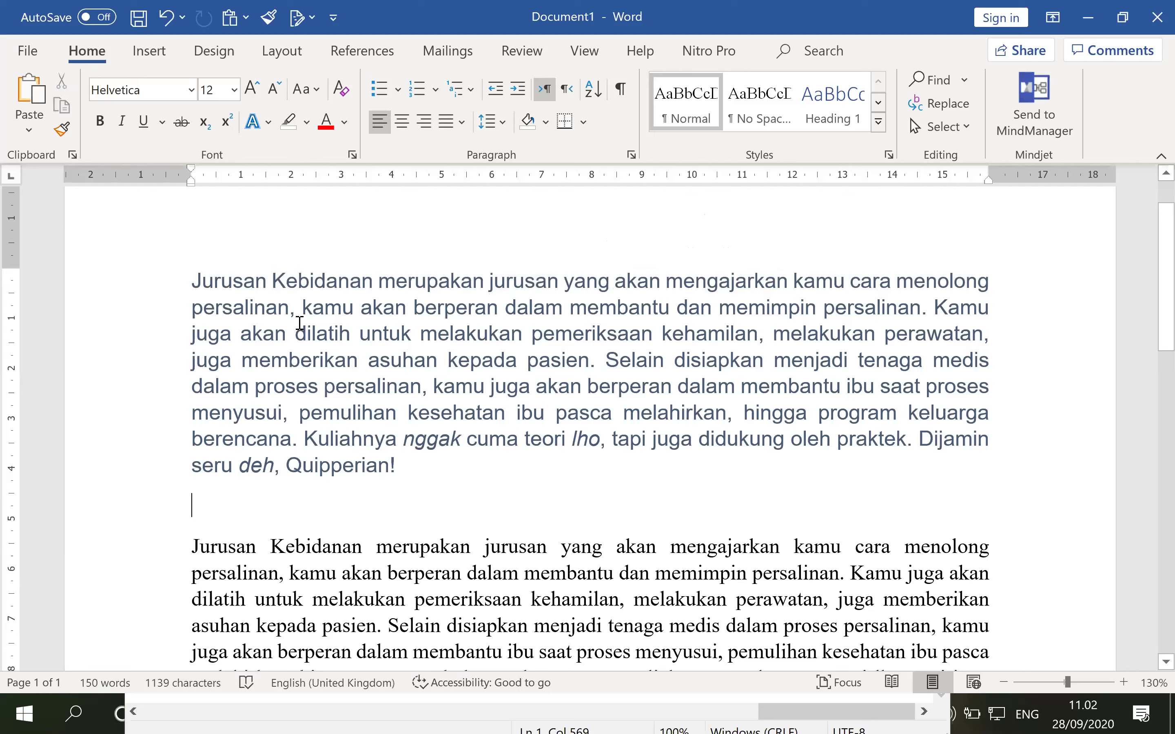
pyautogui.click(119, 281)
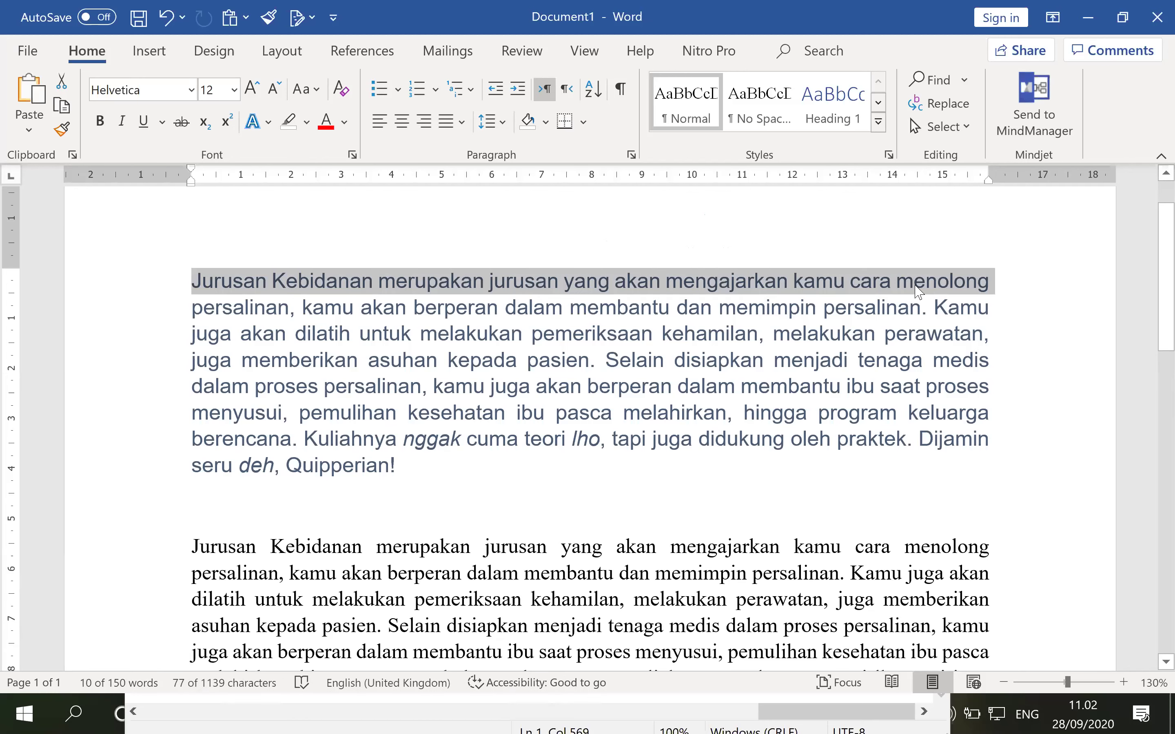
pyautogui.click(1019, 286)
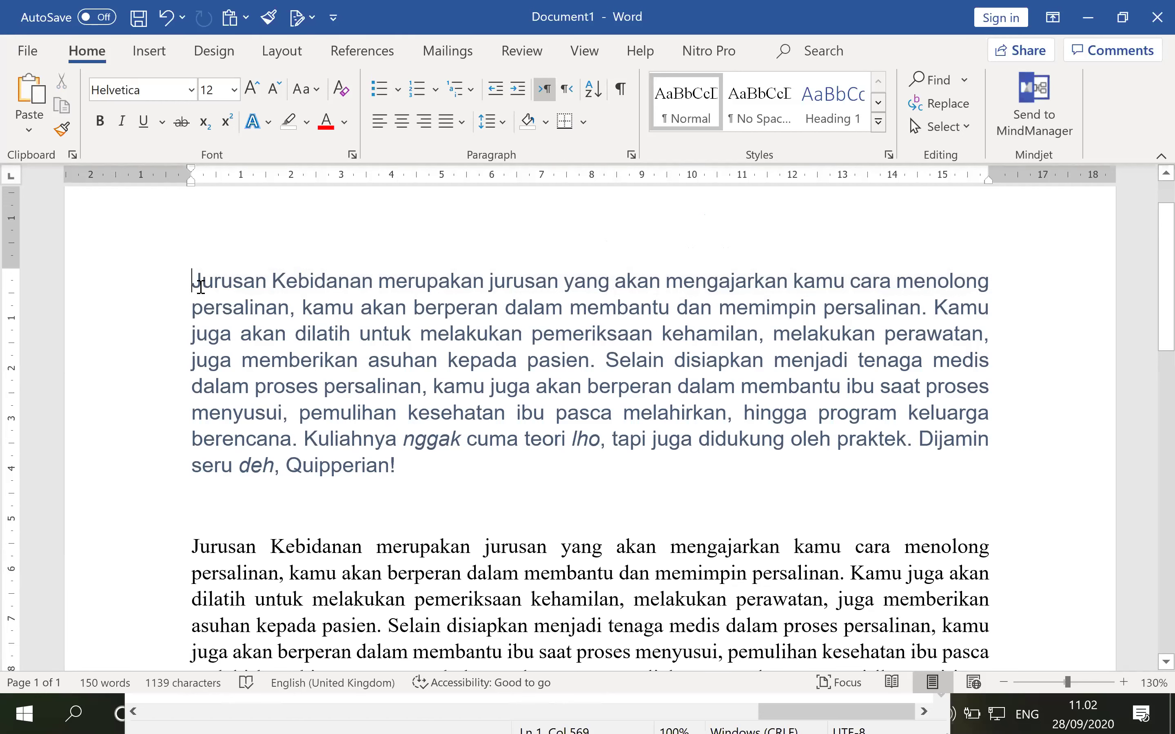
pyautogui.doubleClick(875, 315)
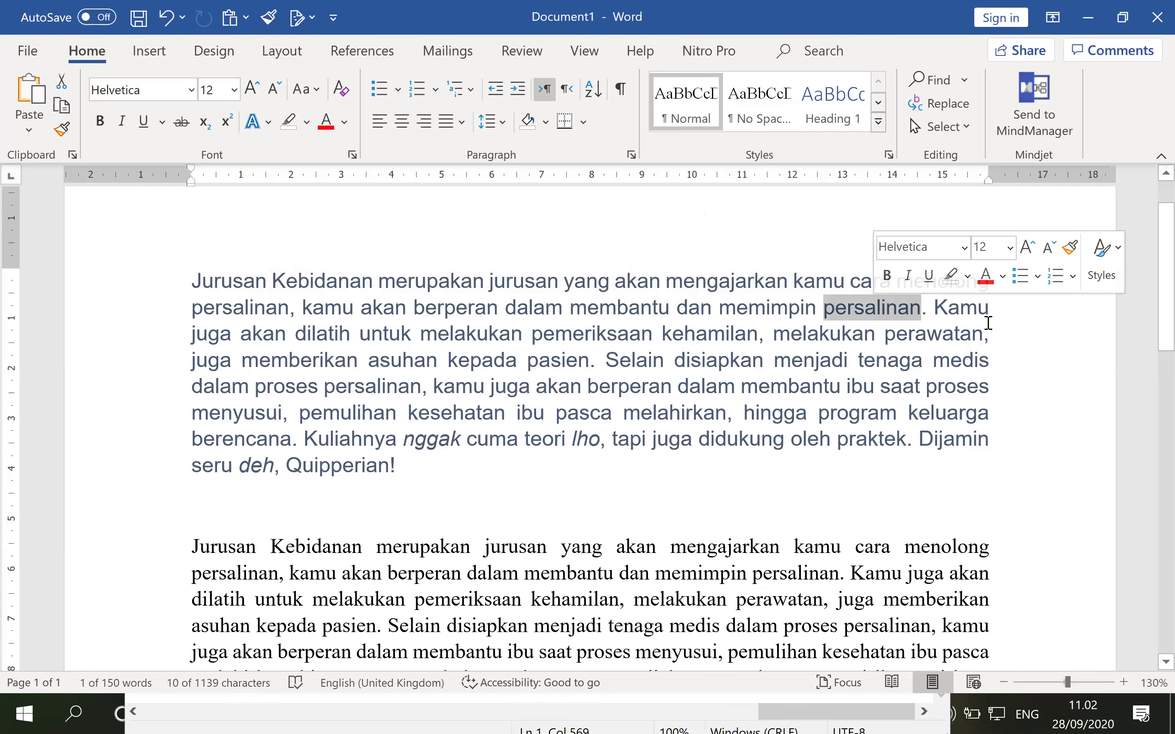
pyautogui.click(950, 310)
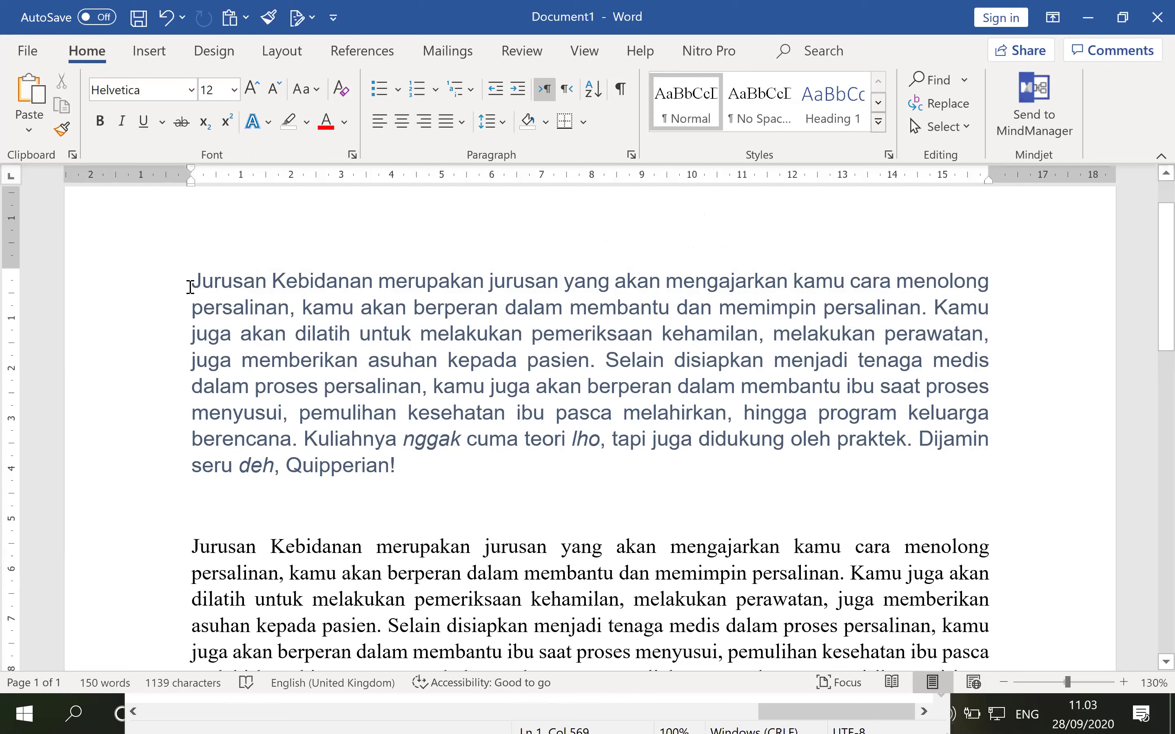
# Extend a selection across lines through 'pasien', then select the whole first paragraph by dragging and by margin double-click.
pyautogui.keyDown('shift'); pyautogui.click(920, 311); pyautogui.keyUp('shift')
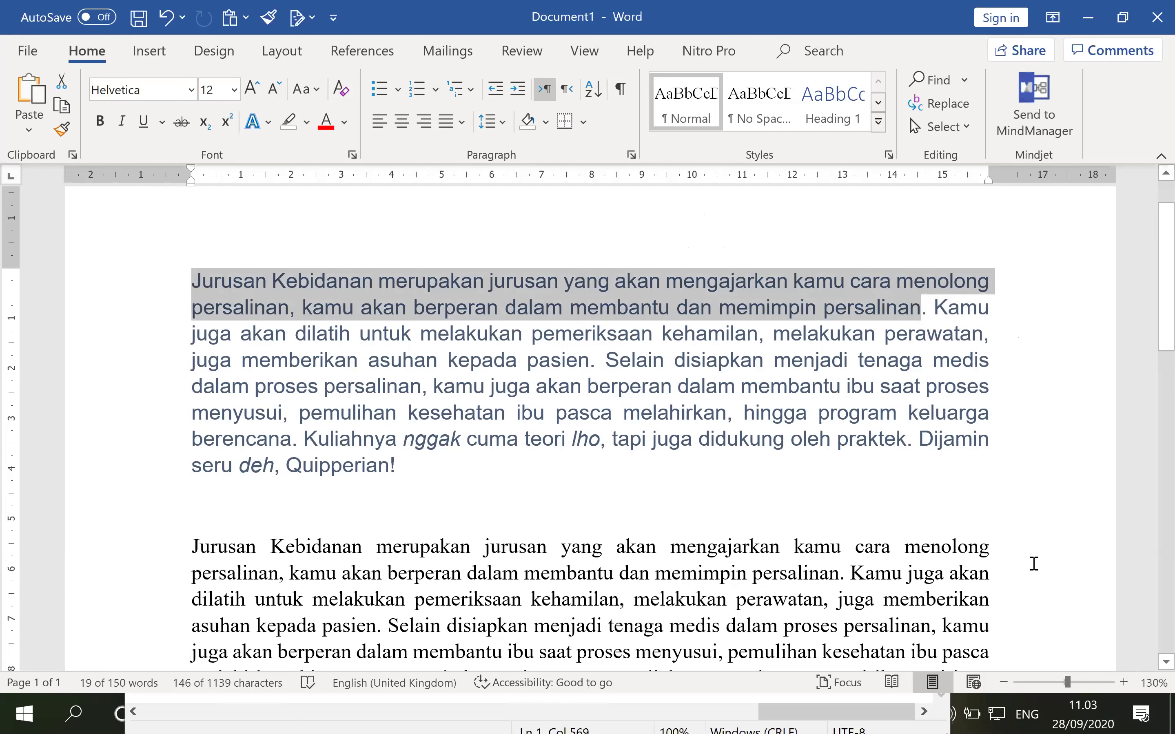
pyautogui.keyDown('shift'); pyautogui.click(590, 360); pyautogui.keyUp('shift')
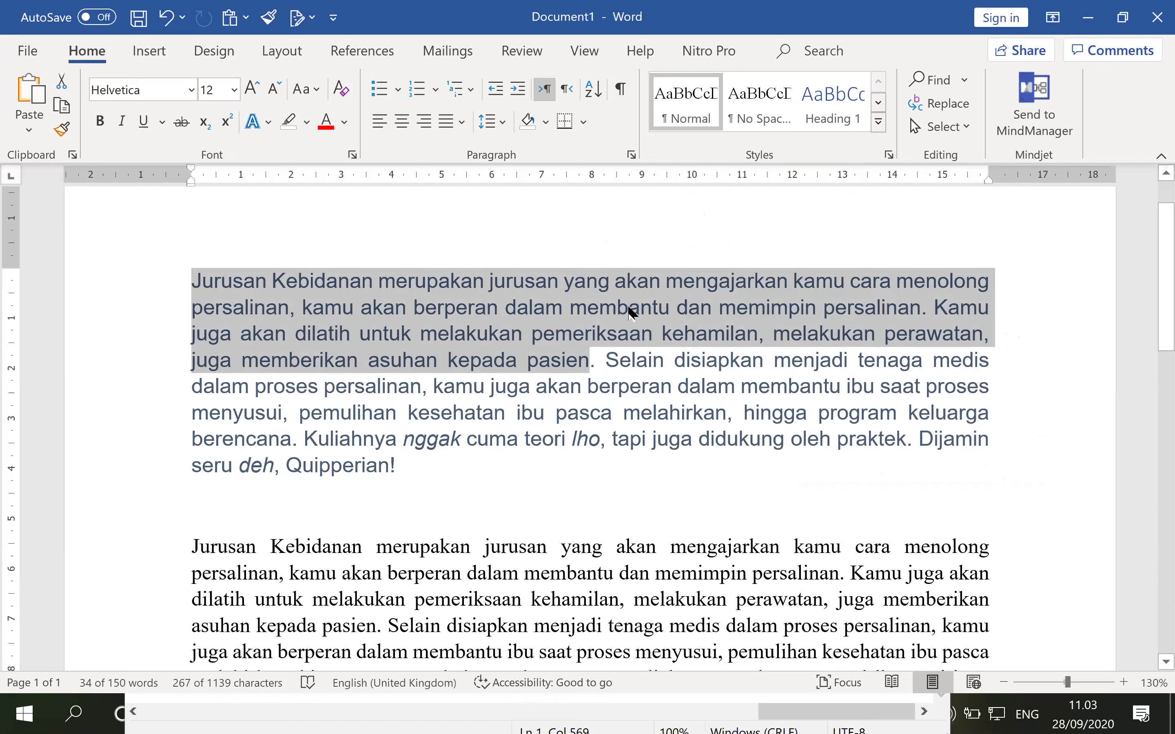
pyautogui.click(598, 361)
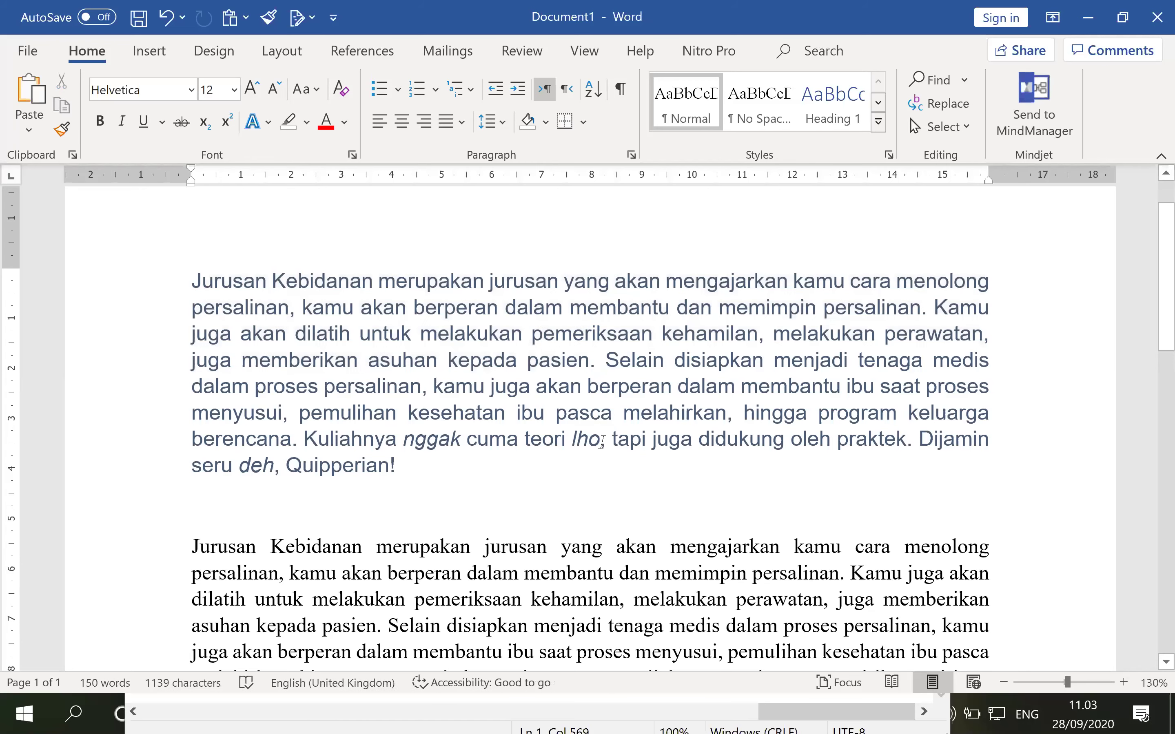
pyautogui.click(194, 286)
pyautogui.moveTo(237, 313); pyautogui.dragTo(408, 476)
pyautogui.click(503, 483)
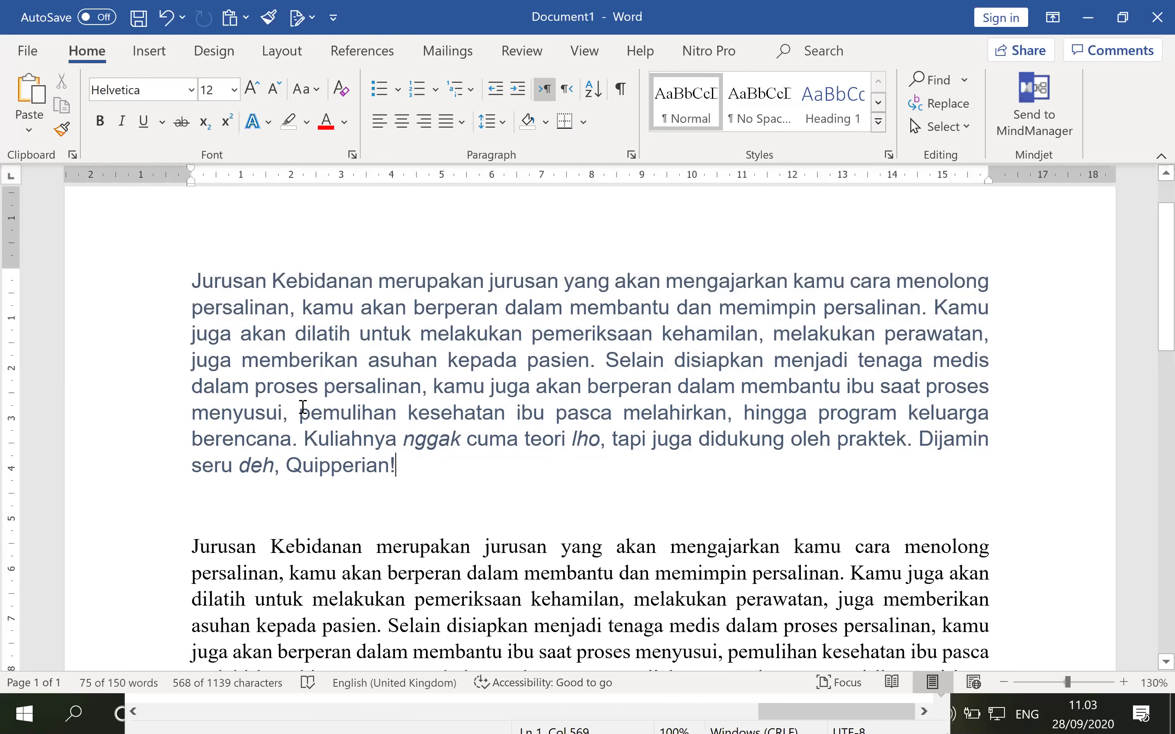
pyautogui.doubleClick(125, 365)
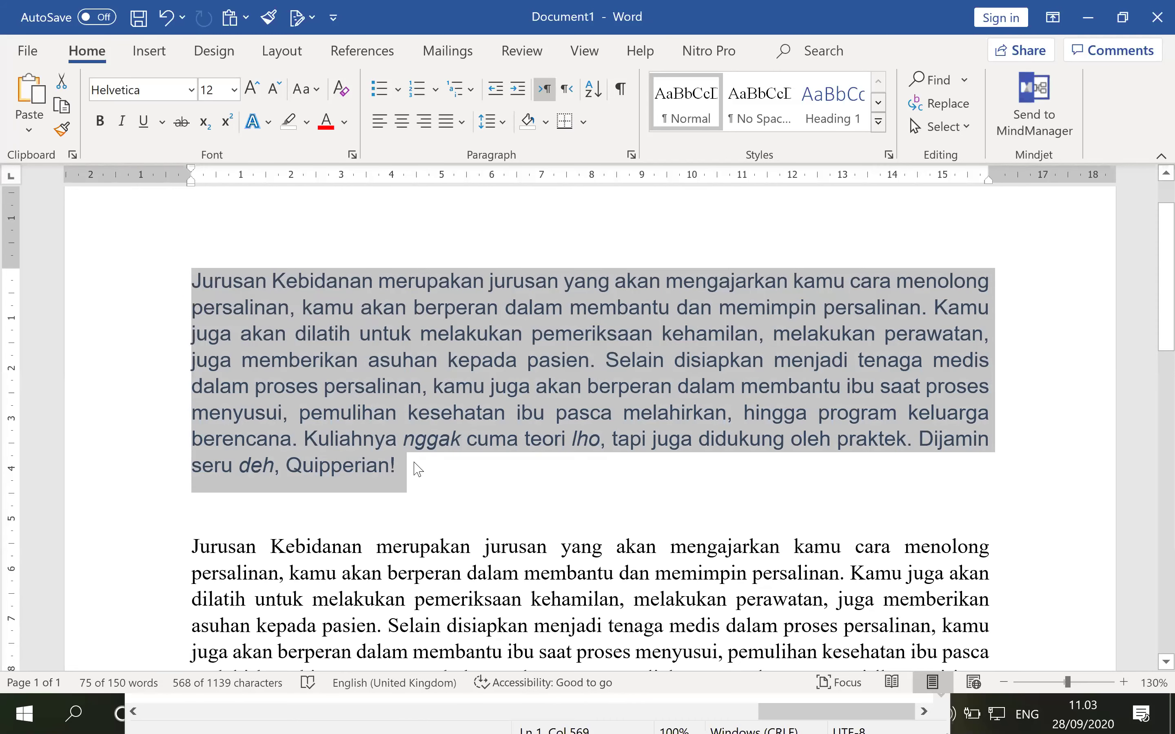
pyautogui.press('Right')
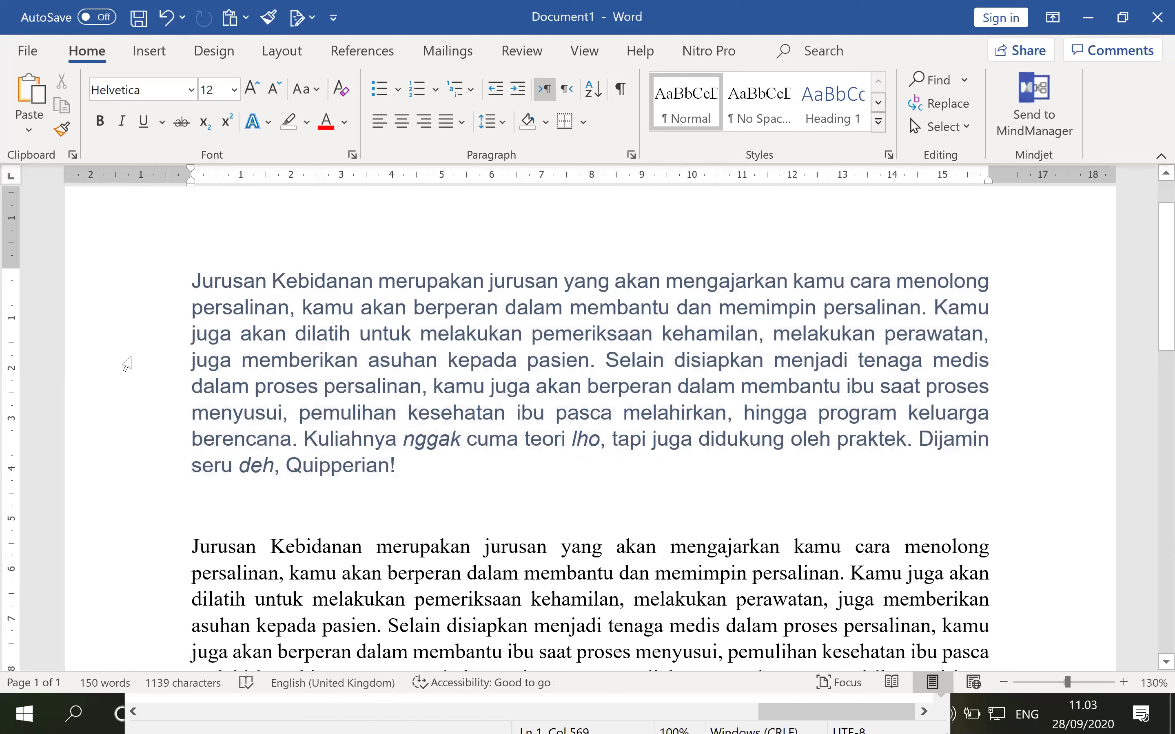
pyautogui.doubleClick(127, 366)
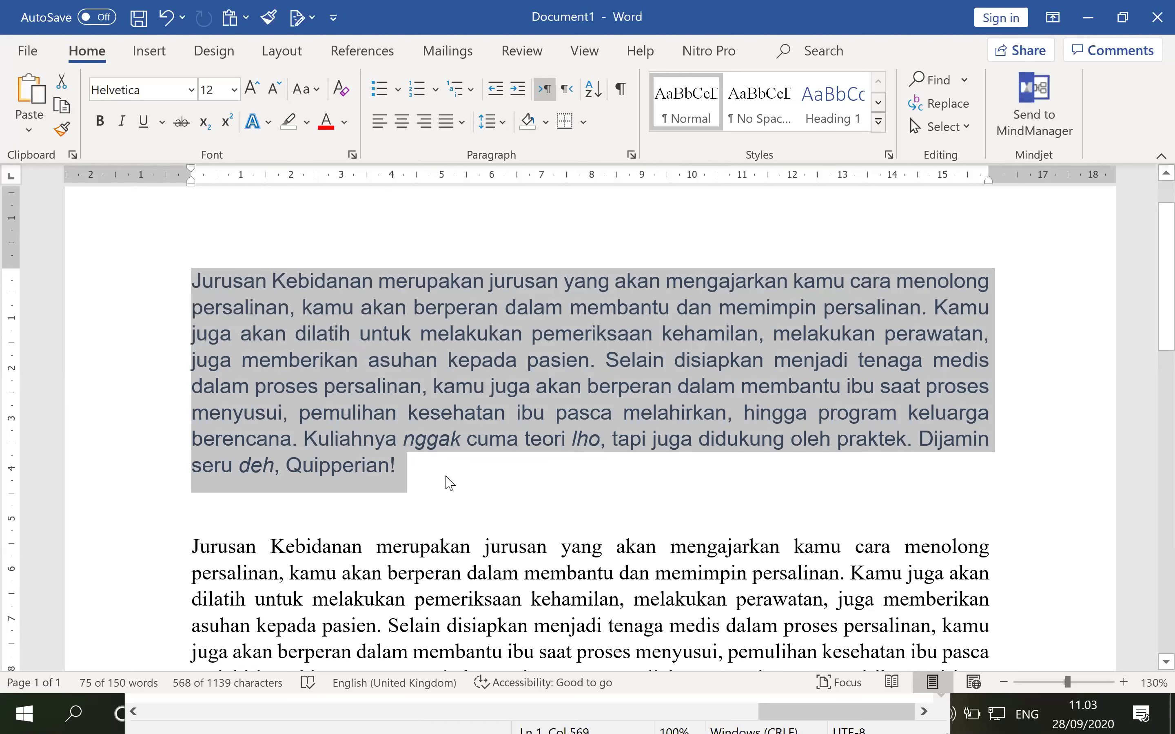
pyautogui.hotkey('ctrl', 'a')
pyautogui.scroll(-2, 572, 445)
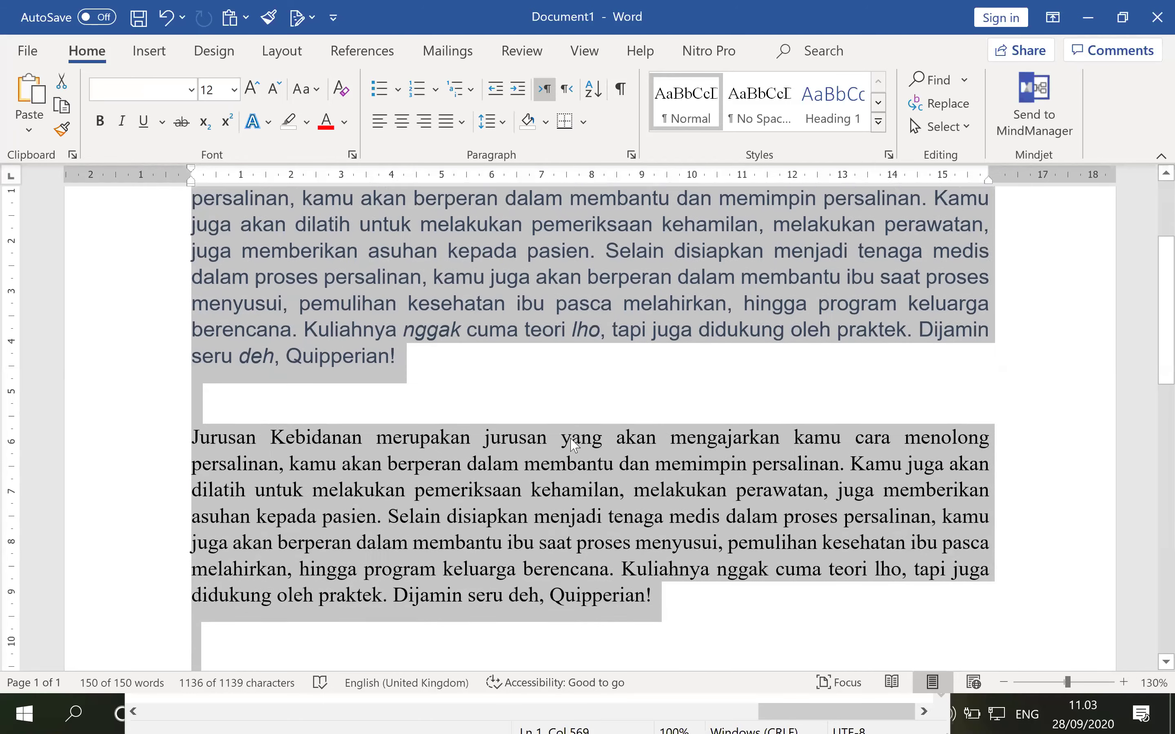
pyautogui.scroll(3, 572, 446)
pyautogui.click(556, 403)
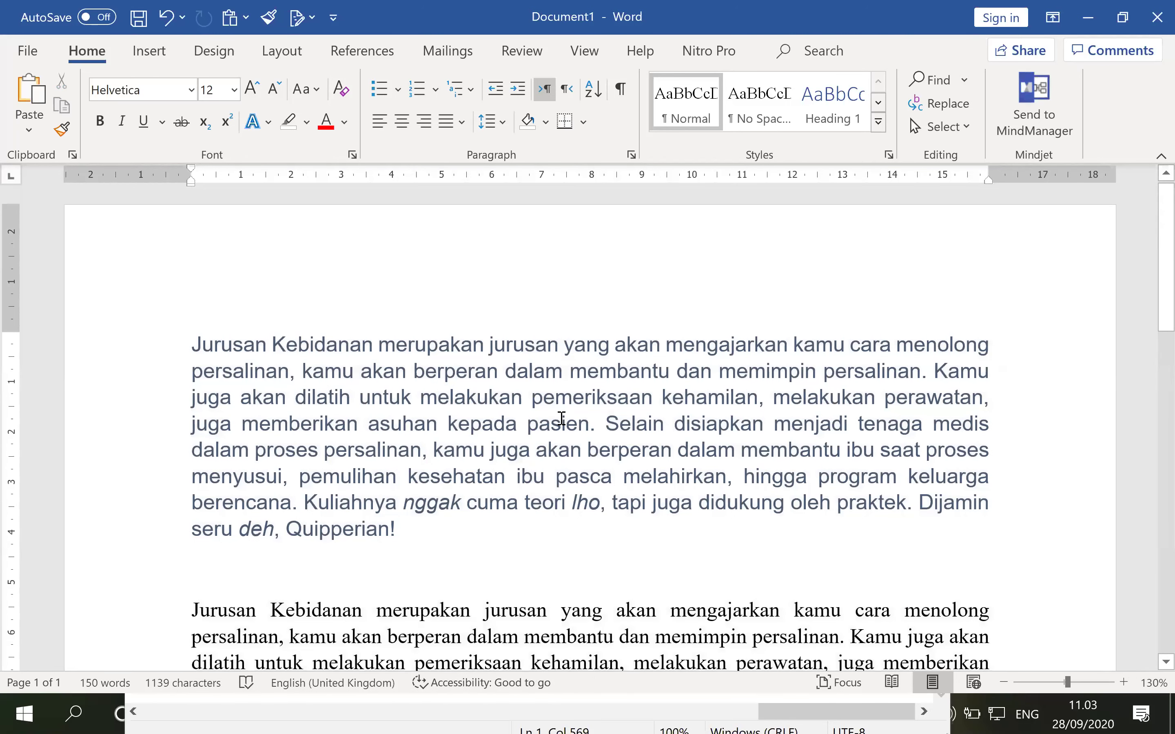
pyautogui.doubleClick(727, 344)
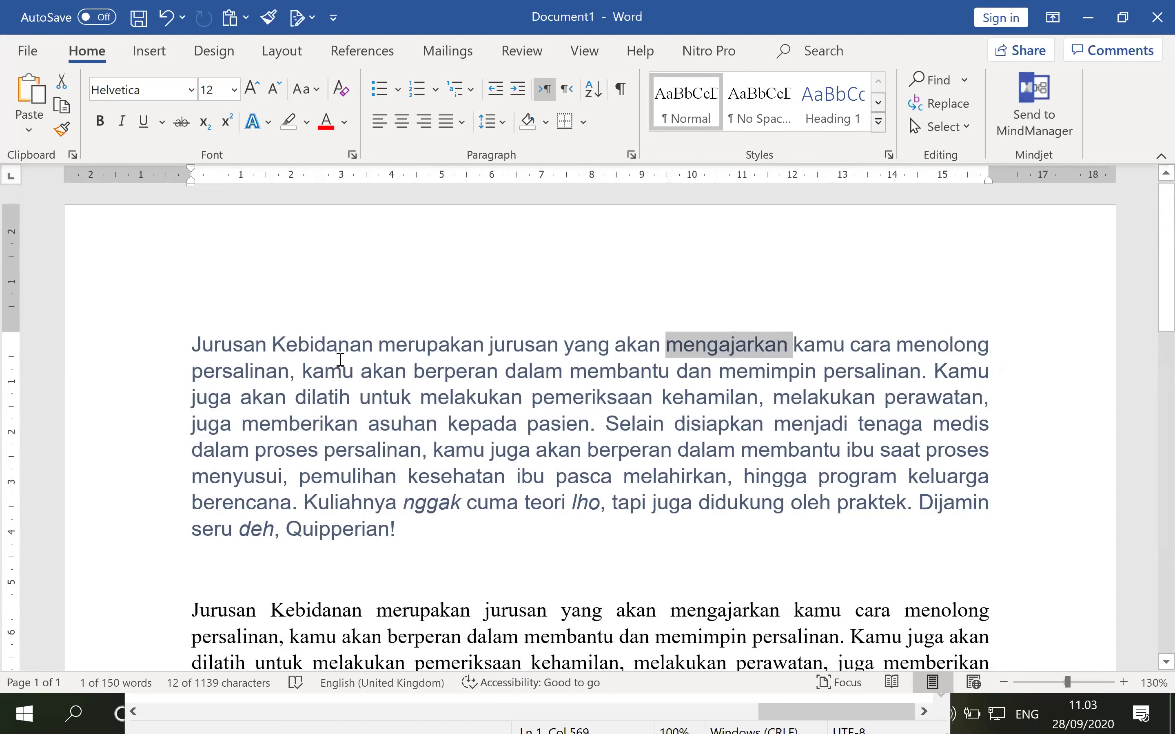
pyautogui.click(135, 359)
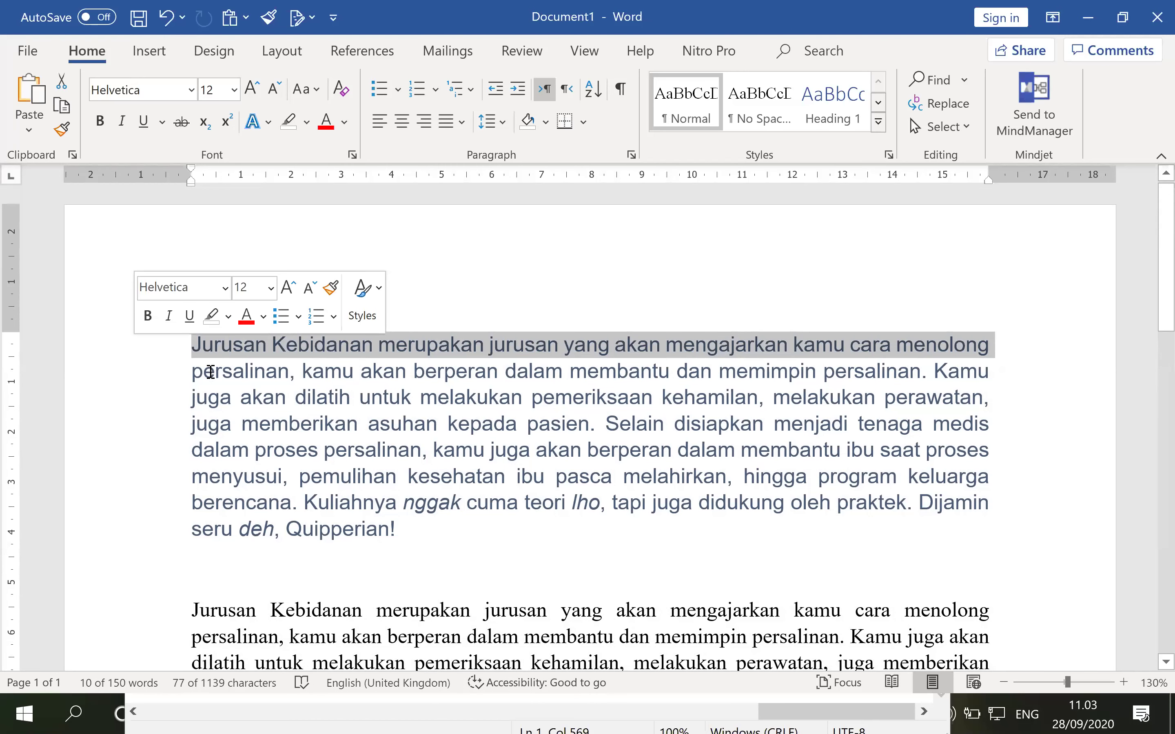
pyautogui.keyDown('shift'); pyautogui.click(591, 431); pyautogui.keyUp('shift')
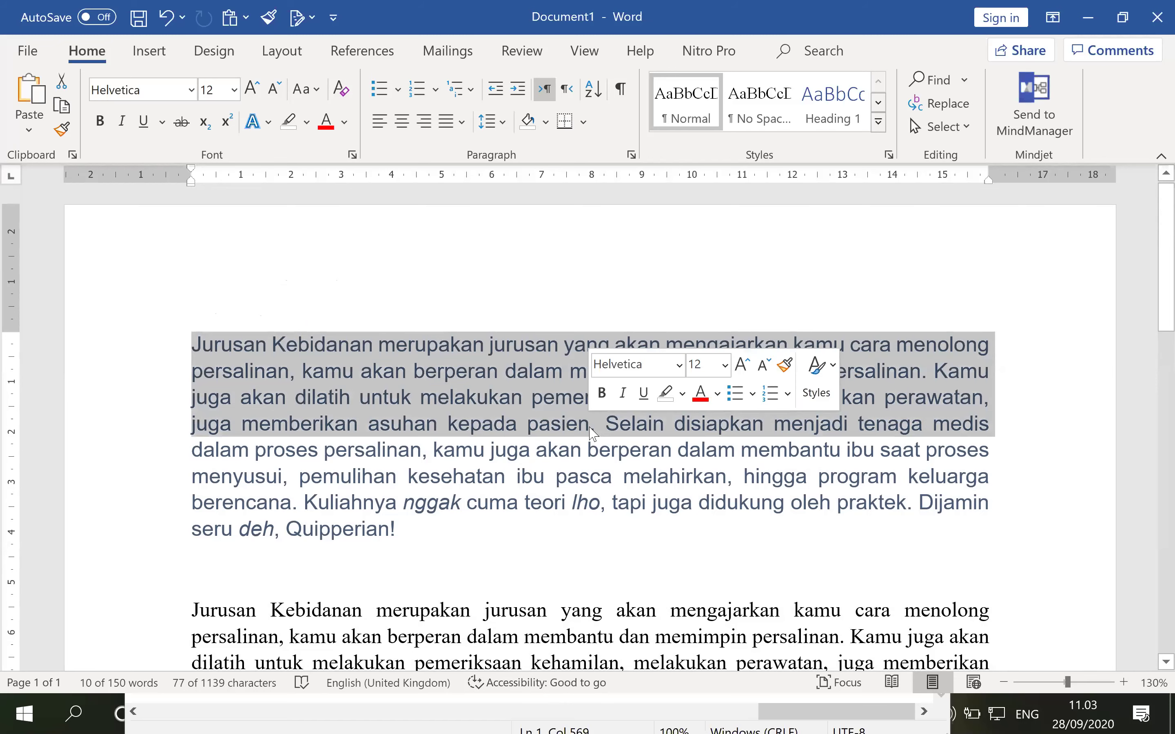
pyautogui.doubleClick(171, 428)
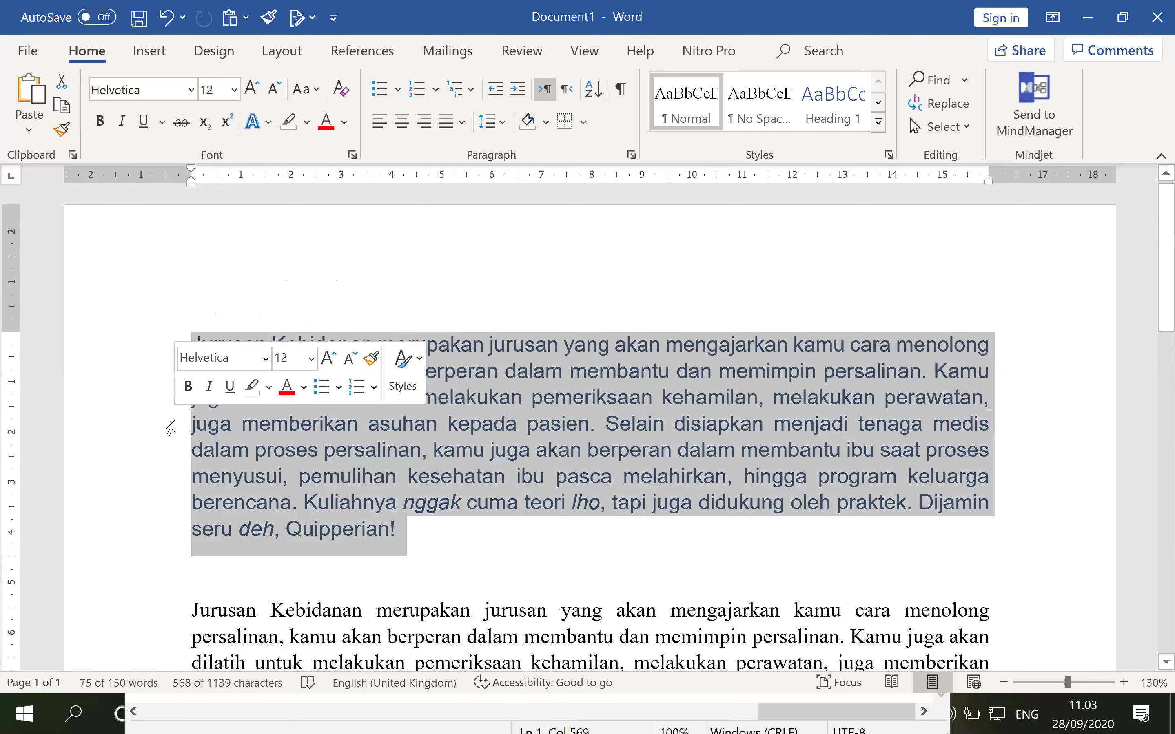
pyautogui.scroll(-1, 524, 564)
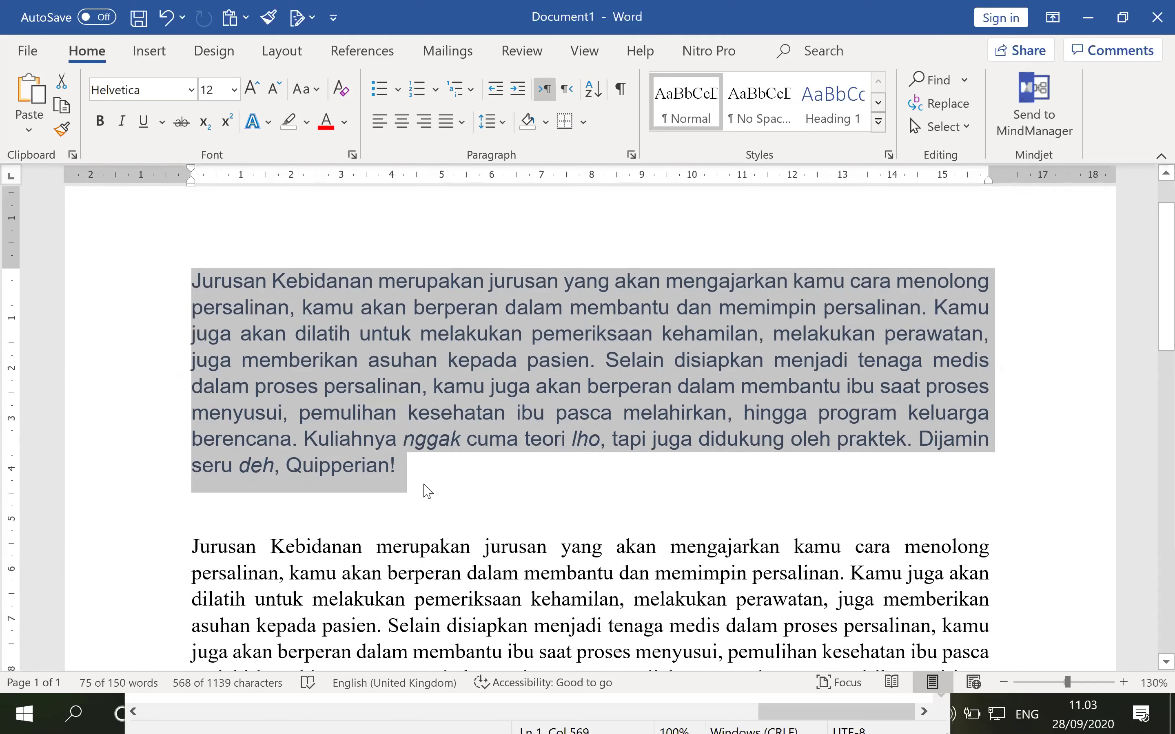
pyautogui.hotkey('ctrl', 'a')
pyautogui.click(584, 502)
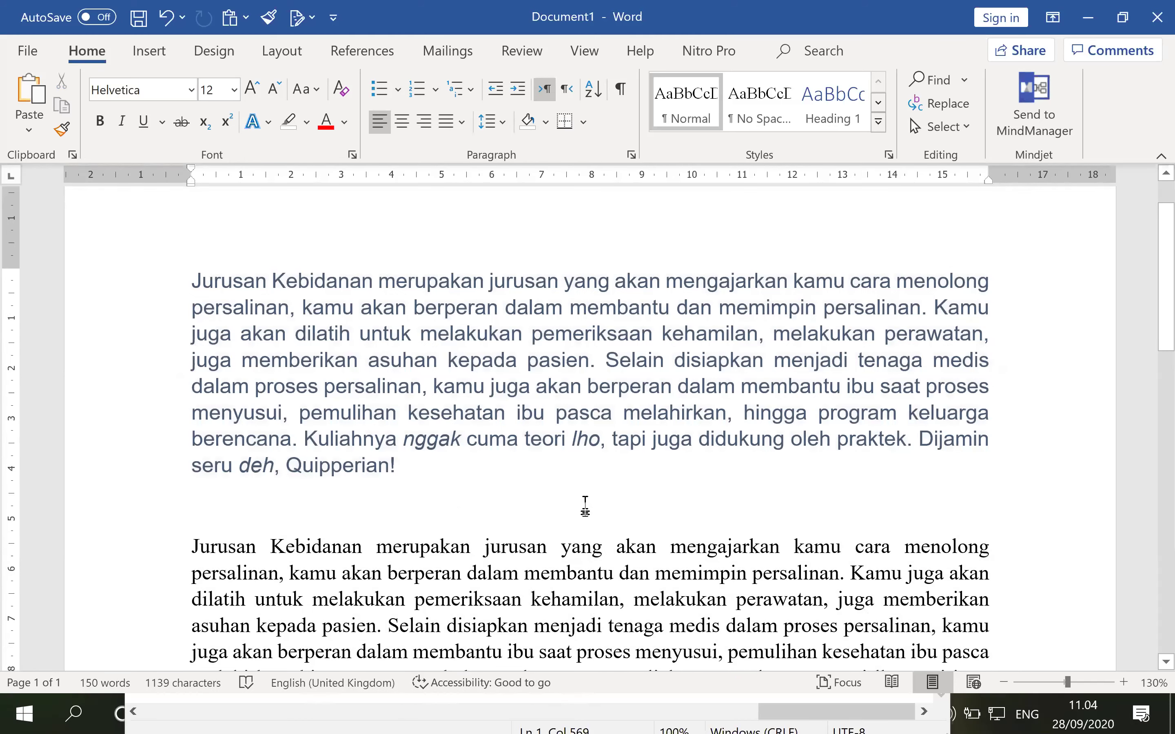
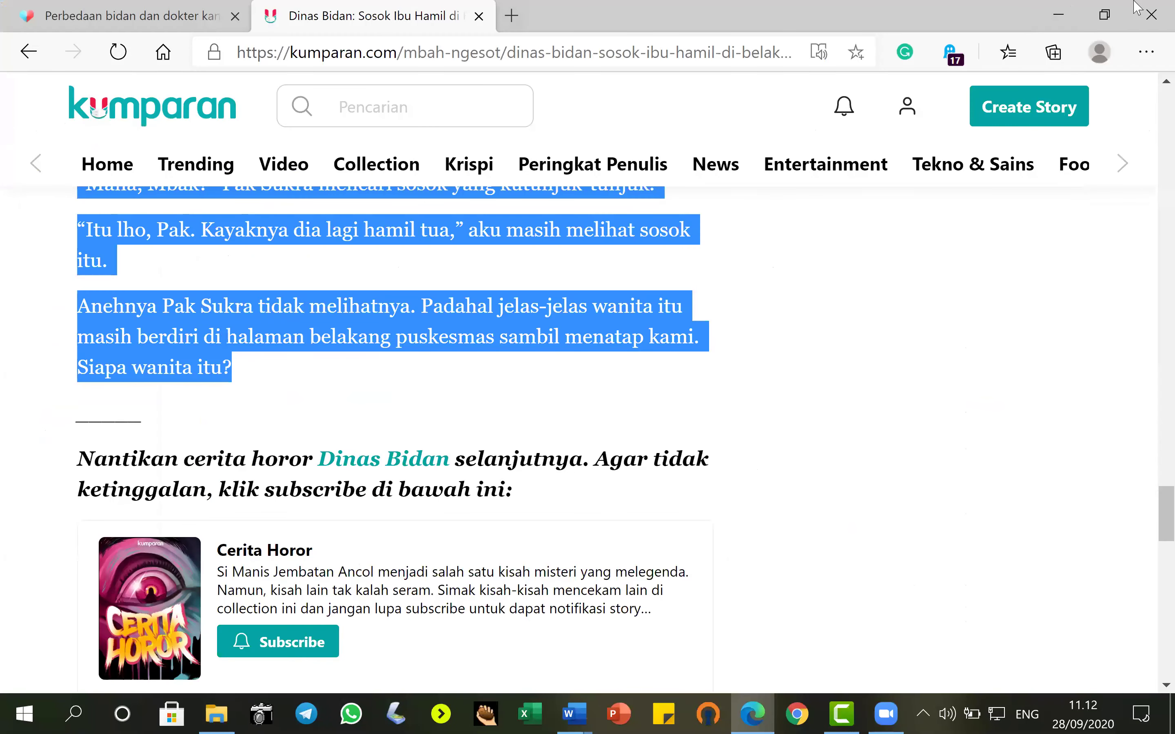
# Close the Edge window showing the kumparan story to reveal the desktop.
pyautogui.click(1150, 14)
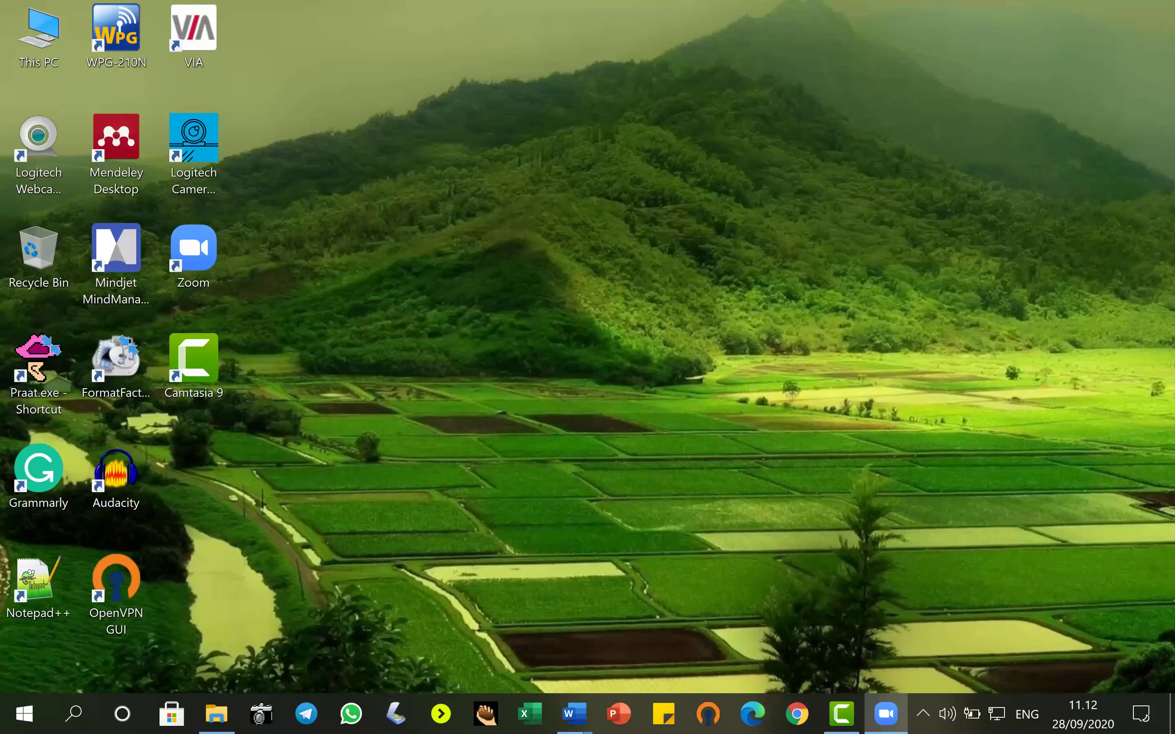
# Open the thesis proposal from Word's taskbar preview and hide its heading outline.
pyautogui.click(575, 714)
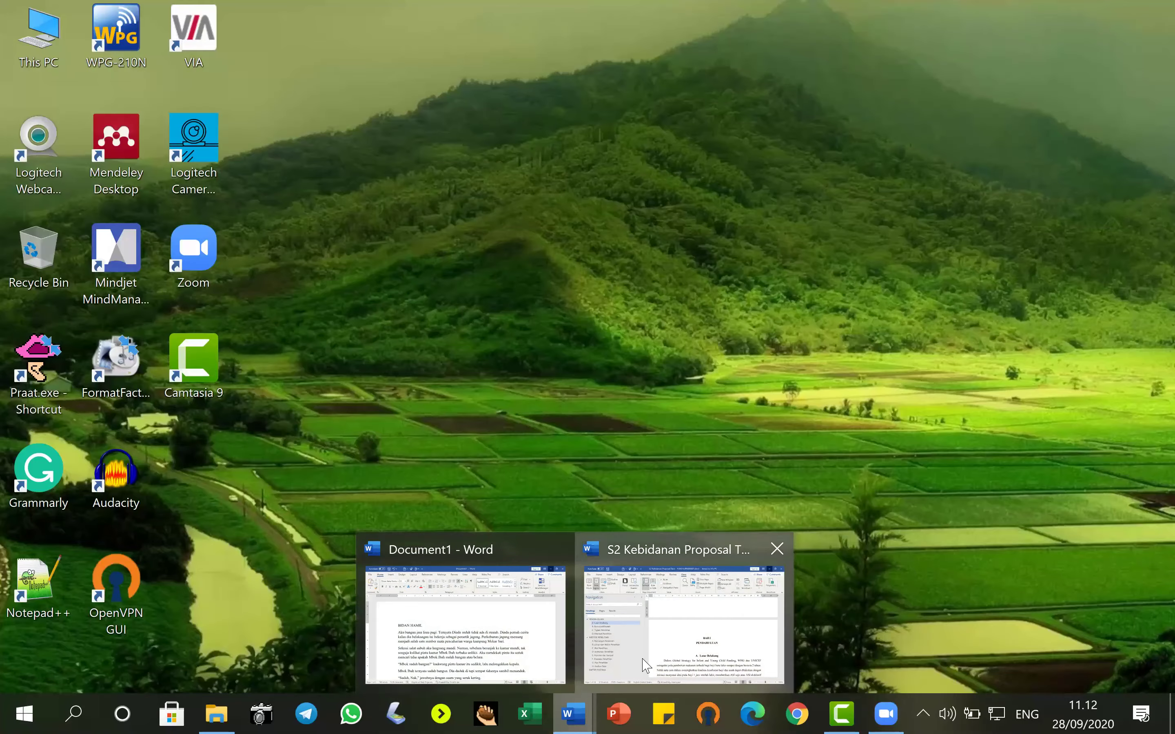
pyautogui.click(677, 617)
pyautogui.click(343, 182)
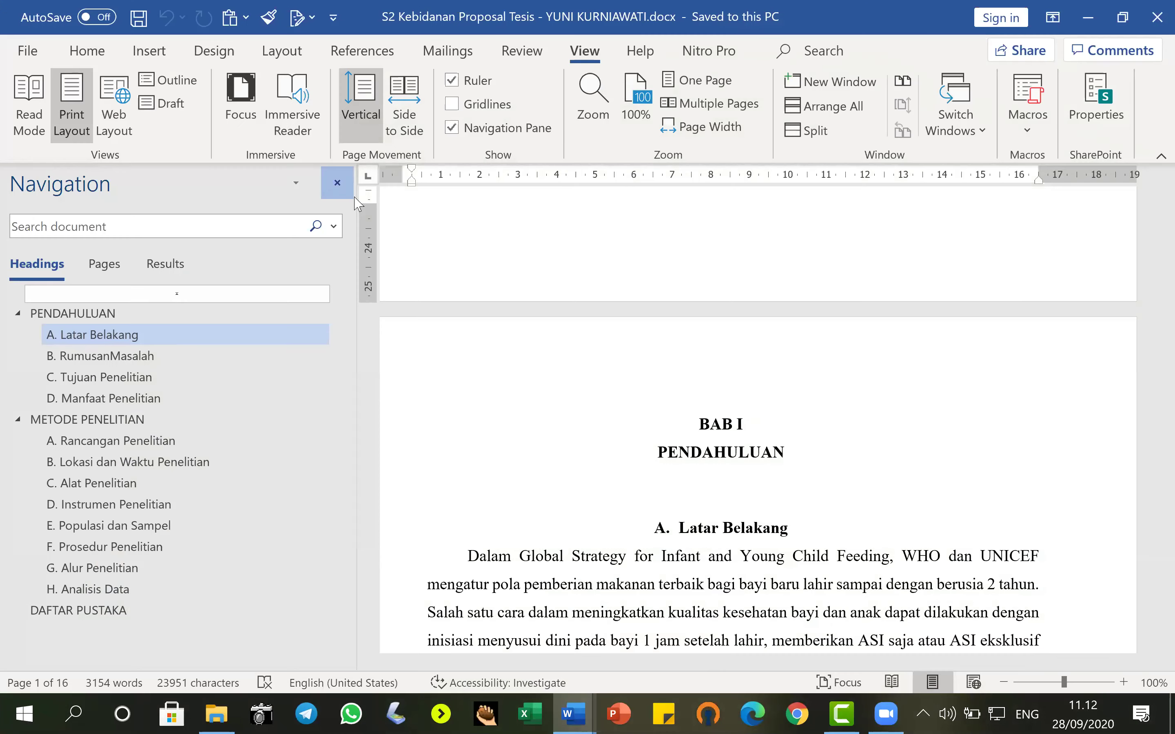
pyautogui.scroll(-4, 616, 439)
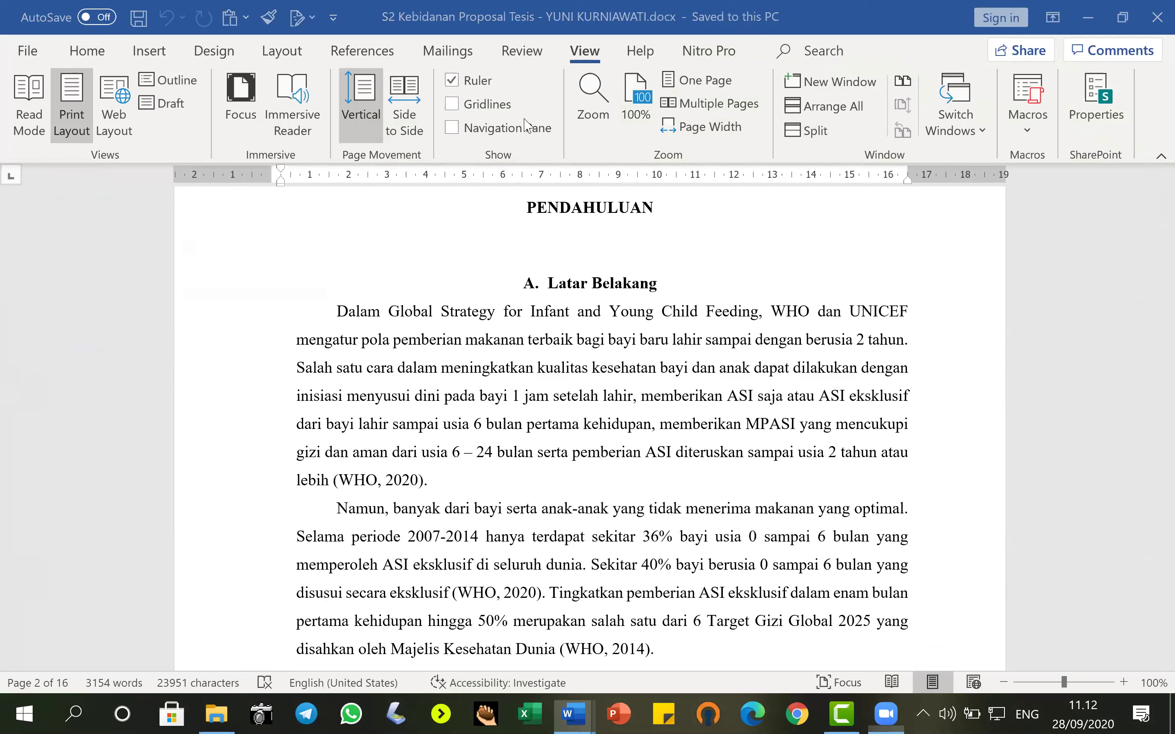
pyautogui.click(588, 54)
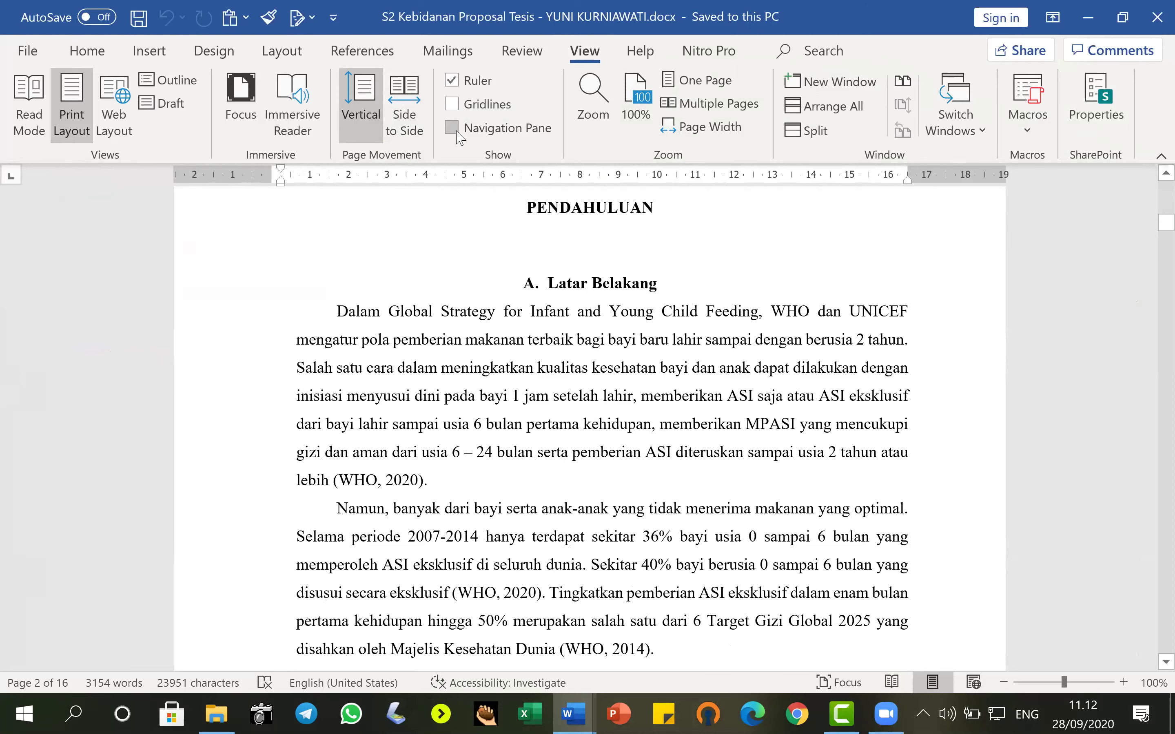
# Browse the thesis headings in the Navigation pane, ending at METODE PENELITIAN, then close the pane.
pyautogui.click(452, 127)
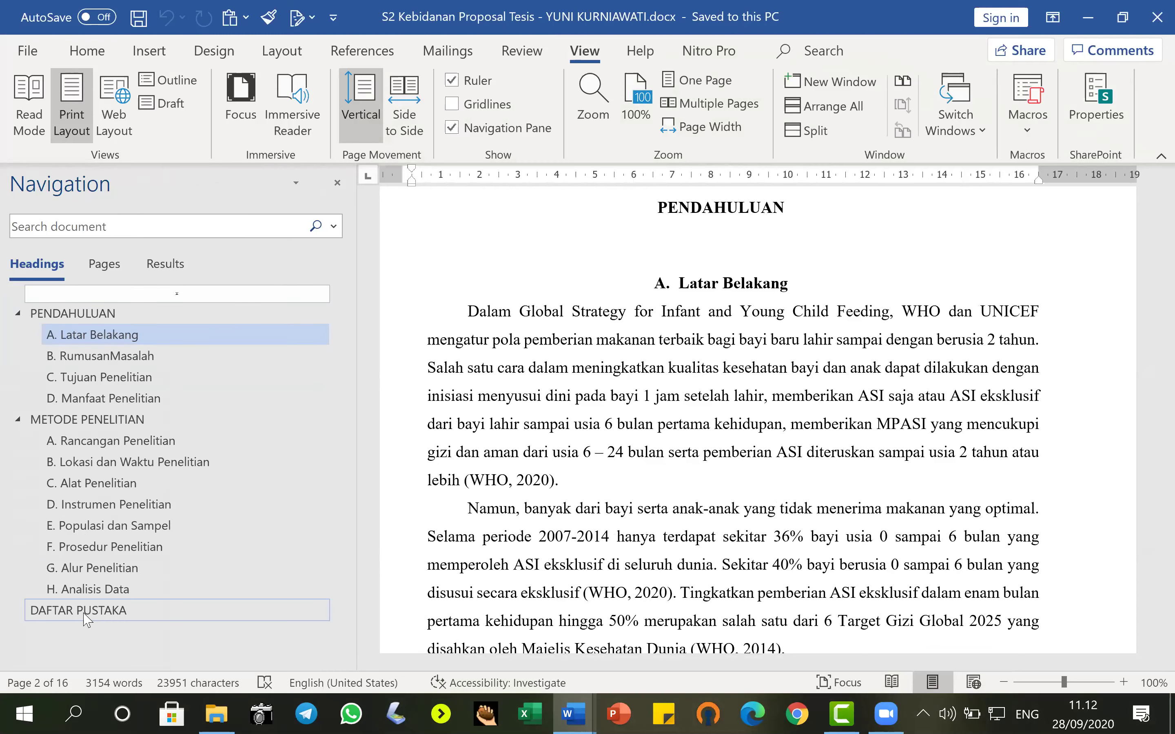
pyautogui.click(77, 355)
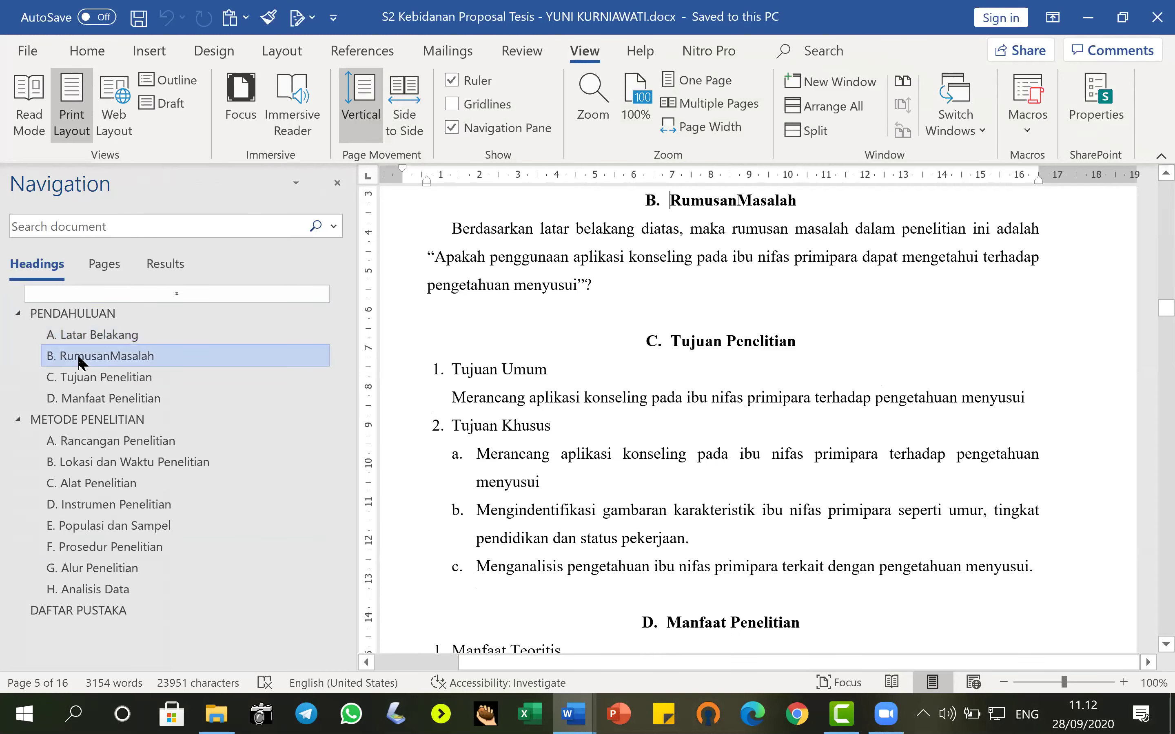
pyautogui.click(92, 401)
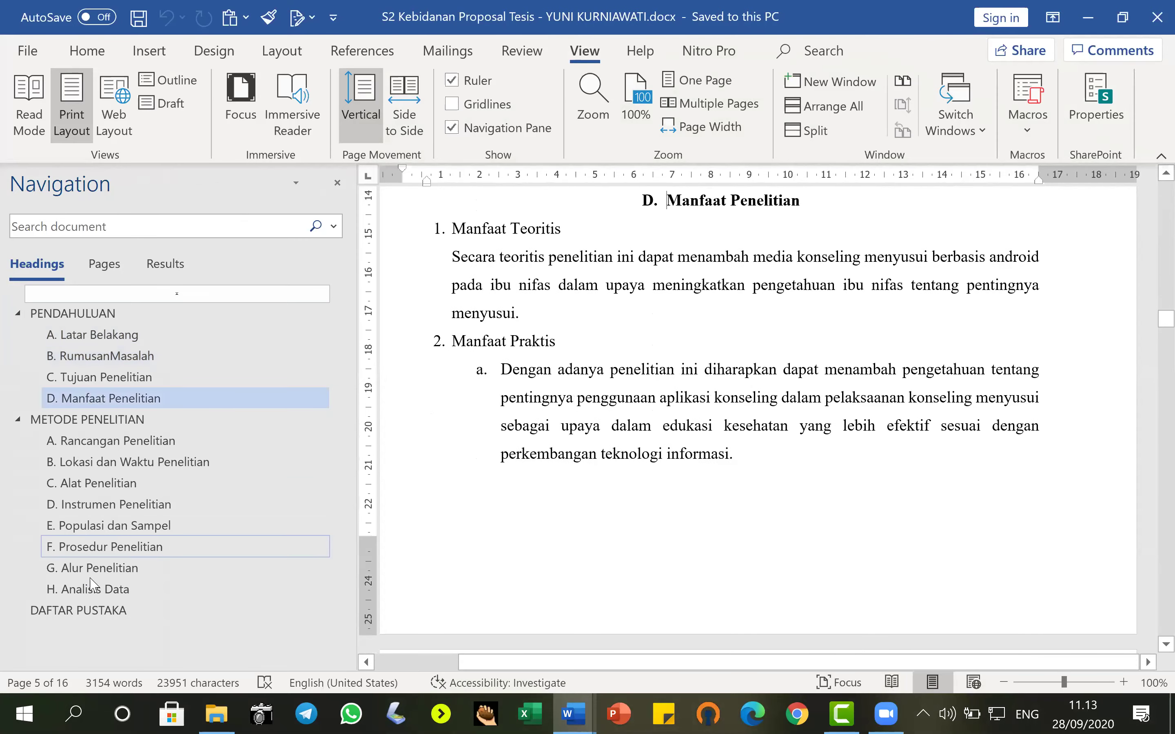
pyautogui.click(93, 617)
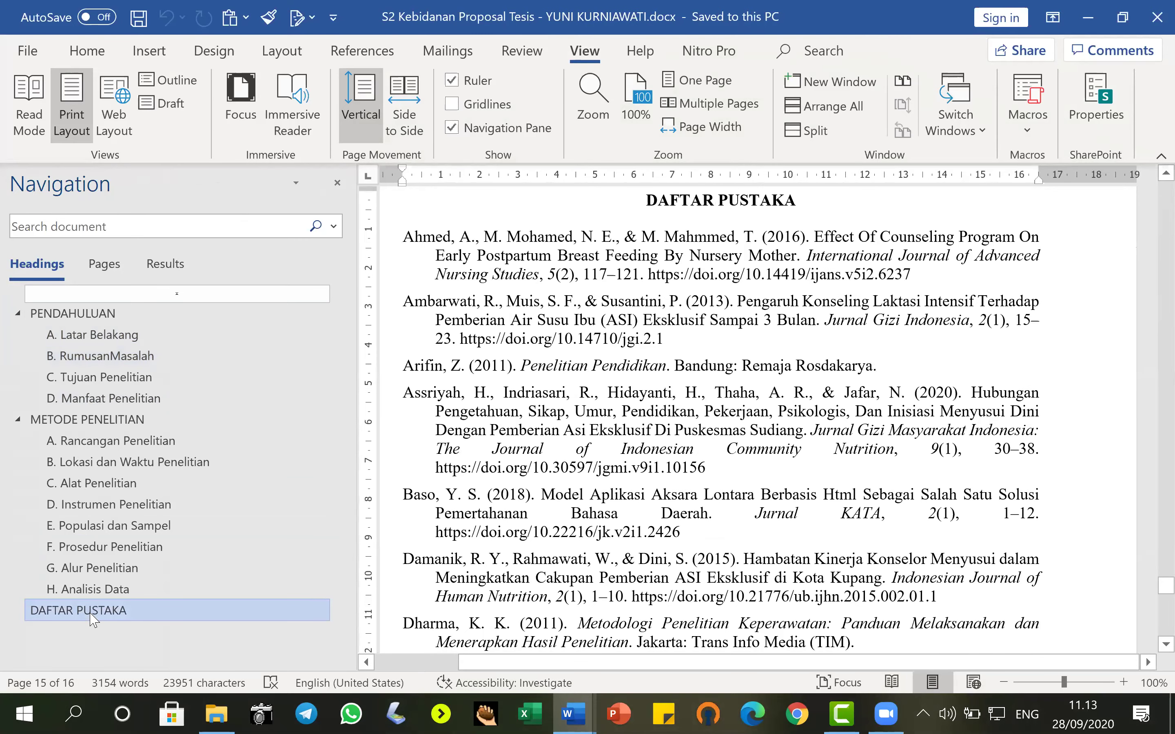
pyautogui.click(88, 466)
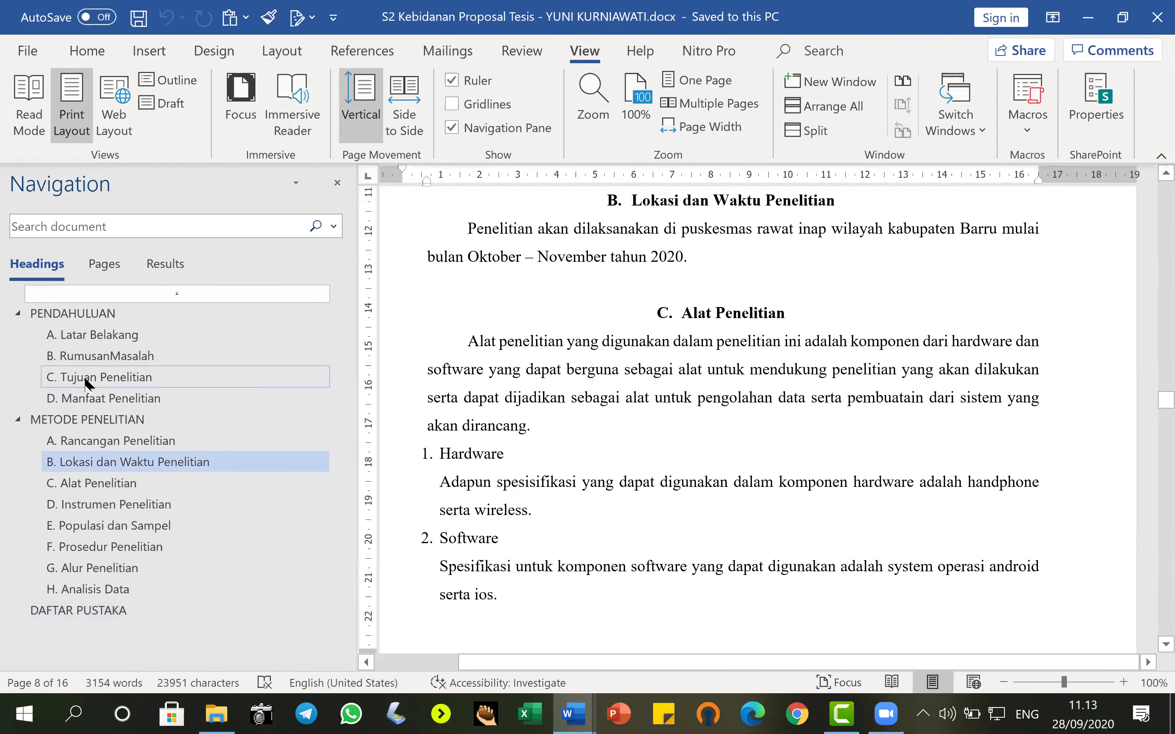
pyautogui.click(89, 421)
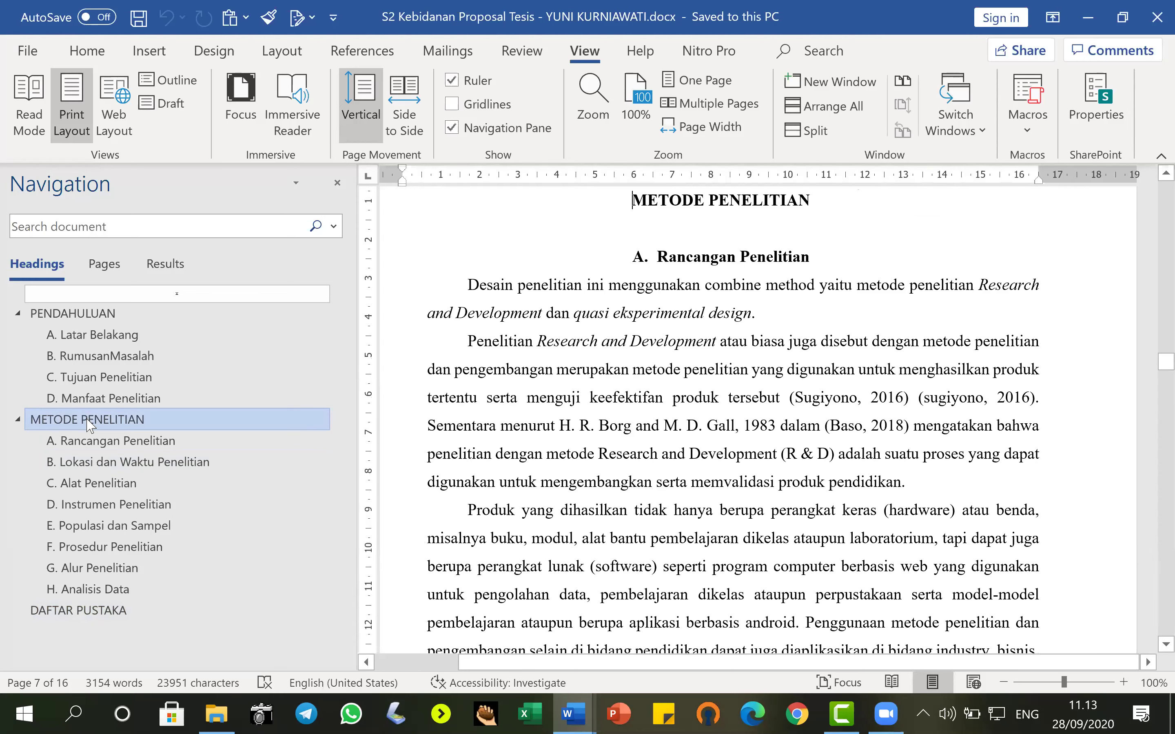
pyautogui.click(338, 184)
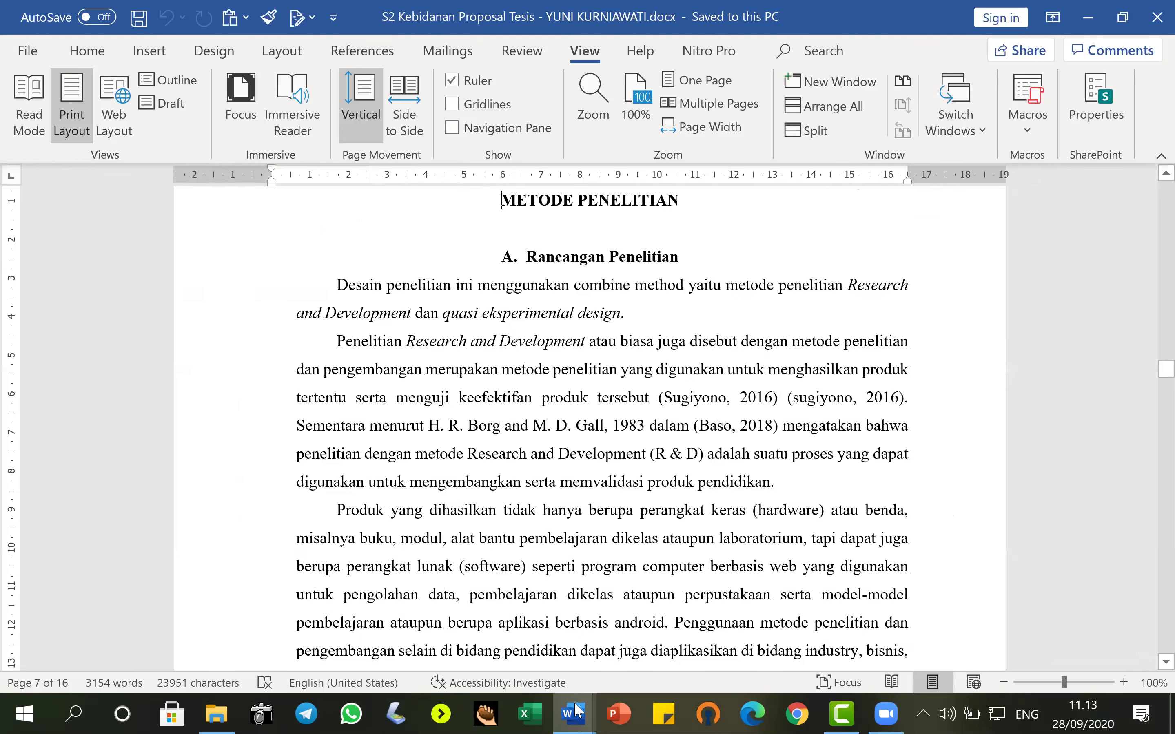
# In the Document1 story, add the subheading 'A. Aktifitas Pagi' above 'Selesai salat subuh'.
pyautogui.moveTo(575, 711)
pyautogui.click(537, 637)
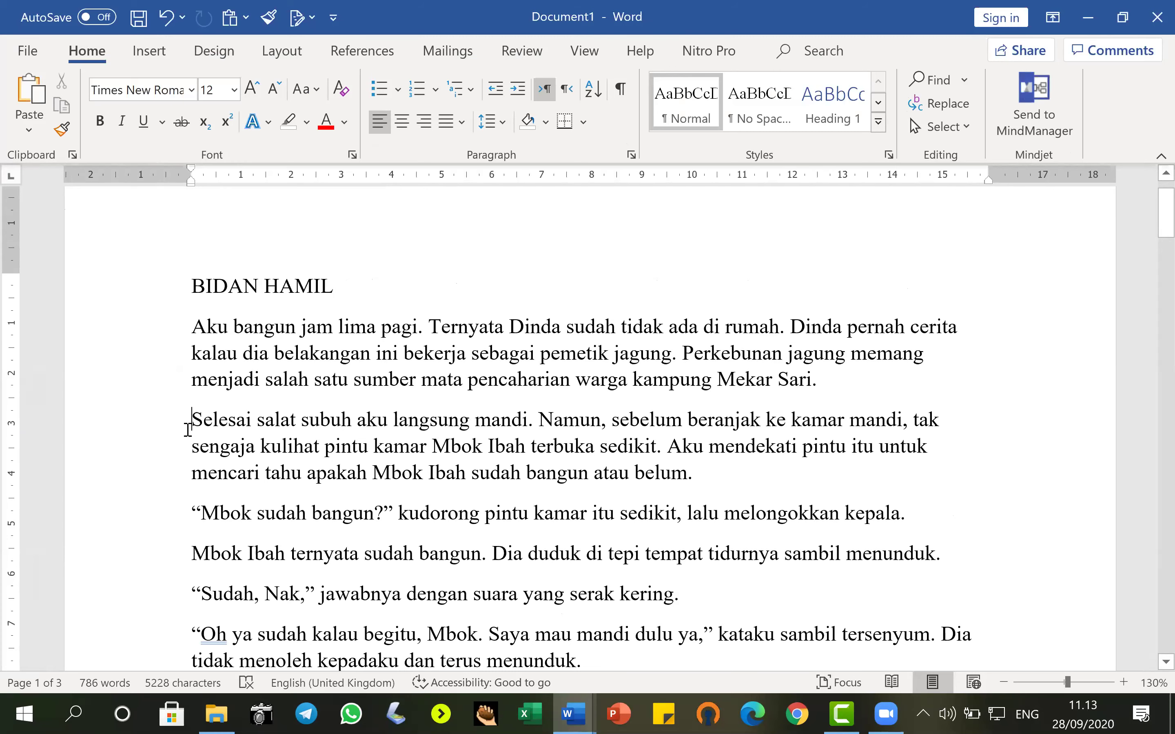
pyautogui.press('Return')
pyautogui.press('Up')
pyautogui.write('A.')
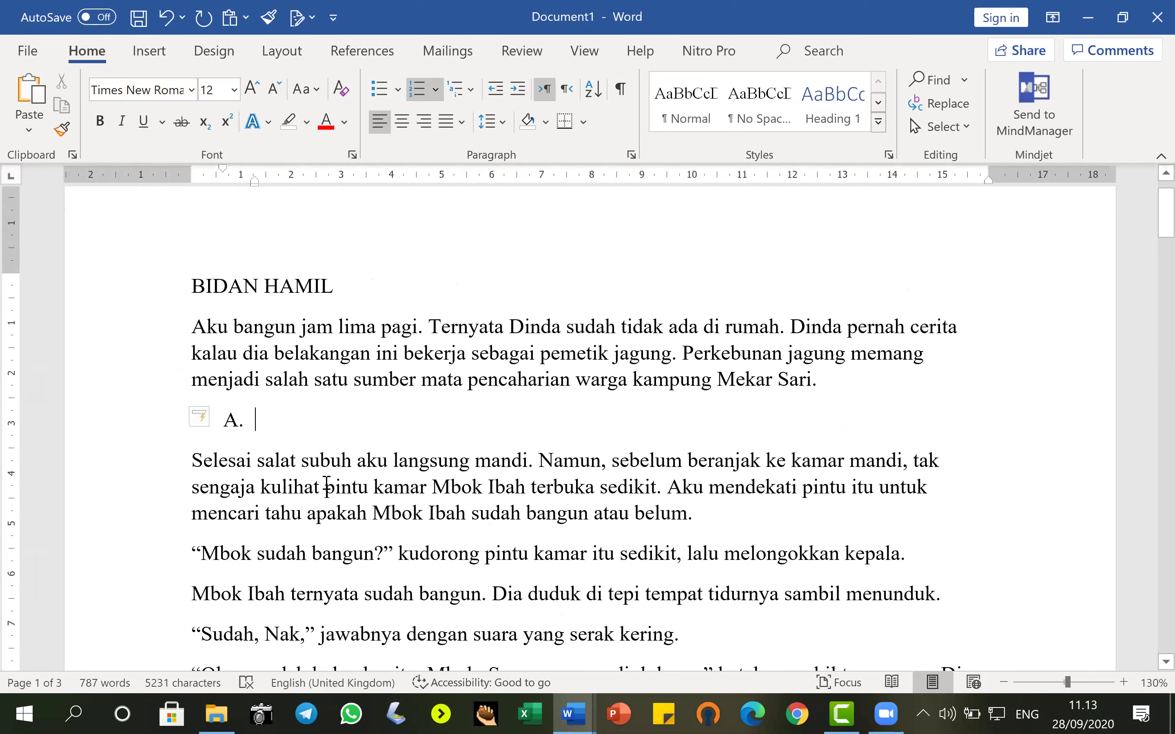
pyautogui.write(' Aktiit')
pyautogui.press('BackSpace')
pyautogui.press('BackSpace')
pyautogui.press('BackSpace')
pyautogui.write('i')
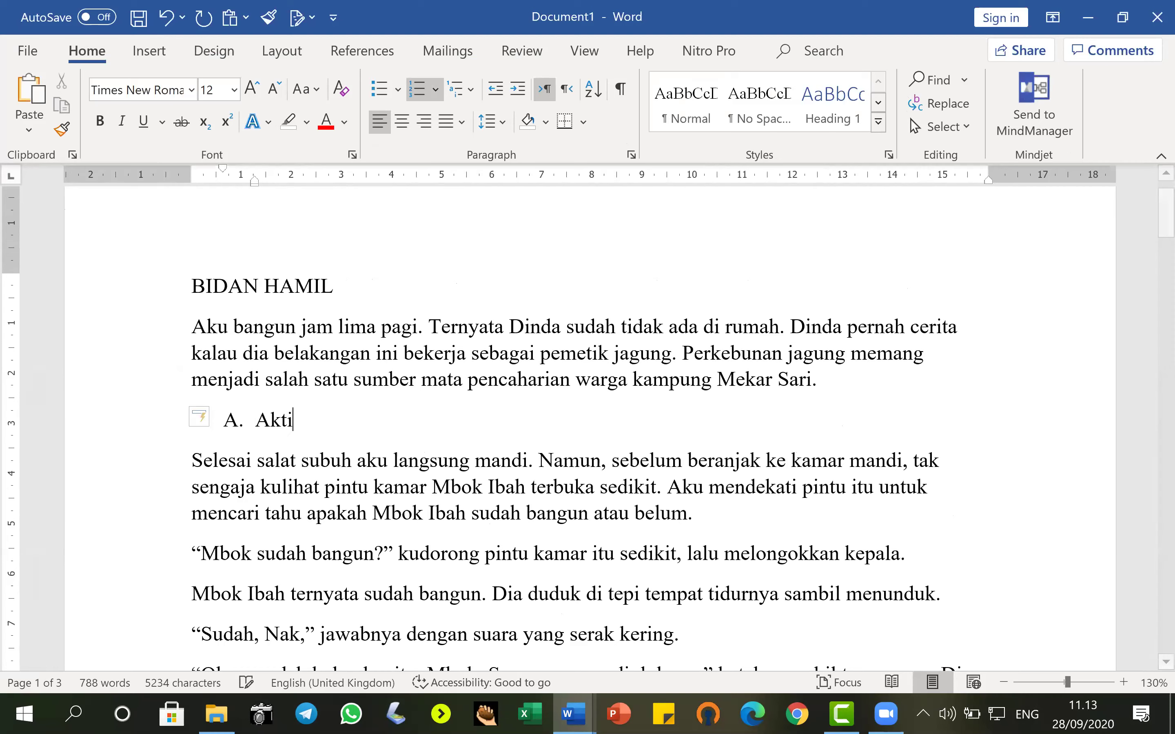
pyautogui.write('fitas Pagi')
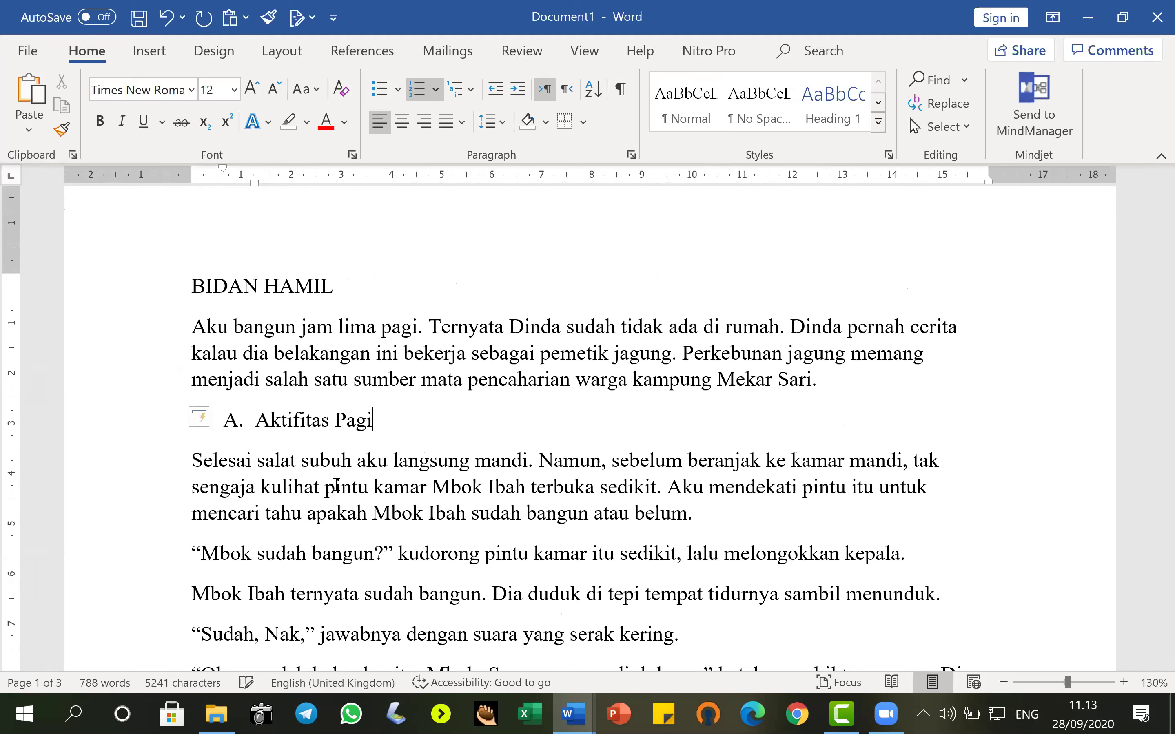
# Insert the subheading 'B. Aktiiftas Sore' above 'Aku pergi', removing the automatic C. item.
pyautogui.scroll(-2, 362, 508)
pyautogui.scroll(-2, 362, 508)
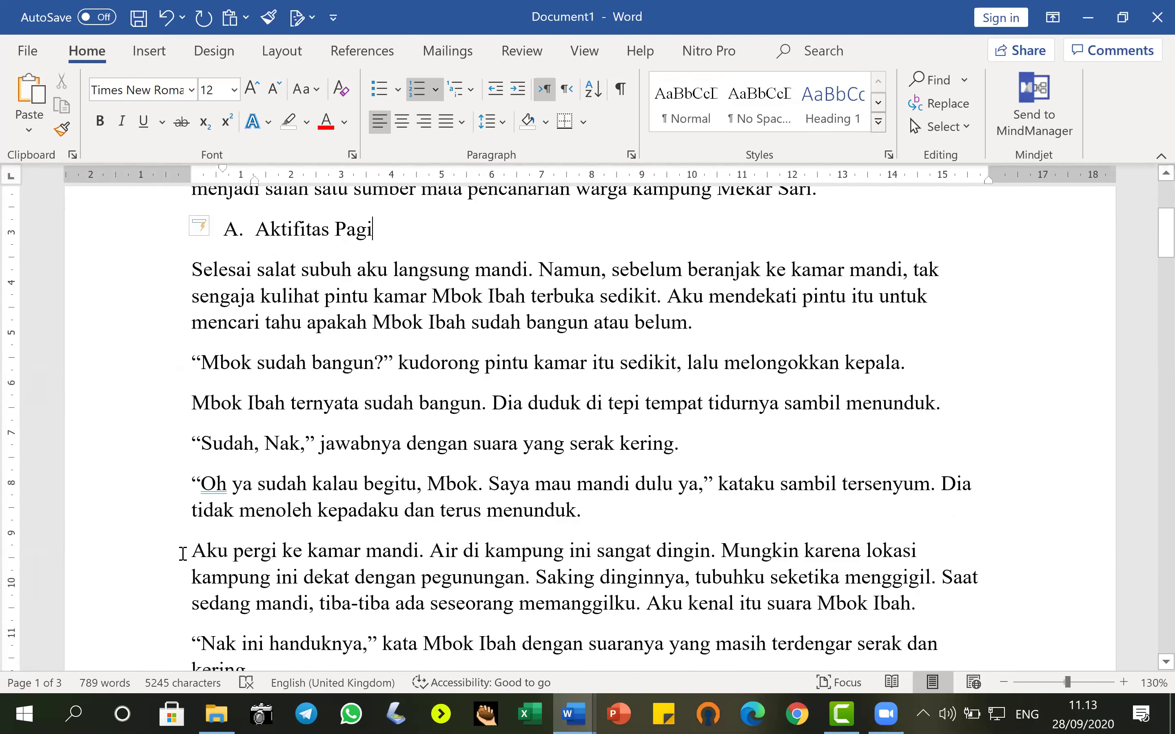
pyautogui.click(183, 555)
pyautogui.press('Return')
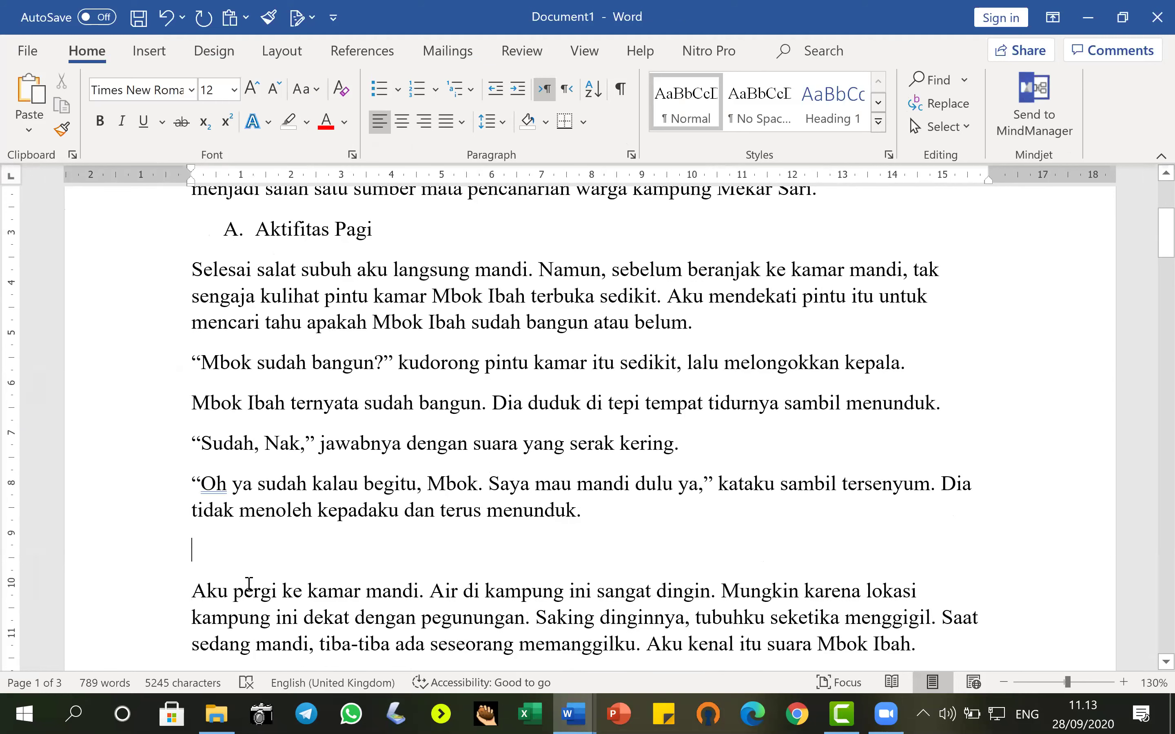
pyautogui.write('B. Ak')
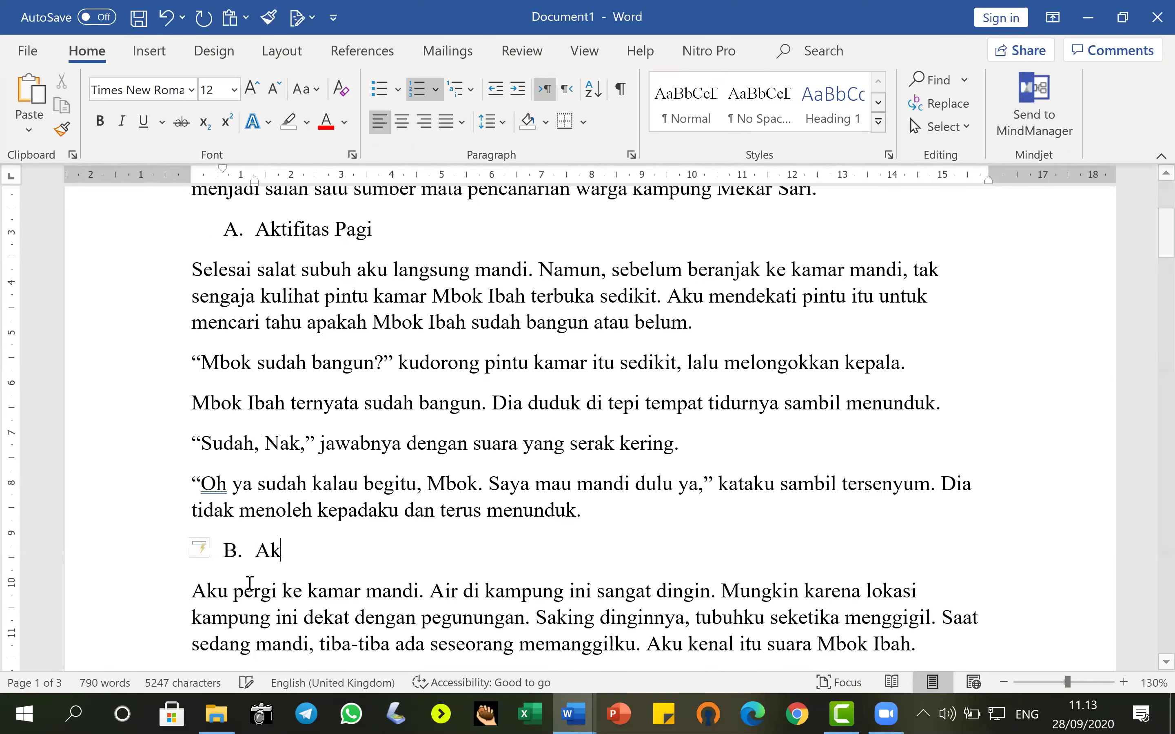
pyautogui.write('tiiftas Sore')
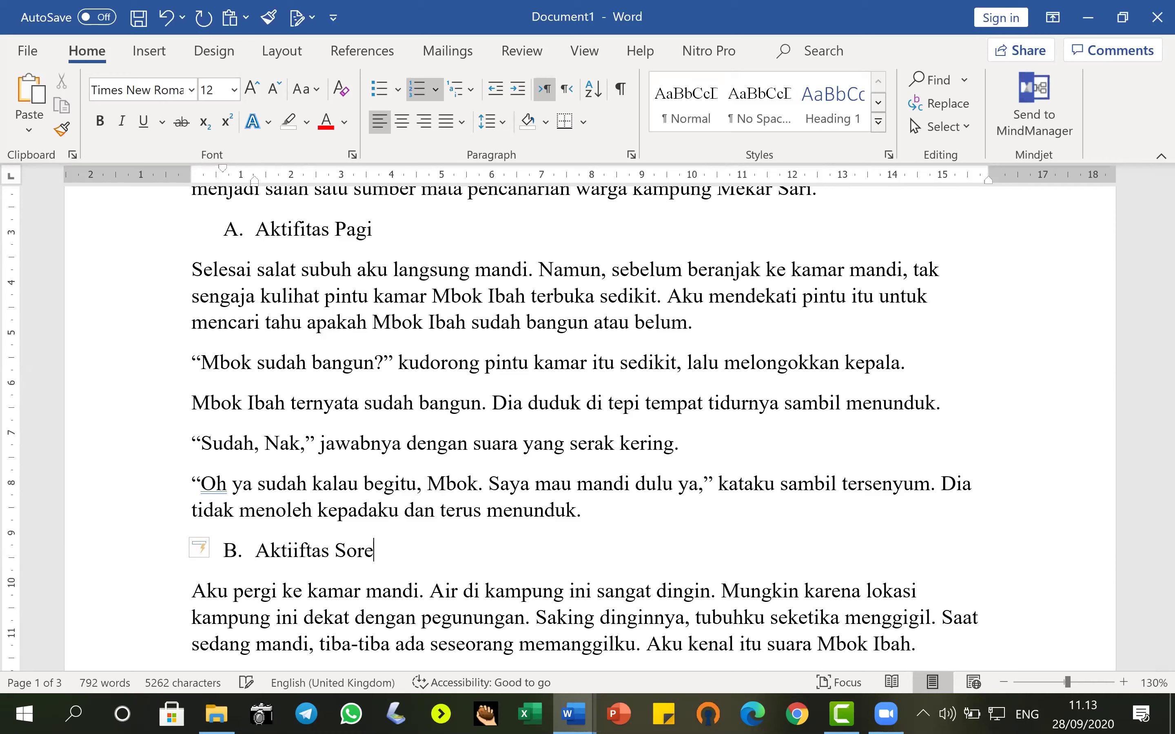
pyautogui.press('Return')
pyautogui.press('BackSpace')
pyautogui.press('BackSpace')
pyautogui.press('BackSpace')
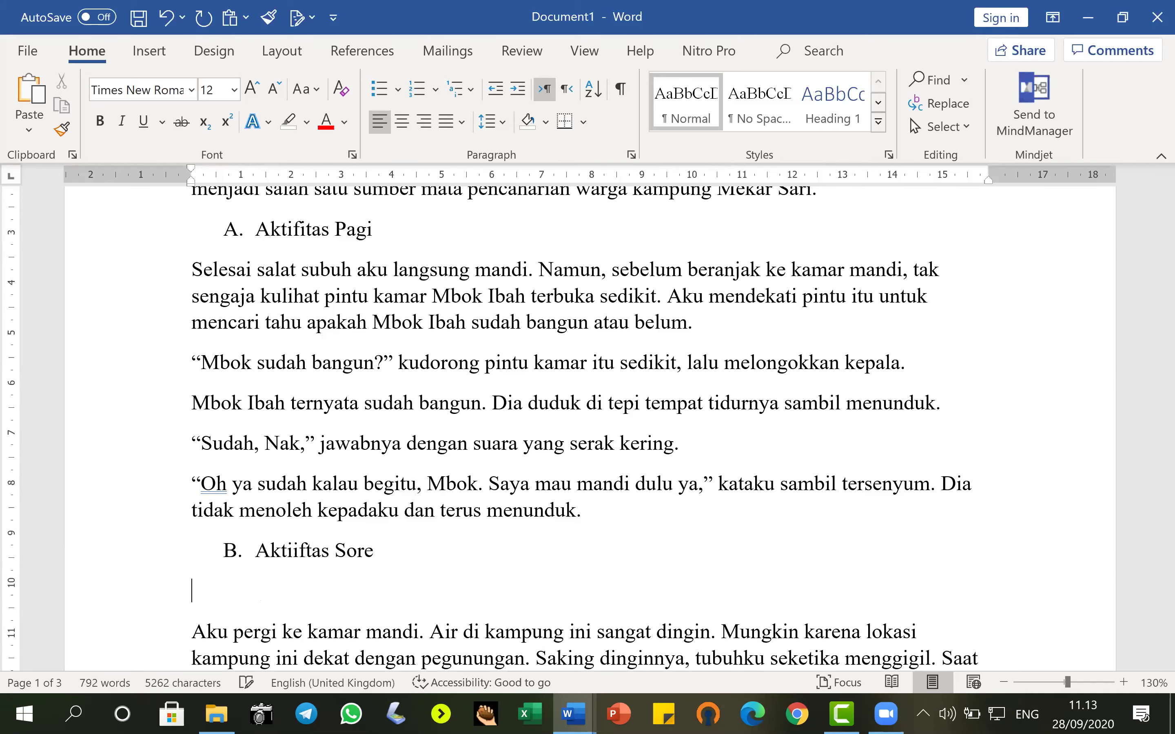
# Add a 'BAB 2' line above the paragraph beginning 'Dari atas tembok'.
pyautogui.scroll(-4, 294, 593)
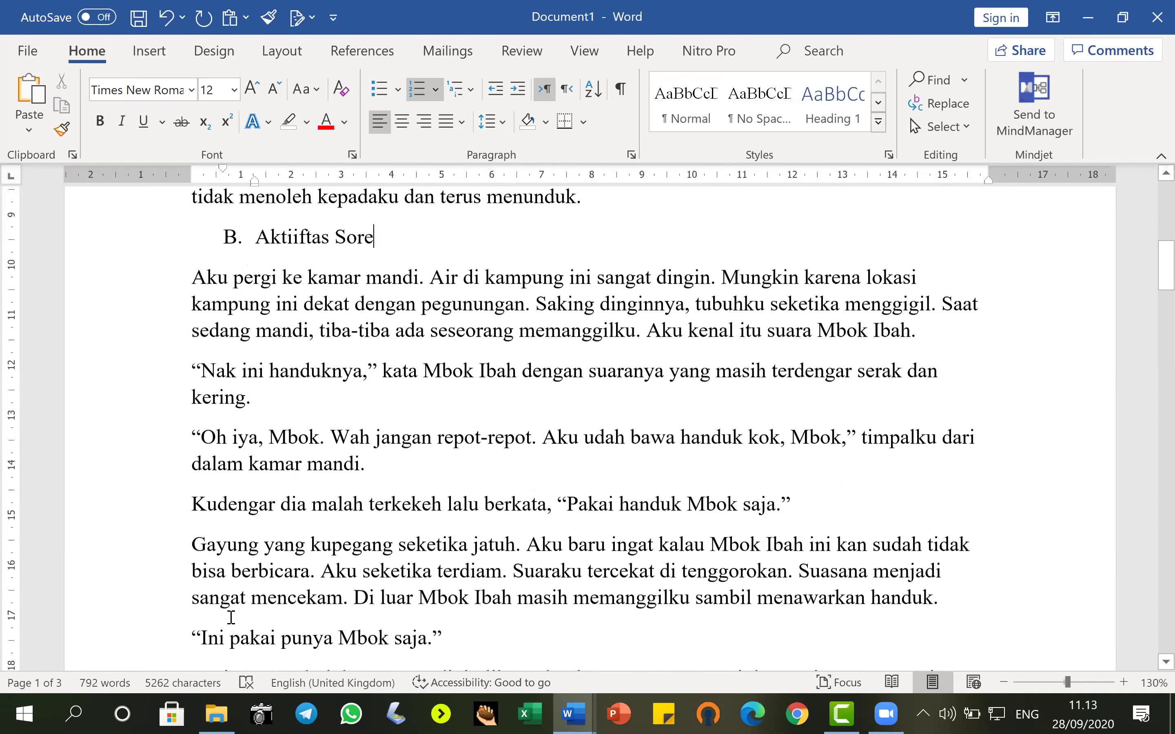
pyautogui.scroll(-2, 216, 572)
pyautogui.click(199, 543)
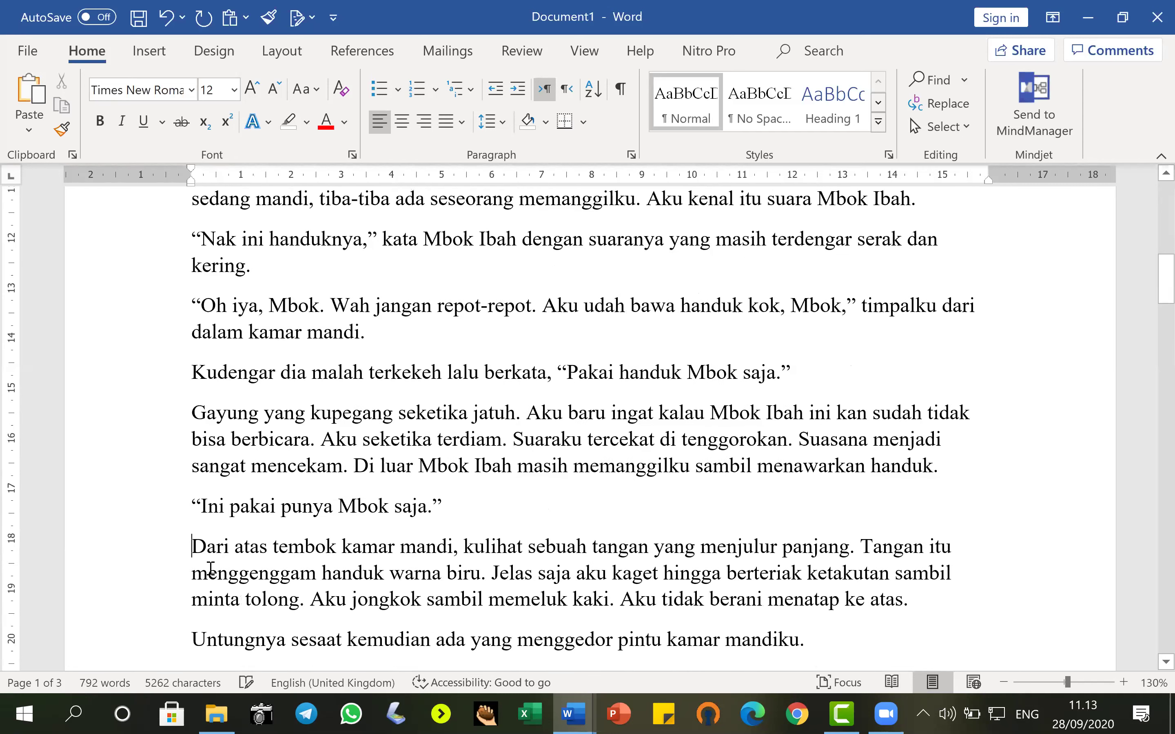
pyautogui.press('Return')
pyautogui.press('Up')
pyautogui.write('BAB 2')
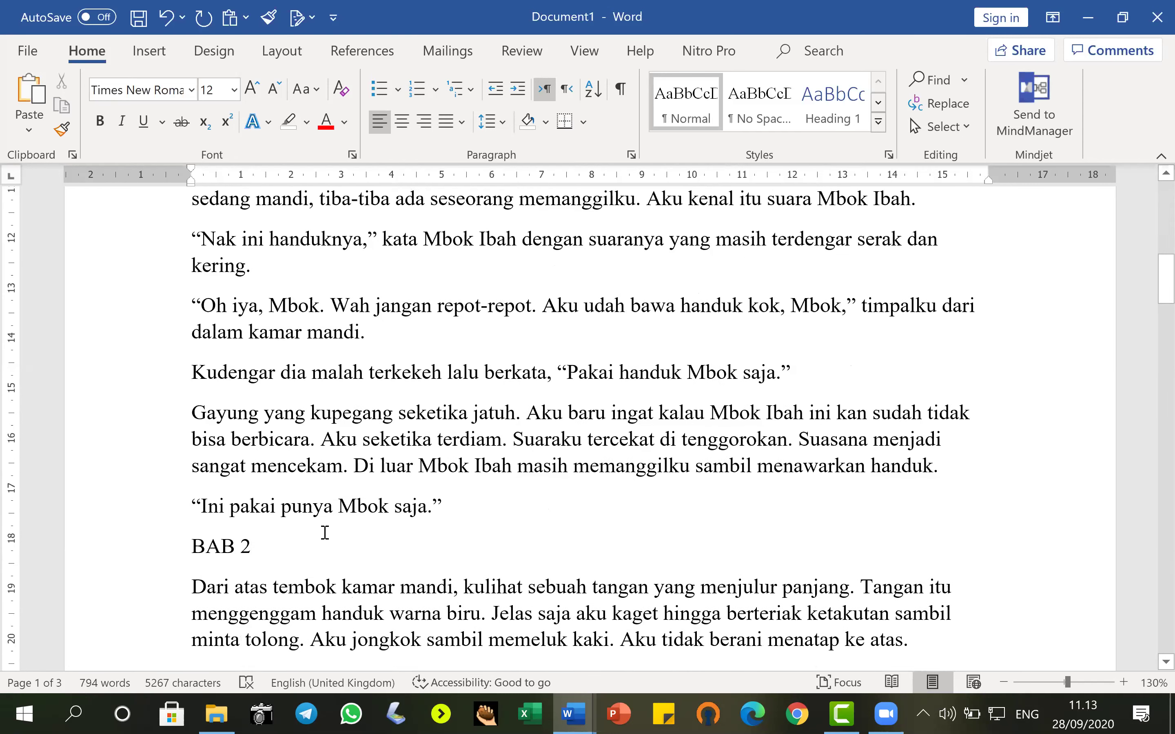
pyautogui.scroll(10, 322, 533)
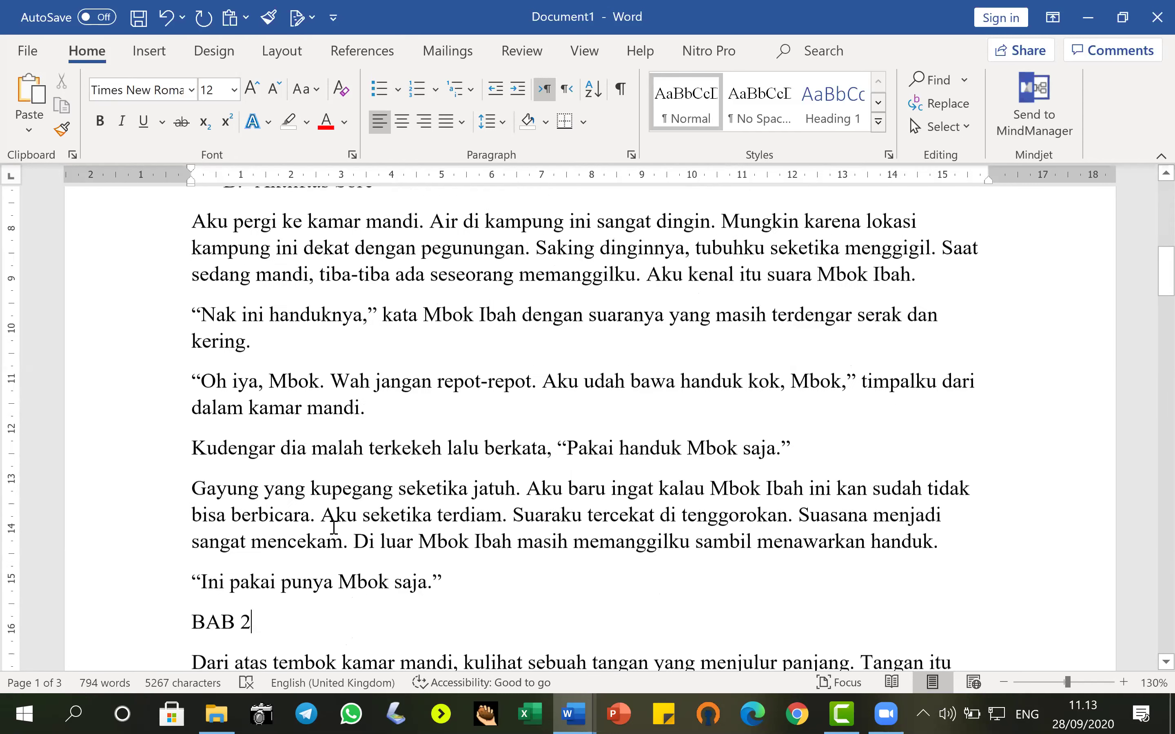
# Replace the BIDAN HAMIL title with 'BAB 1' and reselect that line.
pyautogui.click(186, 352)
pyautogui.click(135, 349)
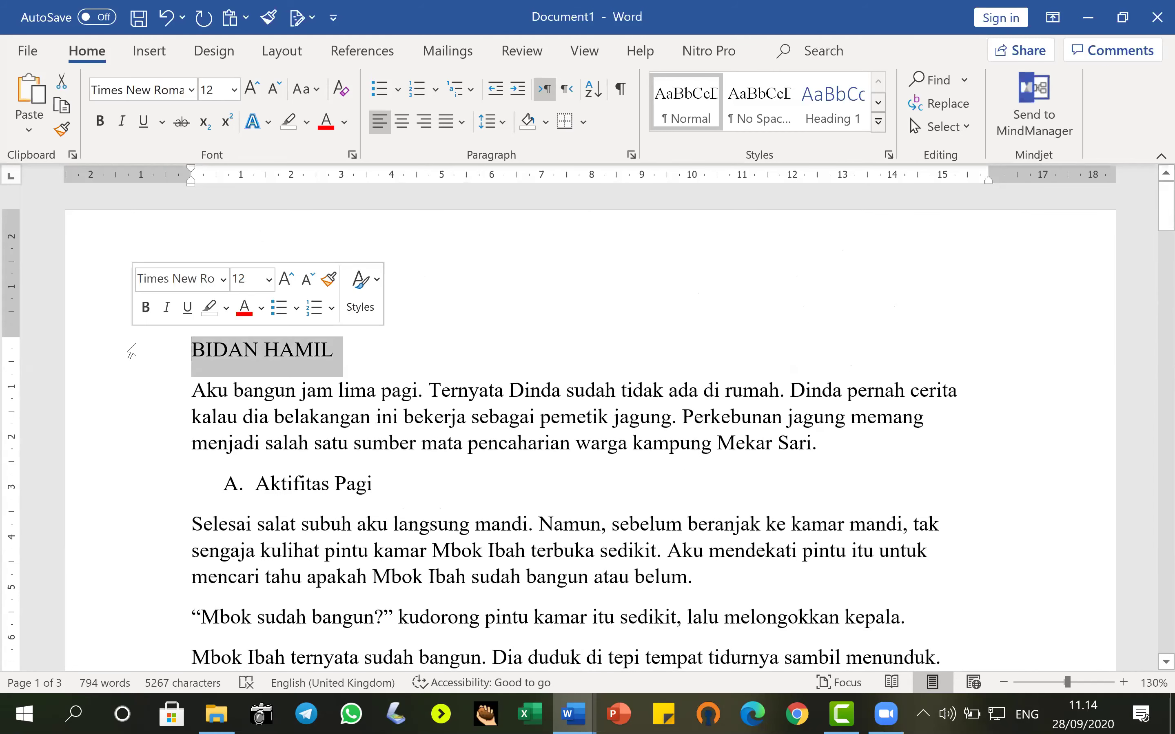
pyautogui.write('Bab')
pyautogui.press('BackSpace')
pyautogui.press('BackSpace')
pyautogui.write('AB 1')
pyautogui.scroll(-4, 284, 426)
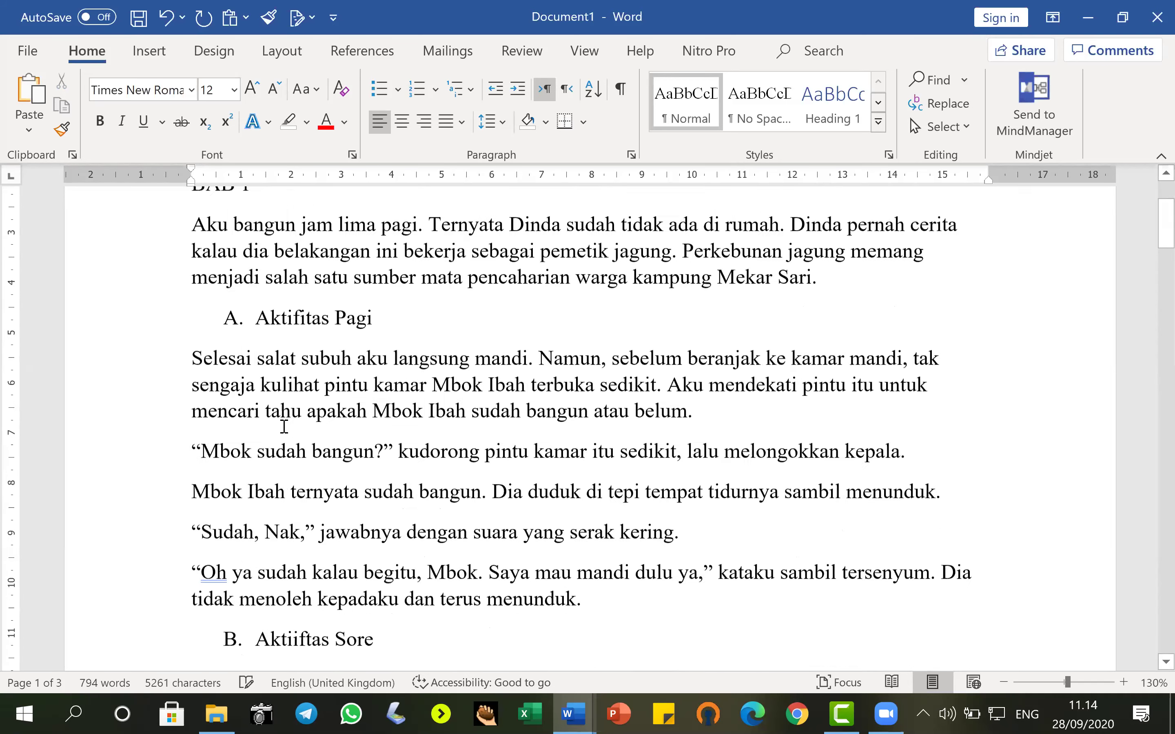
pyautogui.scroll(-6, 333, 464)
pyautogui.scroll(6, 336, 459)
pyautogui.scroll(4, 692, 380)
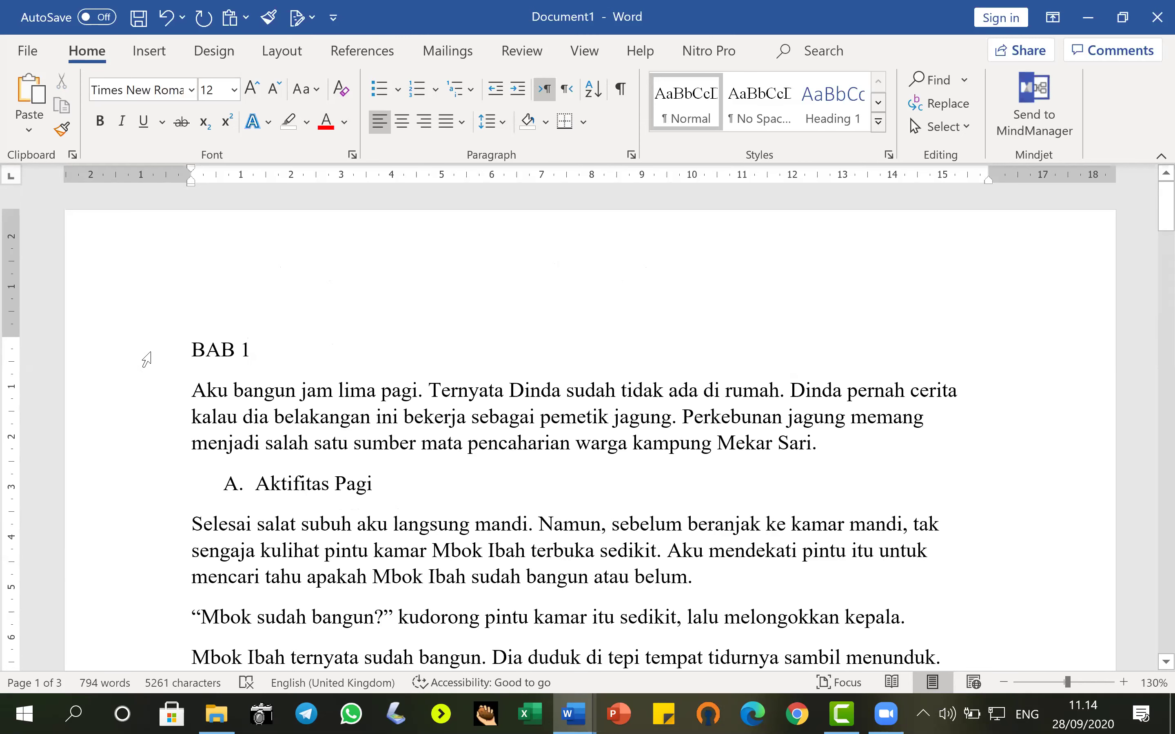
pyautogui.click(162, 353)
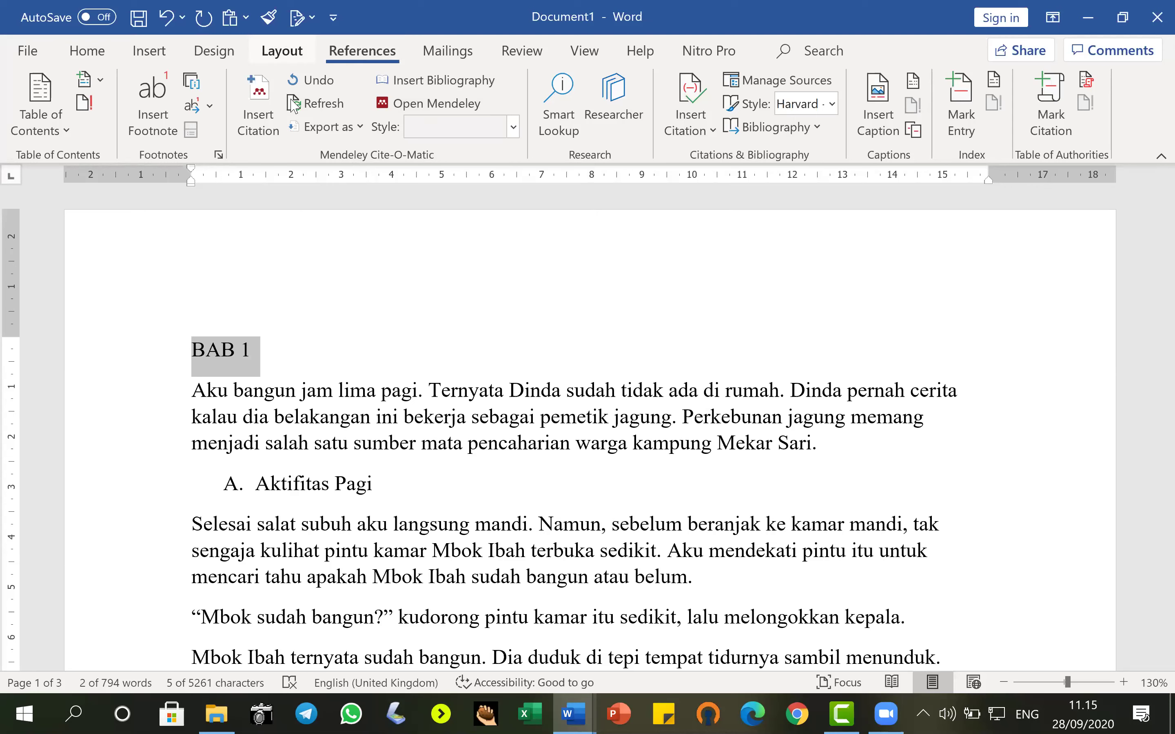
# Set the BAB 1 line to outline Level 1 via References > Add Text.
pyautogui.click(102, 80)
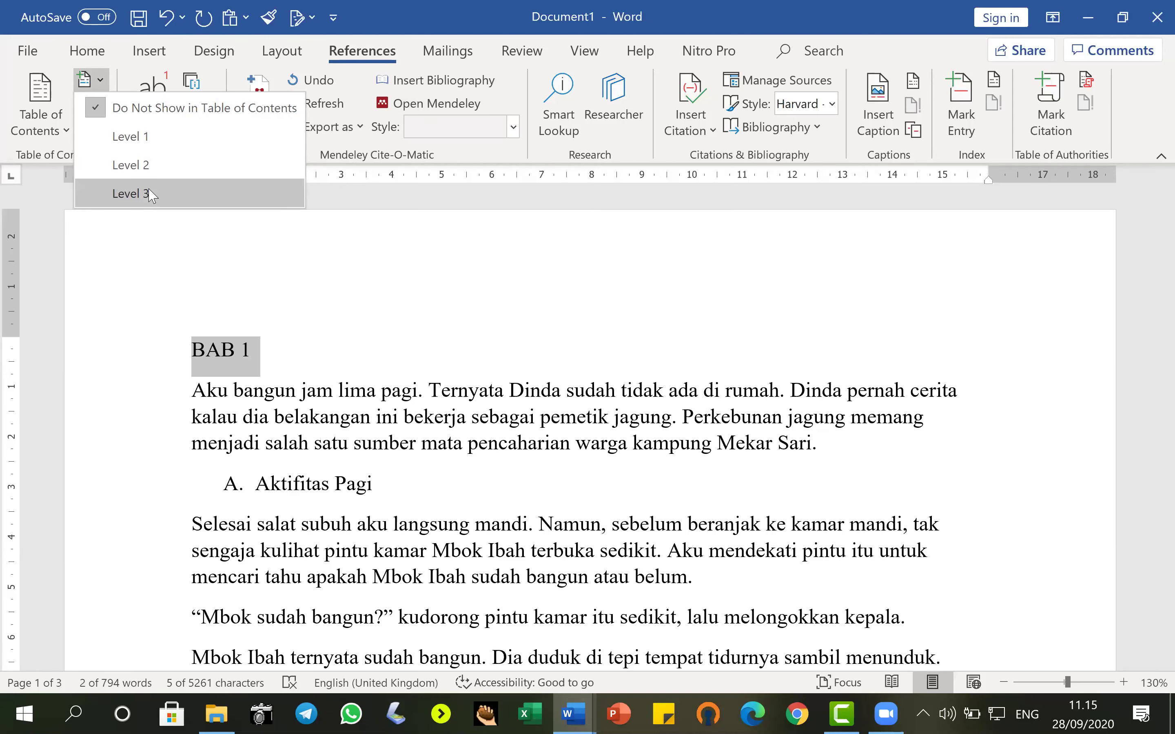
pyautogui.click(125, 137)
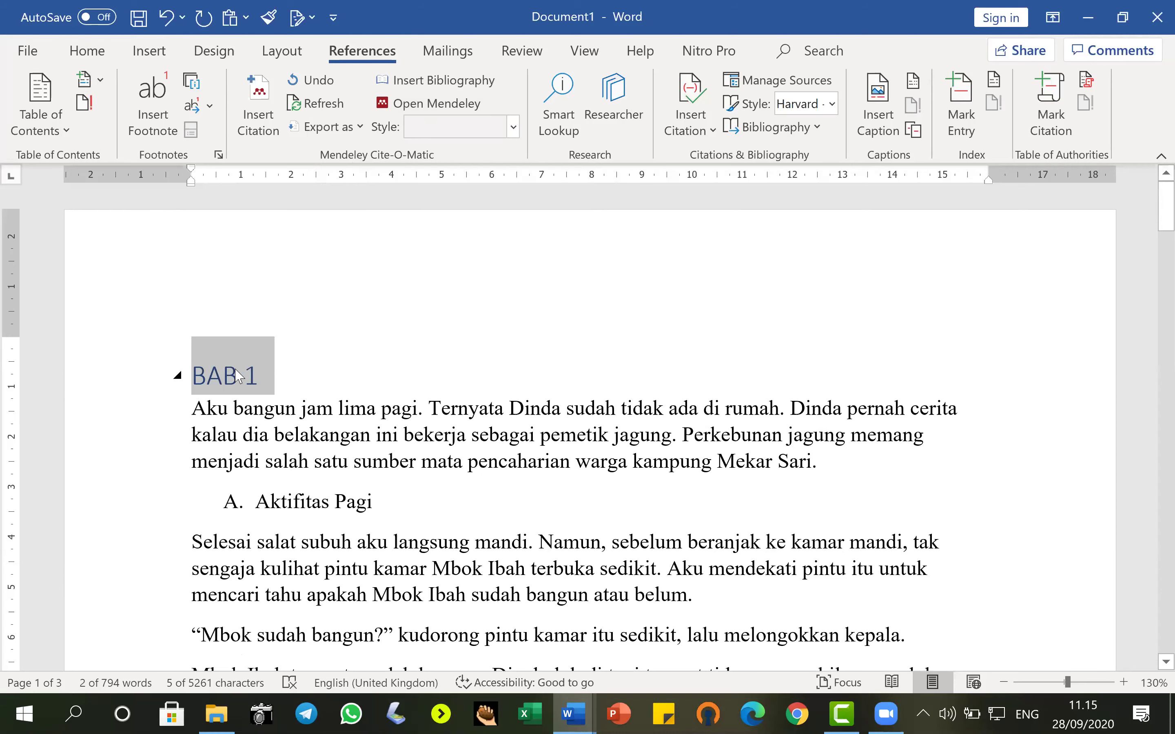
pyautogui.click(78, 50)
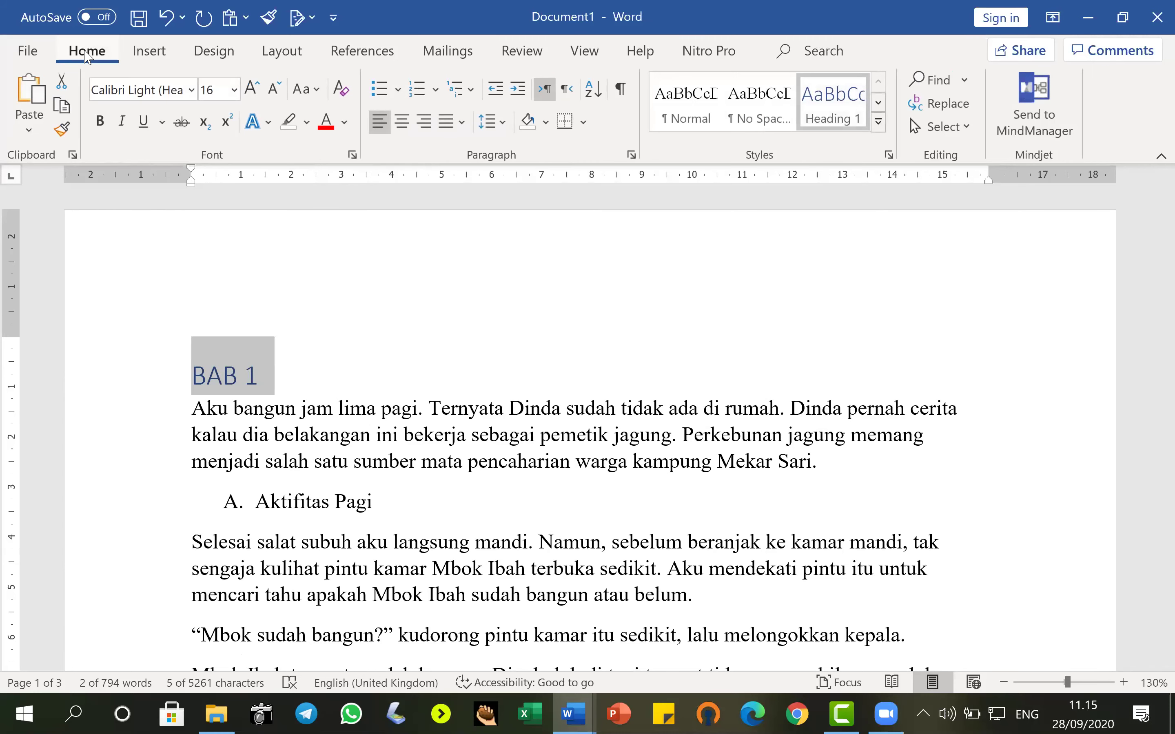
# Format the BAB 1 heading as Times New Roman, 12 pt, black.
pyautogui.click(165, 96)
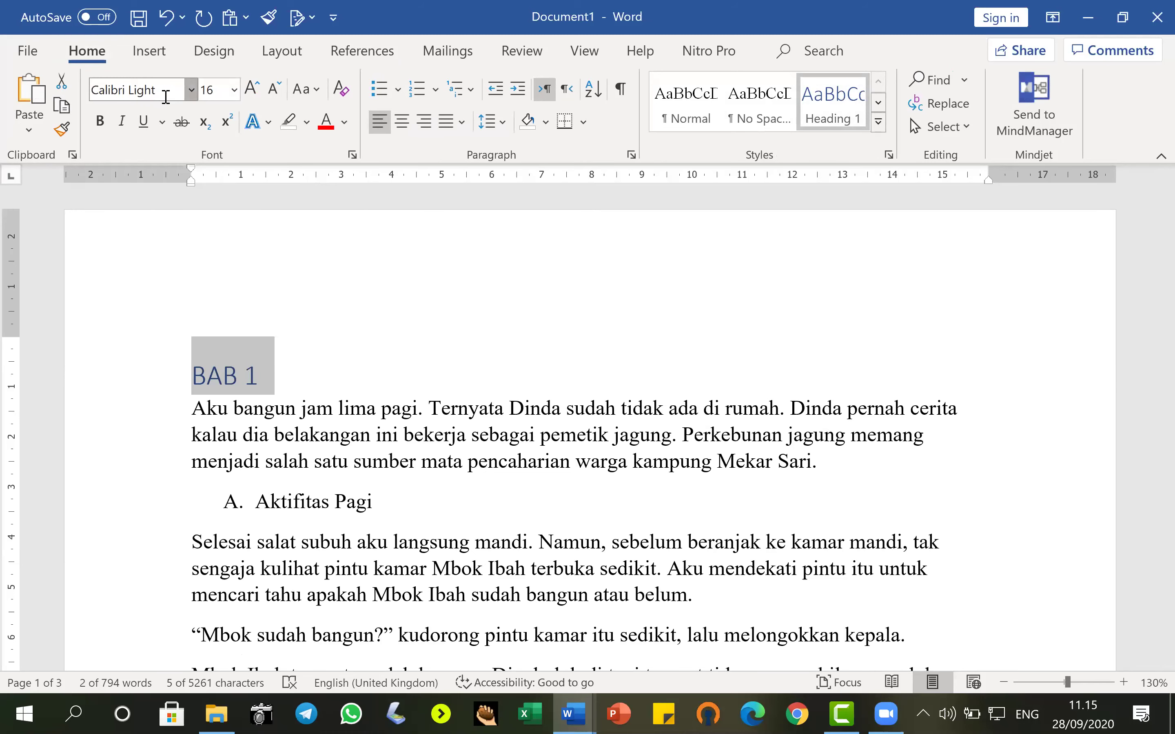
pyautogui.click(196, 203)
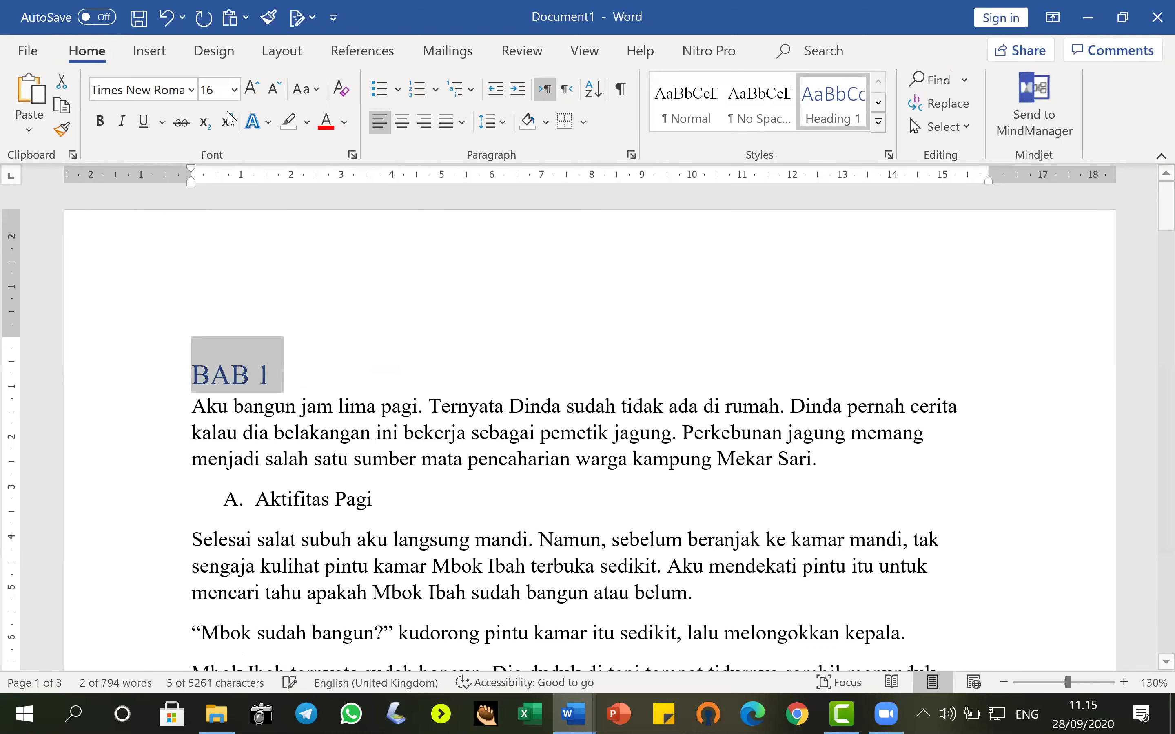
pyautogui.click(233, 92)
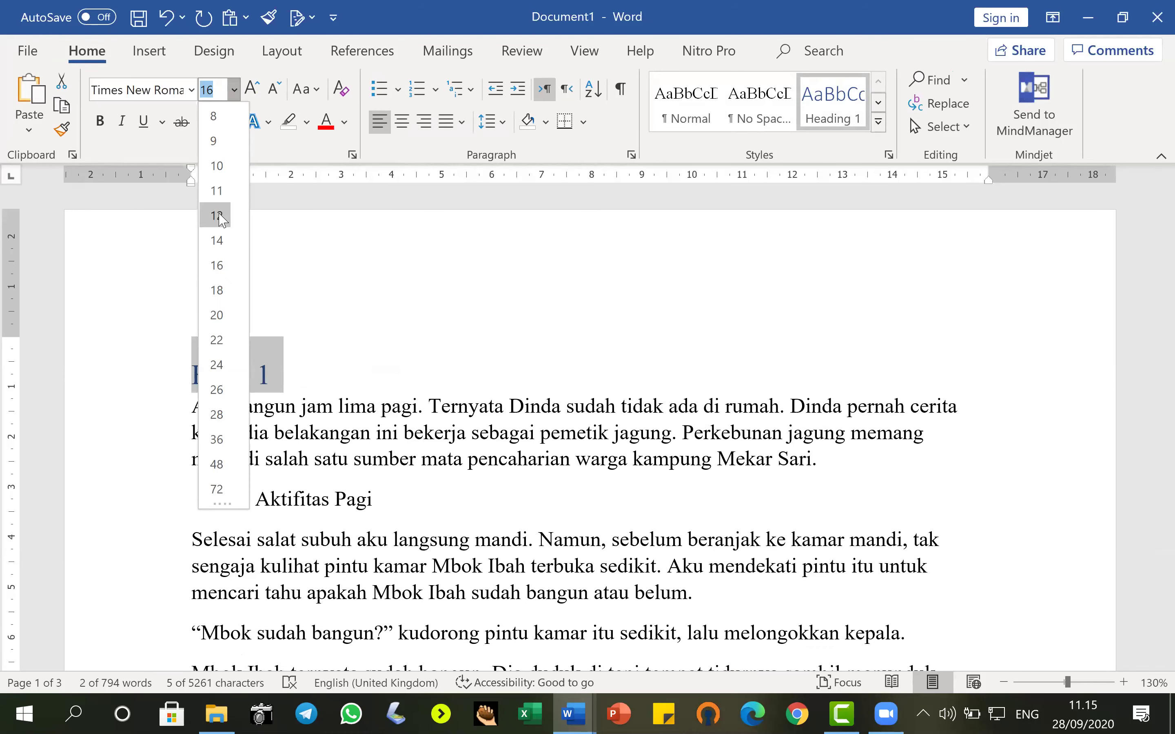
pyautogui.click(219, 216)
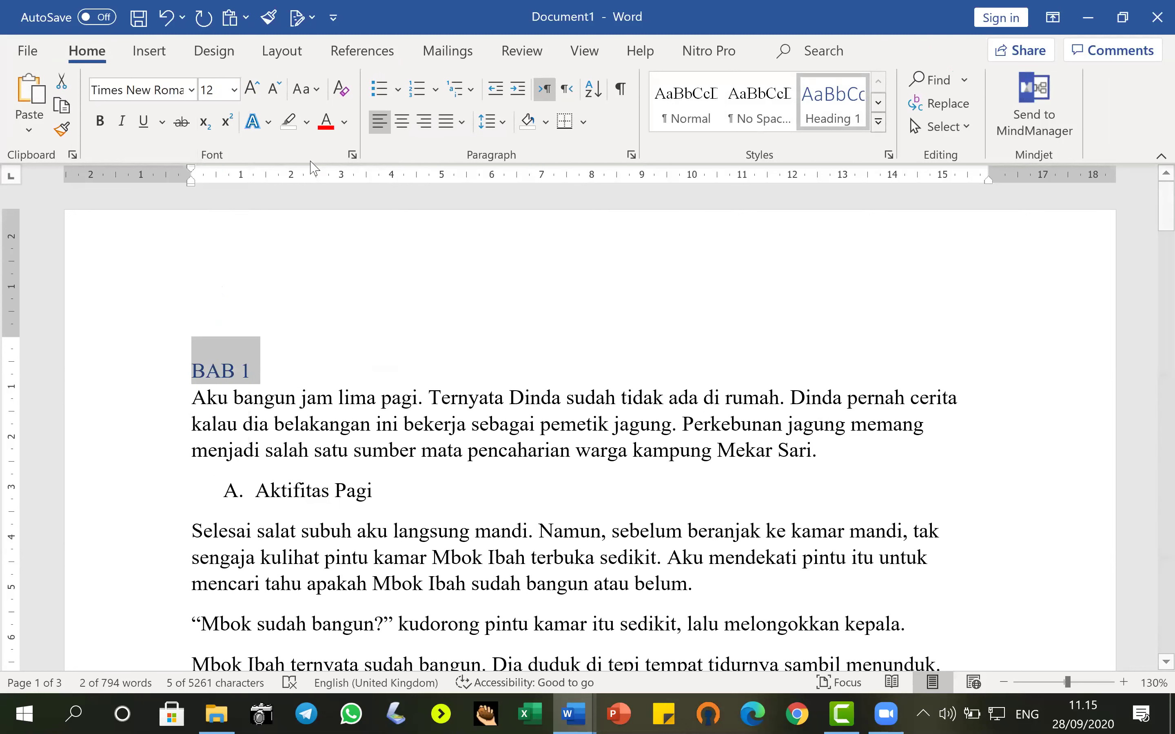
pyautogui.click(345, 127)
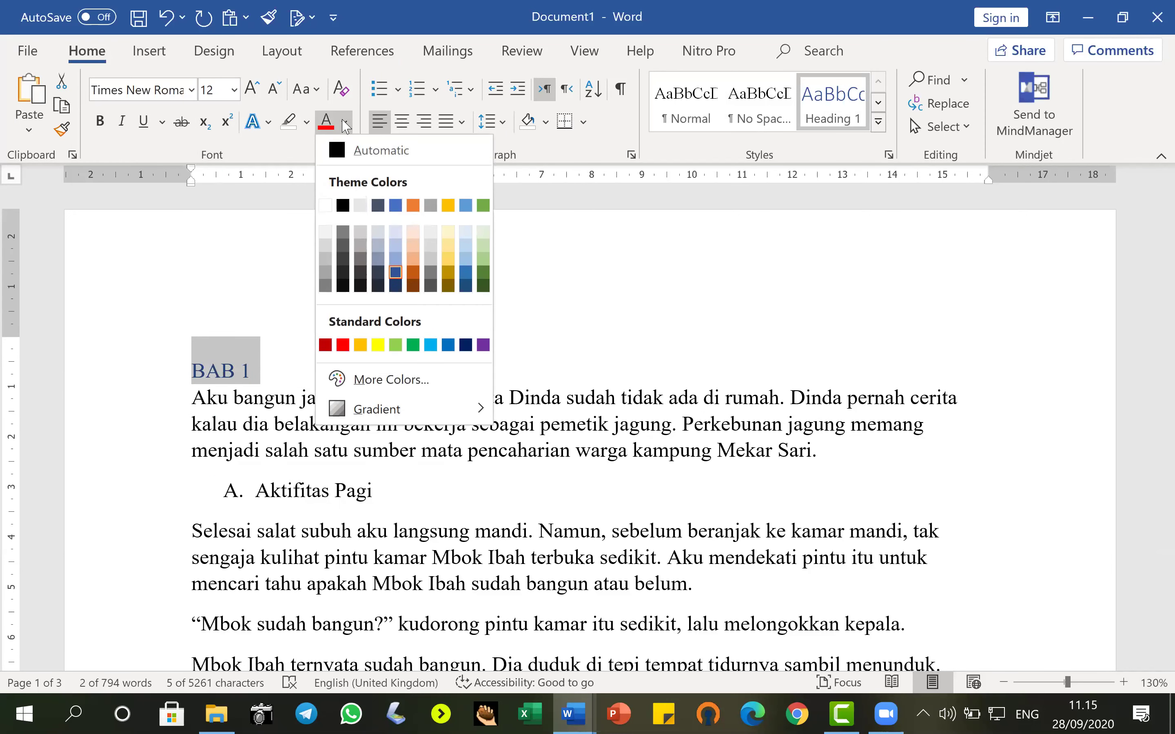
pyautogui.click(343, 206)
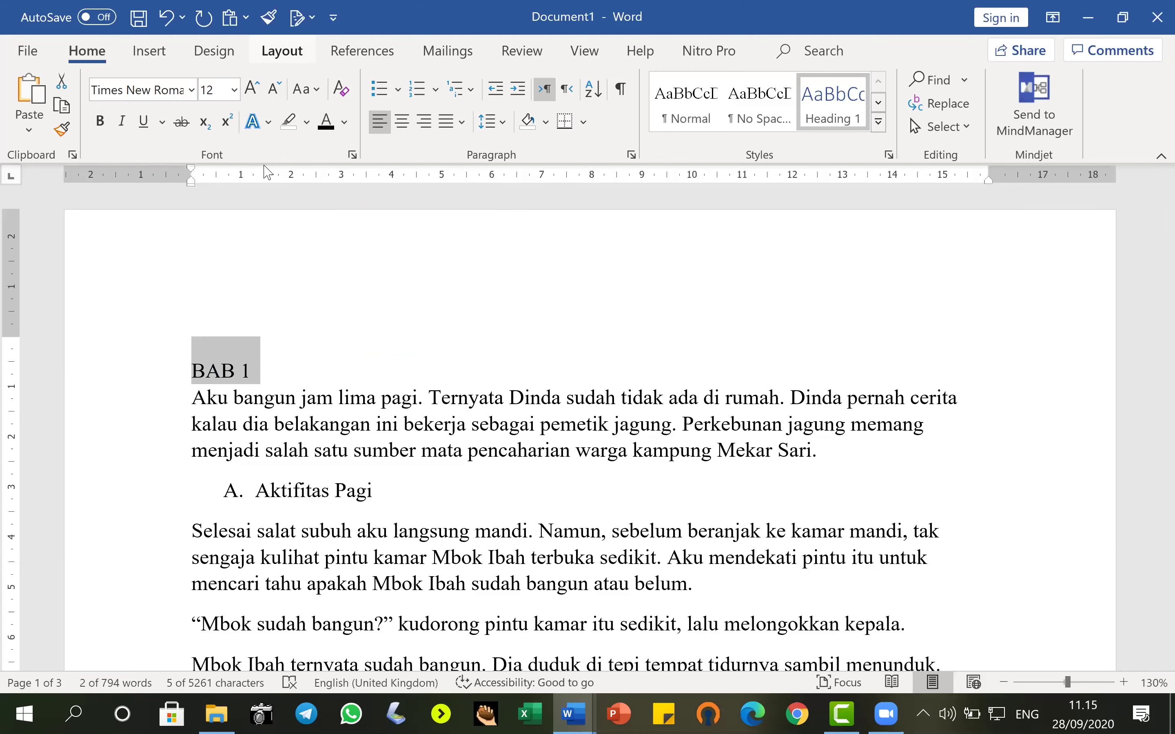
# Give the BAB 1 heading 6 pt spacing before and 6 pt after.
pyautogui.click(281, 51)
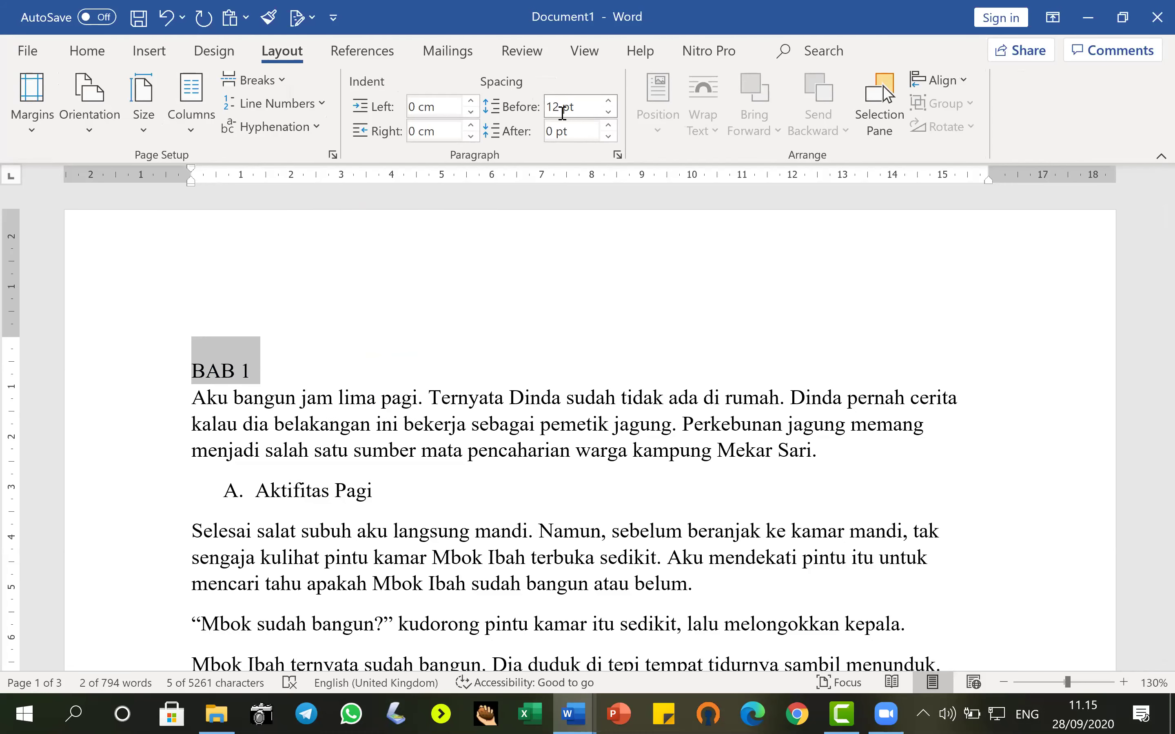
pyautogui.click(610, 115)
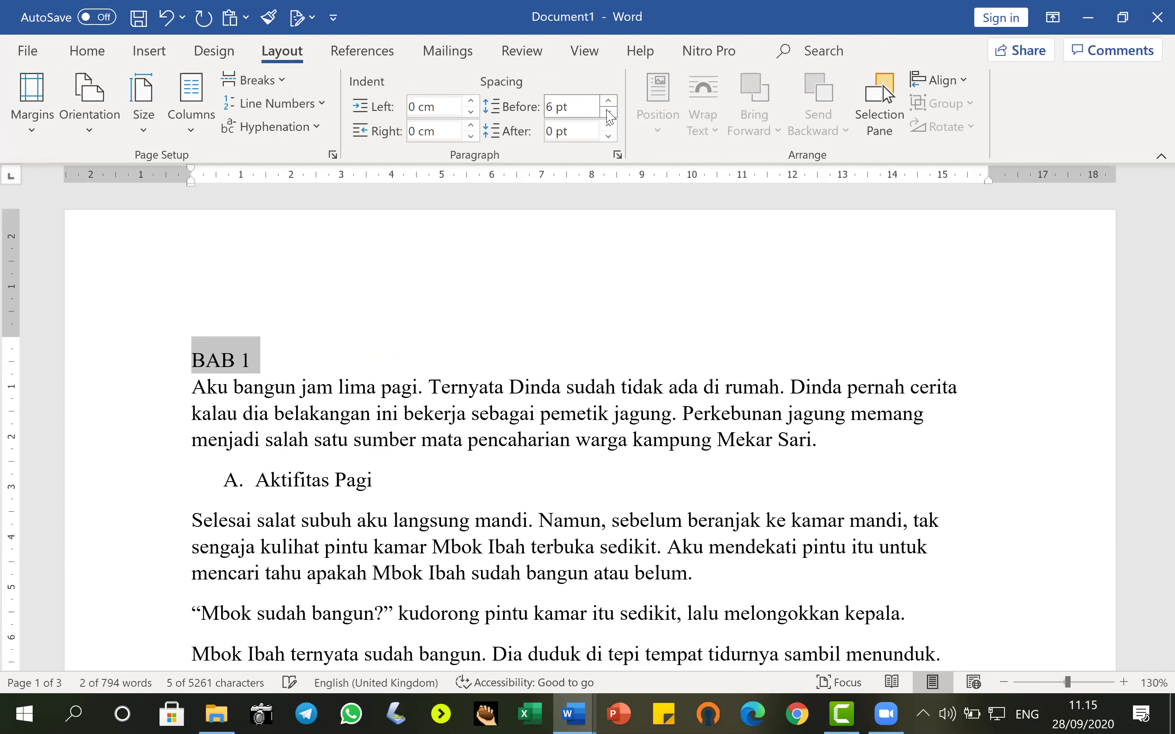
pyautogui.click(610, 115)
pyautogui.click(609, 101)
pyautogui.click(609, 125)
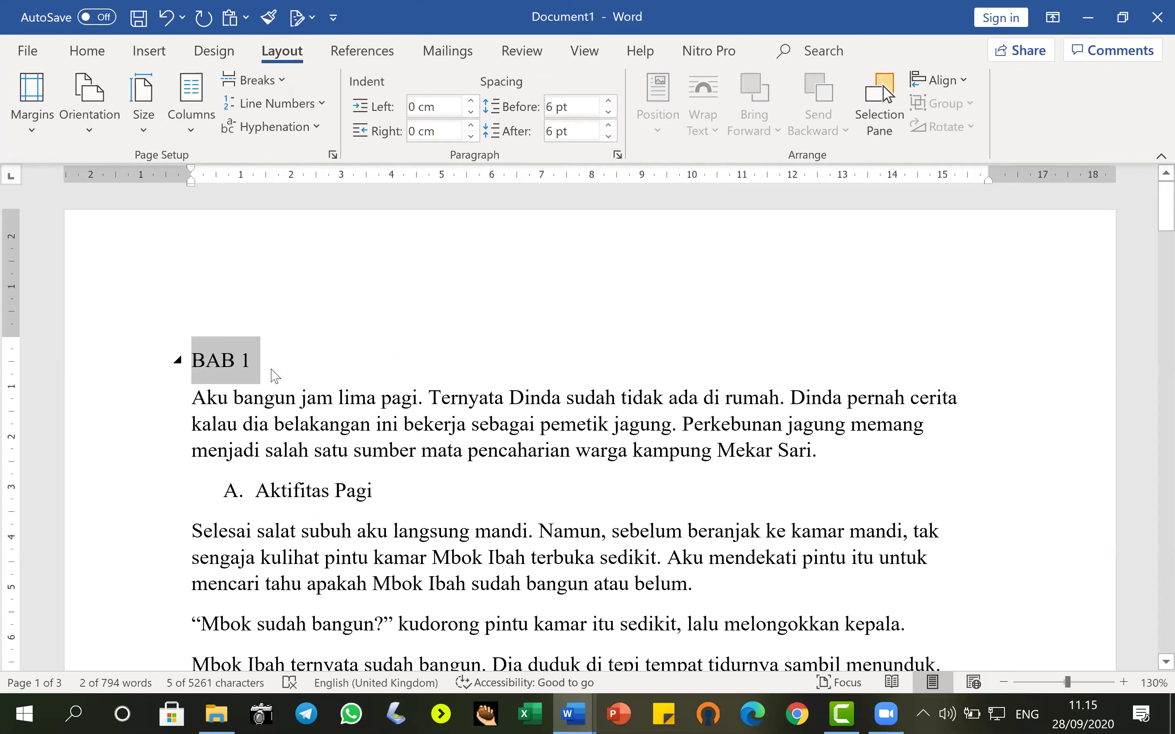
pyautogui.click(87, 51)
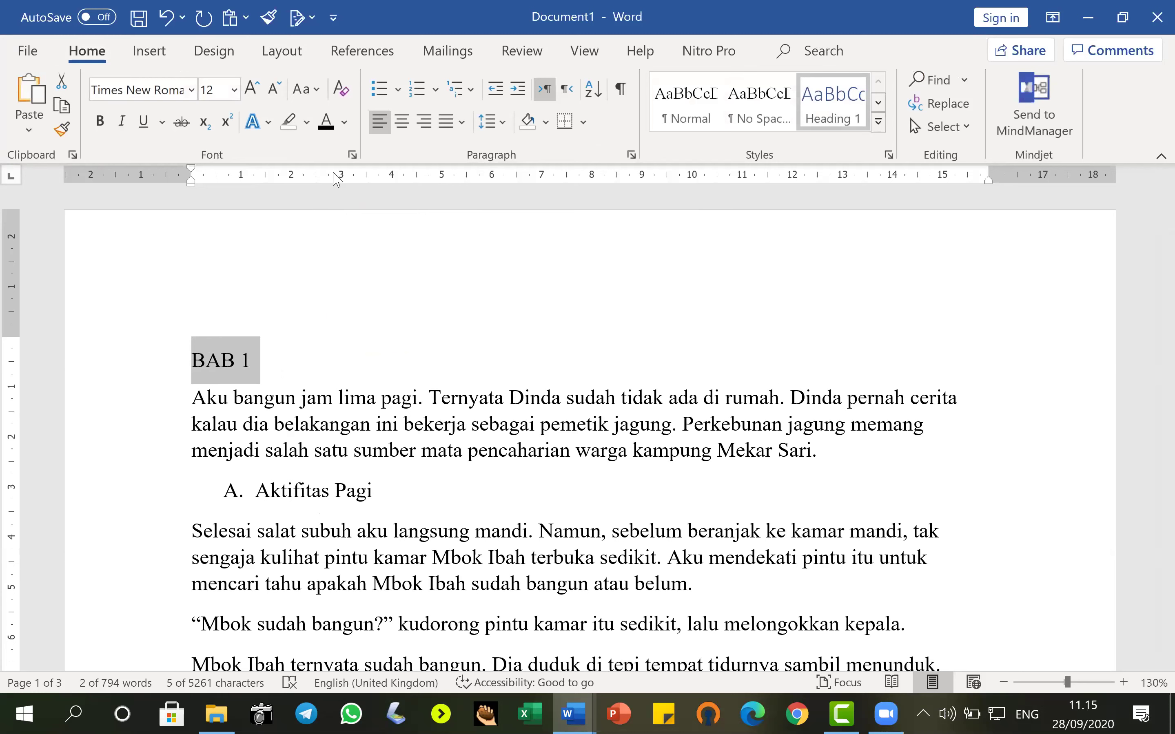
# Centre the BAB 1 heading and reselect its line.
pyautogui.click(405, 125)
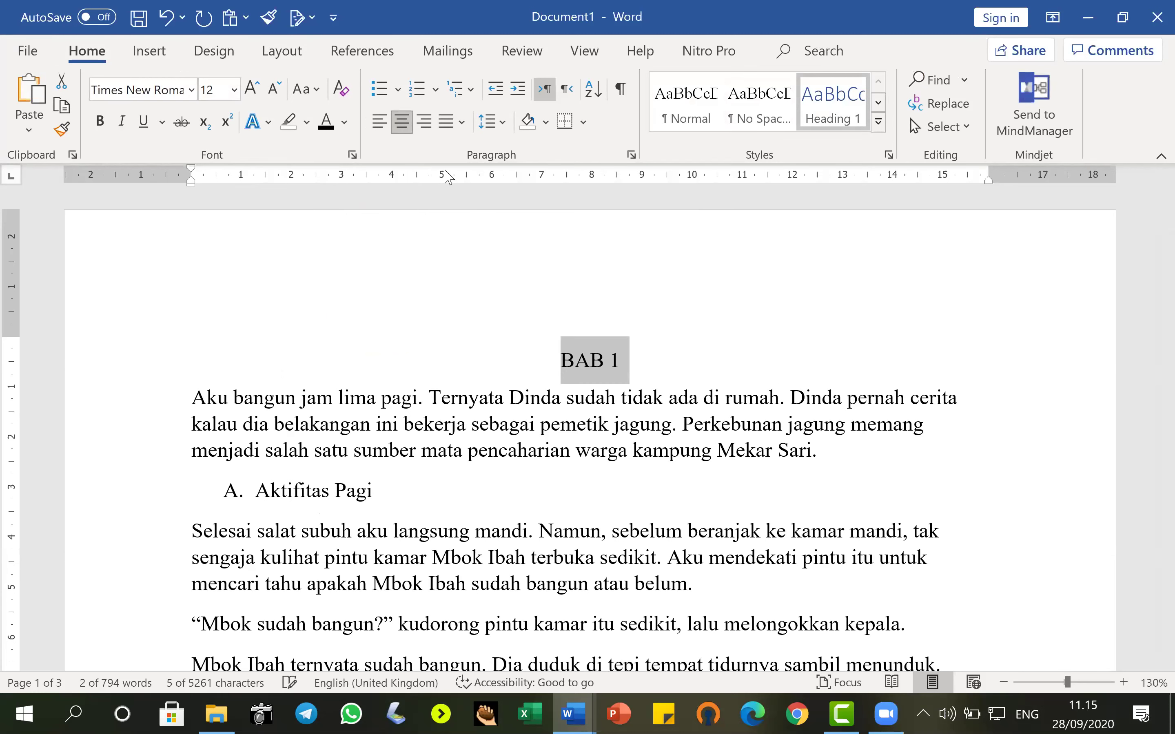
pyautogui.click(626, 364)
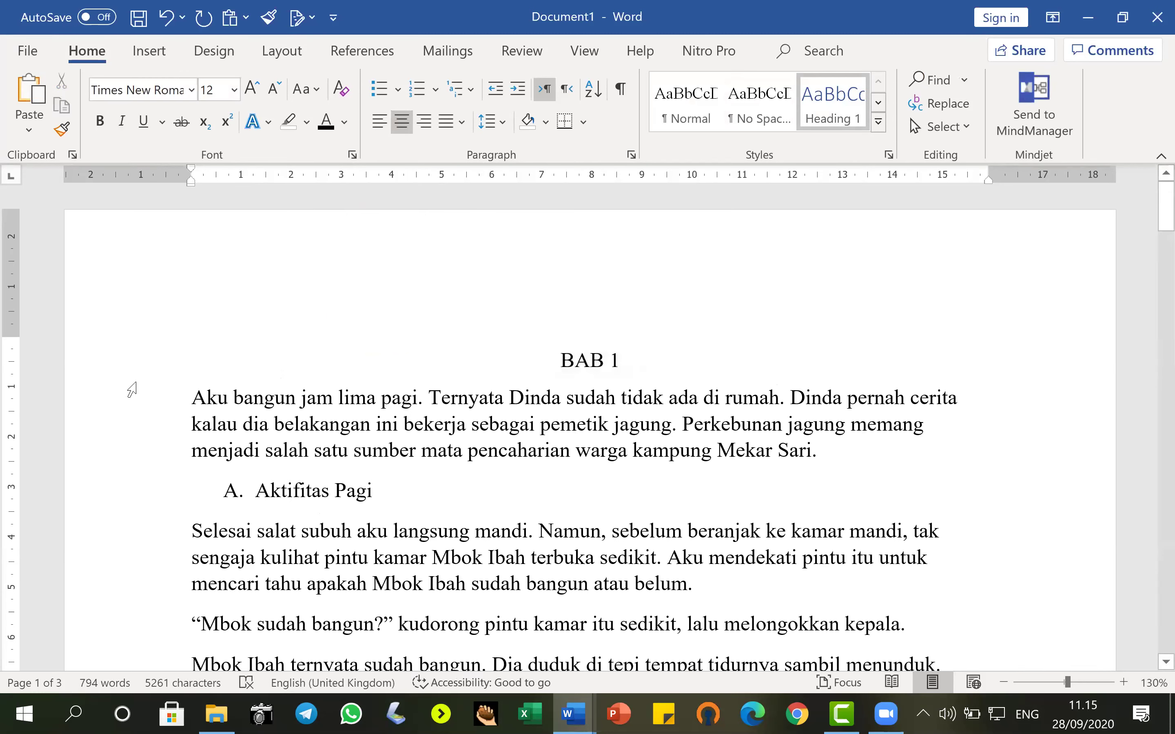
pyautogui.click(119, 369)
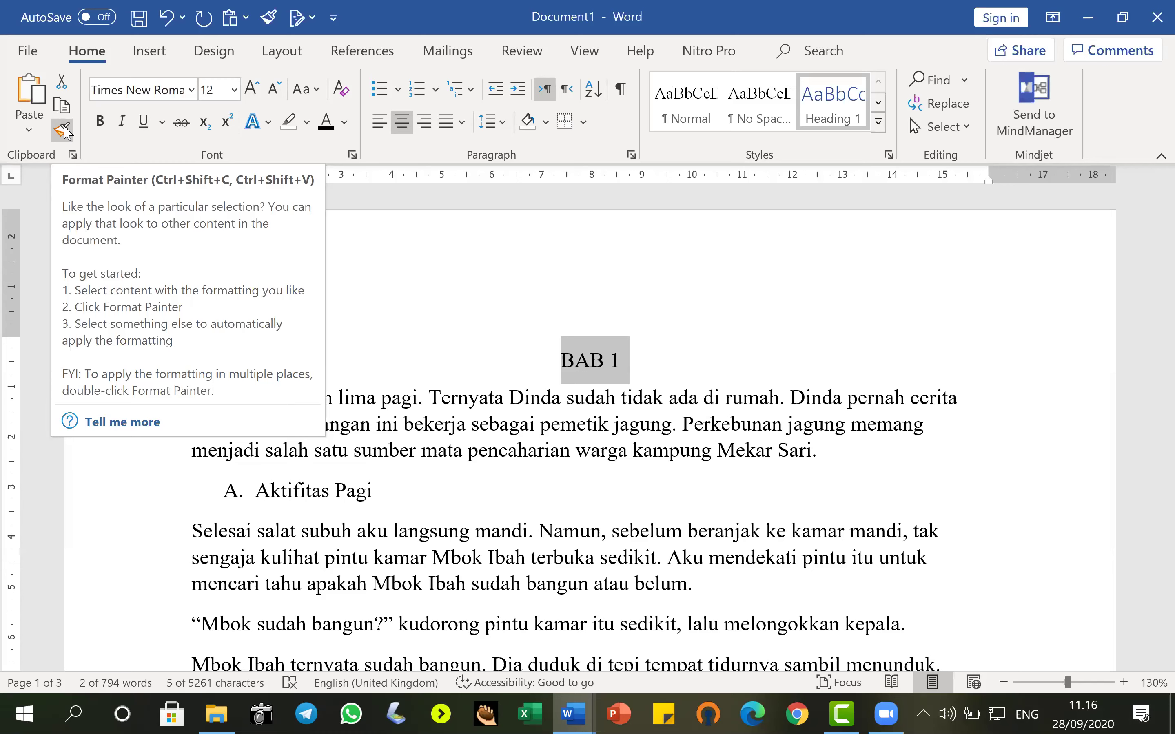
# Copy BAB 1's heading formatting onto the BAB 2 line with Format Painter.
pyautogui.click(61, 130)
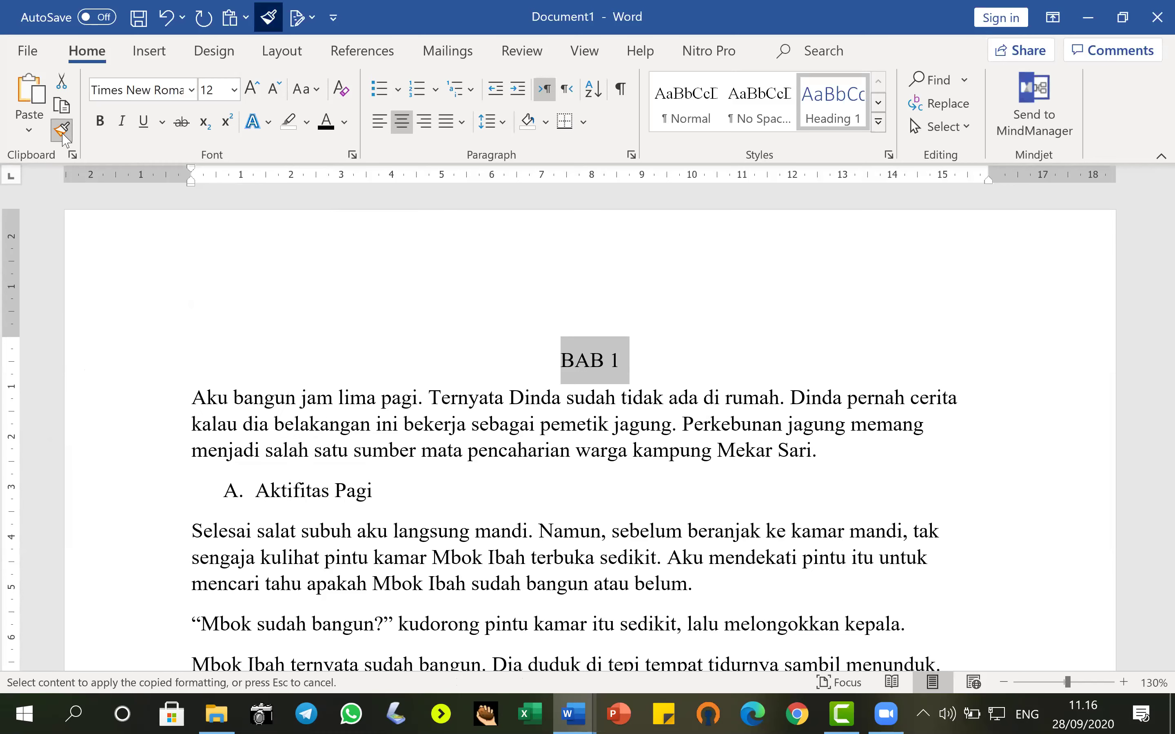
pyautogui.scroll(-10, 294, 430)
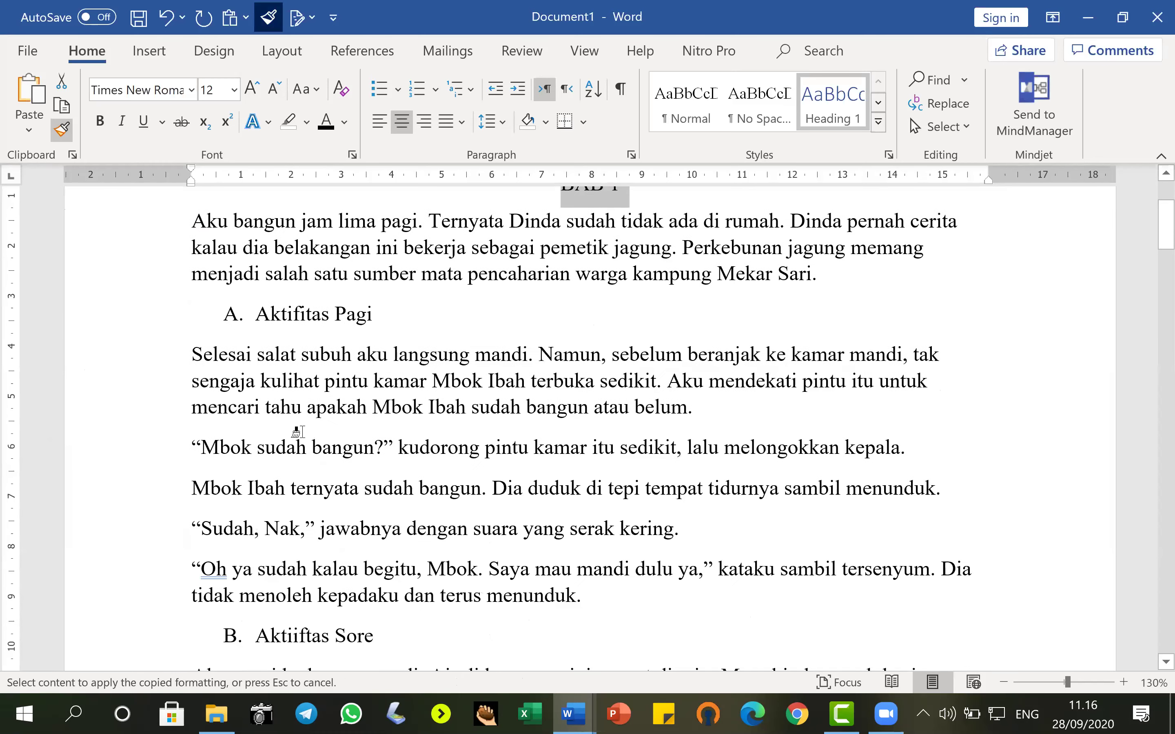
pyautogui.scroll(-2, 257, 427)
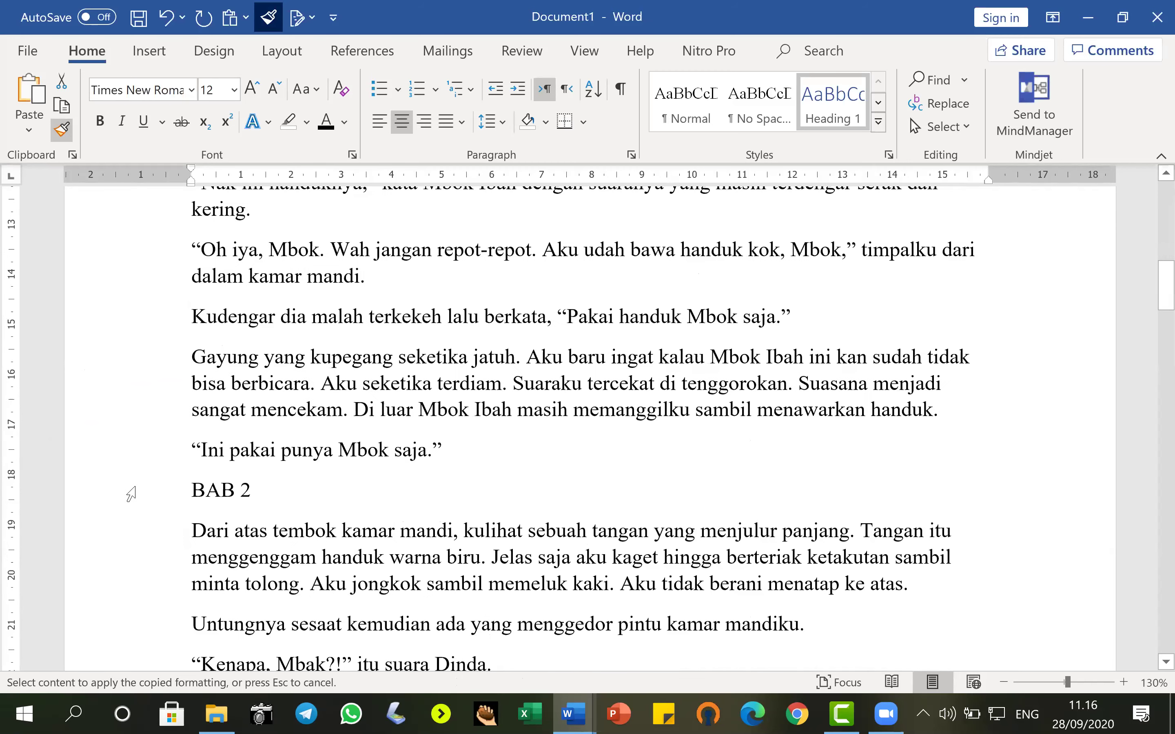
pyautogui.click(116, 495)
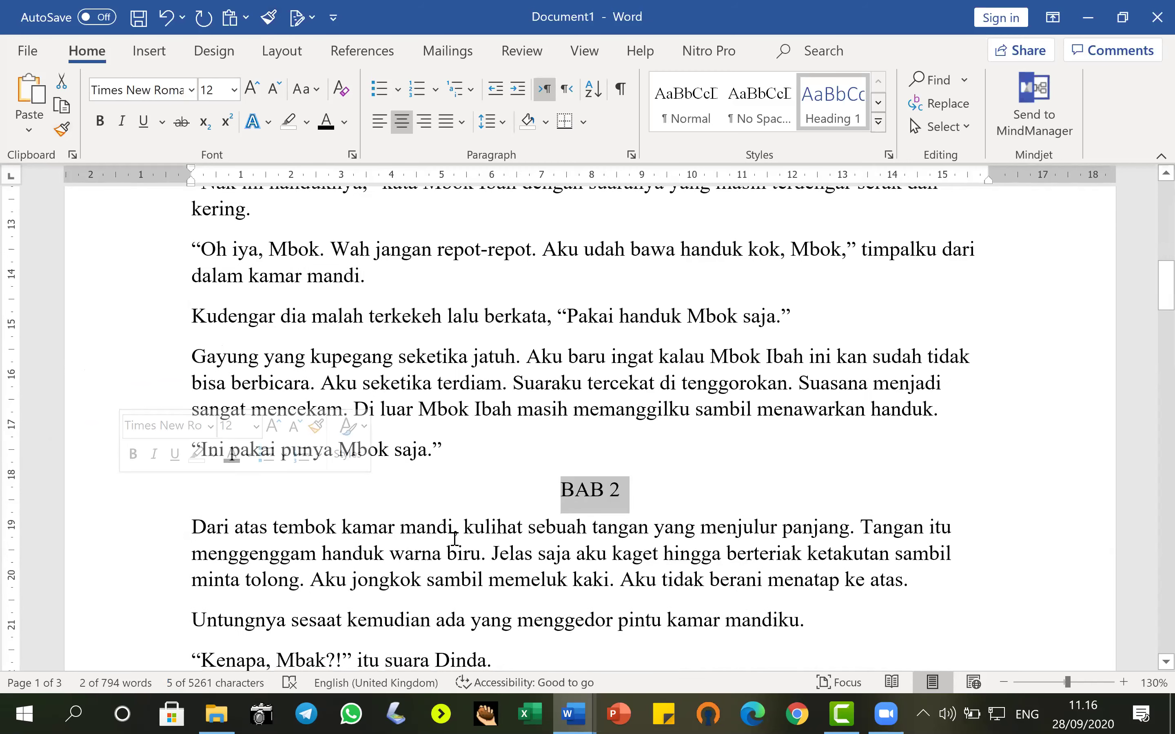
pyautogui.click(585, 494)
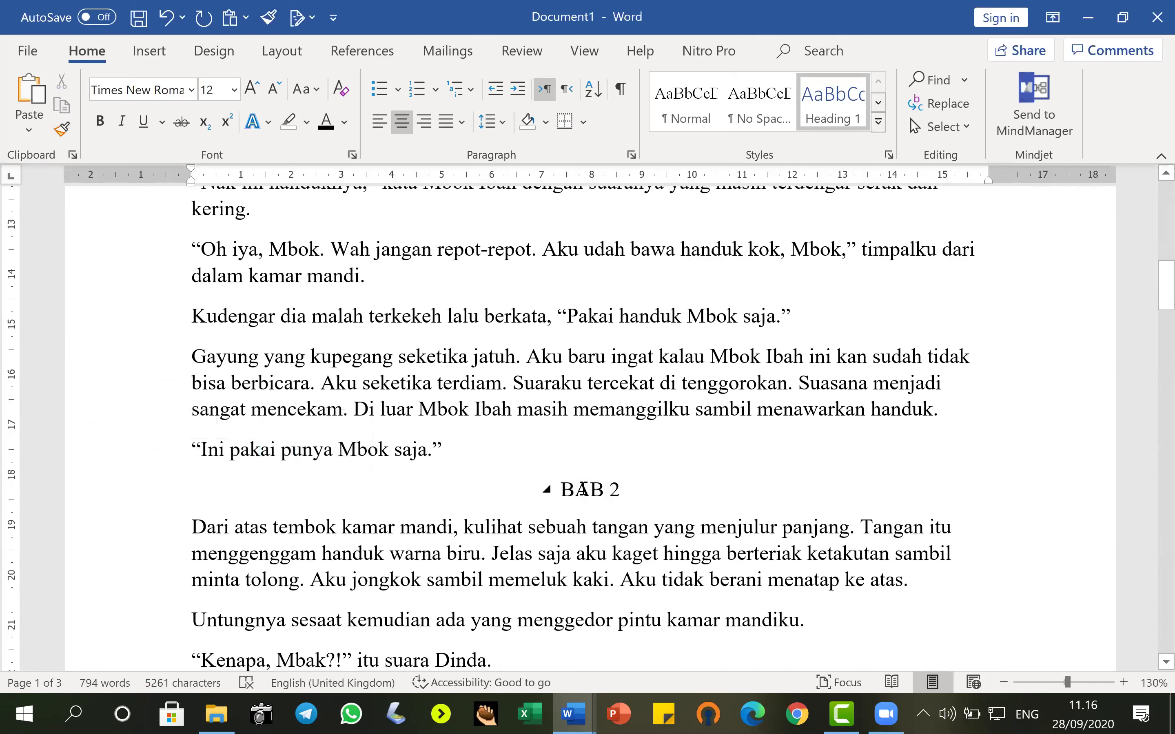
pyautogui.scroll(2, 585, 481)
pyautogui.scroll(5, 567, 404)
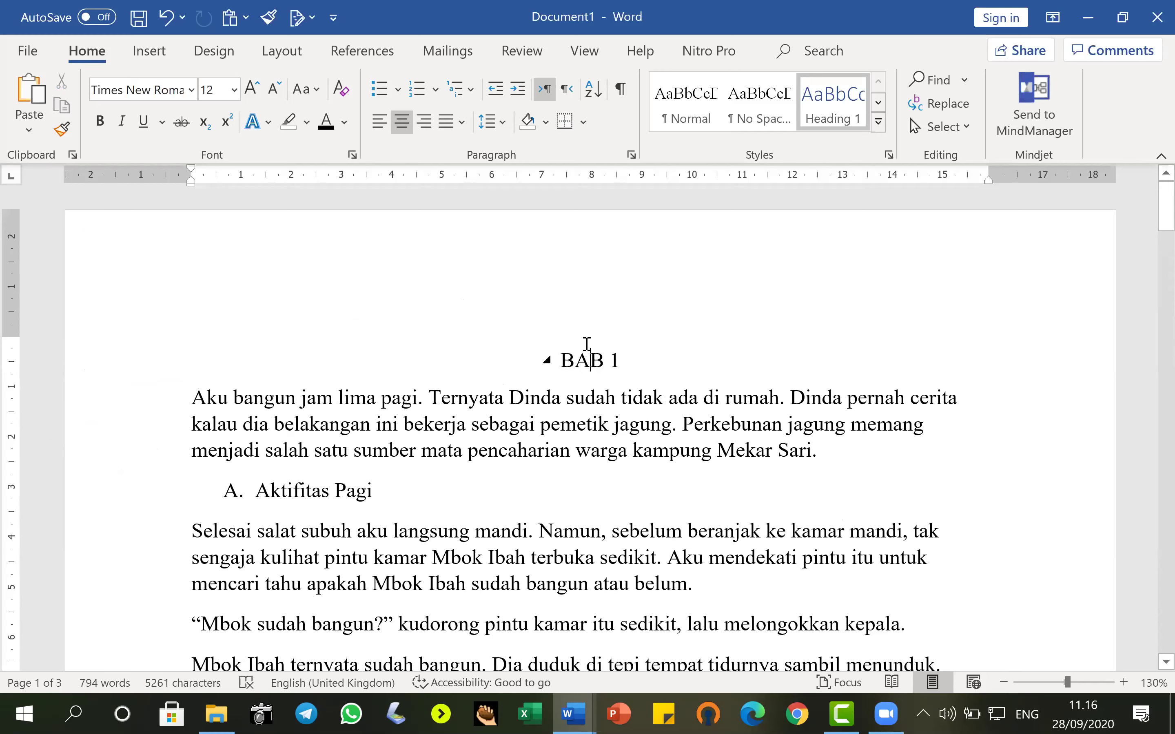
pyautogui.scroll(-2, 587, 344)
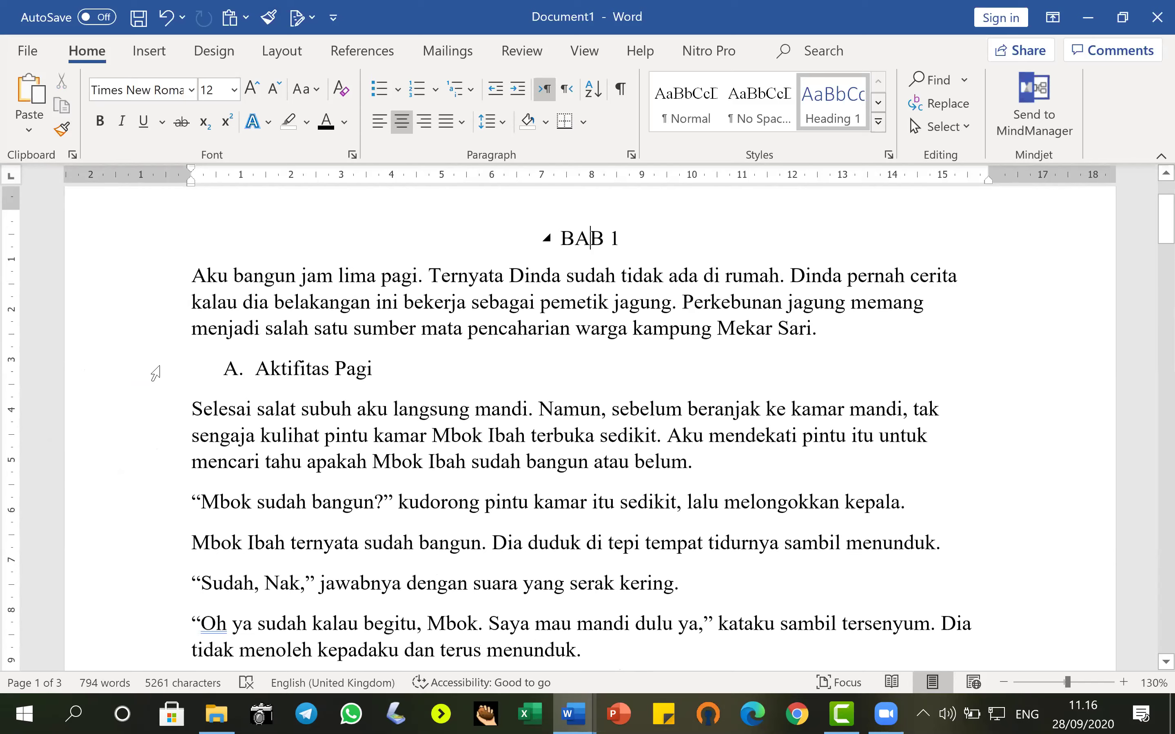
# Set the 'A. Aktifitas Pagi' line to outline Level 2 from References > Add Text.
pyautogui.click(155, 373)
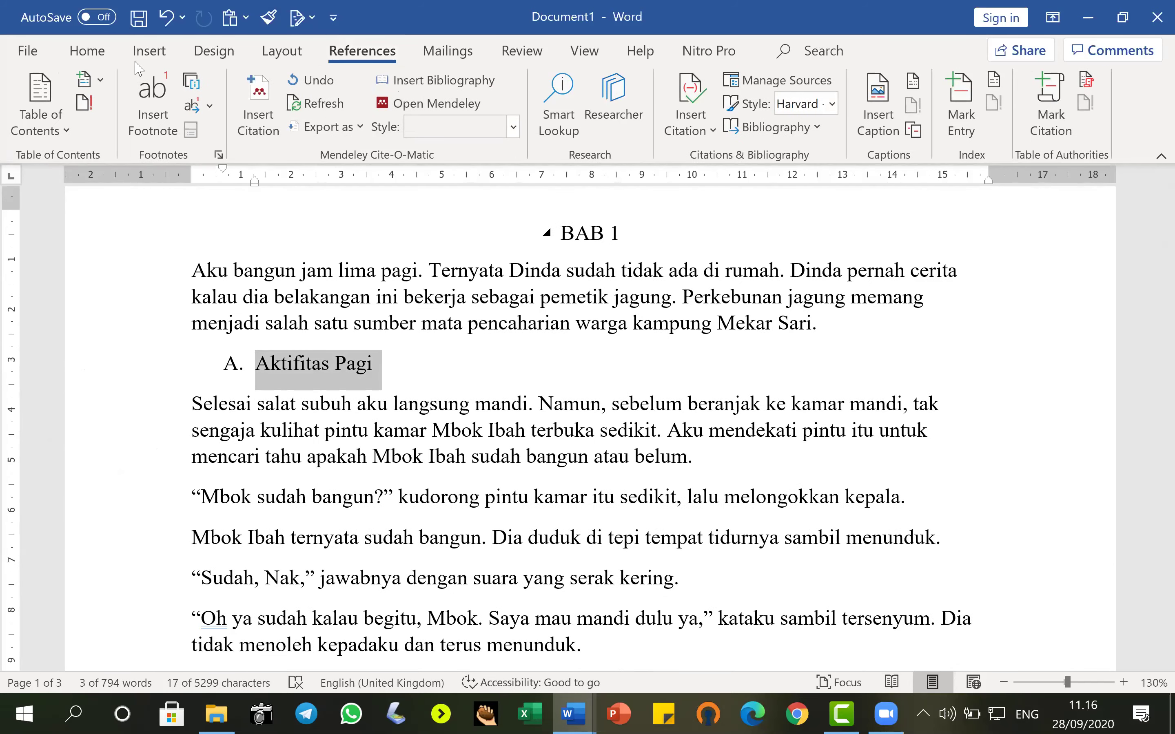
pyautogui.click(102, 79)
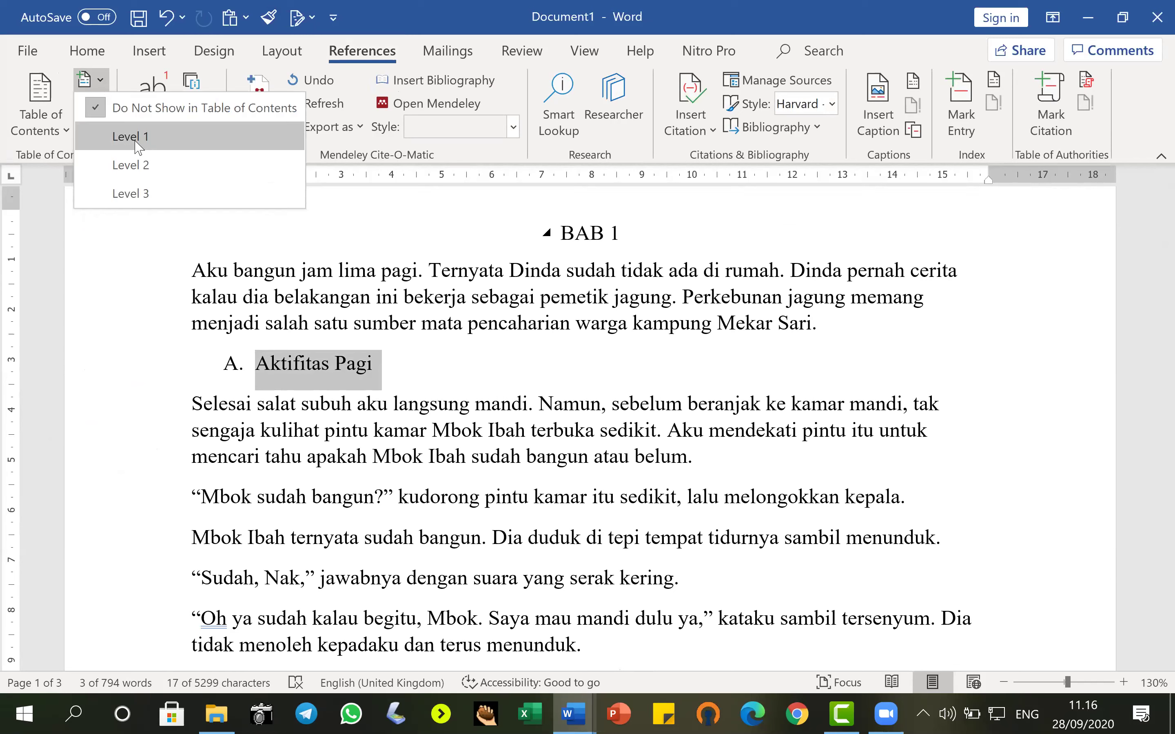
pyautogui.click(127, 166)
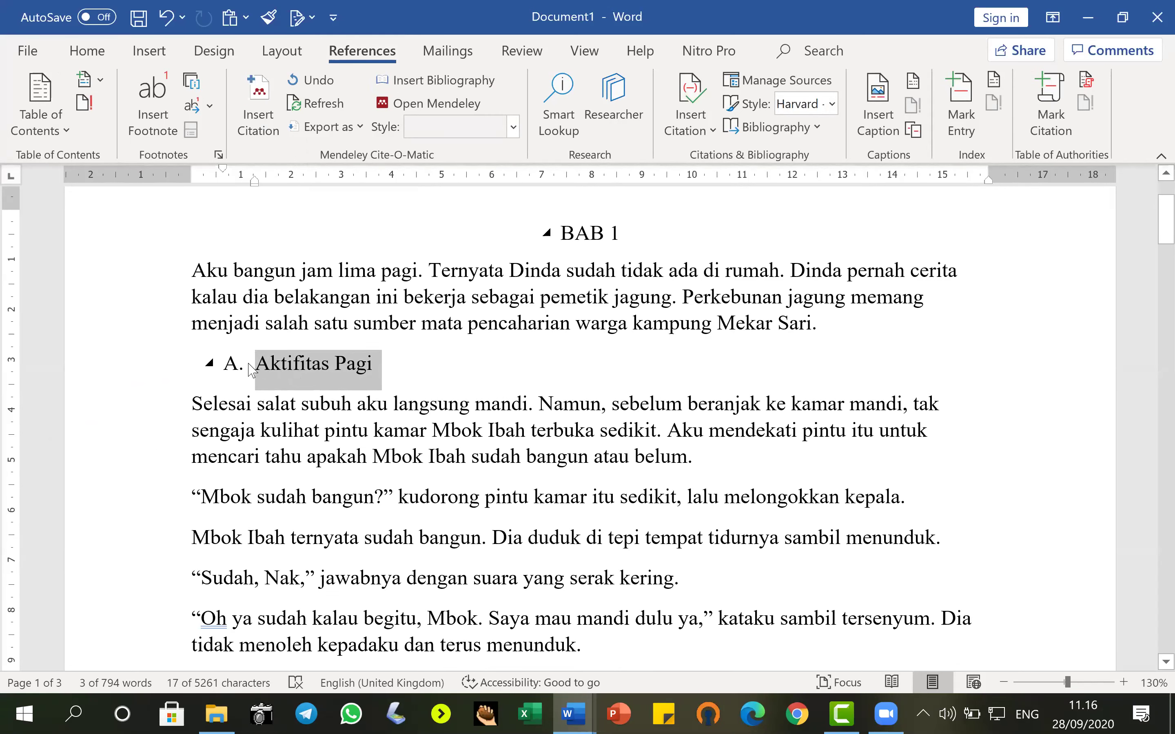
pyautogui.click(86, 49)
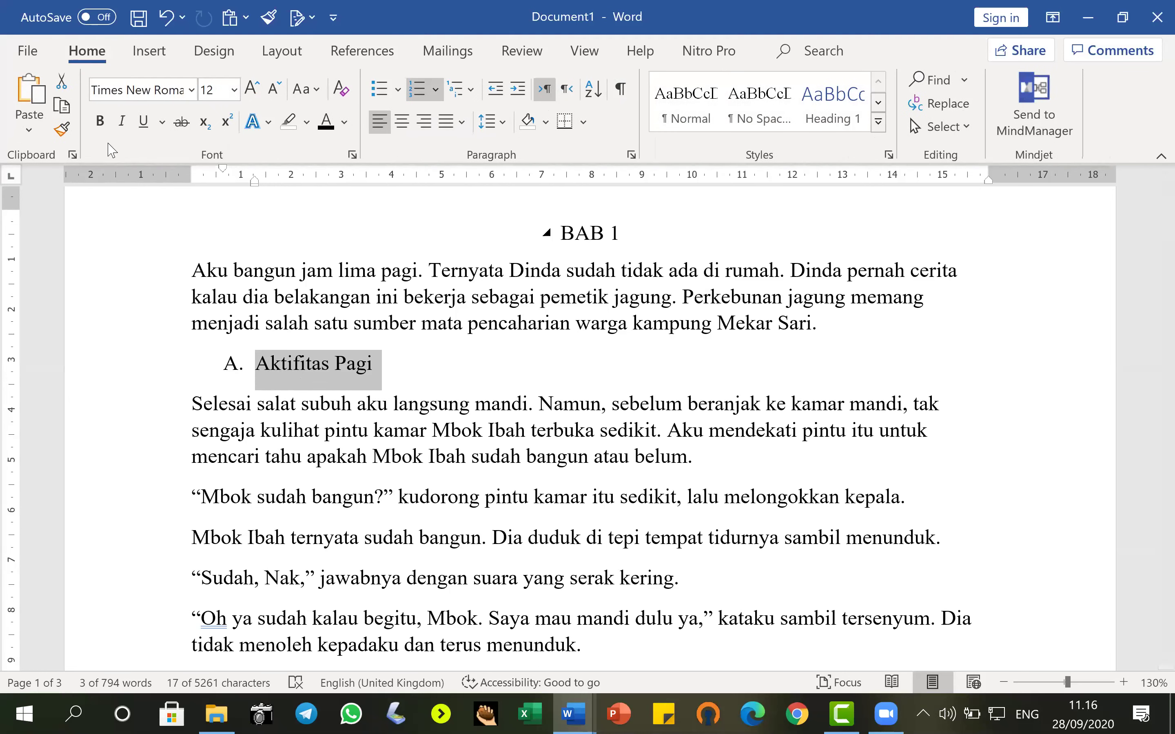
# Make 'A. Aktifitas Pagi' bold with a 0 cm left indent.
pyautogui.click(99, 121)
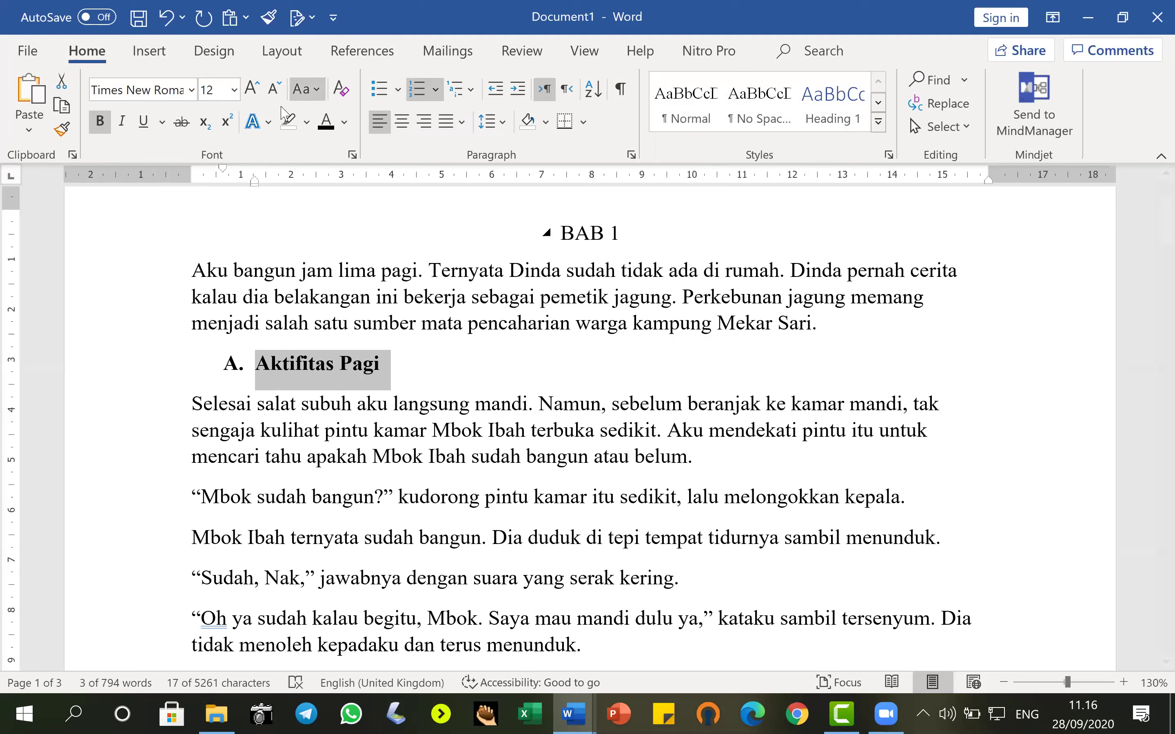
pyautogui.click(281, 50)
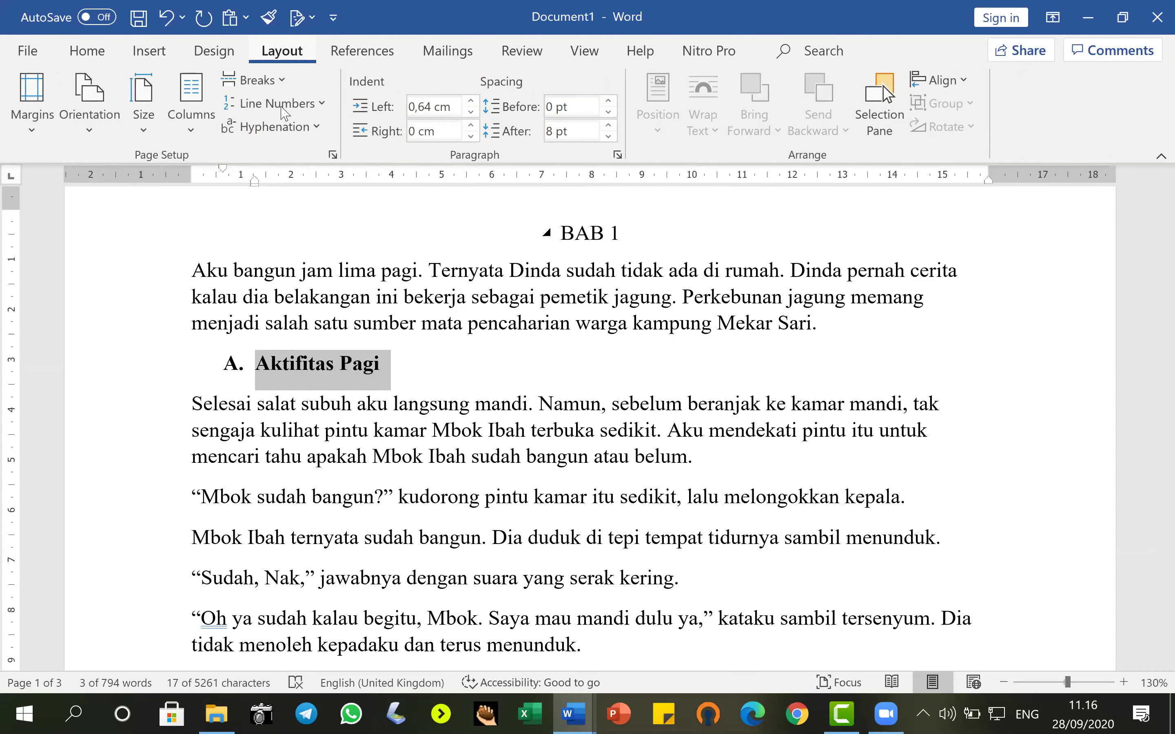
pyautogui.click(471, 112)
pyautogui.click(471, 112)
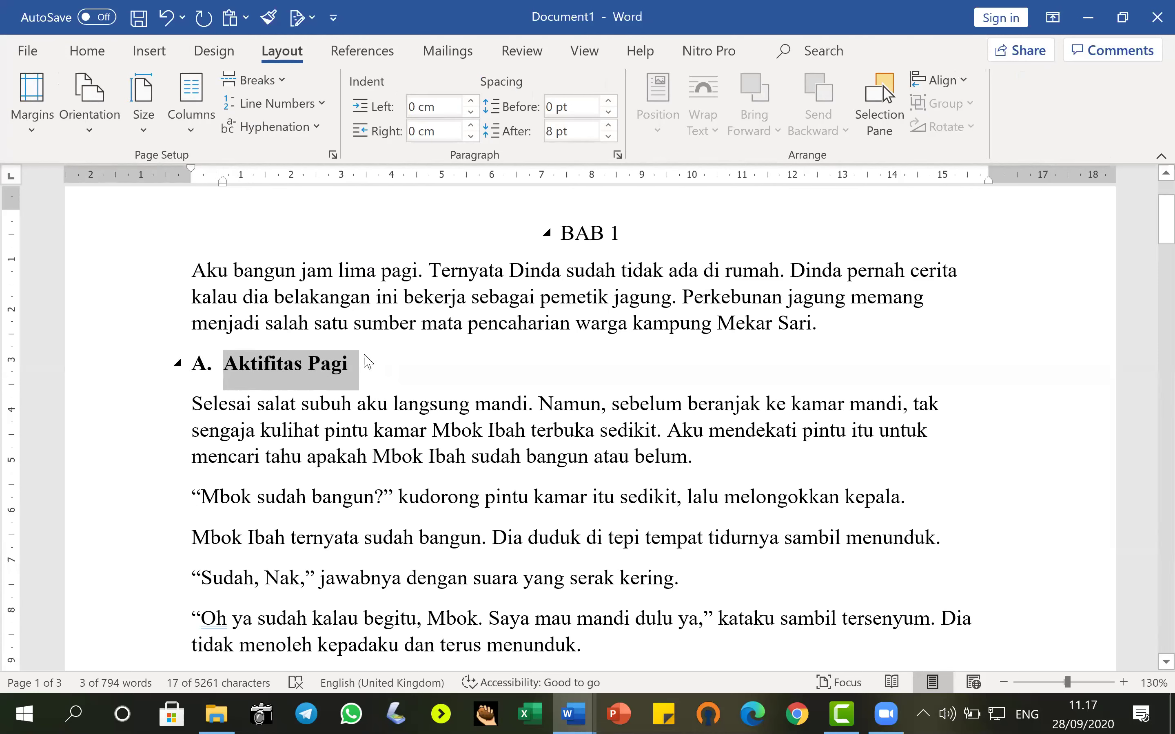
pyautogui.click(90, 51)
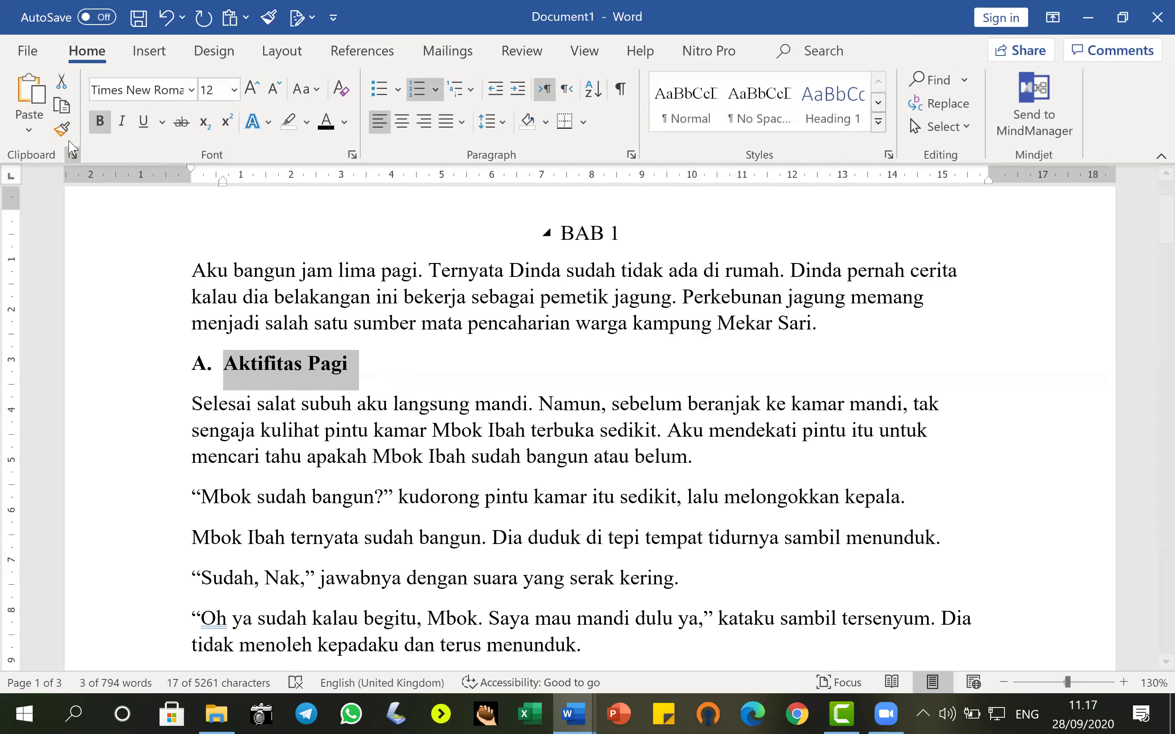
# Paint that formatting onto the B subheading and correct it to 'B. Aktifitas Sore'.
pyautogui.click(62, 128)
pyautogui.scroll(-5, 247, 368)
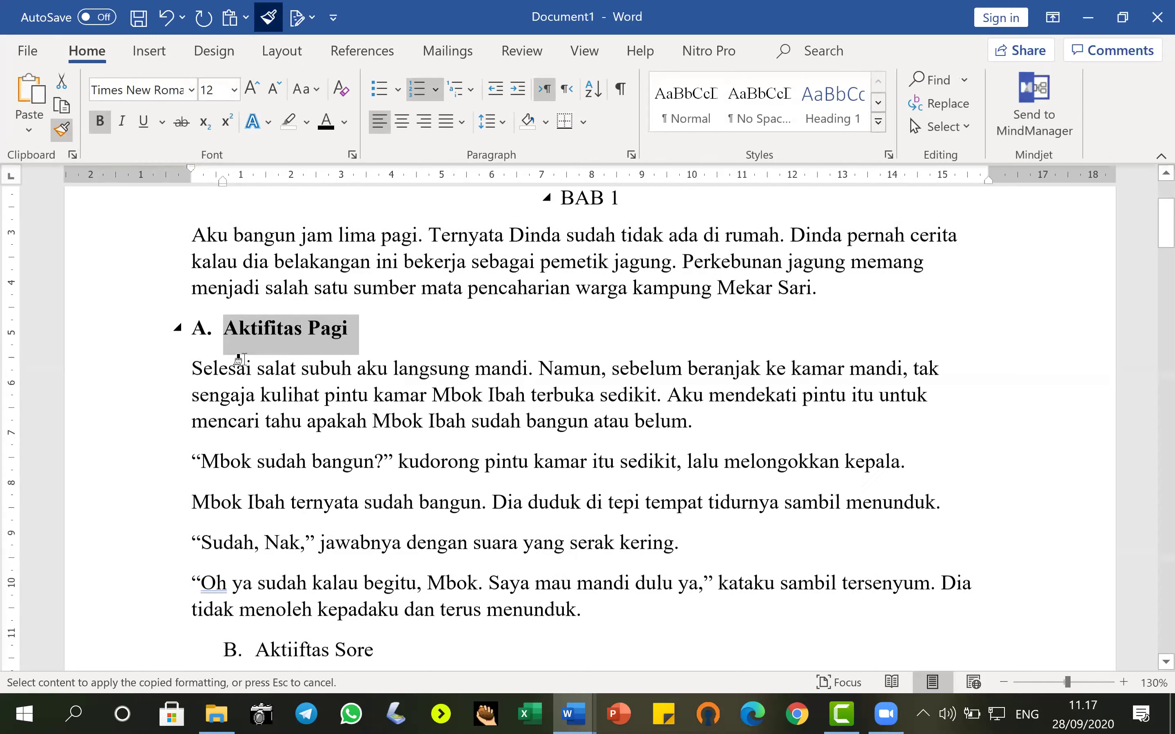
pyautogui.scroll(-1, 128, 376)
pyautogui.click(129, 376)
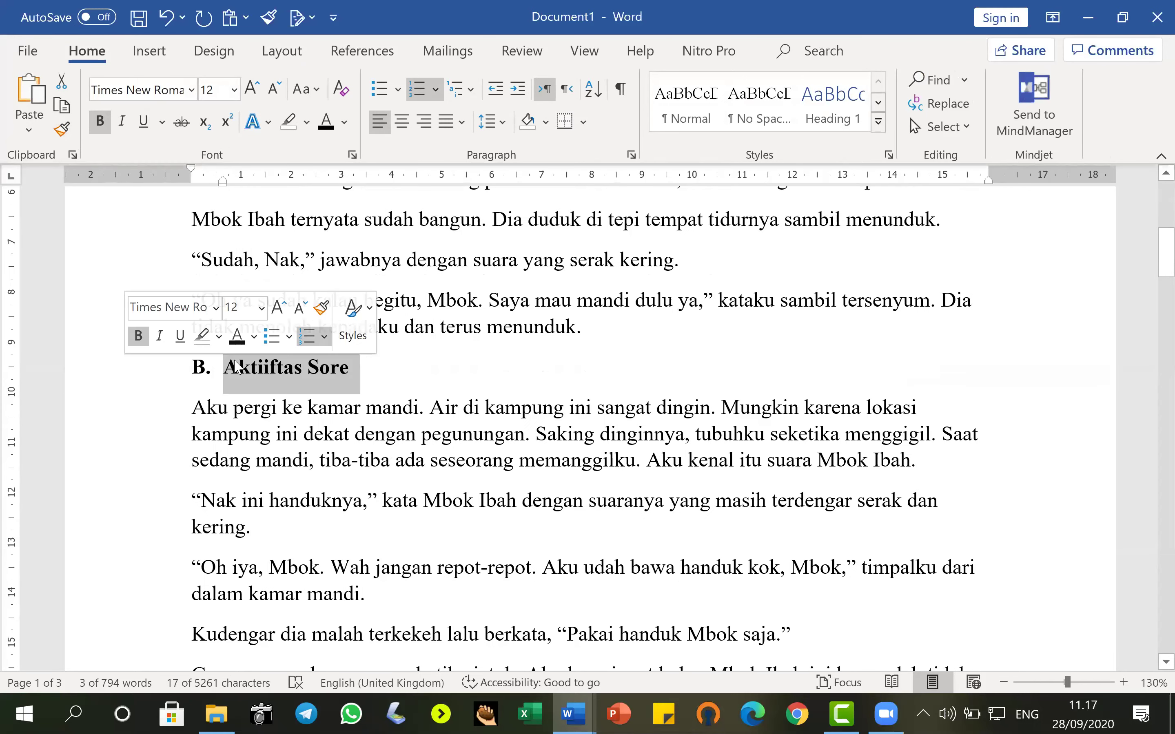
pyautogui.click(300, 408)
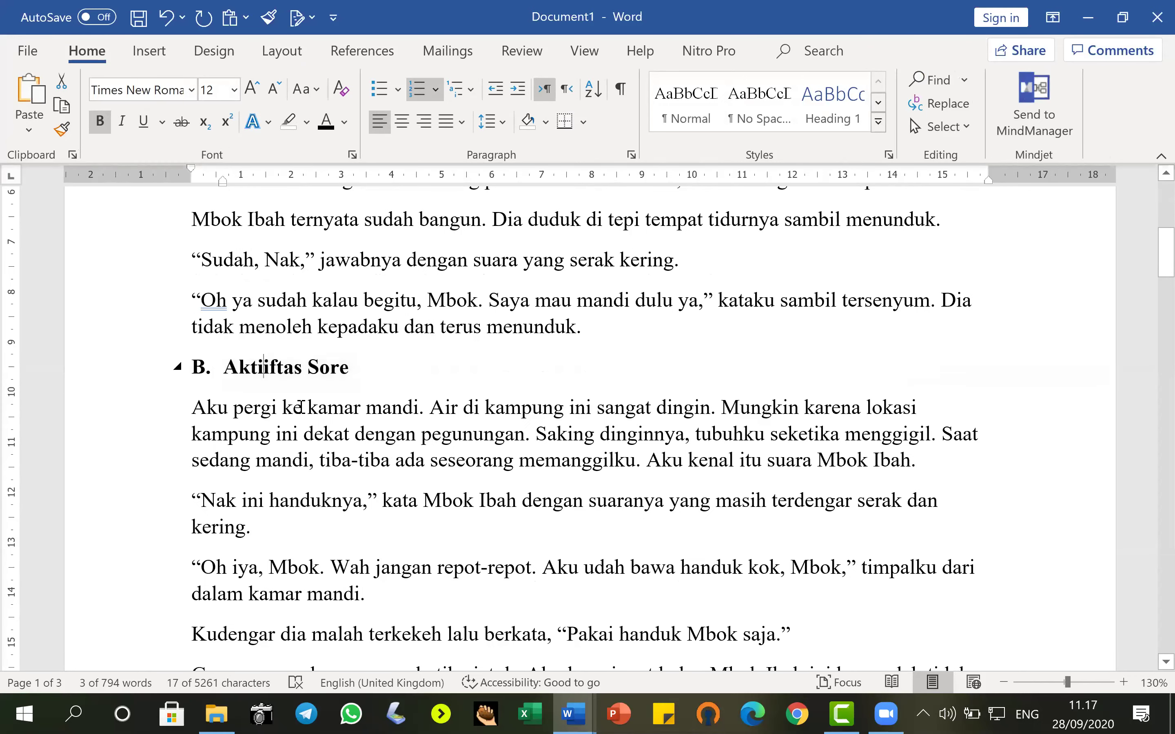
pyautogui.press('BackSpace')
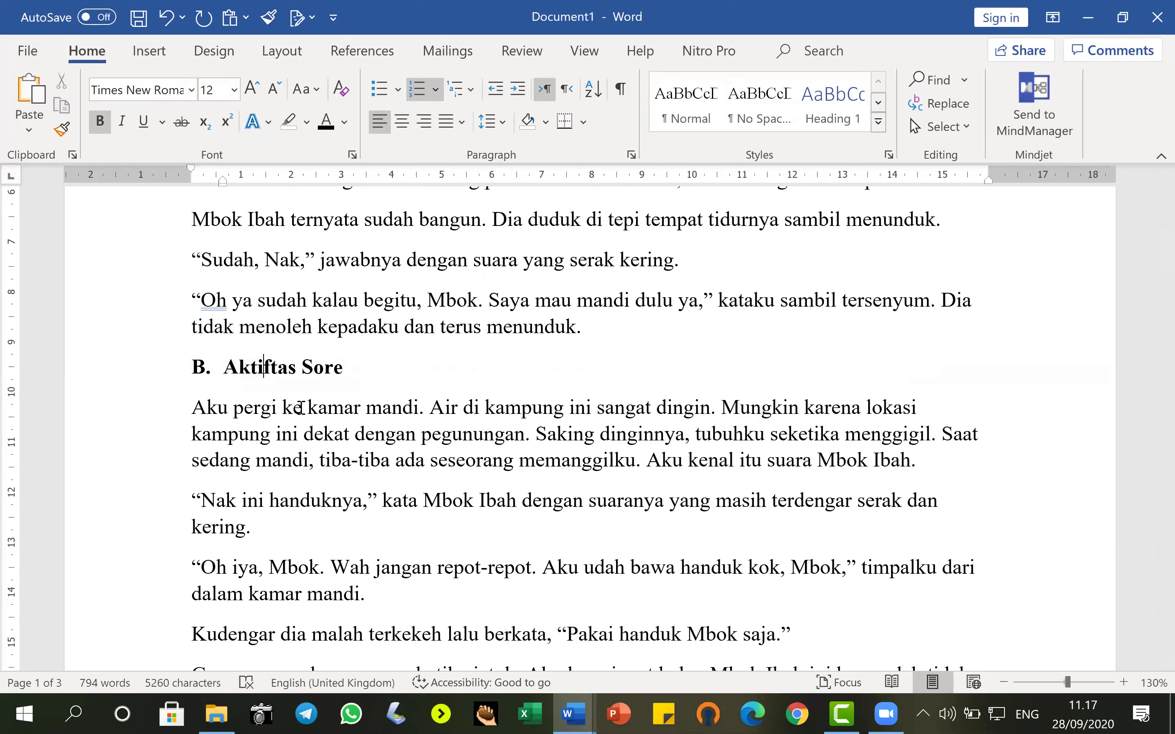
pyautogui.write('i')
pyautogui.click(404, 372)
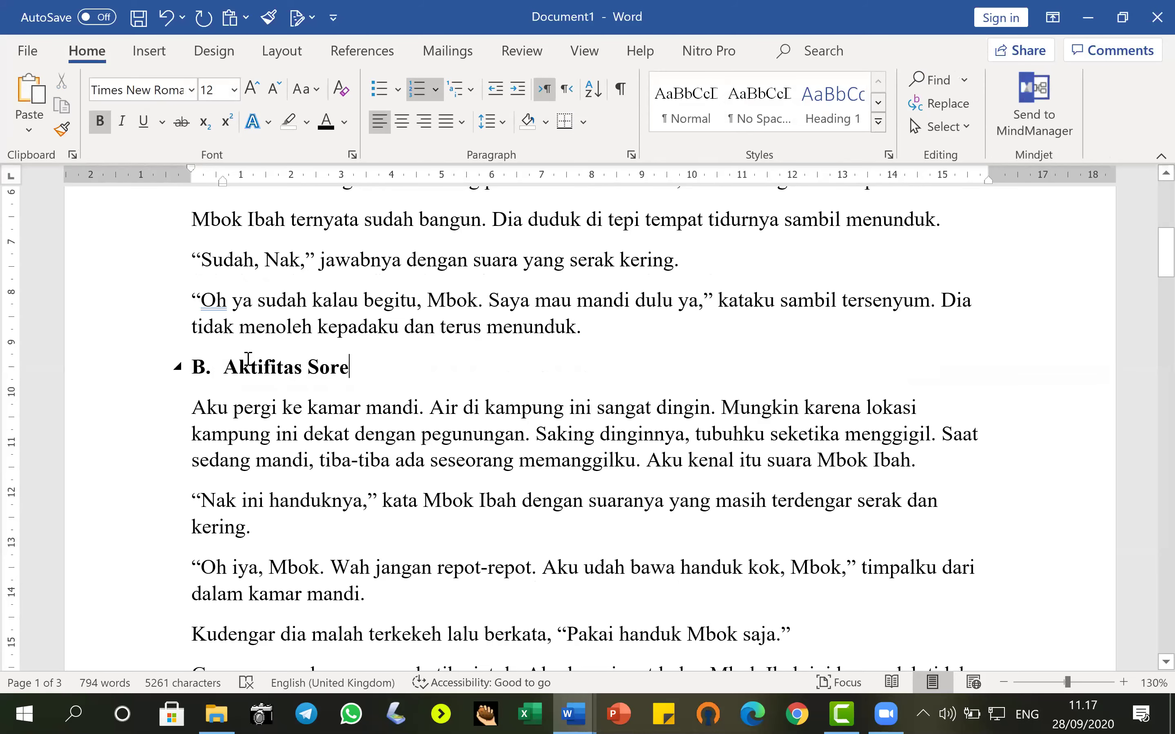
# Insert a line 'a. Aktifitas Malam' before the 'Segera kukenakan' paragraph.
pyautogui.scroll(6, 373, 493)
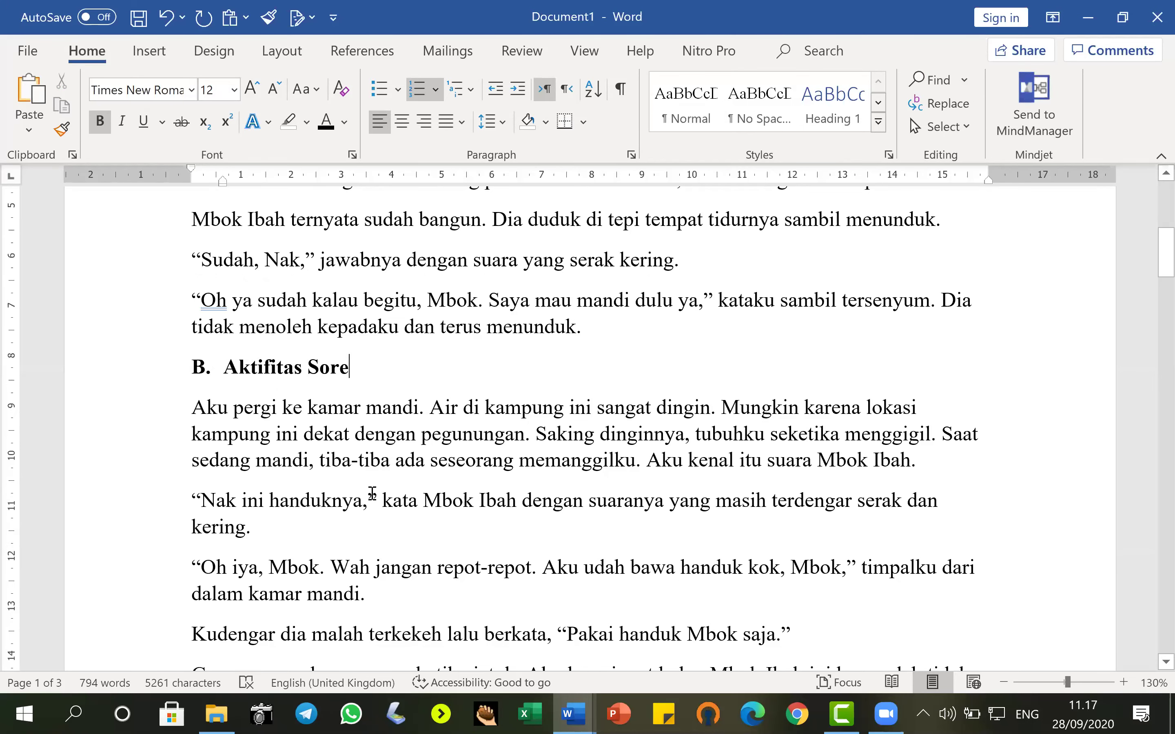
pyautogui.scroll(-15, 369, 491)
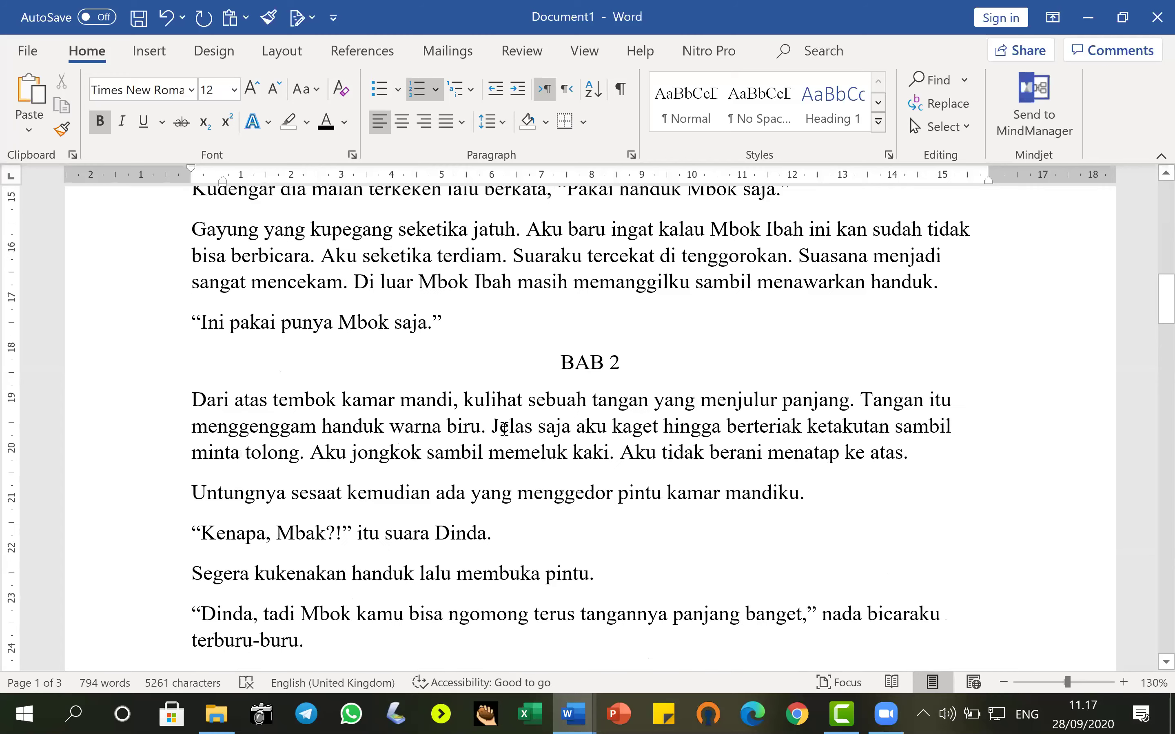
pyautogui.scroll(-3, 284, 533)
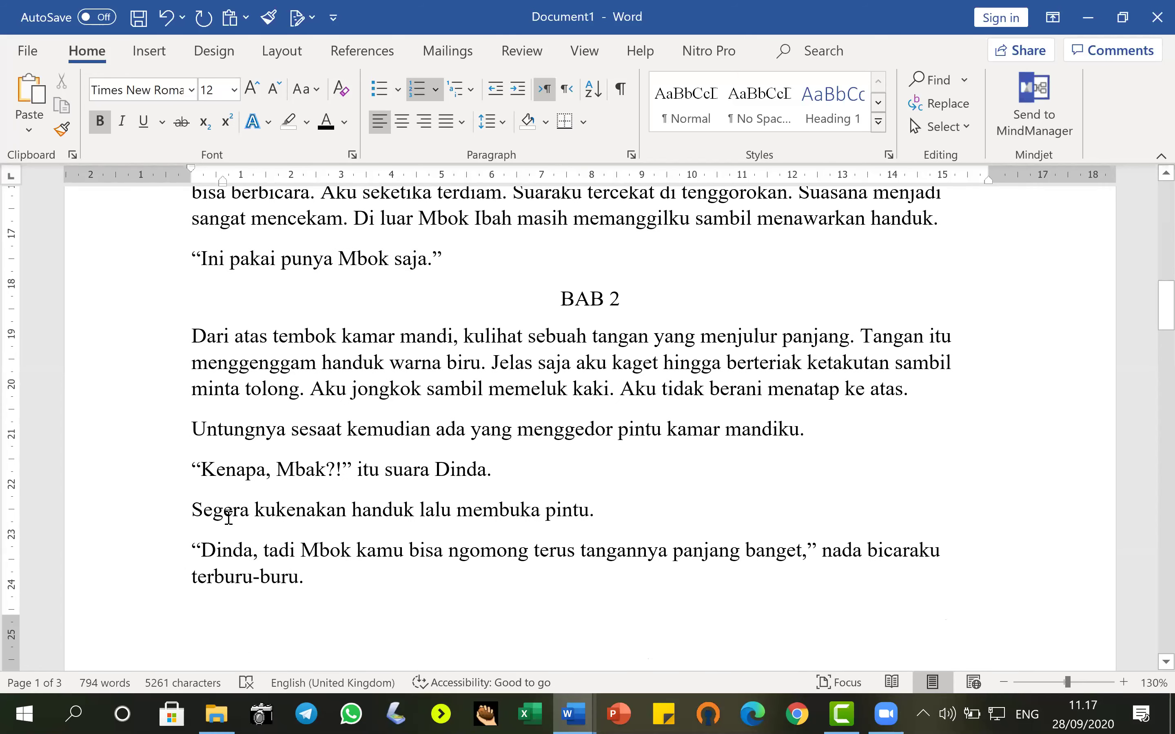
pyautogui.click(195, 517)
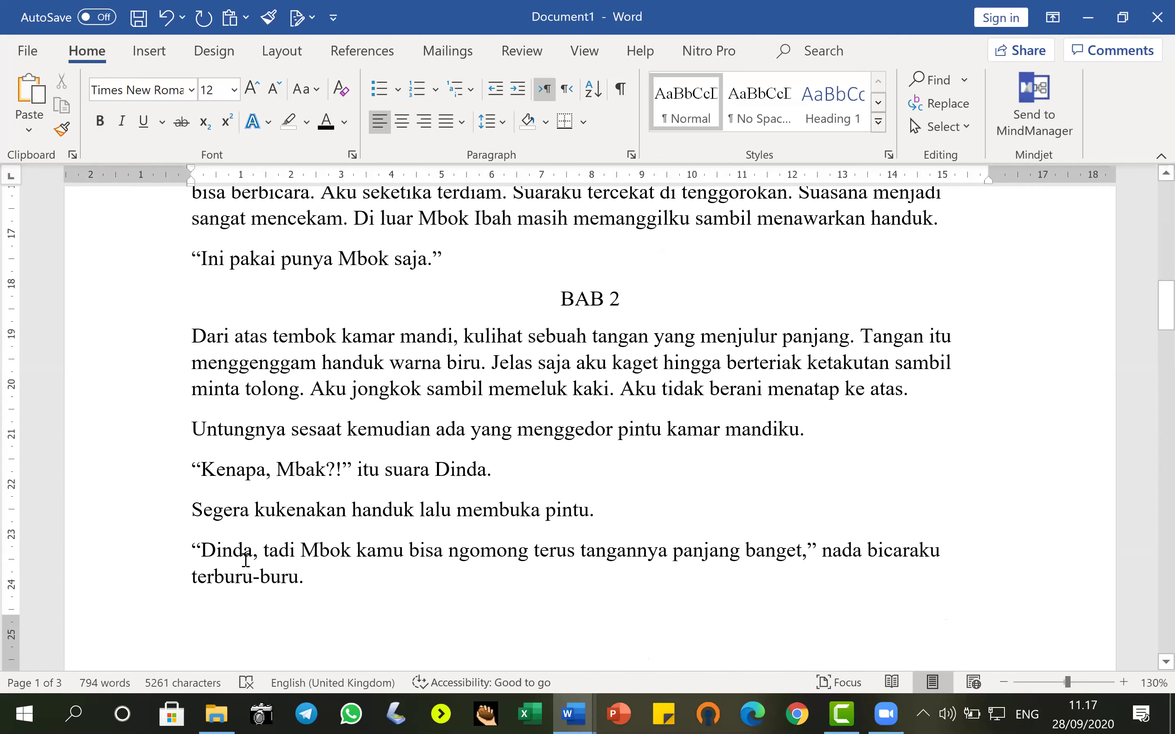
pyautogui.press('Return')
pyautogui.write('a')
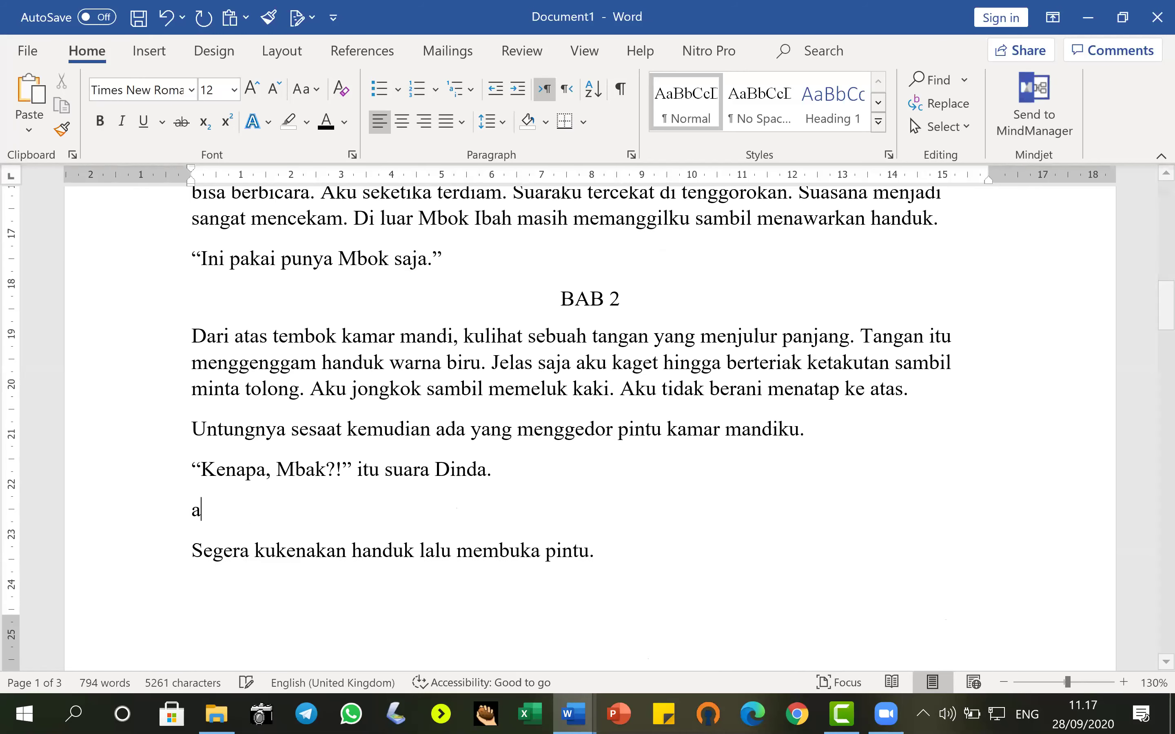
pyautogui.write('. Aktifitas')
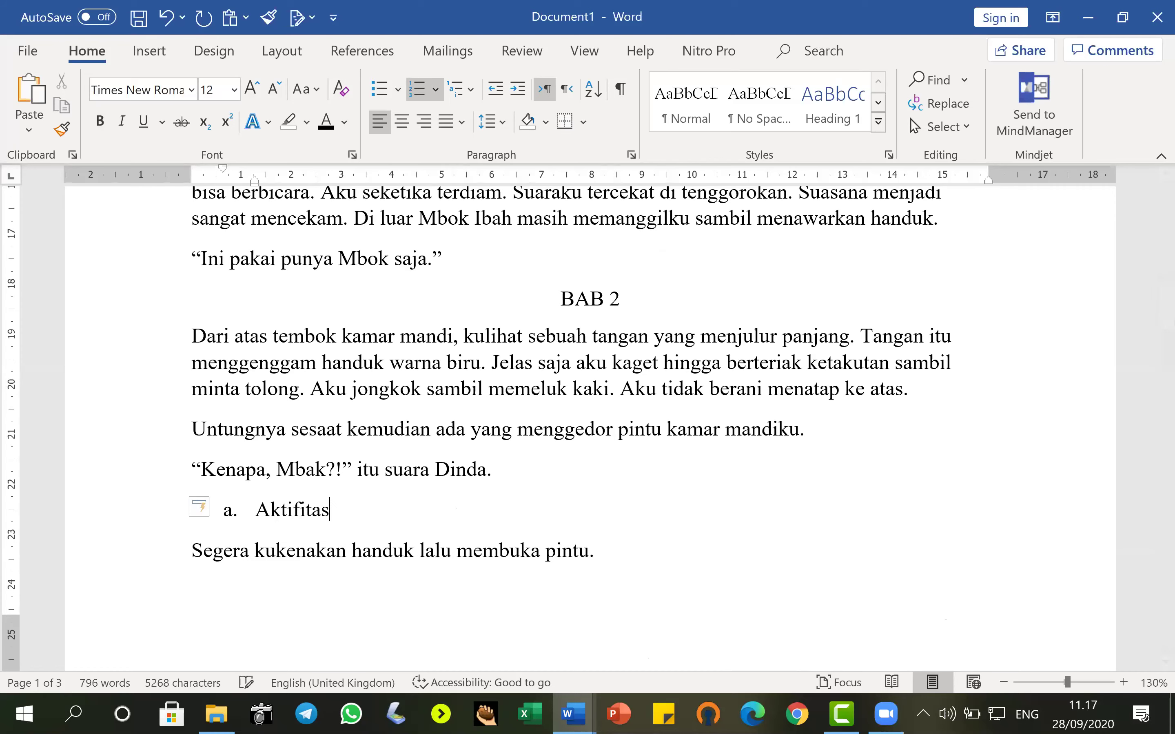
pyautogui.write(' Malam')
pyautogui.scroll(-5, 388, 551)
pyautogui.scroll(-3, 385, 553)
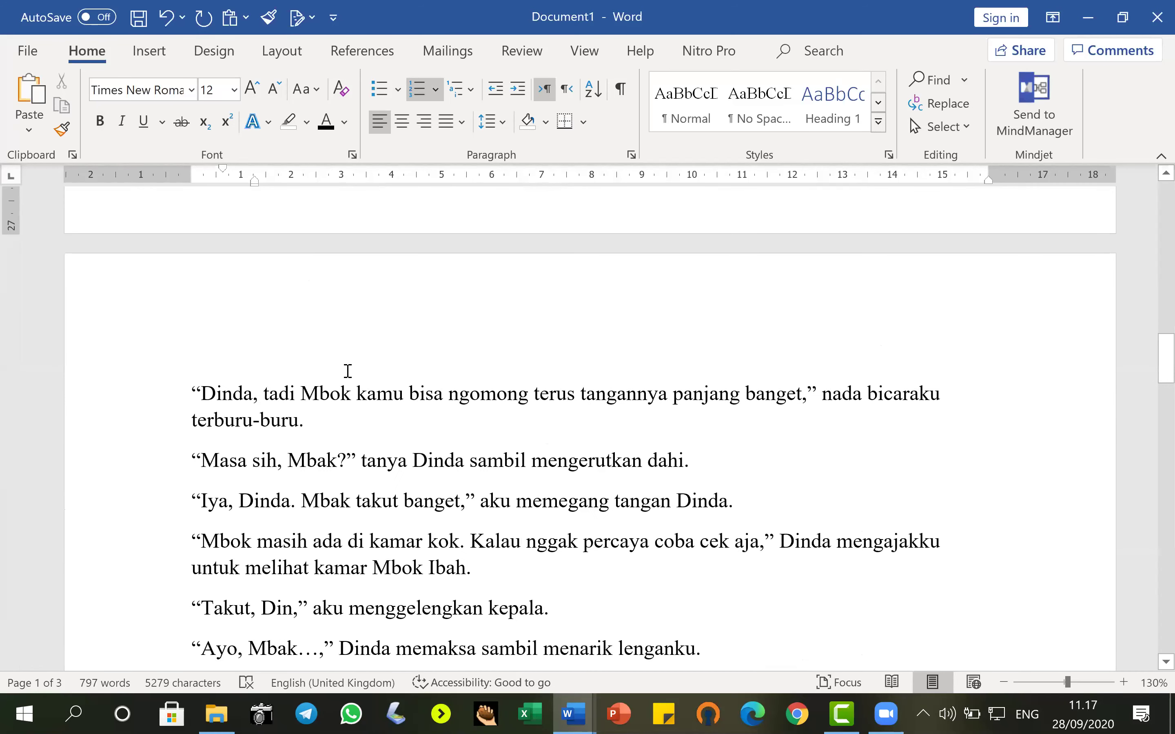
pyautogui.scroll(6, 315, 336)
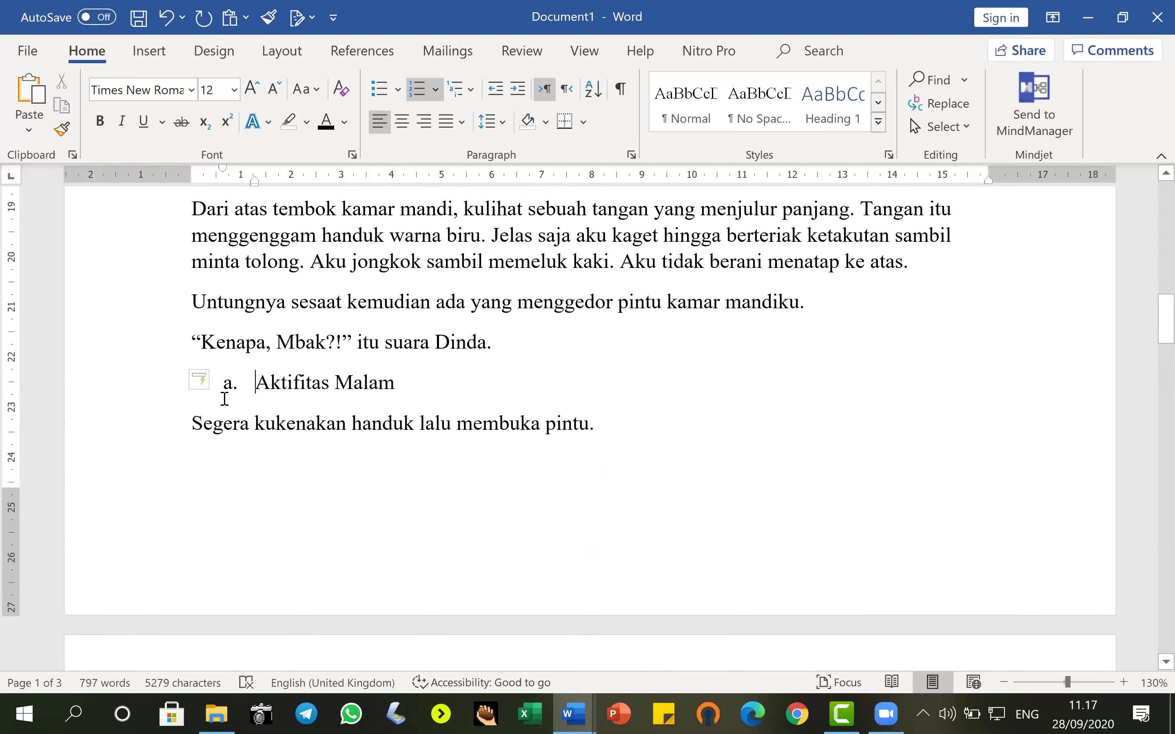
pyautogui.doubleClick(225, 388)
pyautogui.scroll(-10, 315, 446)
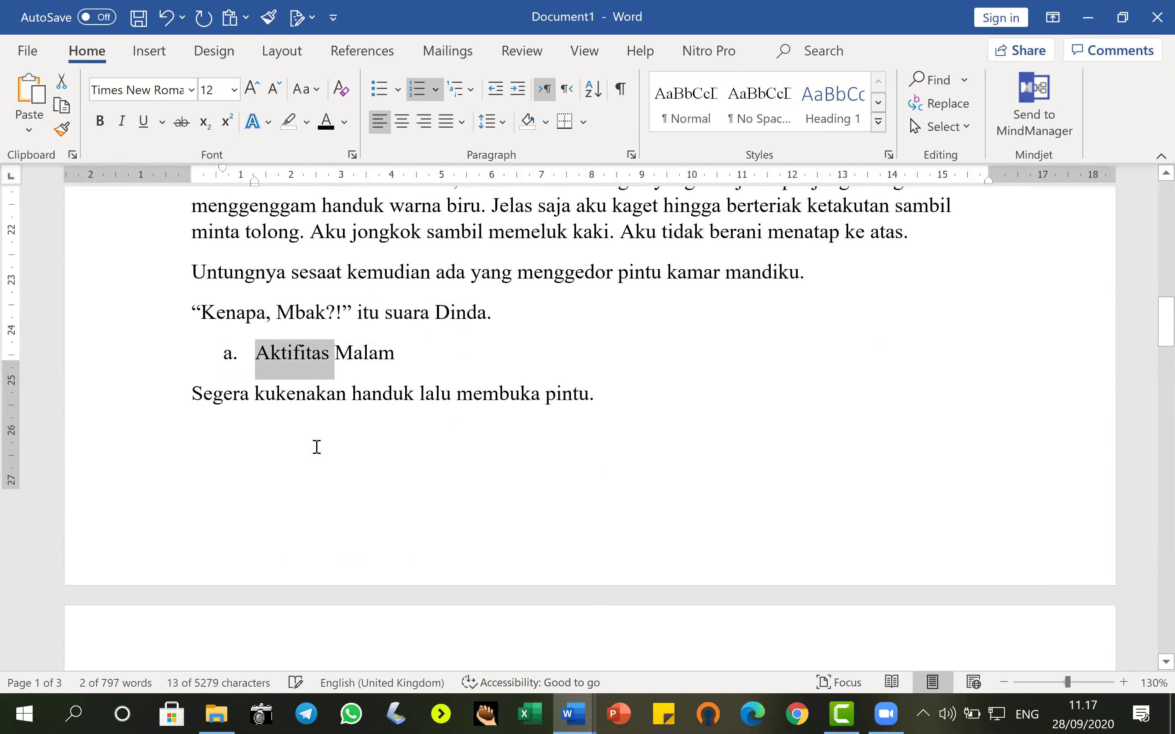
pyautogui.scroll(-1, 204, 528)
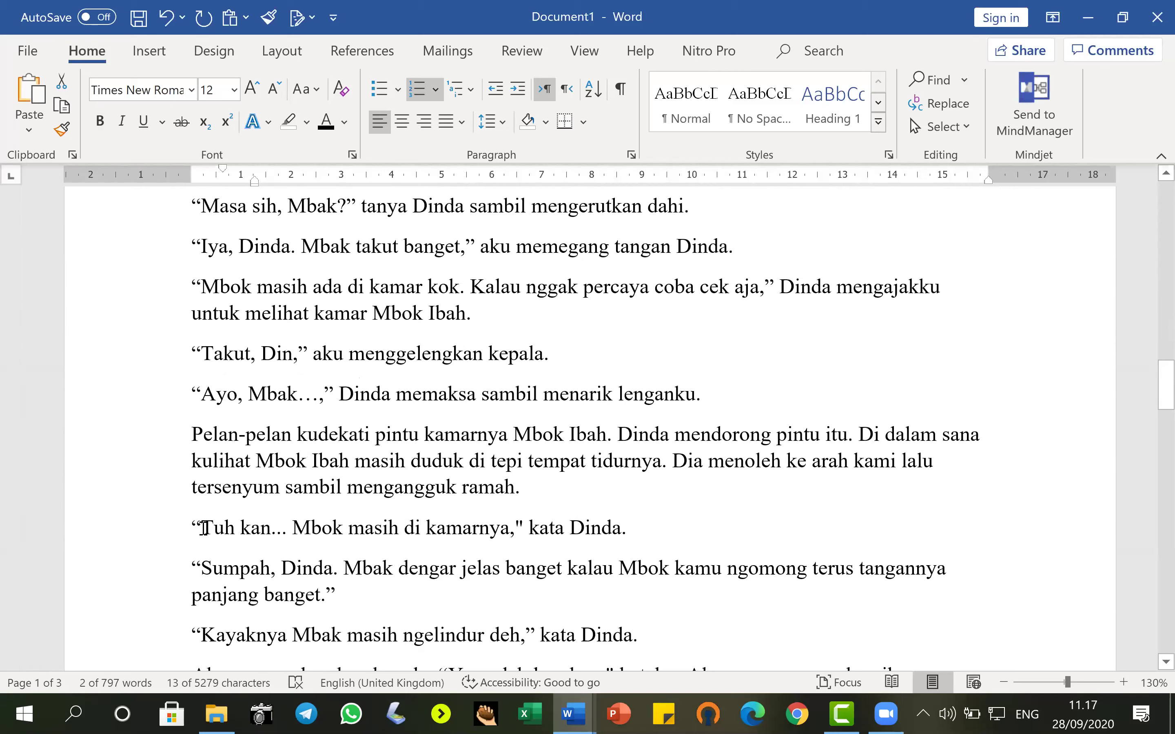
# Add the subheading 'Aktifitas Tengah Malam' above 'Tuh kan...', auto-numbered C.
pyautogui.click(184, 527)
pyautogui.press('Return')
pyautogui.write('B. Aktiif')
pyautogui.press('BackSpace')
pyautogui.press('BackSpace')
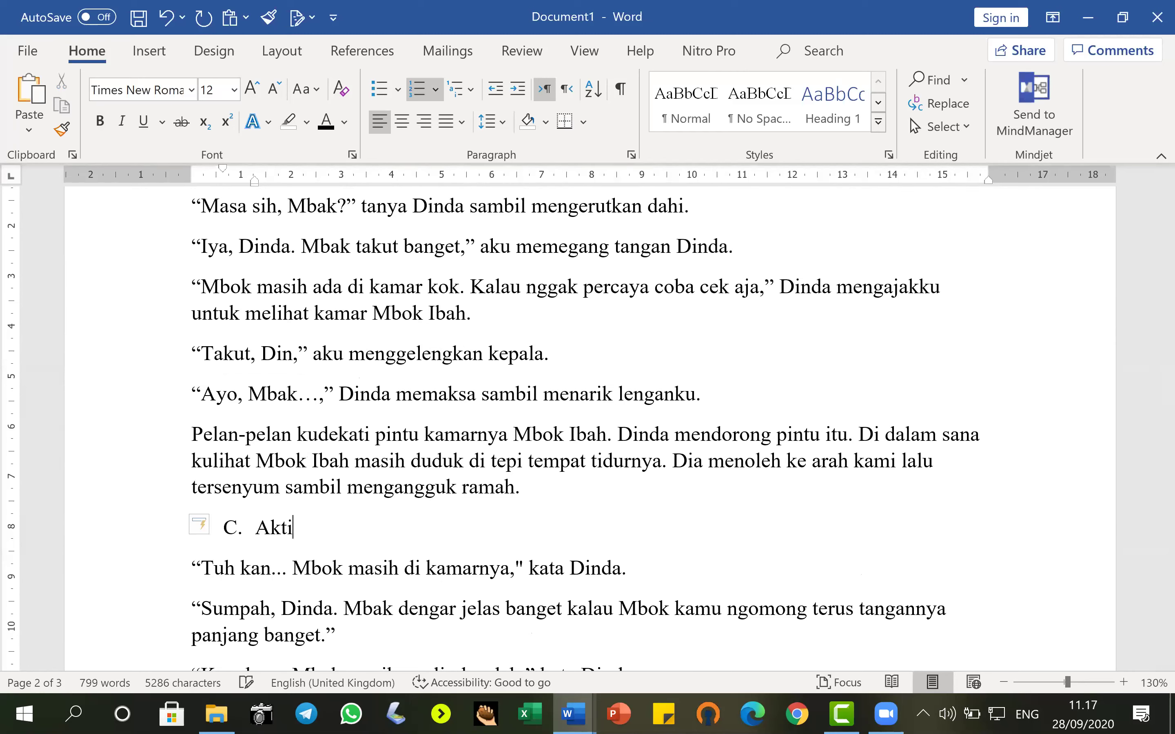
pyautogui.write('fitas Tengah Malam')
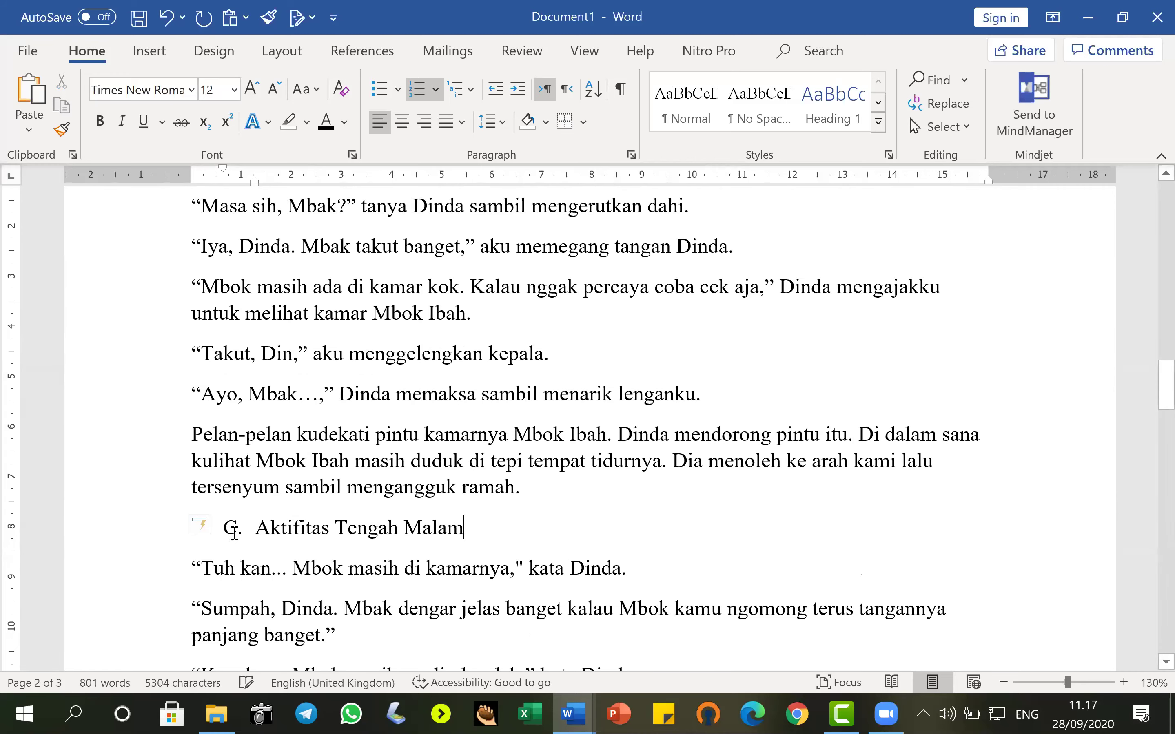
pyautogui.click(552, 393)
pyautogui.scroll(10, 558, 394)
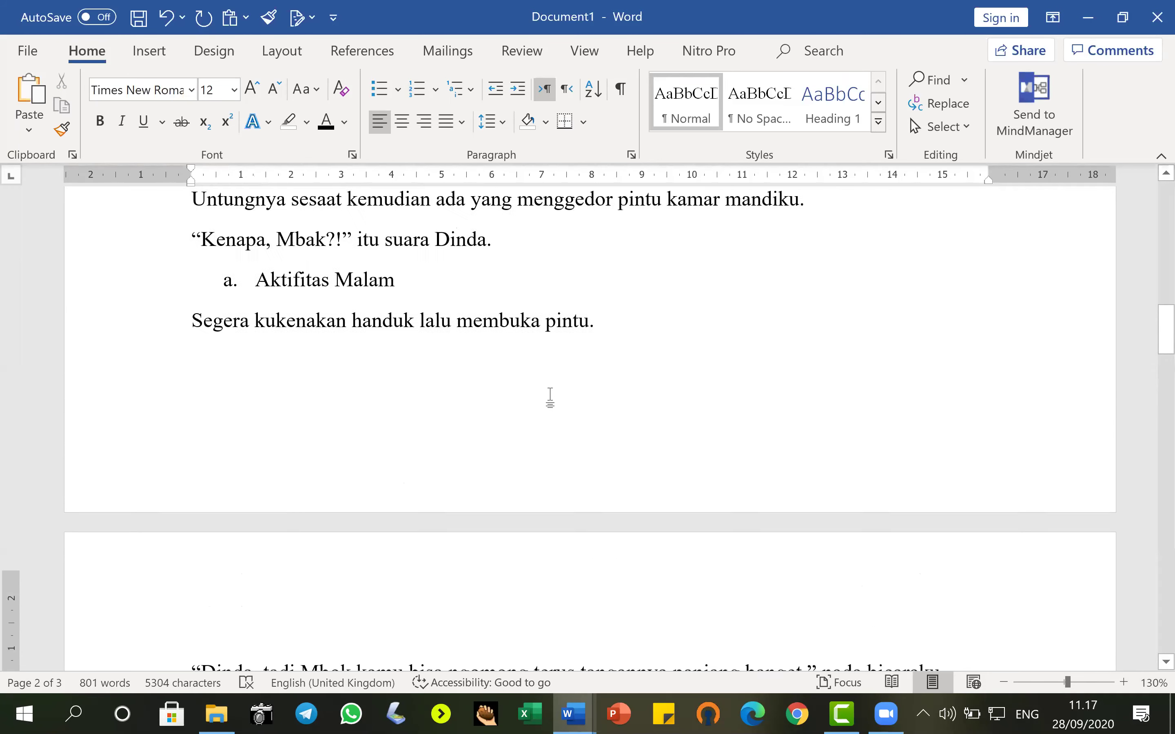
pyautogui.scroll(7, 577, 385)
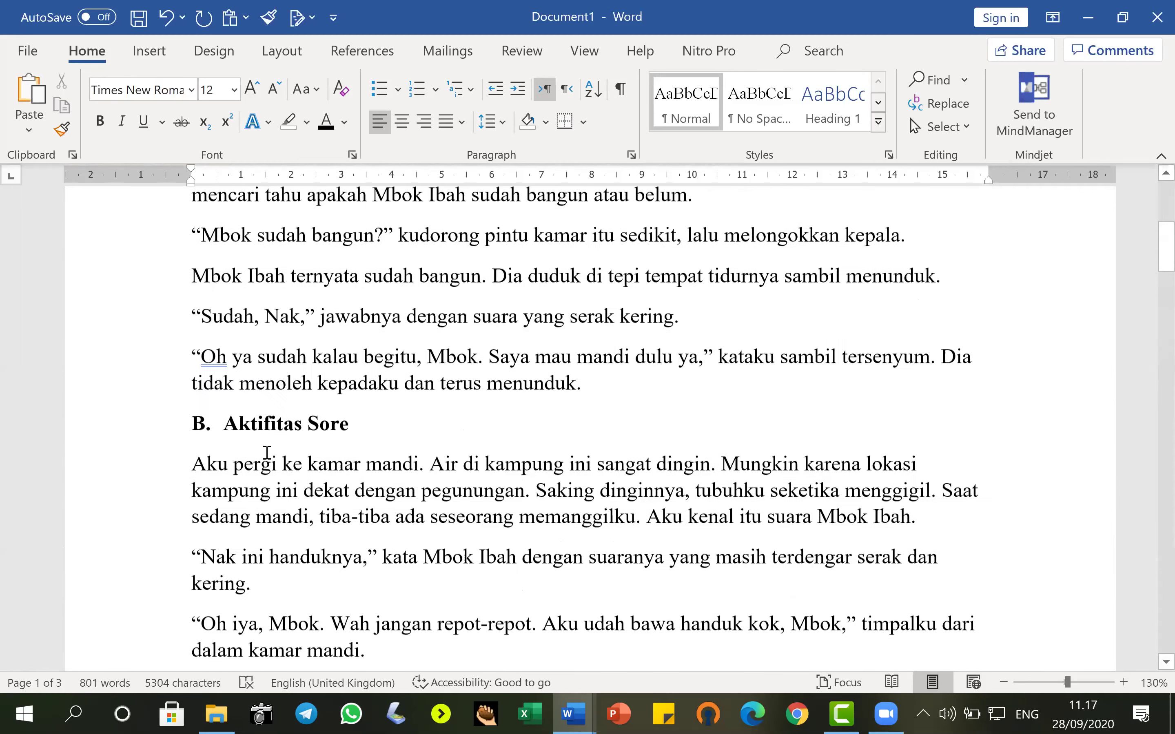
# Copy the bold heading format from "B. Aktifitas Sore" onto "Aktifitas Malam" and restart its lettering at A.
pyautogui.click(138, 437)
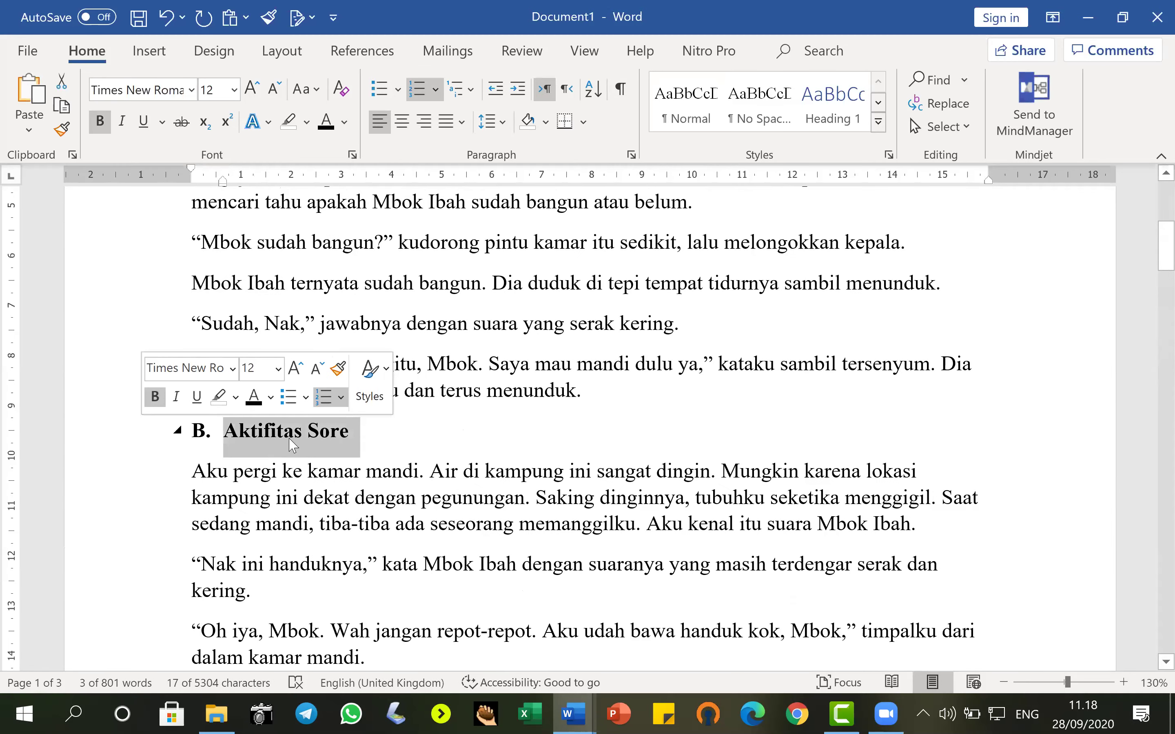
pyautogui.click(61, 130)
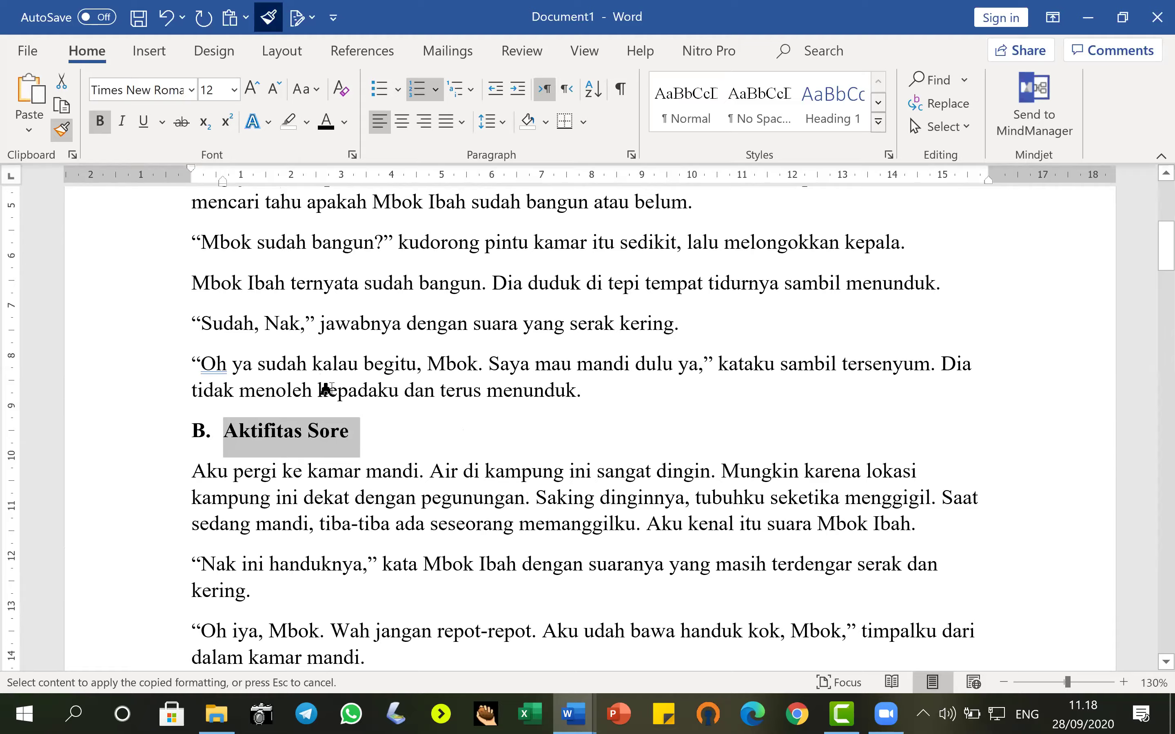
pyautogui.scroll(-7, 323, 393)
pyautogui.scroll(-15, 312, 412)
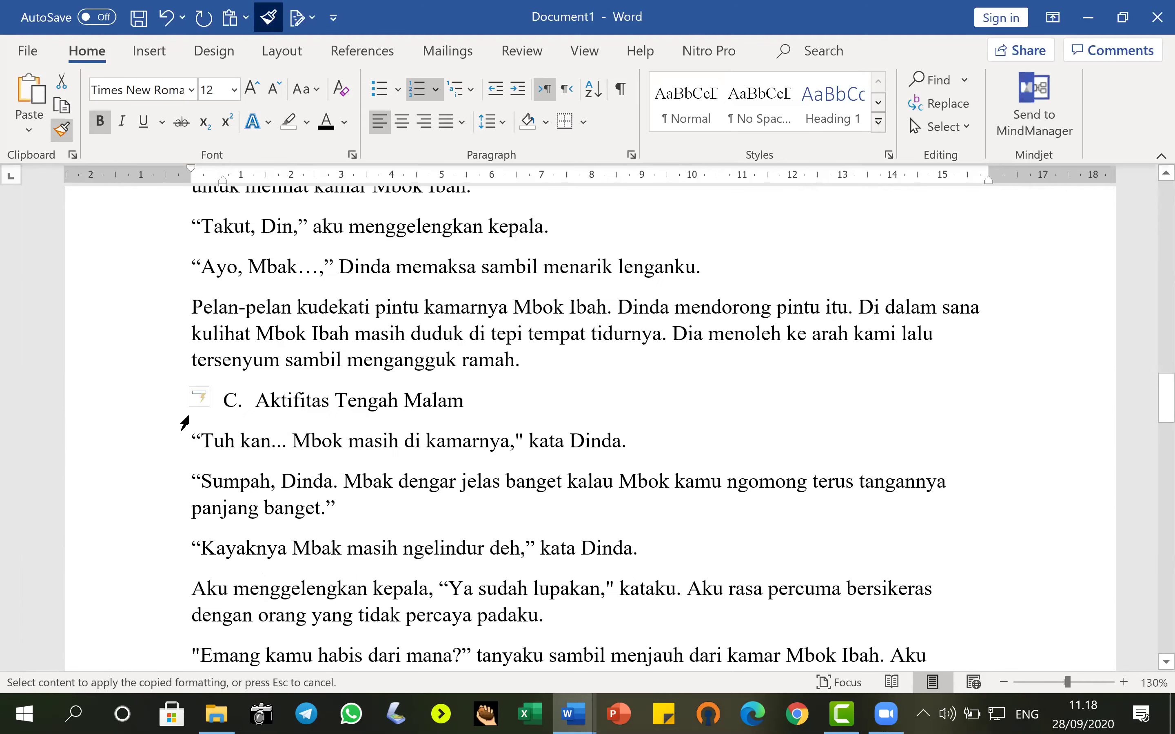
pyautogui.scroll(15, 346, 375)
pyautogui.scroll(1, 343, 375)
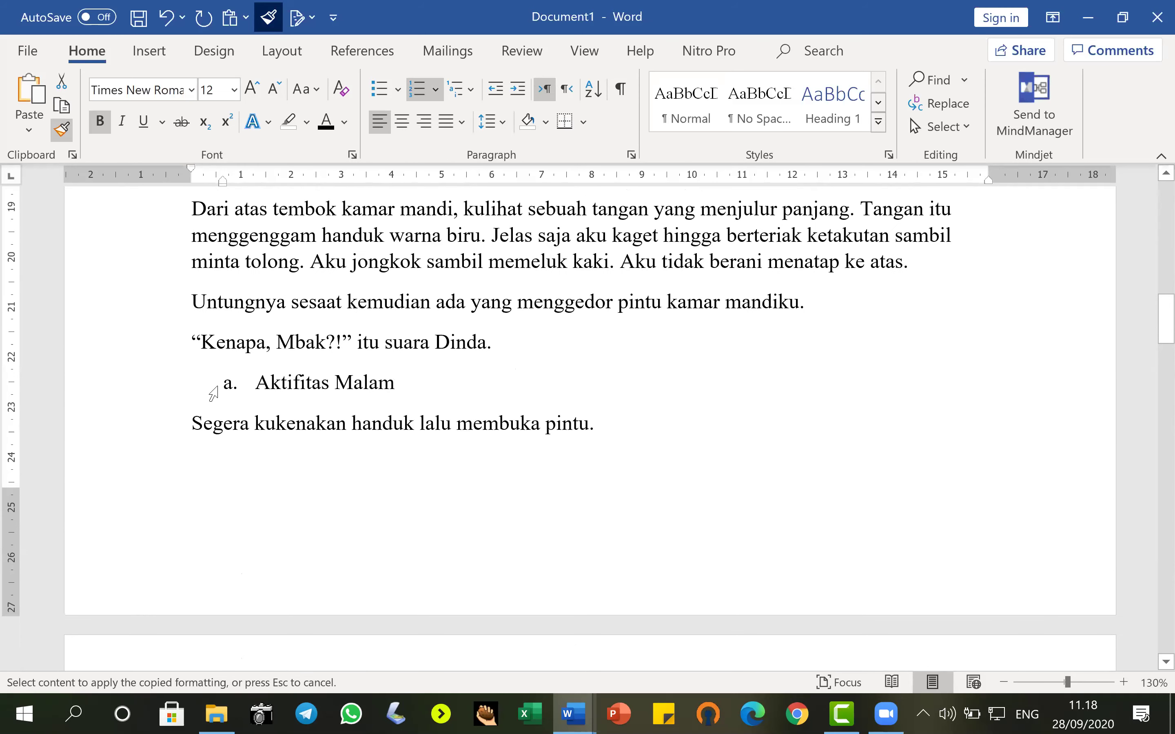
pyautogui.click(119, 394)
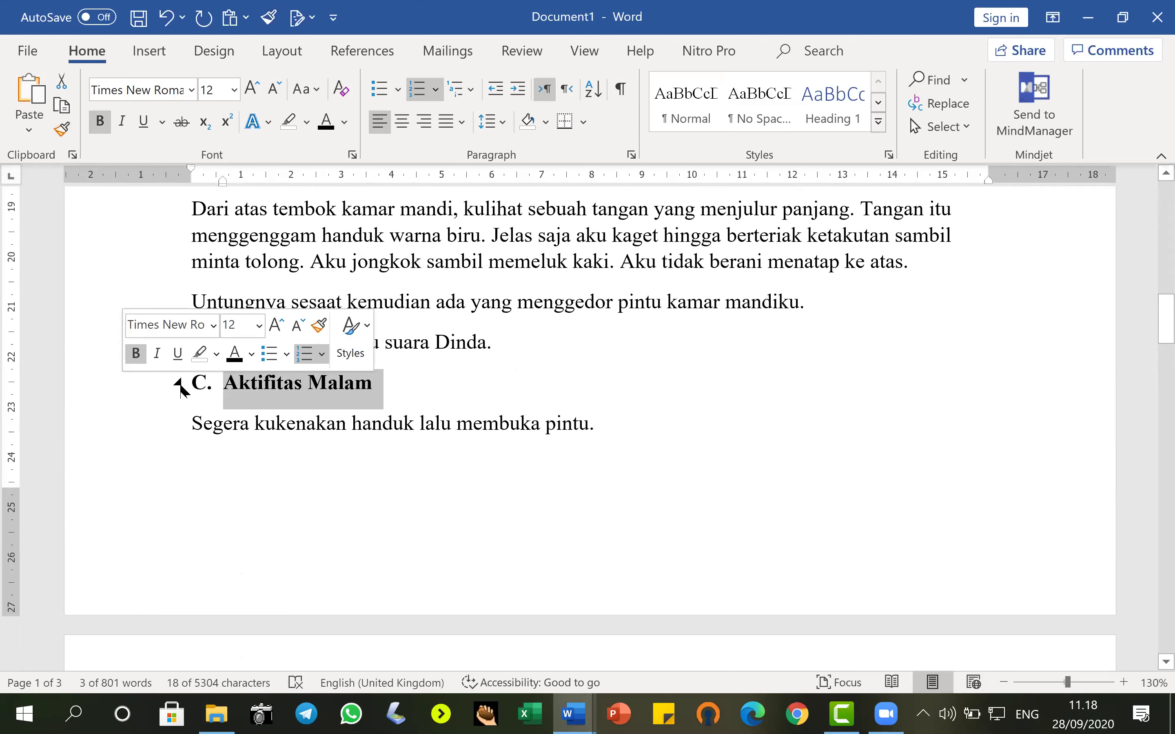
pyautogui.rightClick(198, 391)
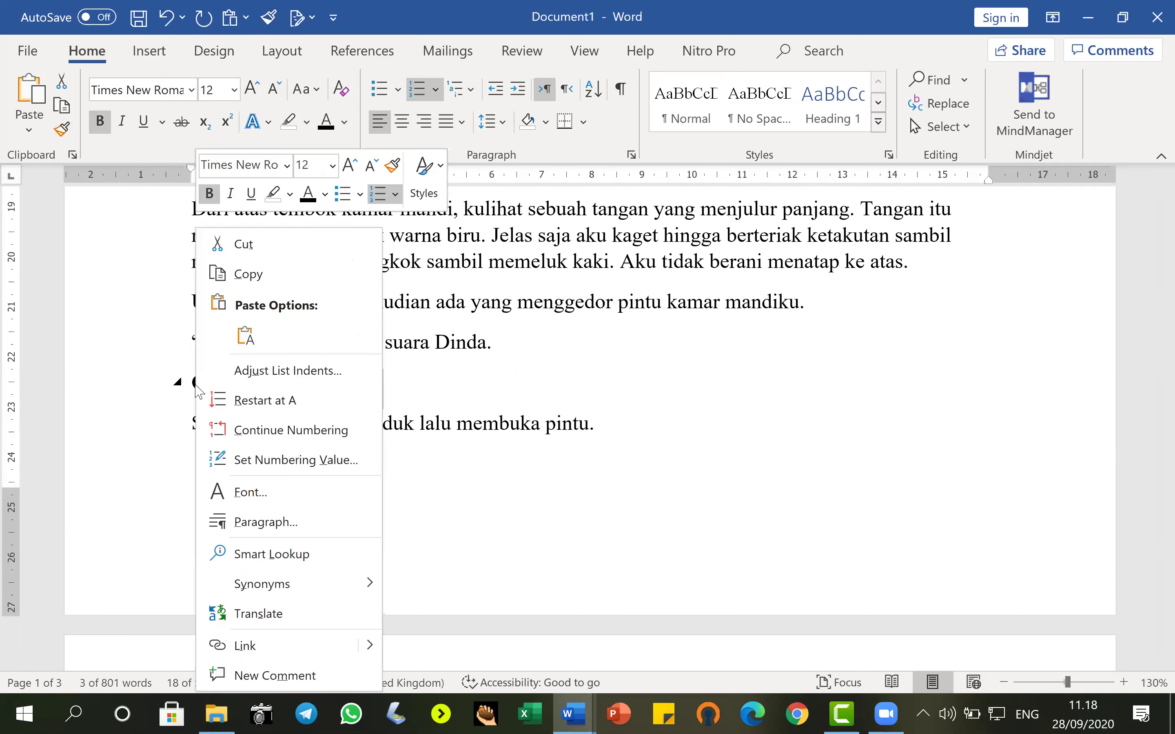
pyautogui.click(260, 404)
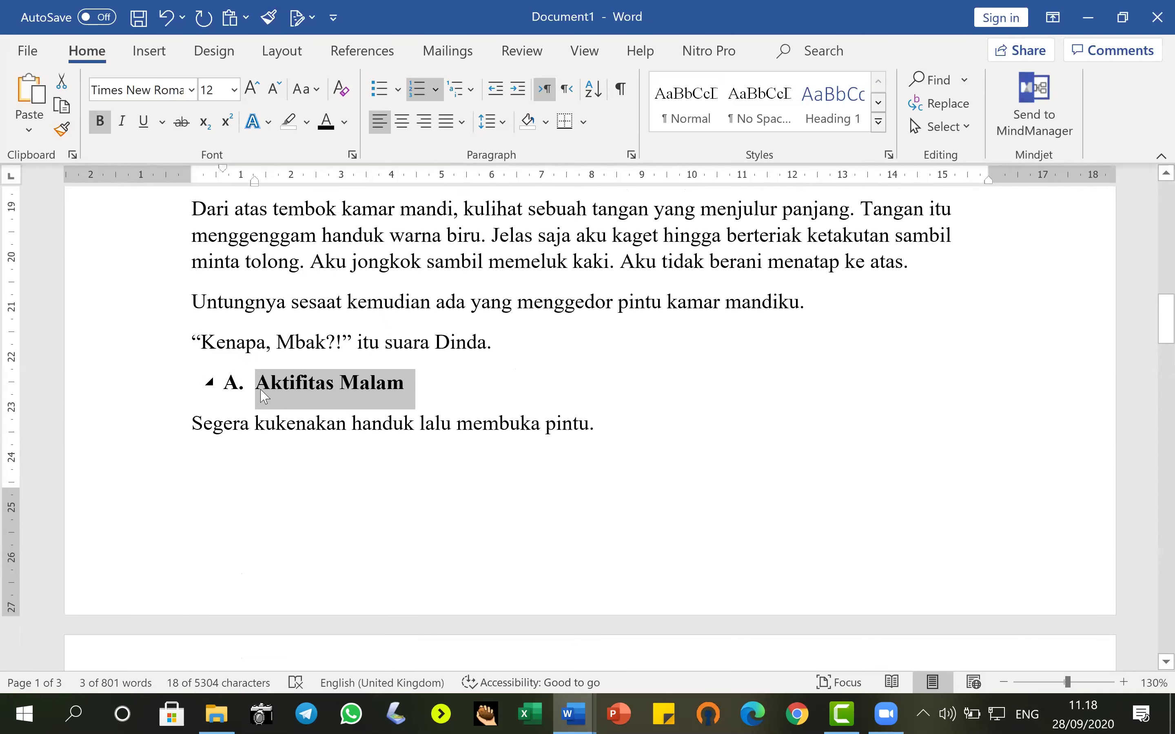
# Set the "A. Aktifitas Malam" heading's left indent to 0 cm.
pyautogui.click(282, 50)
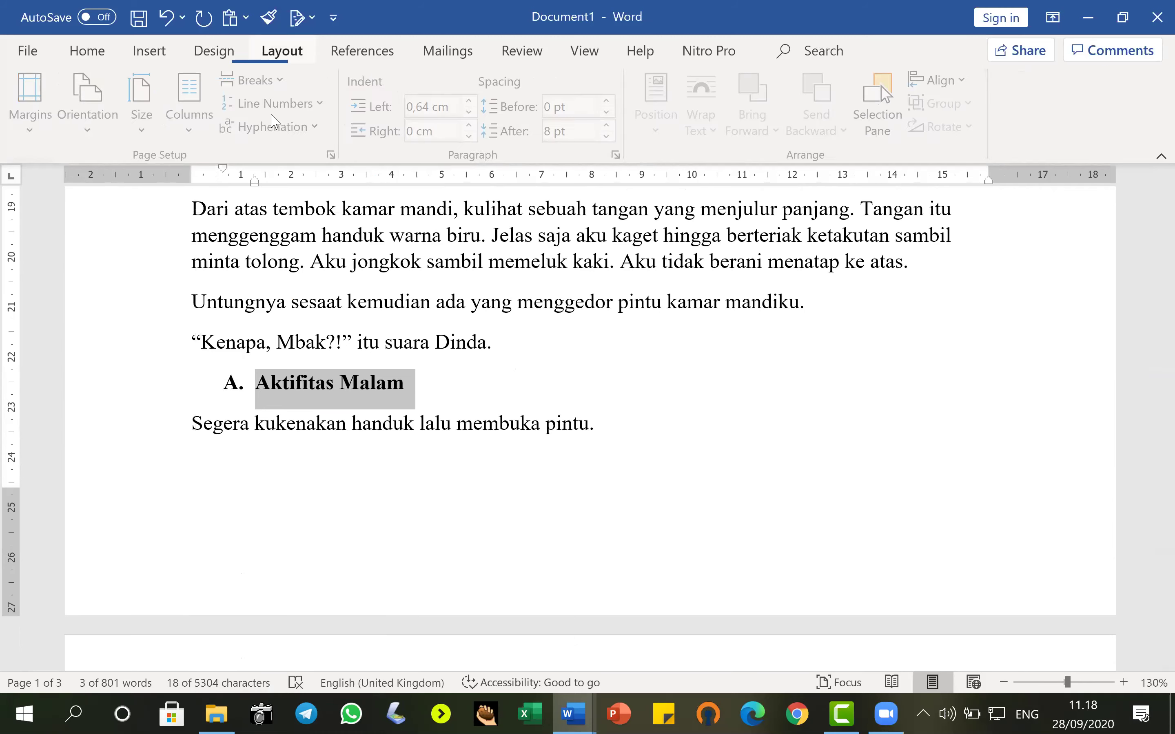
pyautogui.click(469, 112)
pyautogui.click(469, 111)
pyautogui.click(469, 112)
pyautogui.click(469, 112)
pyautogui.click(469, 112)
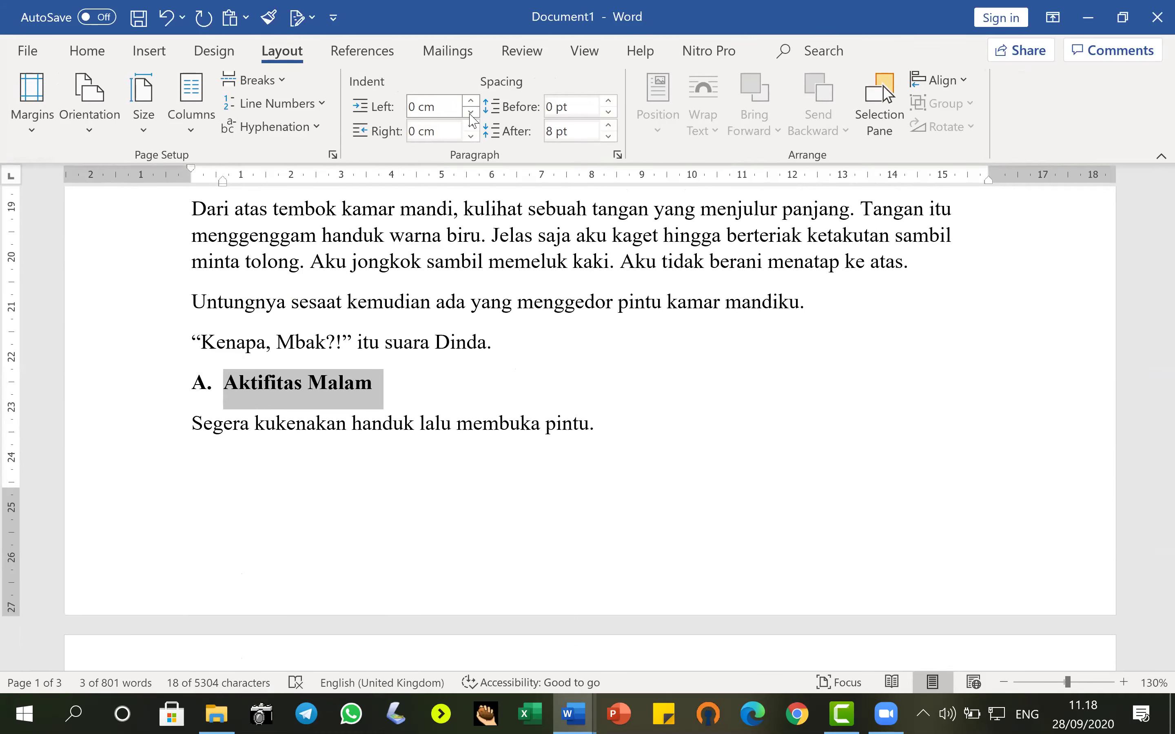
# Pick up the formatting of "A. Aktifitas Malam" with Format Painter.
pyautogui.click(96, 61)
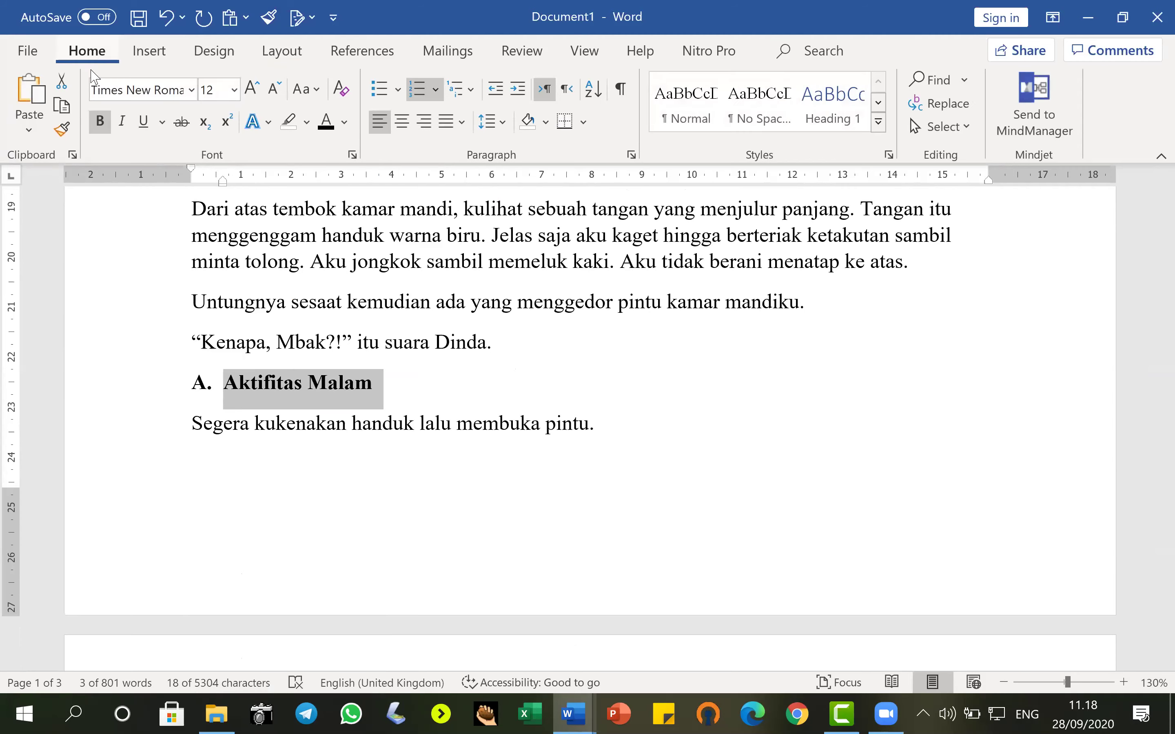
pyautogui.click(61, 138)
pyautogui.scroll(-10, 309, 364)
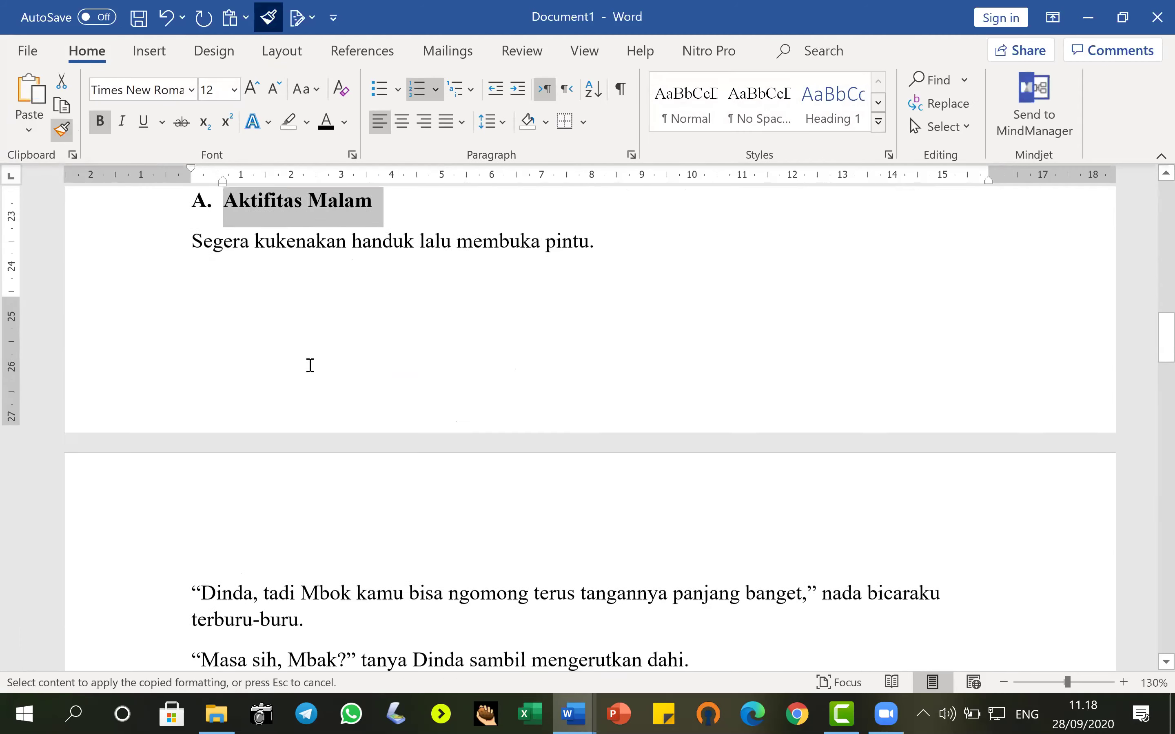
pyautogui.scroll(-1, 279, 377)
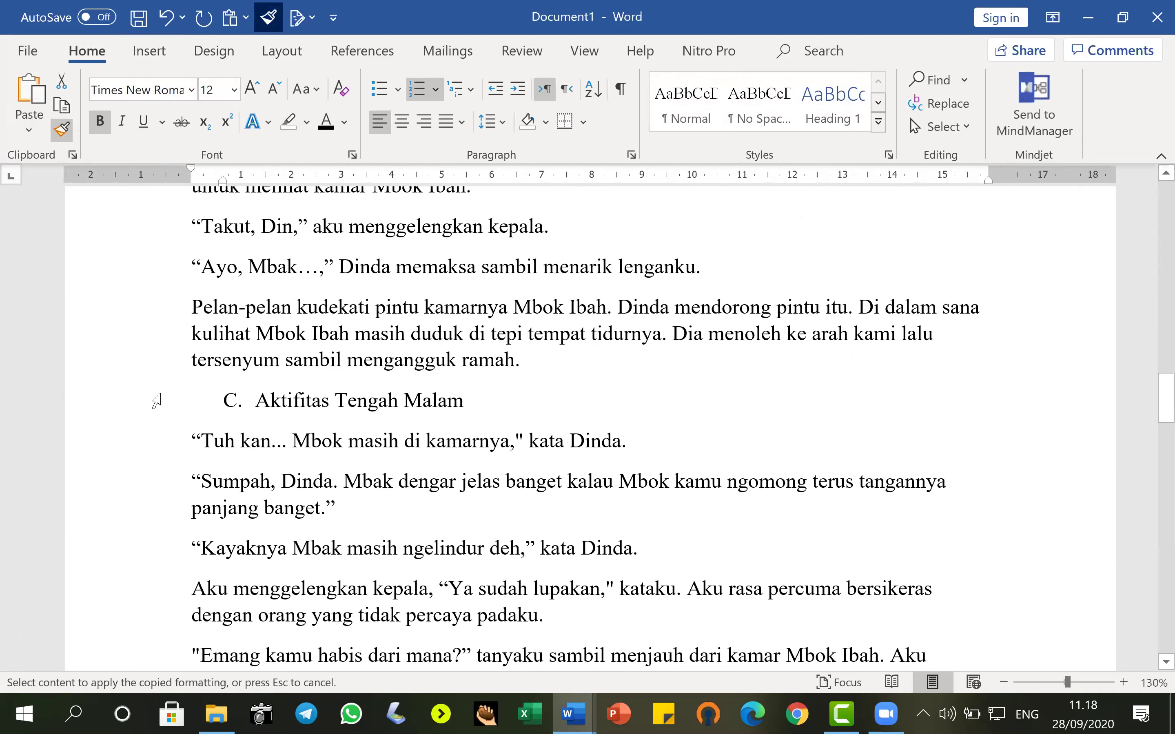
# Apply the bold lettered heading format to "Aktifitas Tengah Malam", making it B.
pyautogui.click(143, 406)
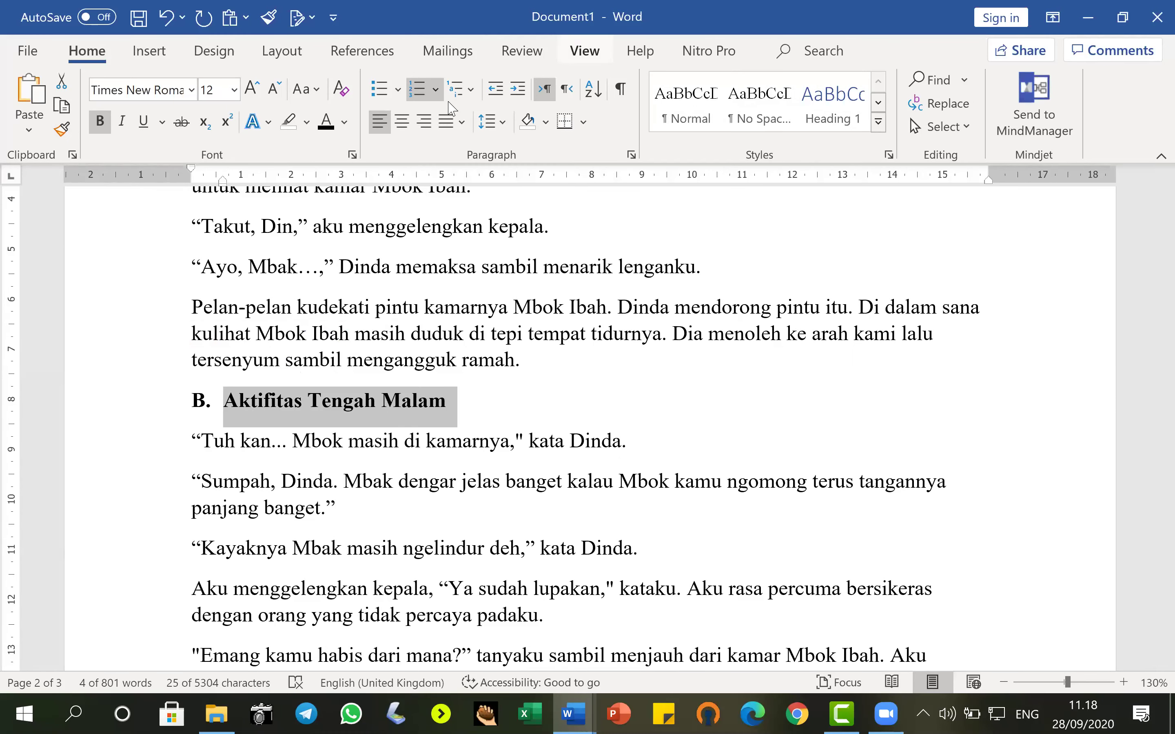
# Turn on the Navigation Pane to show the heading outline.
pyautogui.click(452, 128)
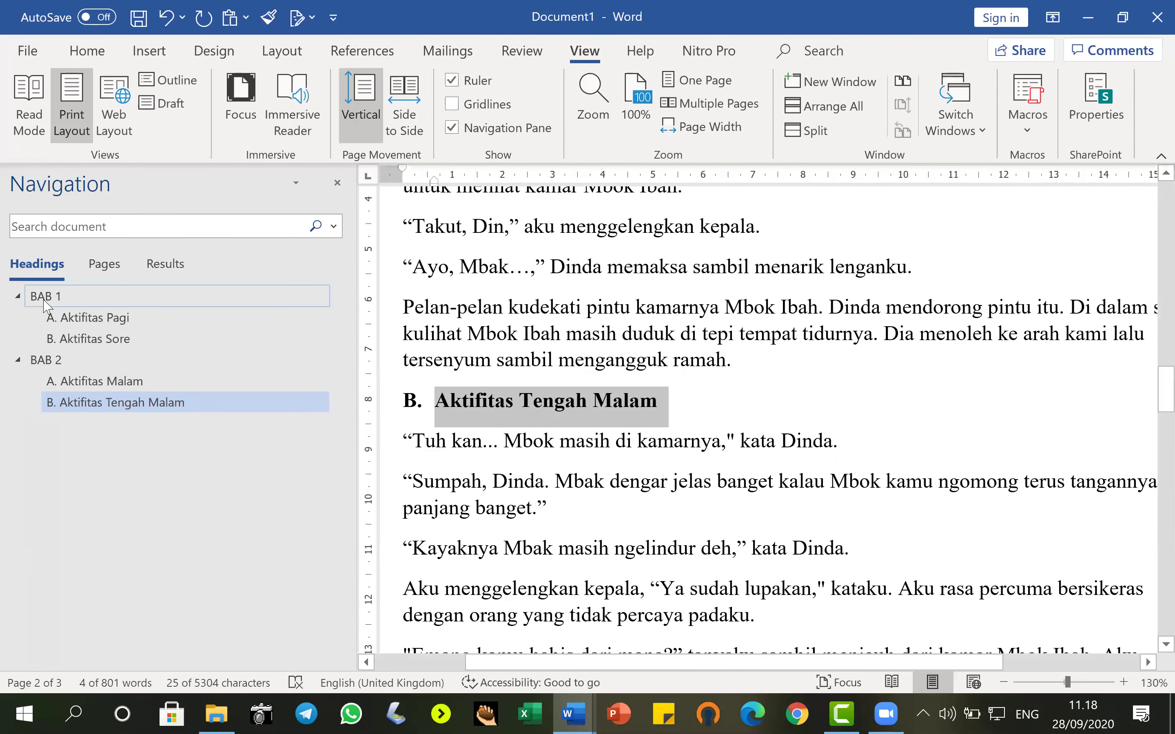
# Jump through A. Aktifitas Malam, B. Aktifitas Sore, A. Aktifitas Pagi, BAB 1, then BAB 2.
pyautogui.click(75, 382)
pyautogui.click(78, 338)
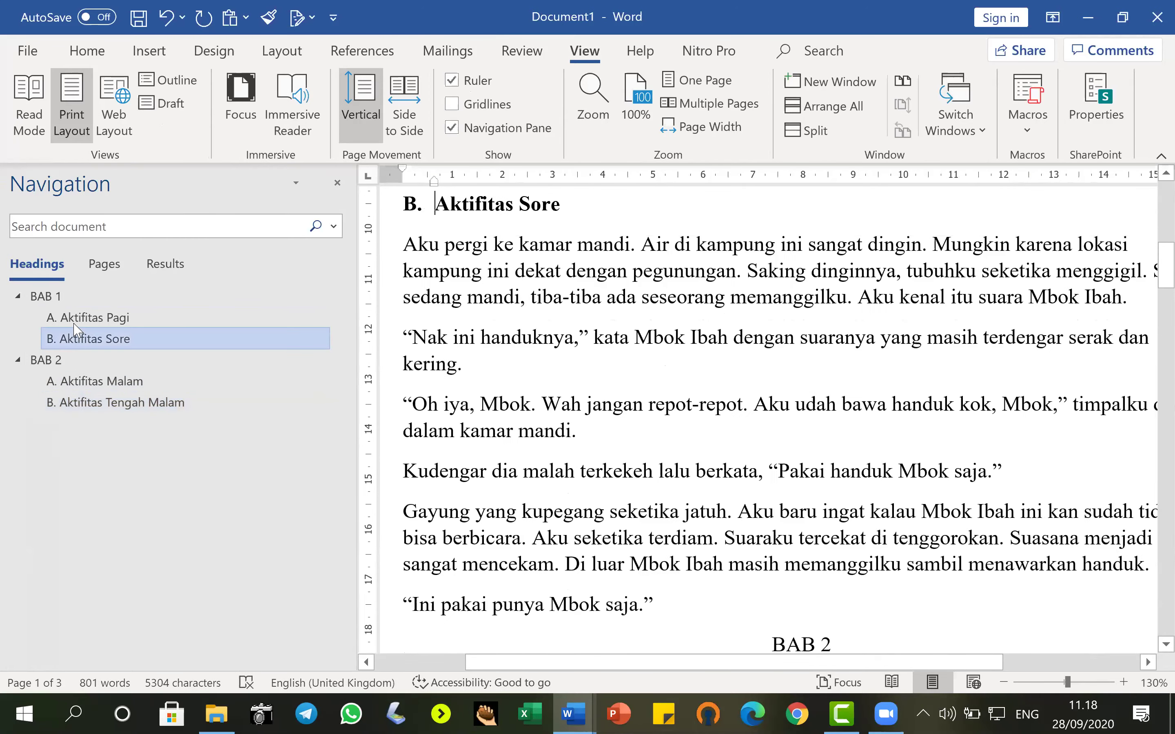
pyautogui.click(68, 314)
pyautogui.click(53, 297)
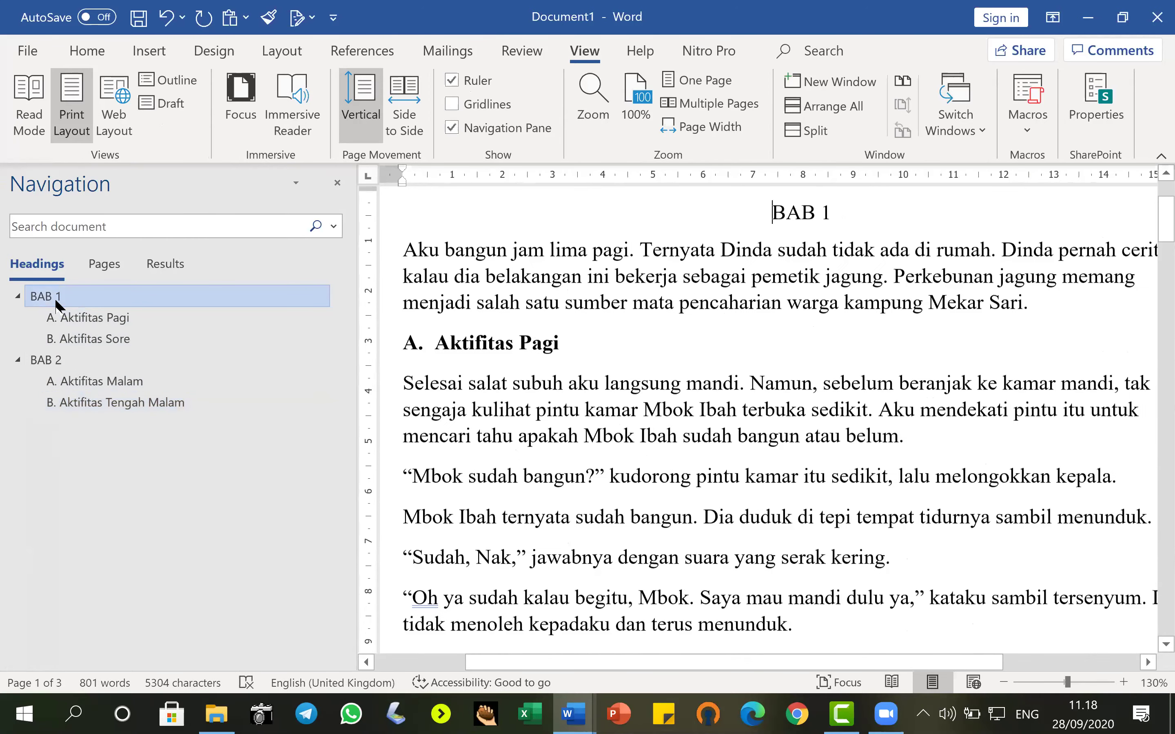
pyautogui.click(44, 360)
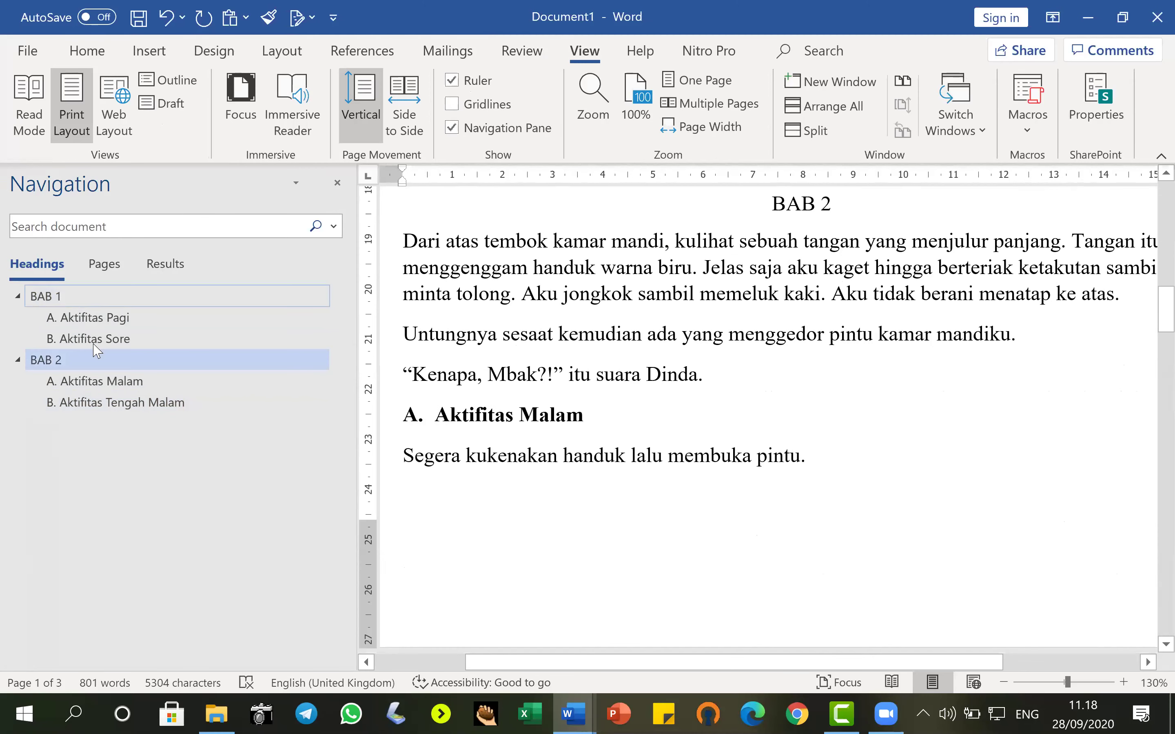
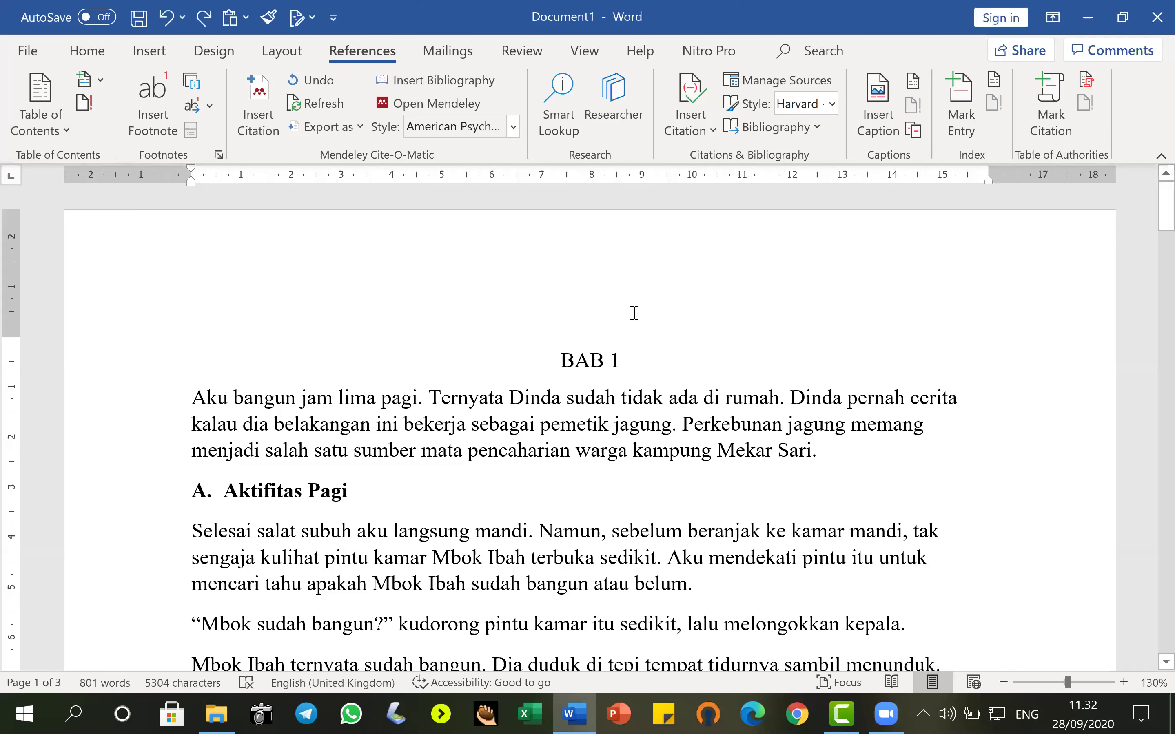
# Launch Mendeley from the Mendeley Cite-O-Matic group on the References tab.
pyautogui.click(395, 100)
# Change the citation style from Harvard to APA, then bring up the Insert Citation options.
pyautogui.click(832, 104)
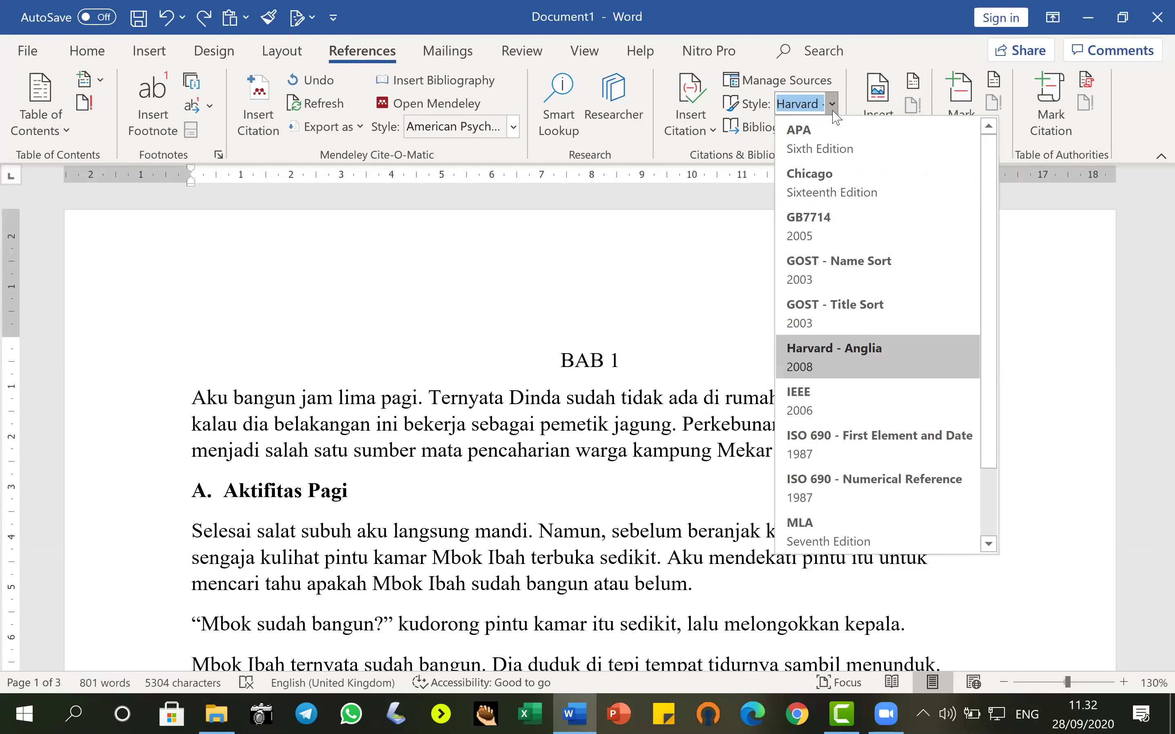
pyautogui.click(824, 141)
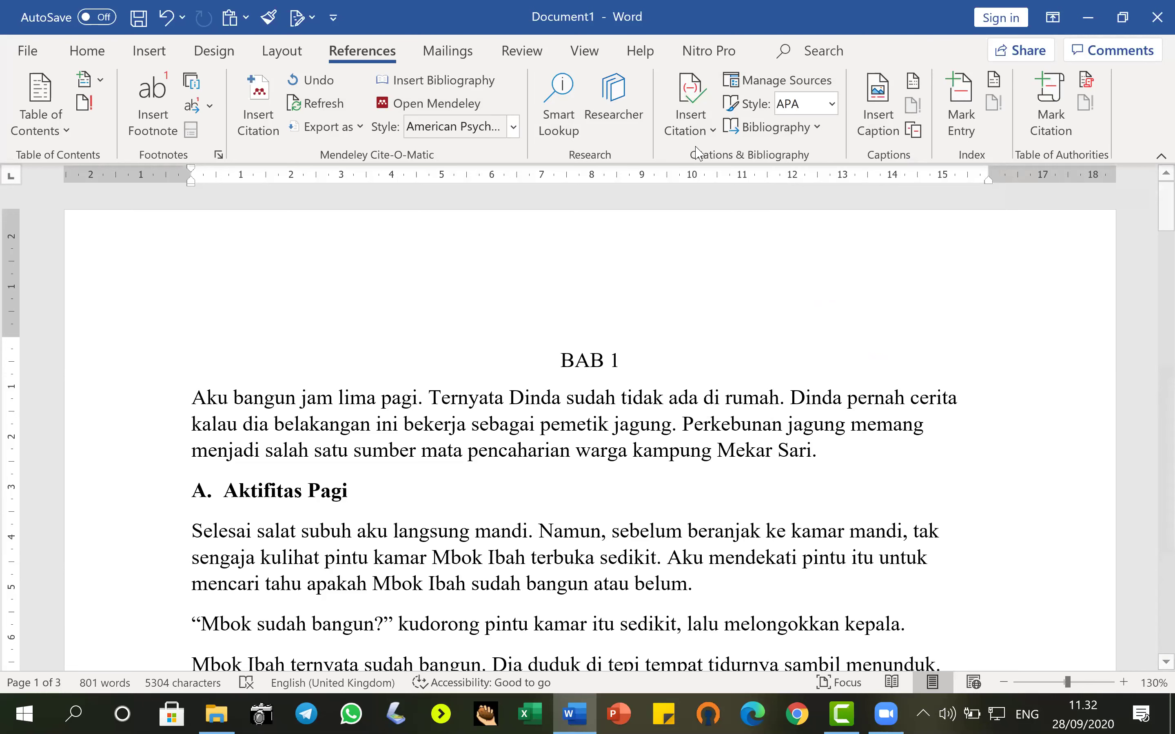
pyautogui.click(711, 130)
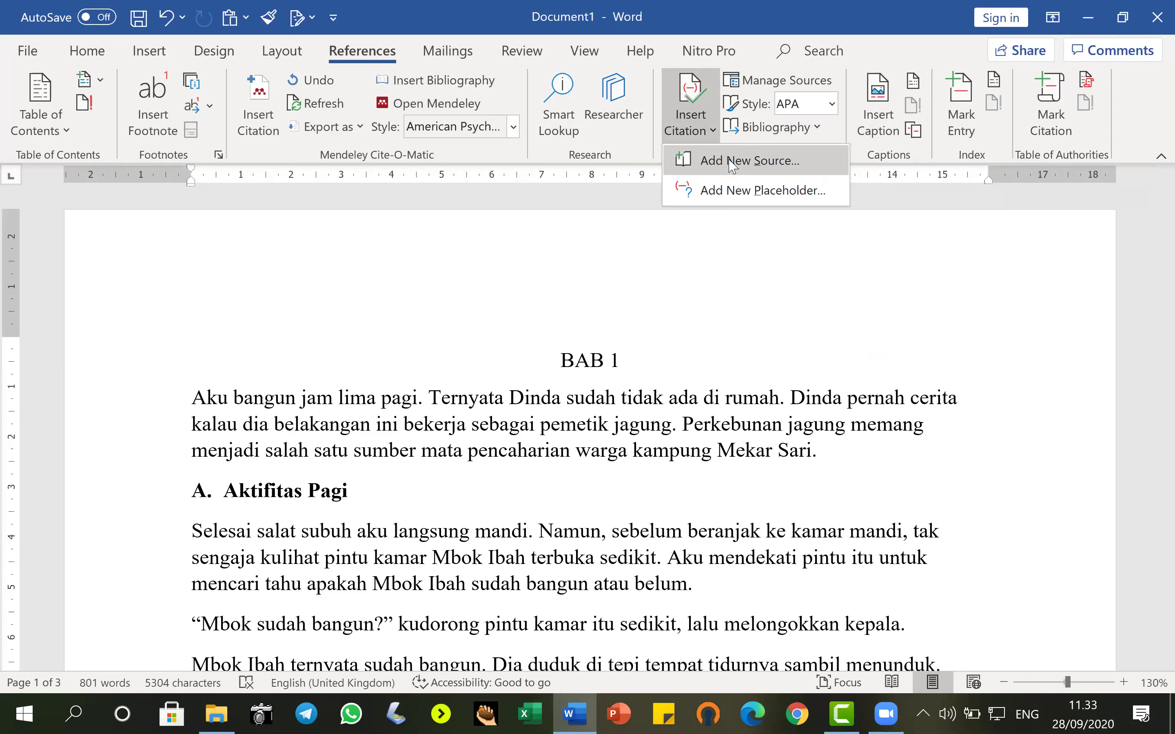
# Create a new Journal Article source and enter its author.
pyautogui.click(733, 165)
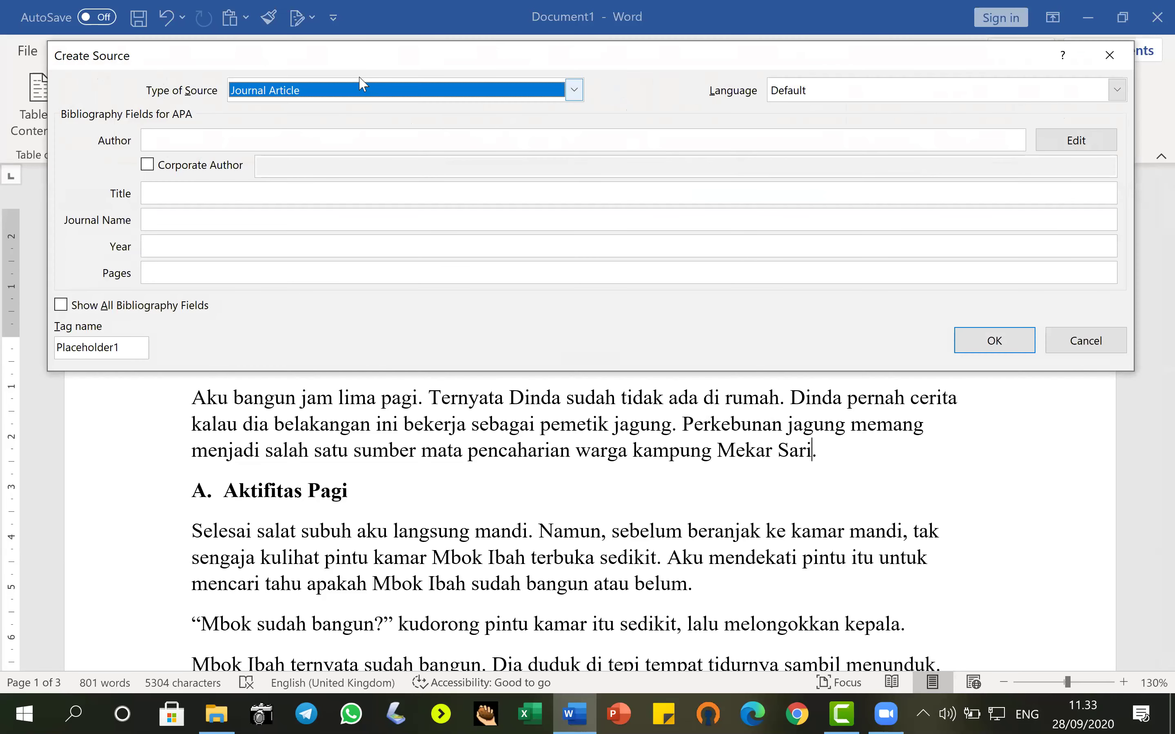
pyautogui.click(574, 90)
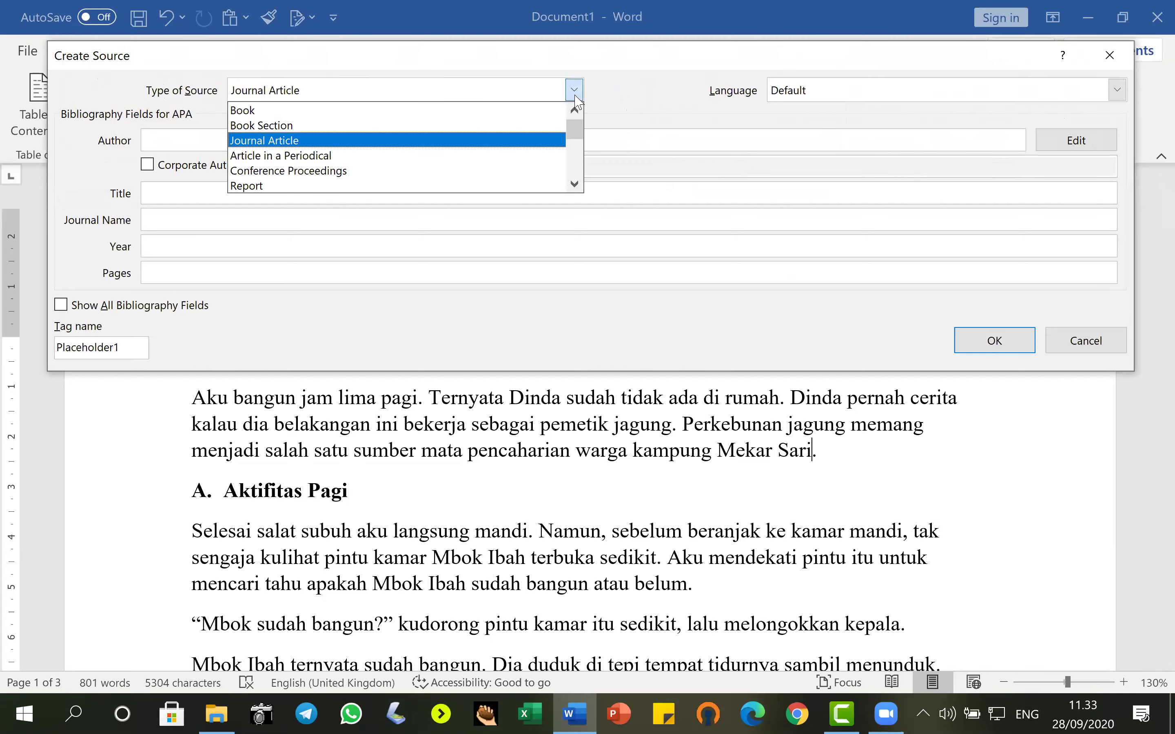
pyautogui.click(290, 141)
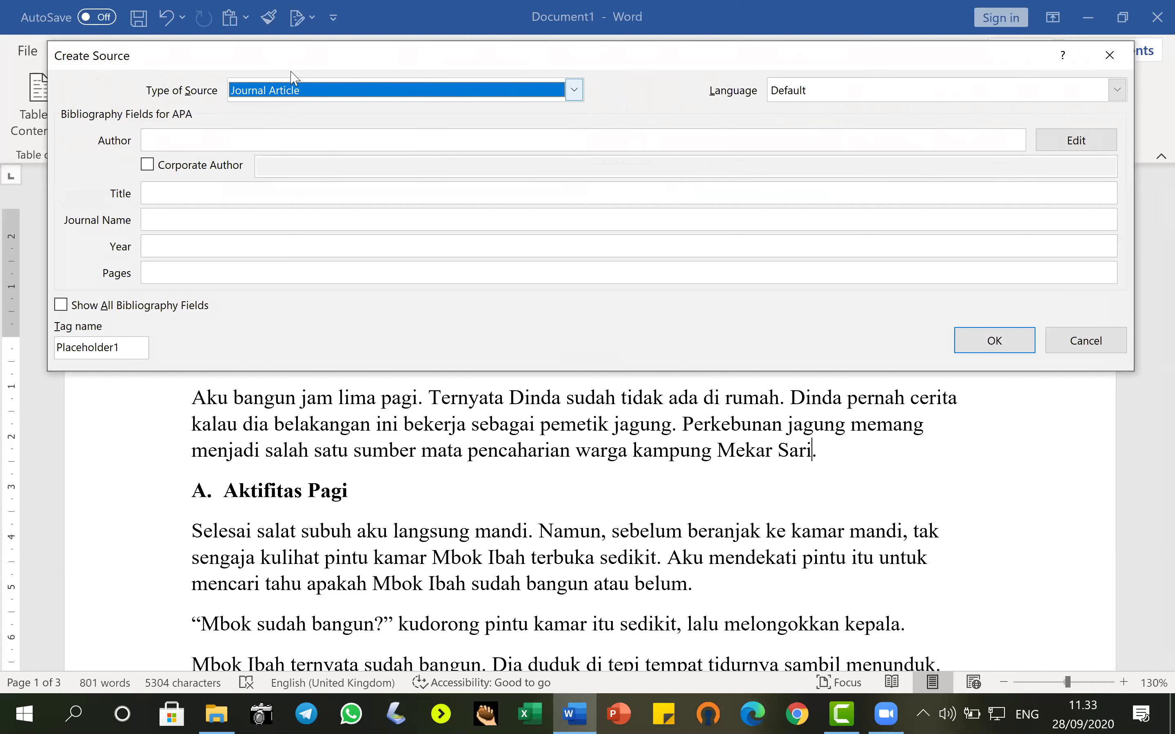
pyautogui.click(218, 140)
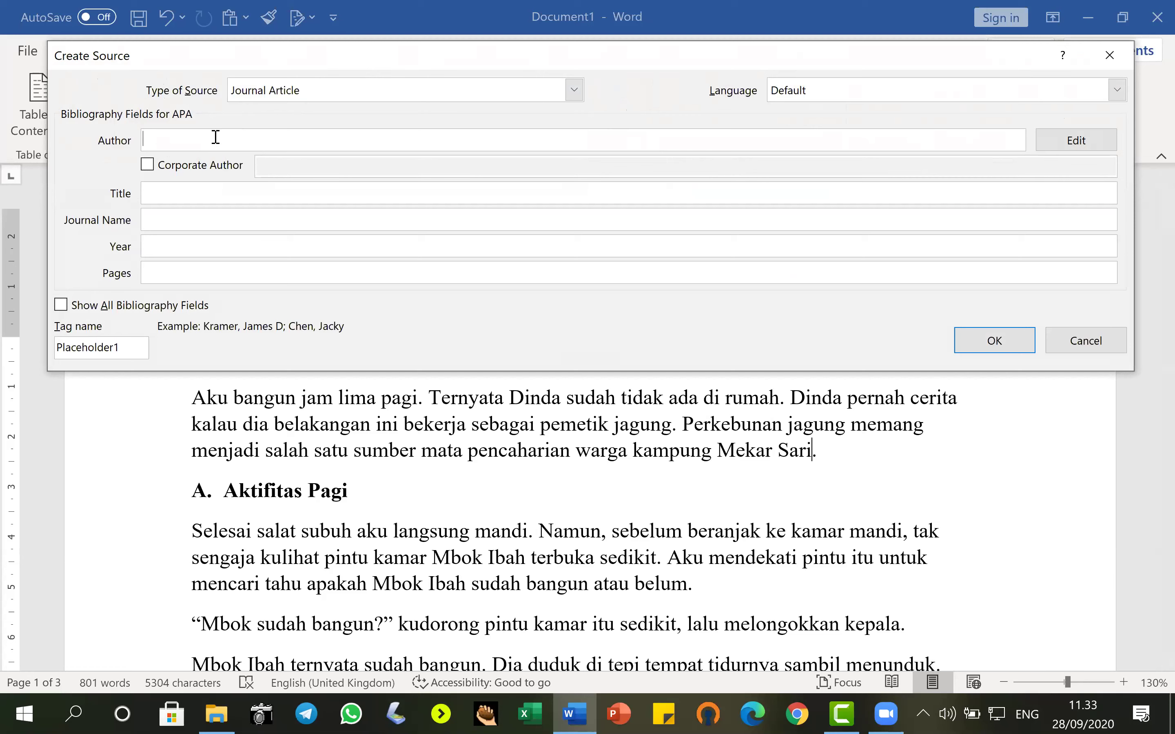
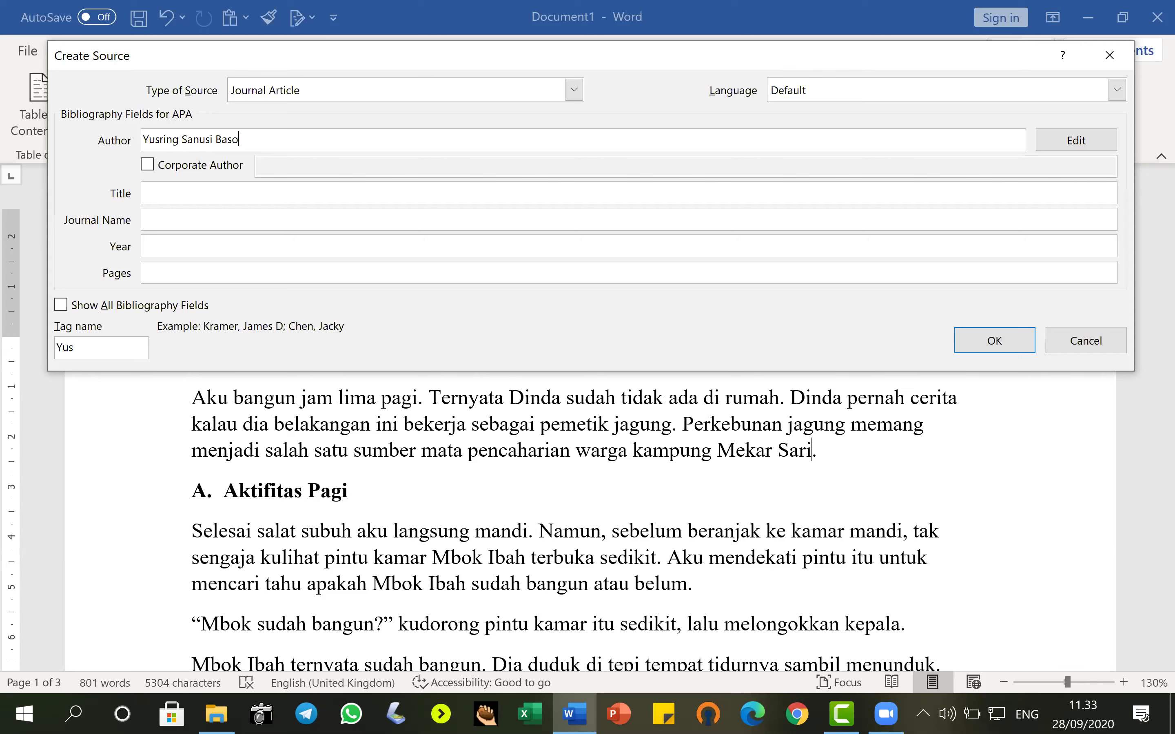
# Fill in title Wanita Hamil, journal nady al-Adab, year 2020, pages 17-18, and insert the citation.
pyautogui.click(159, 187)
pyautogui.write('Wanita Hamil')
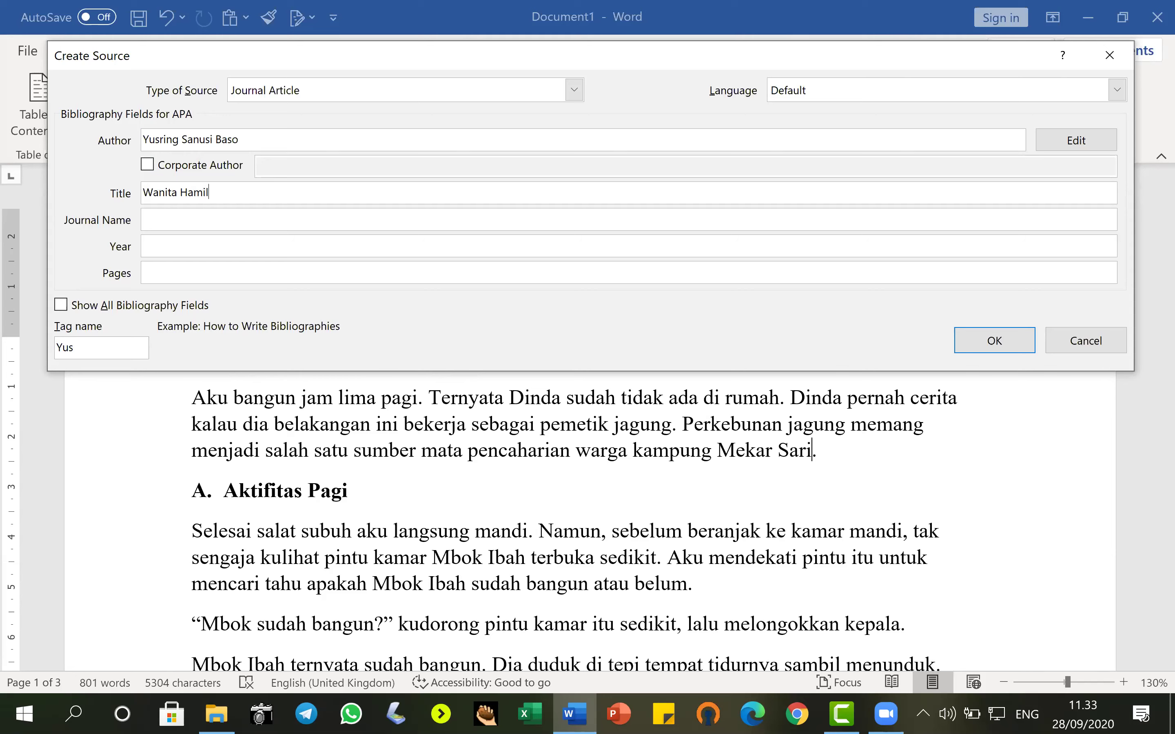
pyautogui.press('Tab')
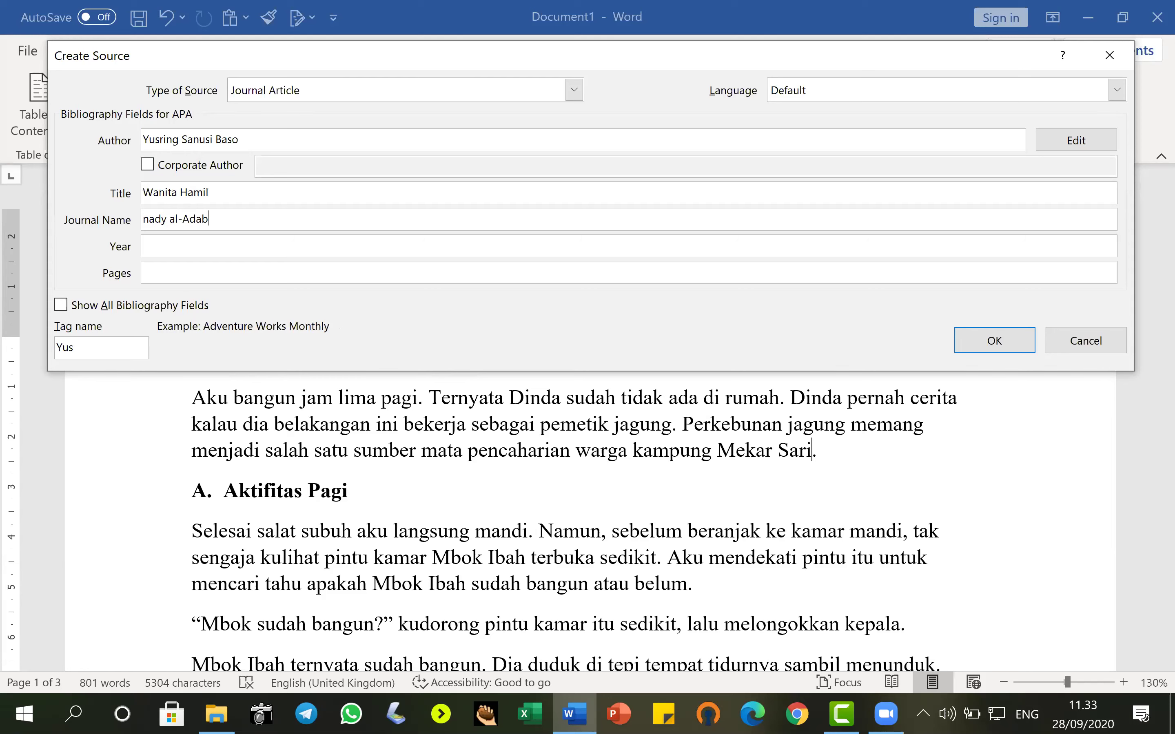
pyautogui.press('Tab')
pyautogui.write('2020')
pyautogui.press('Tab')
pyautogui.write('17-18')
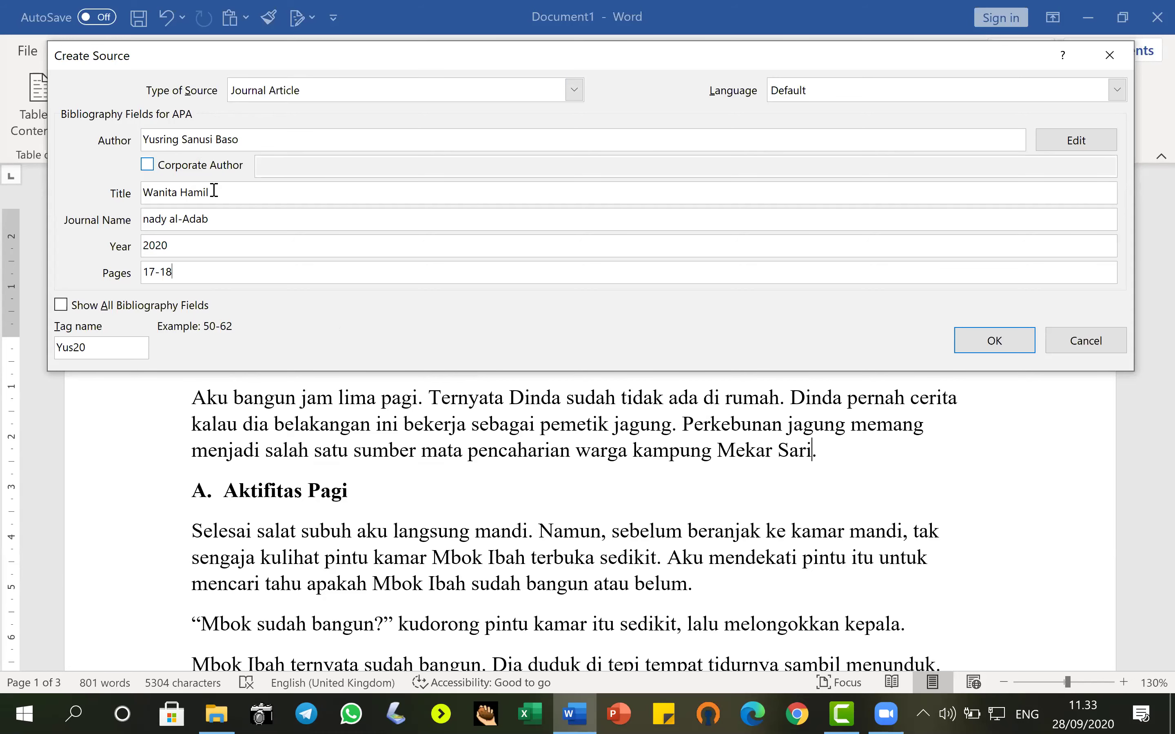
pyautogui.click(972, 339)
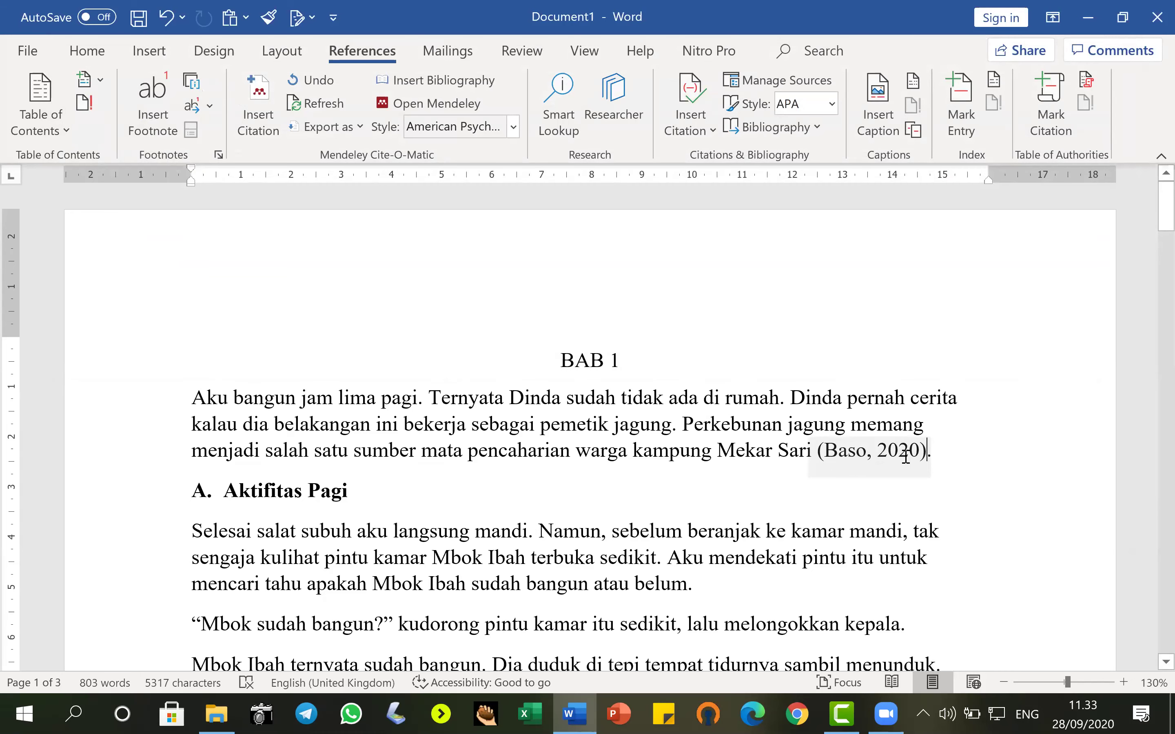
# After the word 'belum', start a new citation source of type Book.
pyautogui.scroll(-2, 906, 457)
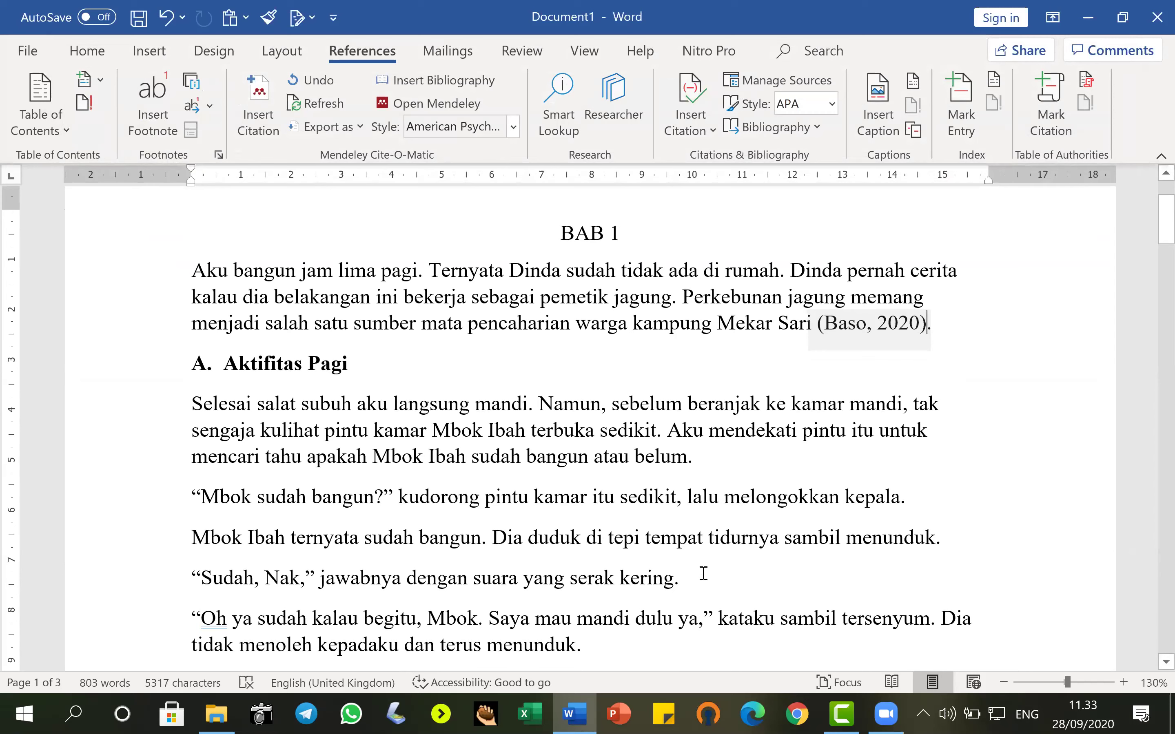
pyautogui.click(687, 457)
pyautogui.click(712, 131)
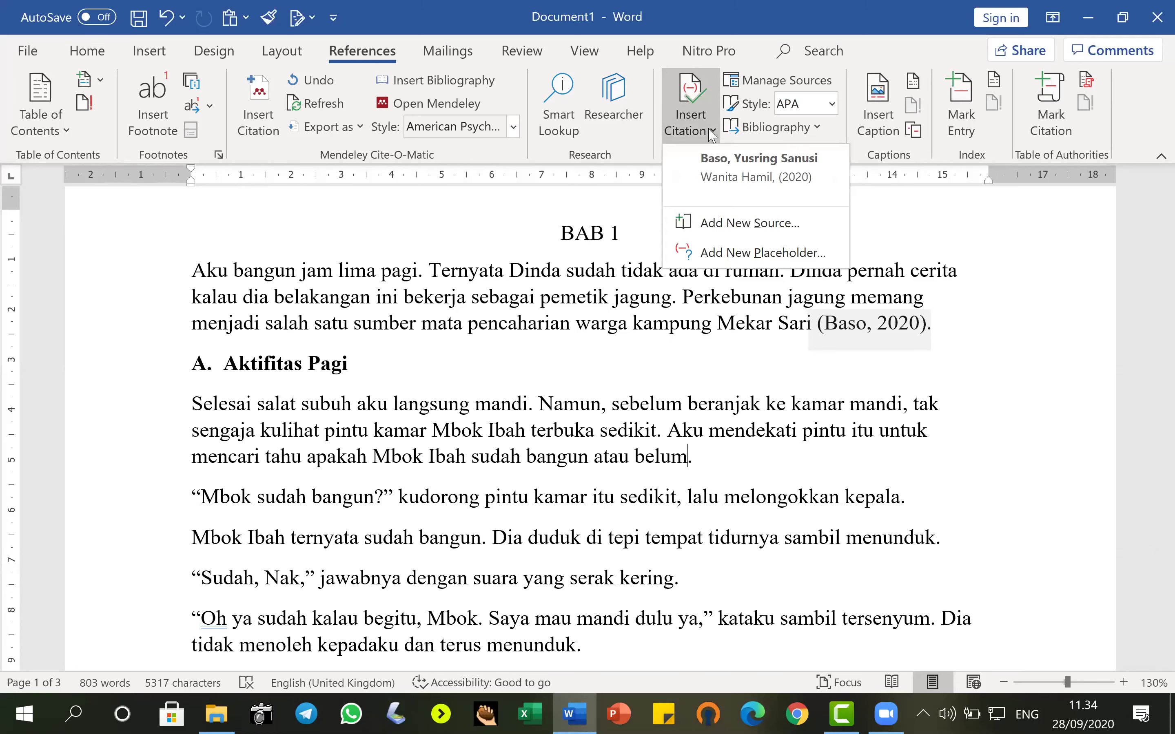
pyautogui.click(739, 224)
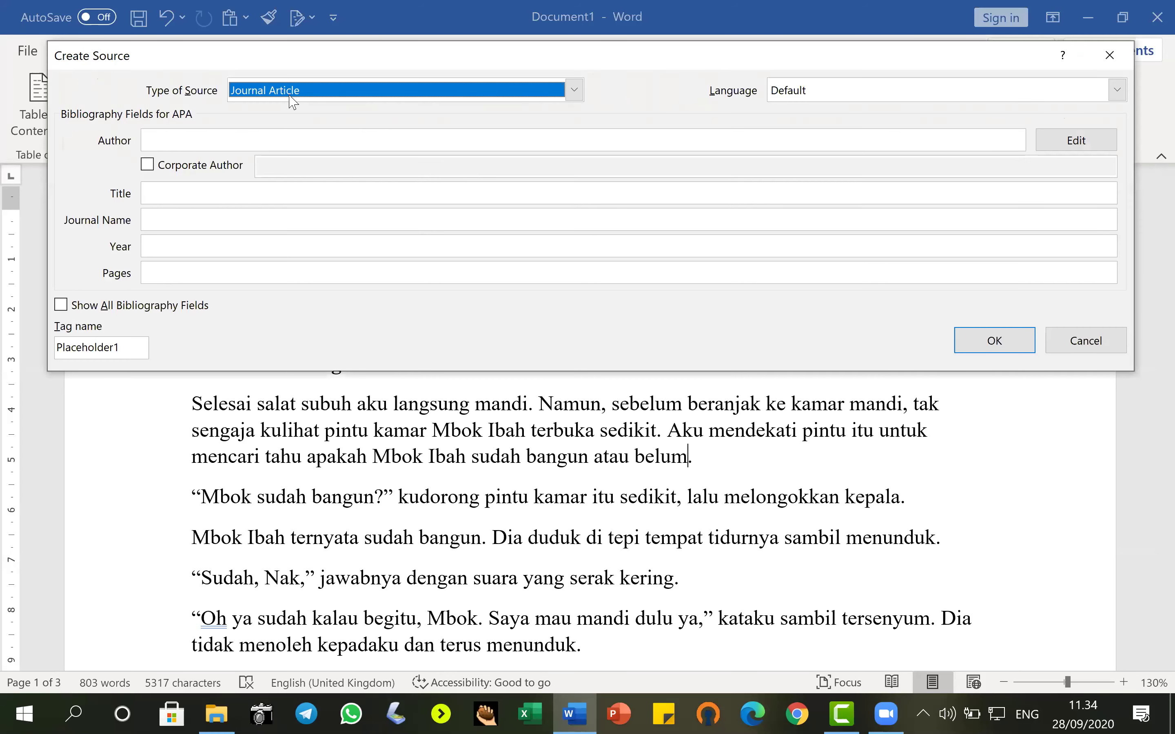
pyautogui.click(289, 93)
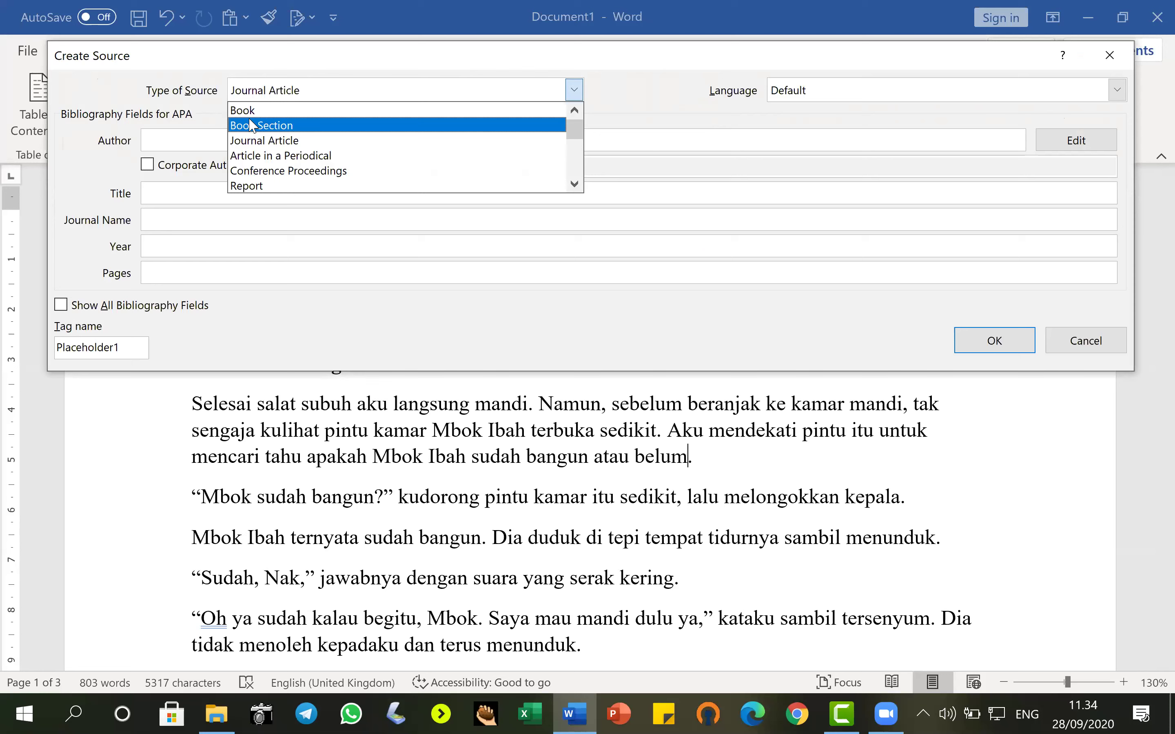
pyautogui.click(250, 111)
# Fill in author, title Kebidanan, year 2019, city Kendari and a CV. publisher, then insert the citation.
pyautogui.click(176, 140)
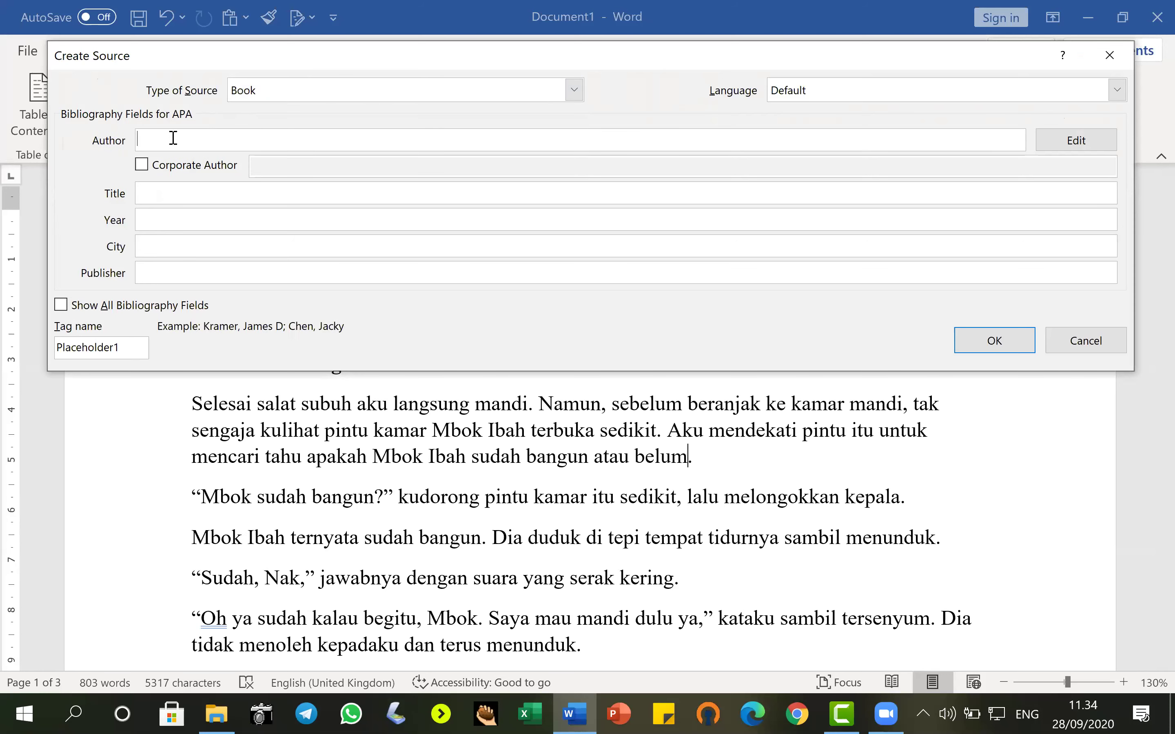
pyautogui.click(330, 190)
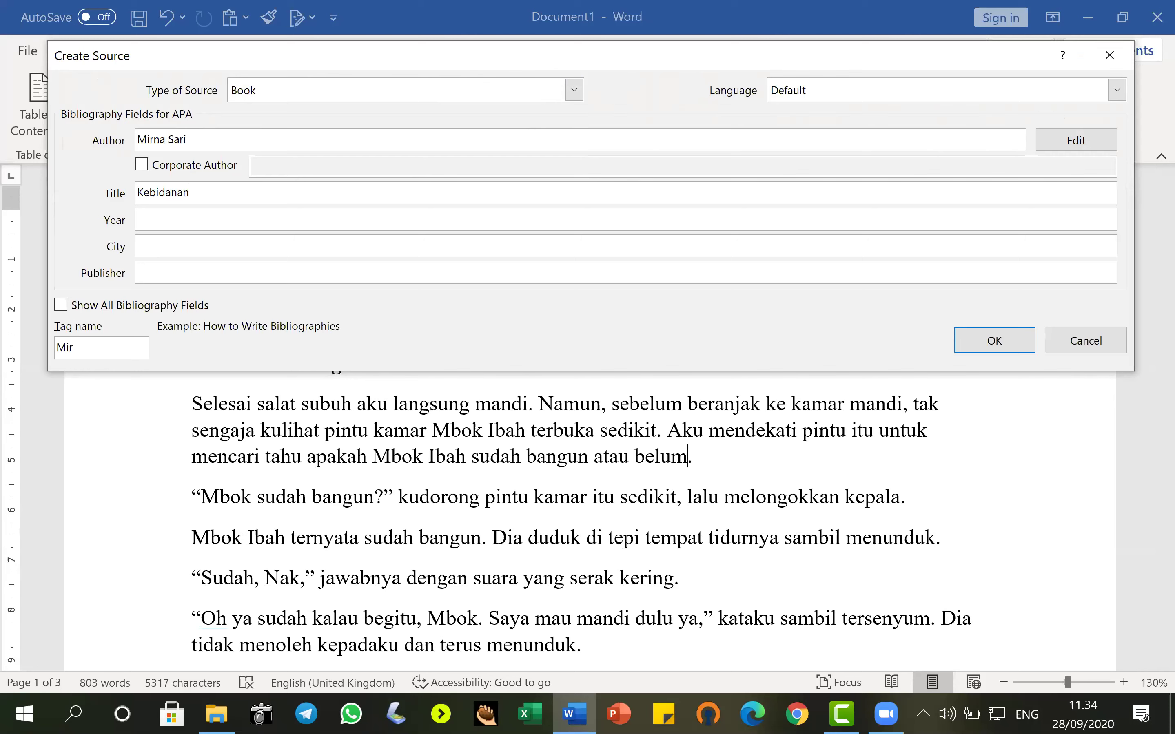
pyautogui.press('Tab')
pyautogui.write('2019')
pyautogui.press('Tab')
pyautogui.write('Kenda')
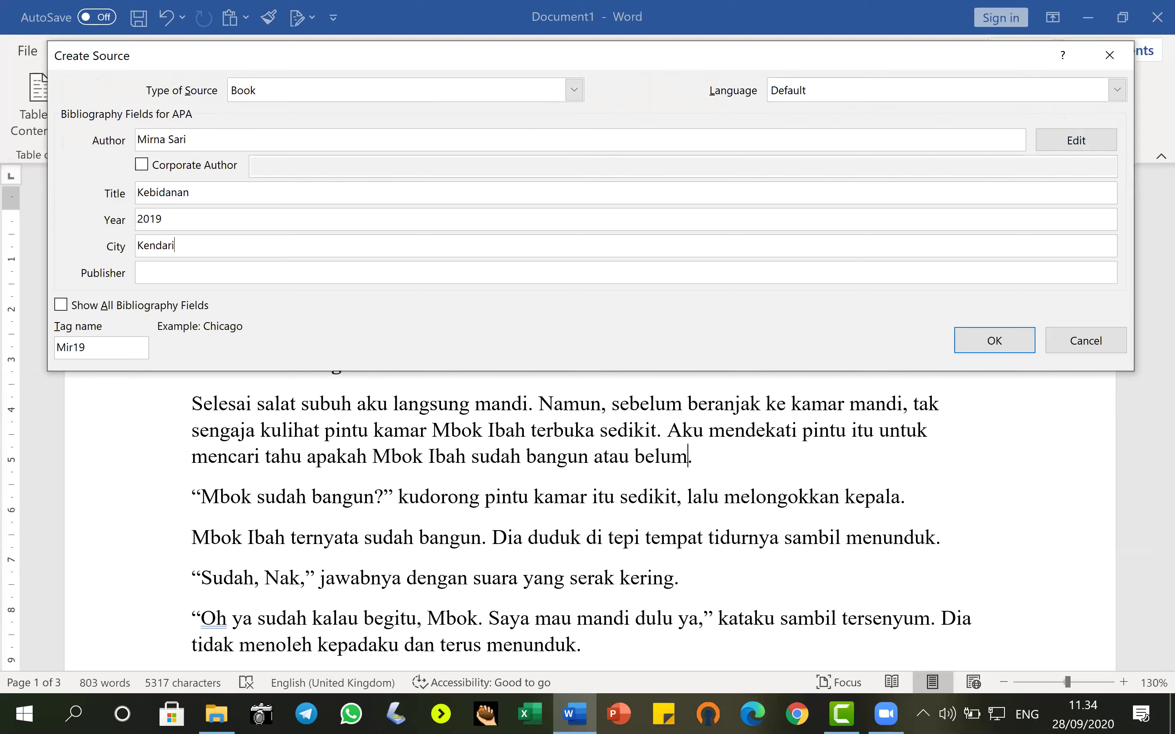
pyautogui.press('Tab')
pyautogui.write('PT Buatan Sendiri')
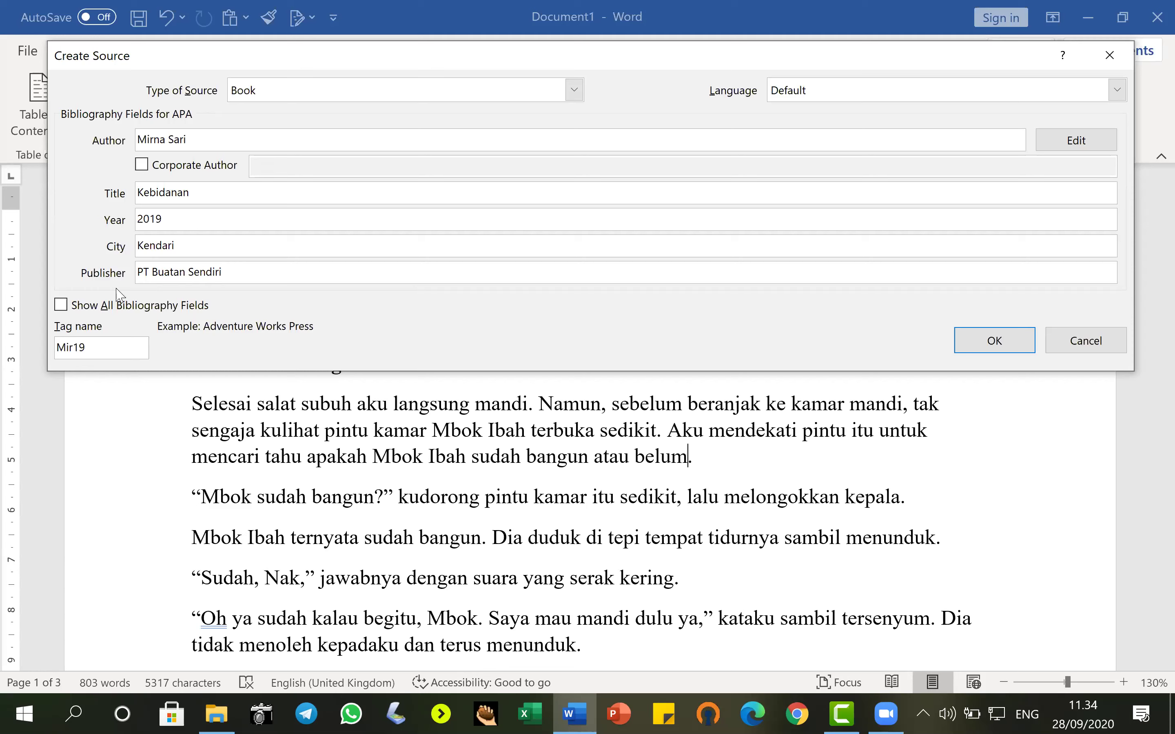
pyautogui.hotkey('shift', 'Home')
pyautogui.write('CV.')
pyautogui.click(977, 342)
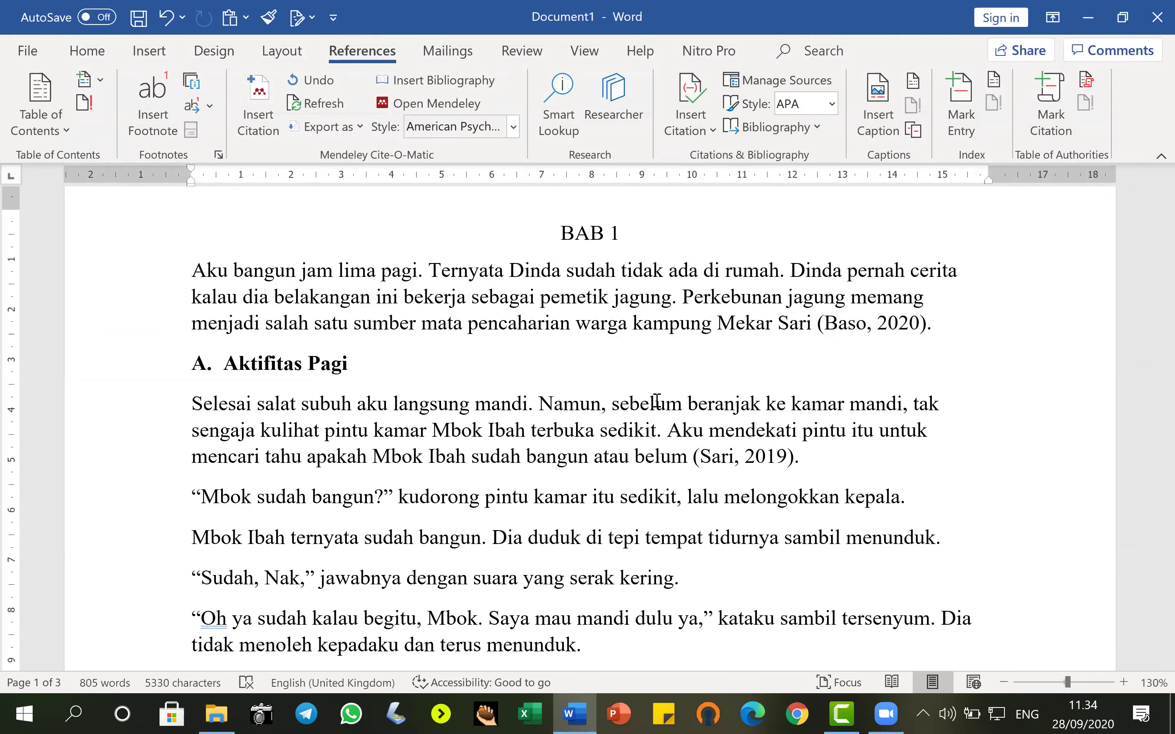
# Add an empty line after 'Siapa wanita itu?' on page 3 and open the Bibliography gallery.
pyautogui.scroll(-6, 1151, 251)
pyautogui.scroll(-20, 1152, 251)
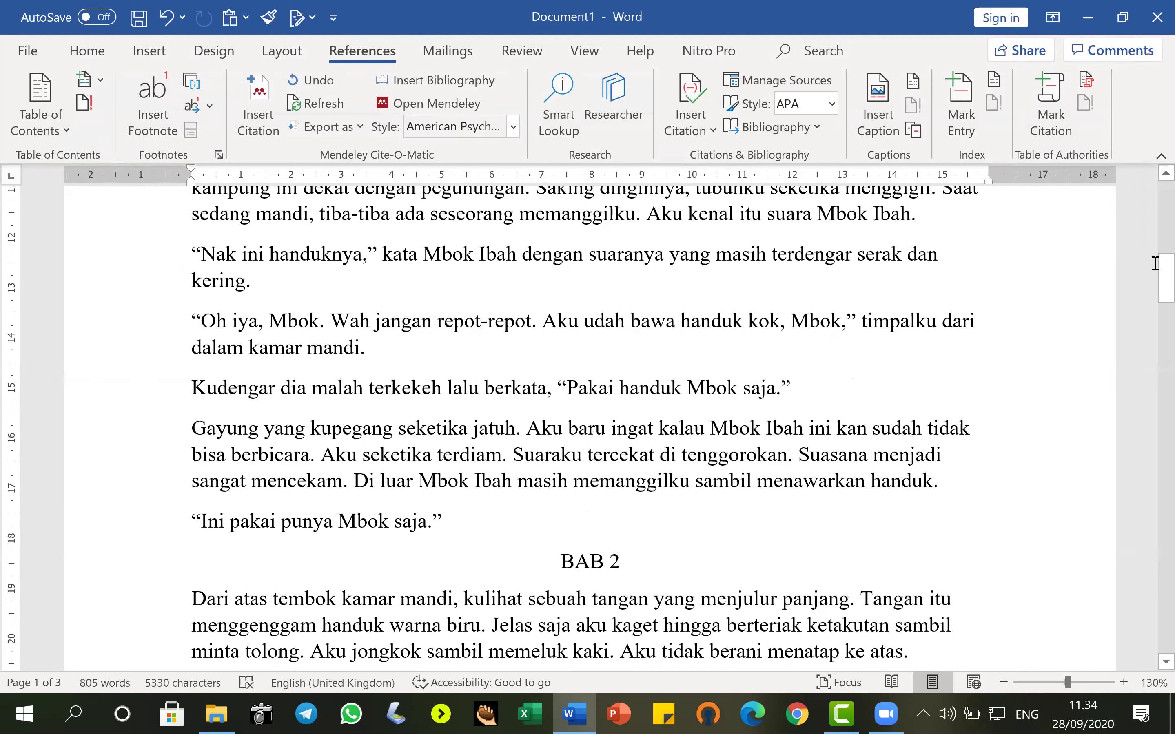
pyautogui.moveTo(1137, 616); pyautogui.dragTo(1137, 635)
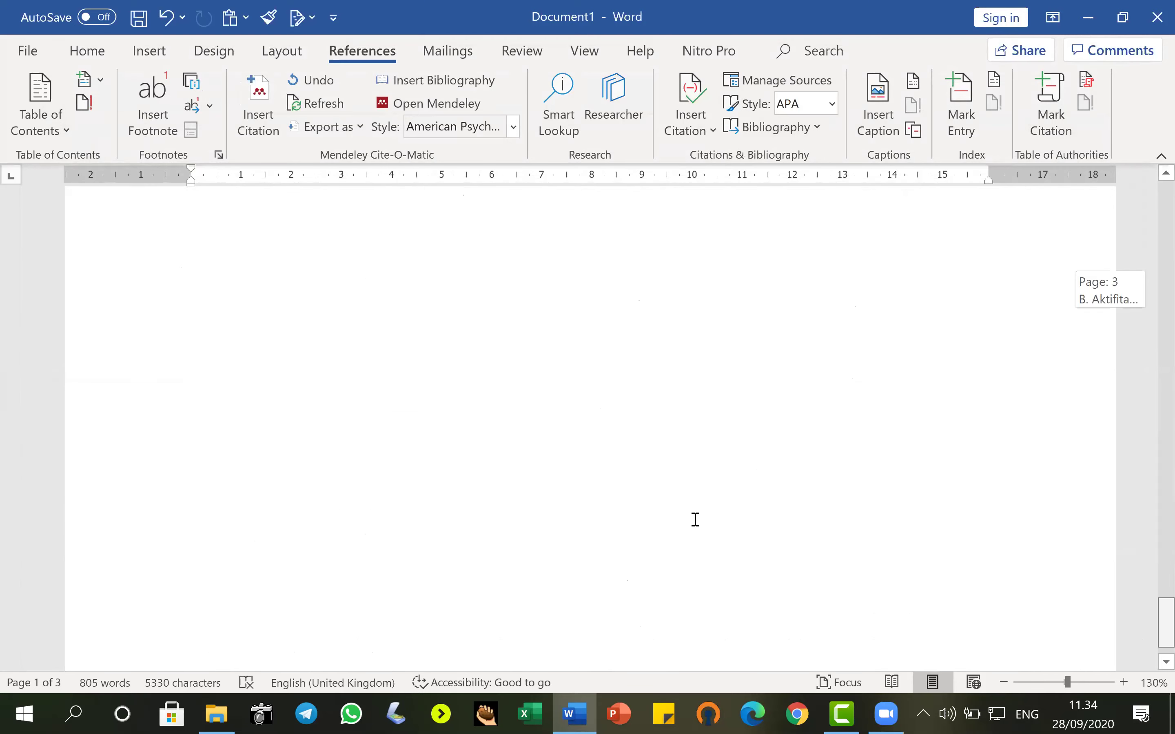
pyautogui.scroll(5, 498, 512)
pyautogui.click(738, 430)
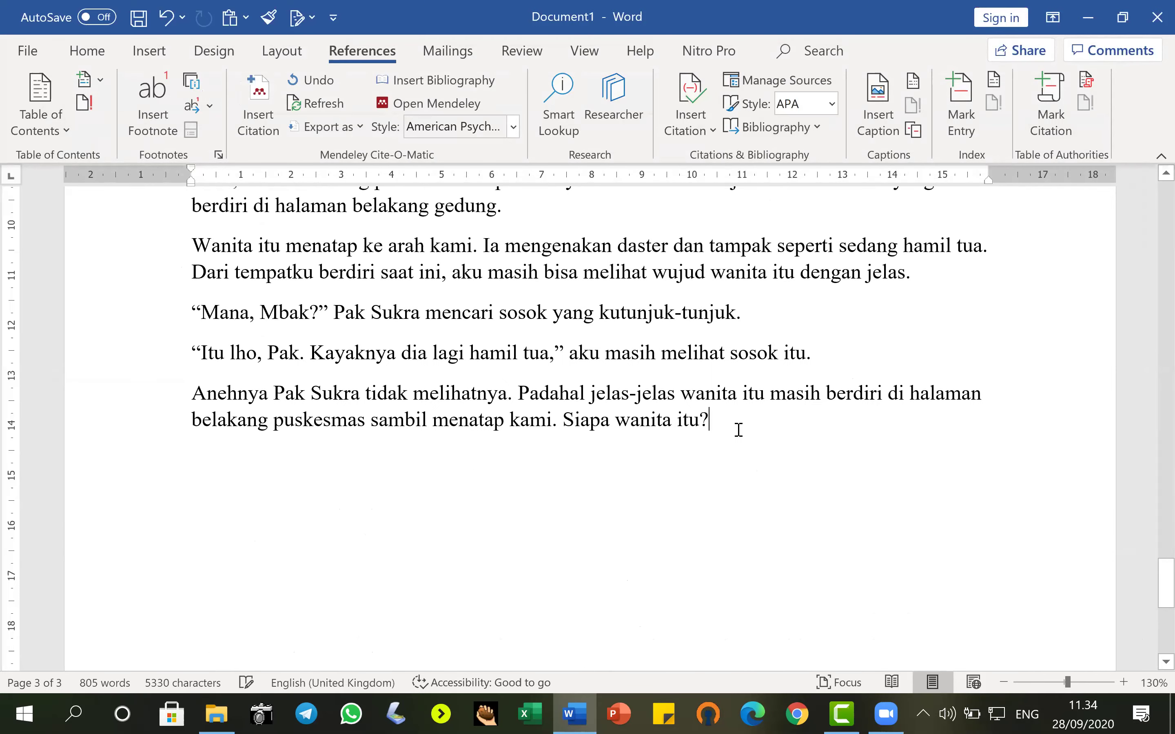
pyautogui.press('Return')
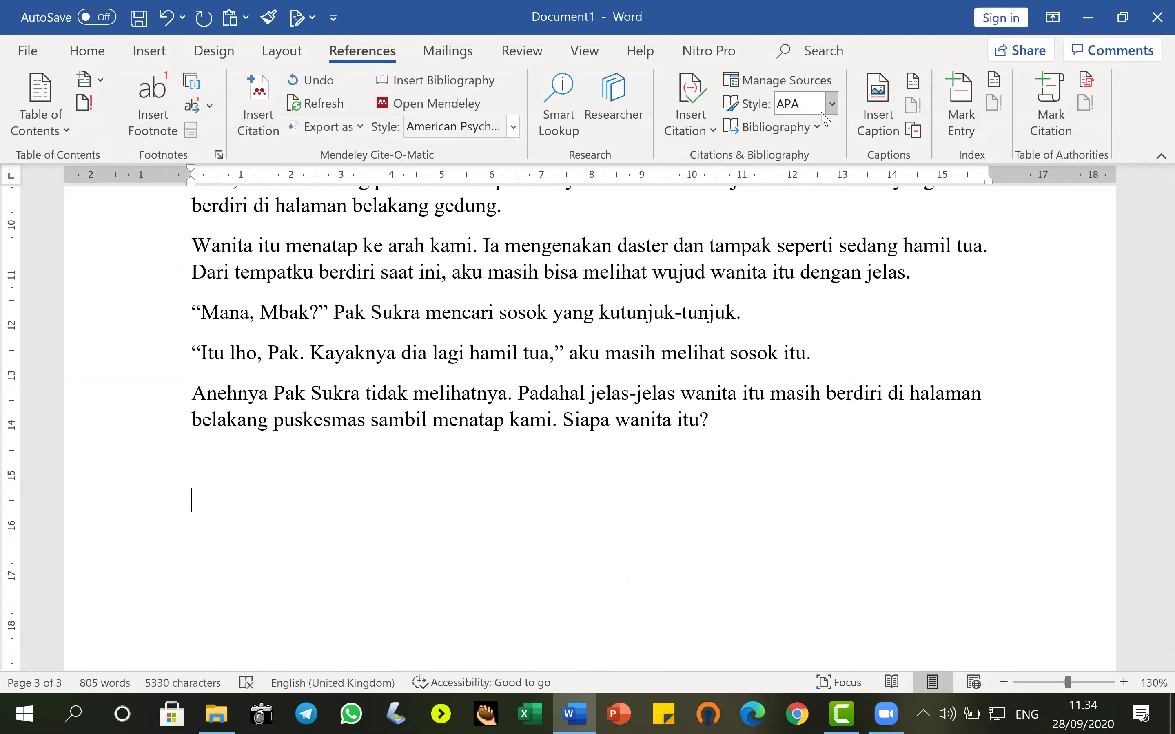
pyautogui.click(815, 128)
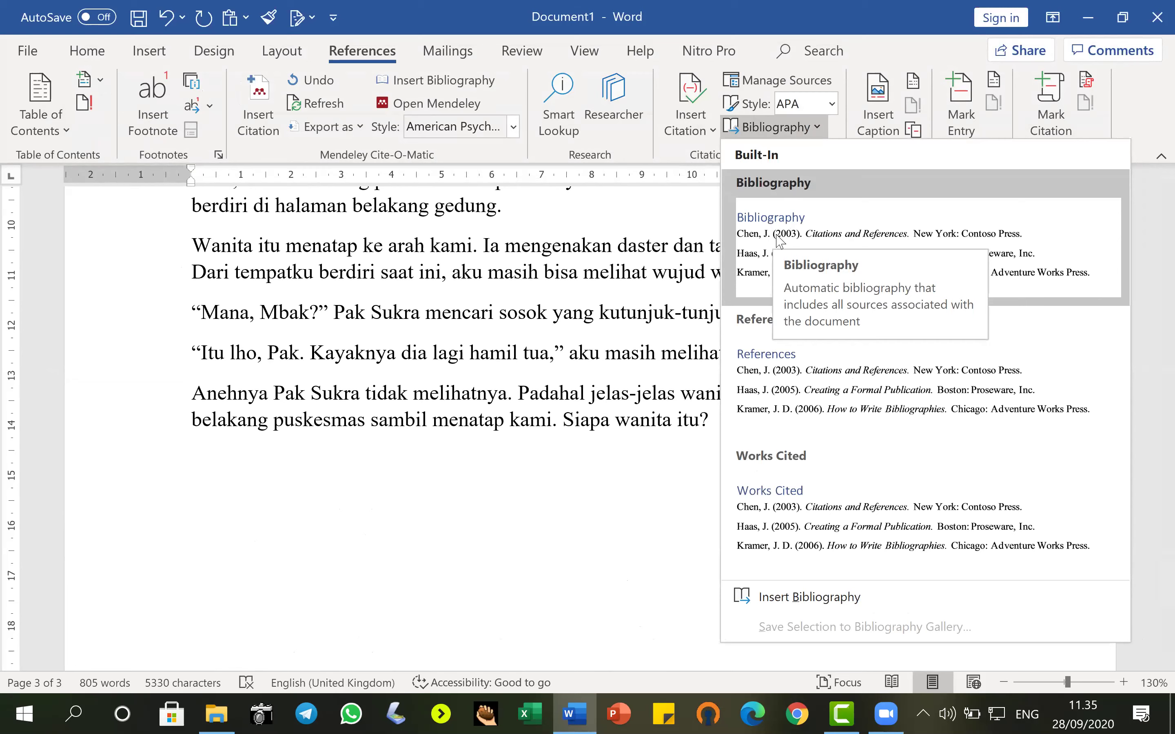
# Insert a Mendeley bibliography, then delete its placeholder line.
pyautogui.click(822, 599)
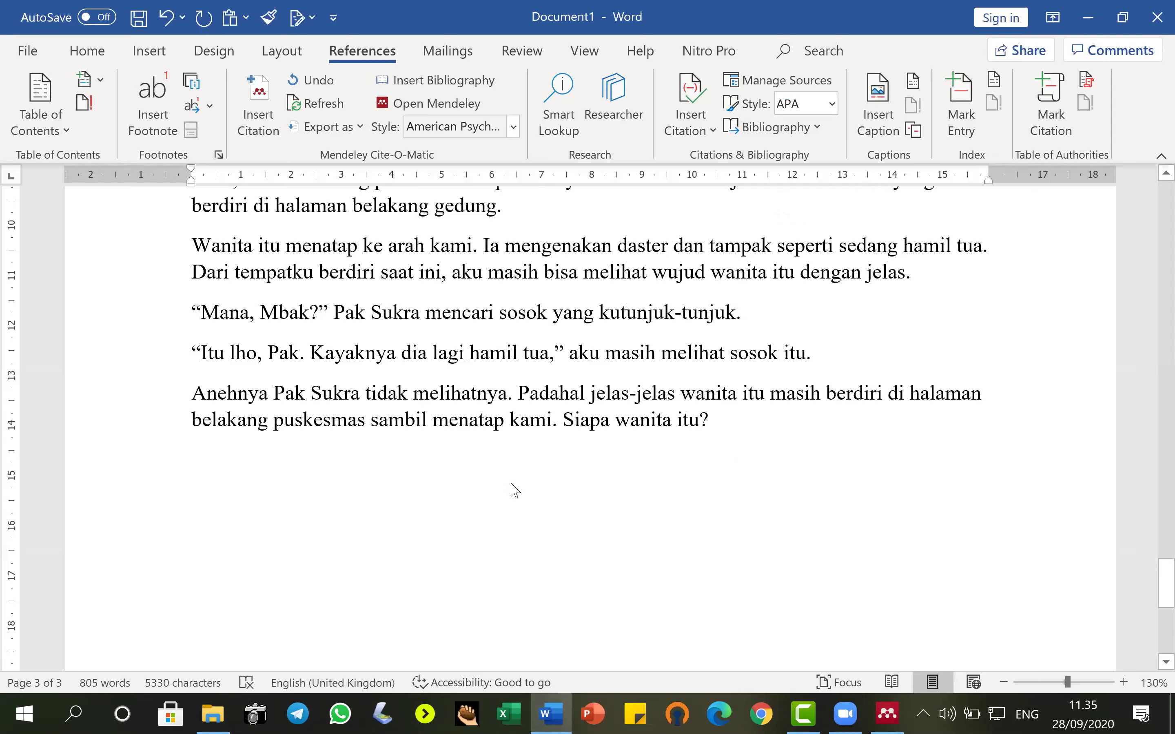
pyautogui.scroll(-2, 511, 478)
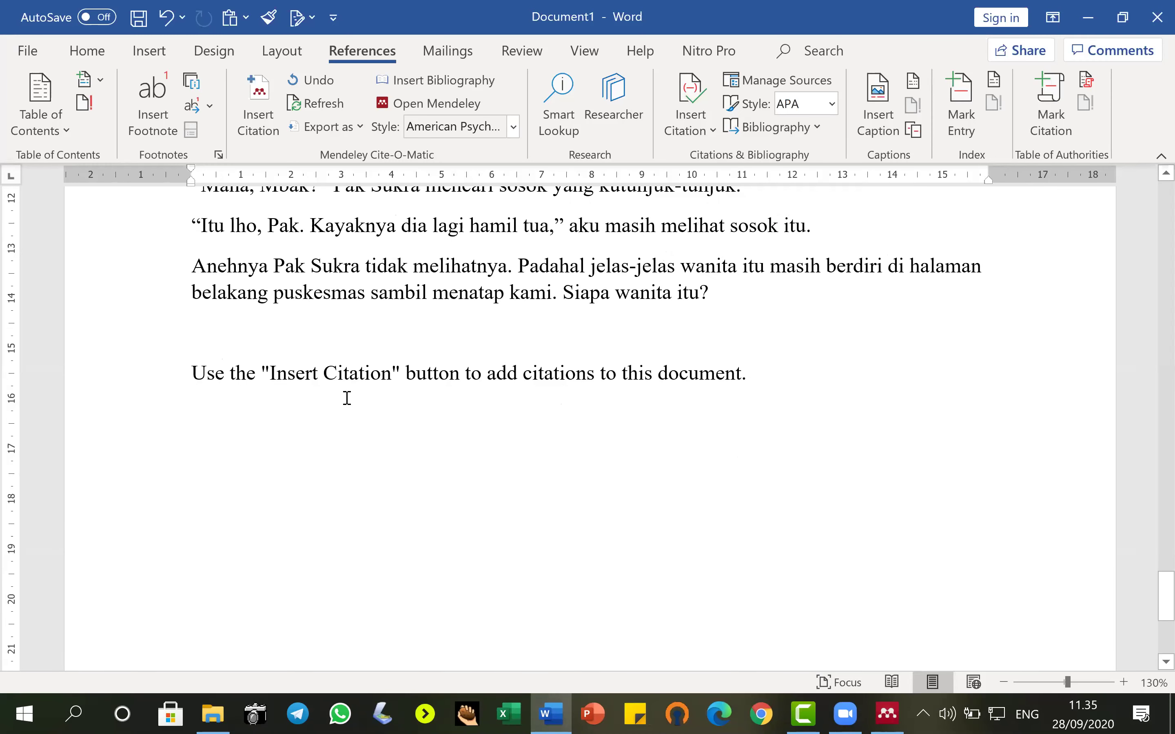
pyautogui.click(153, 379)
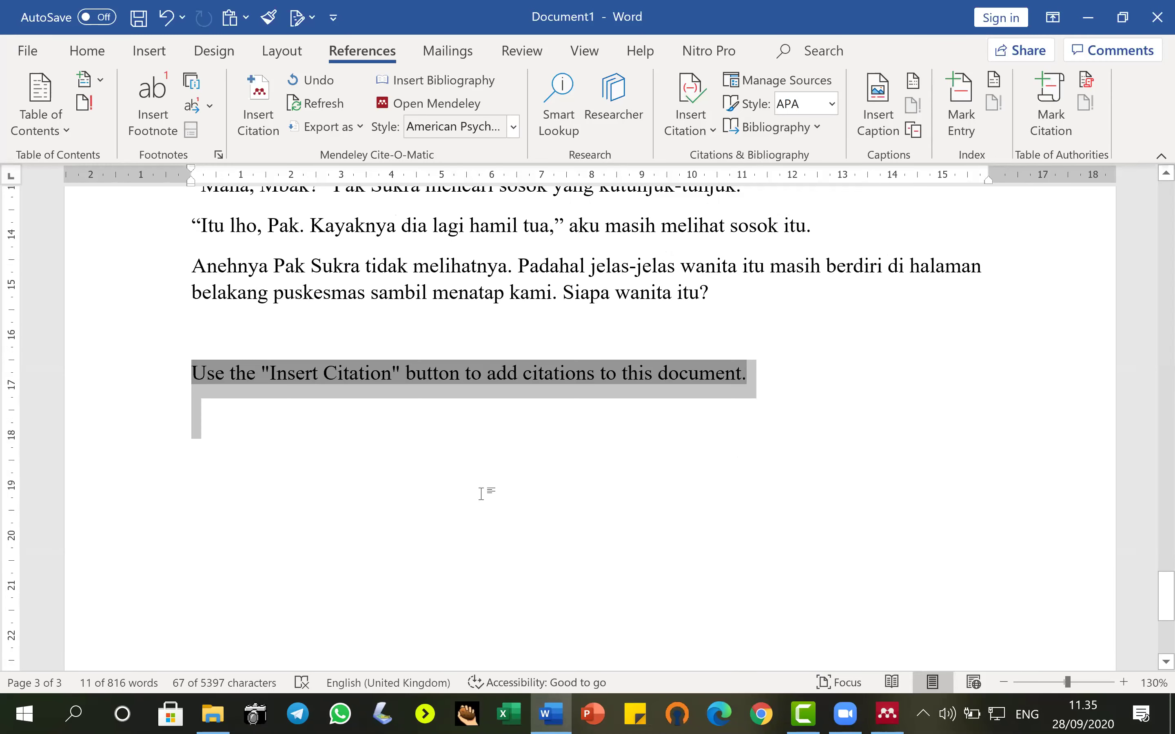
pyautogui.scroll(-4, 482, 491)
pyautogui.scroll(5, 585, 454)
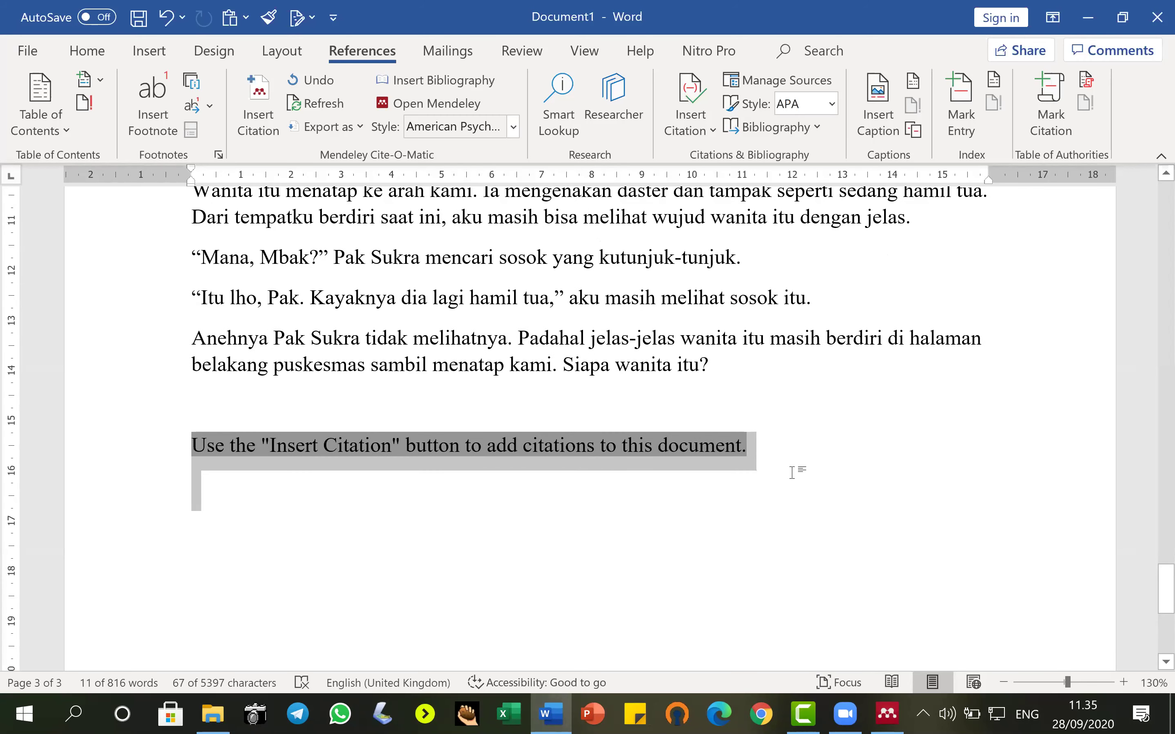
pyautogui.press('Delete')
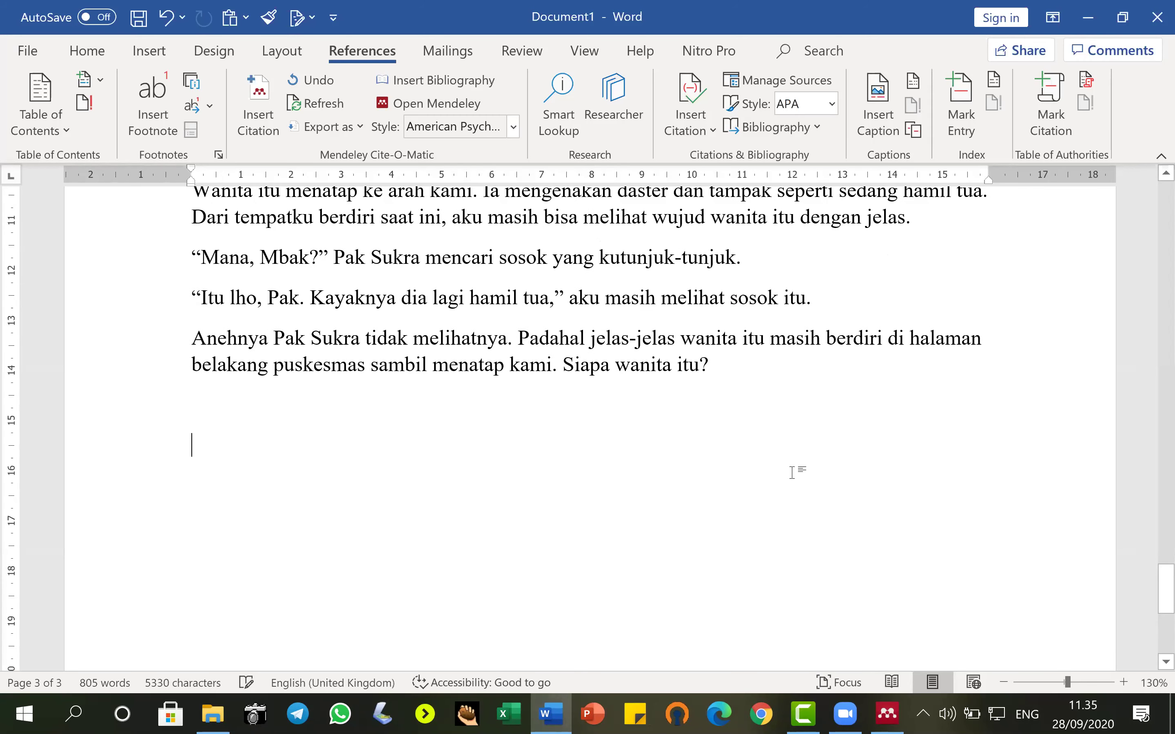
# Insert Word's built-in Bibliography listing Baso (2020) and Sari (2019), then select it.
pyautogui.click(818, 127)
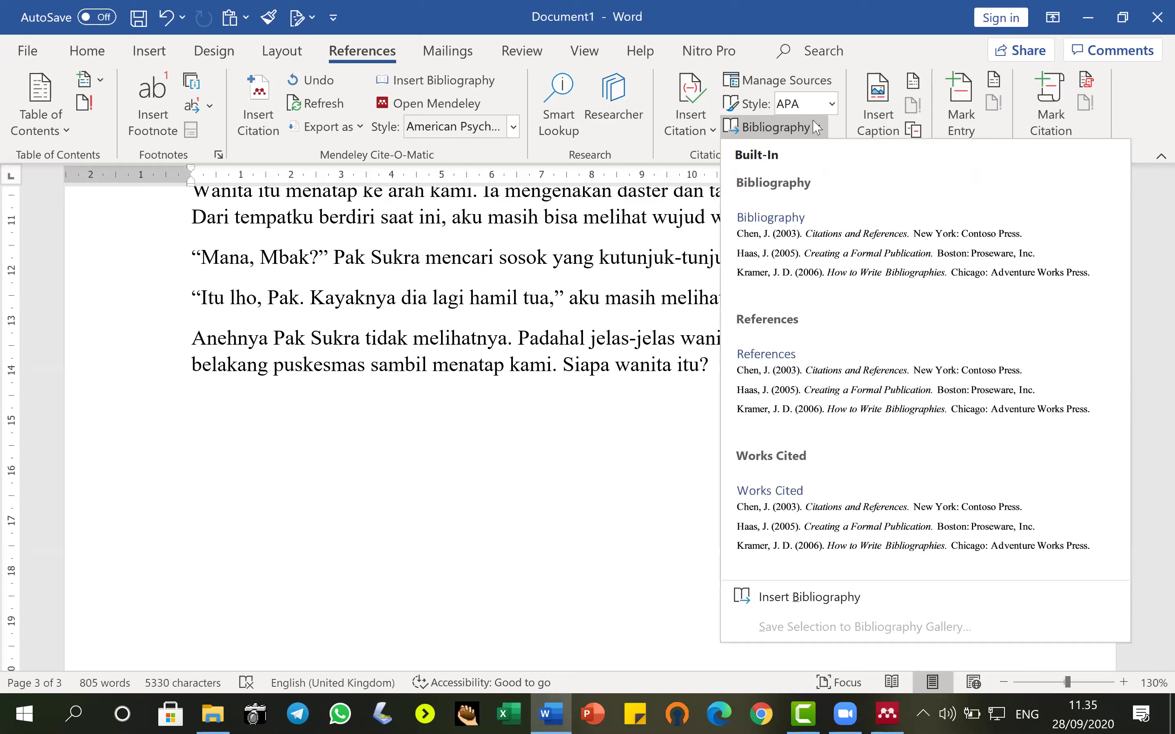
pyautogui.click(784, 232)
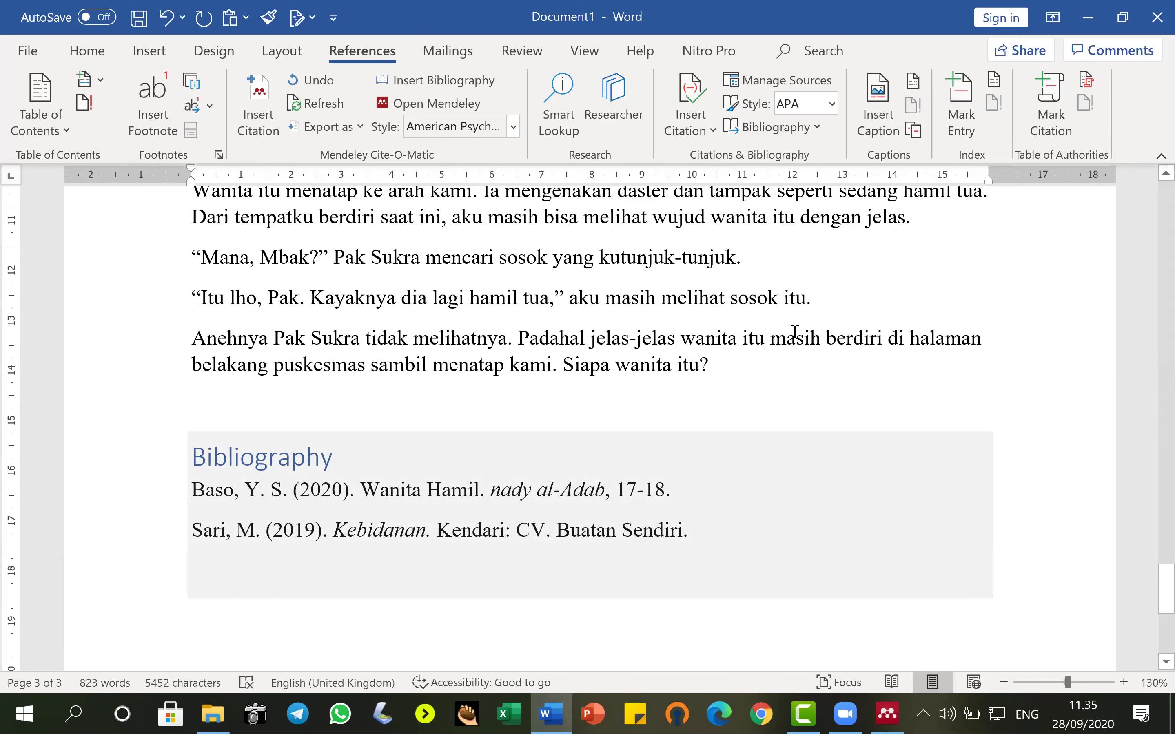
pyautogui.click(104, 465)
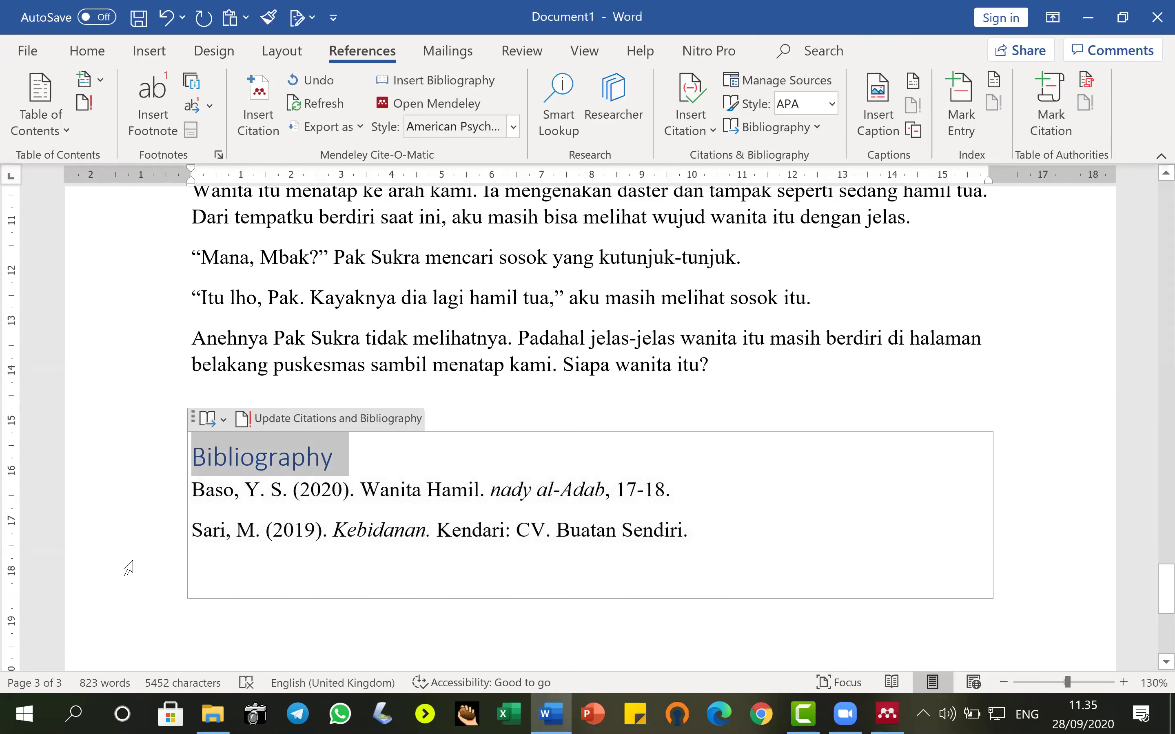
pyautogui.moveTo(132, 561); pyautogui.dragTo(133, 562)
pyautogui.click(605, 386)
pyautogui.moveTo(122, 465); pyautogui.dragTo(124, 517)
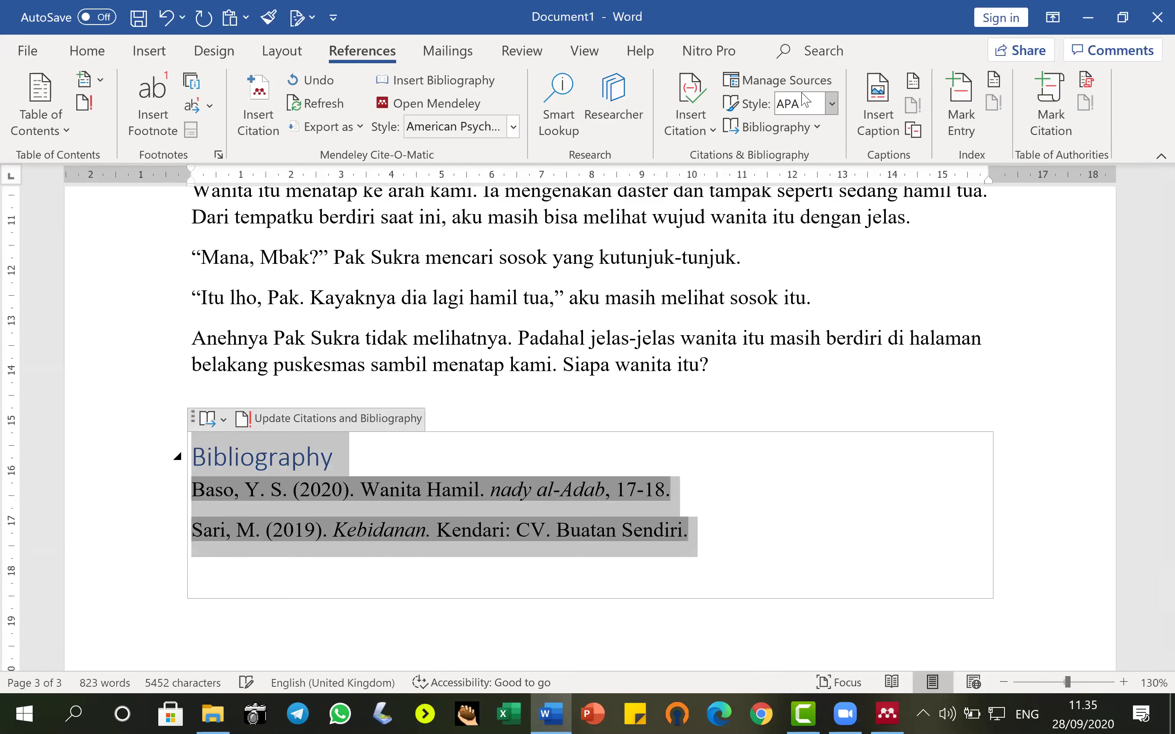
pyautogui.click(832, 104)
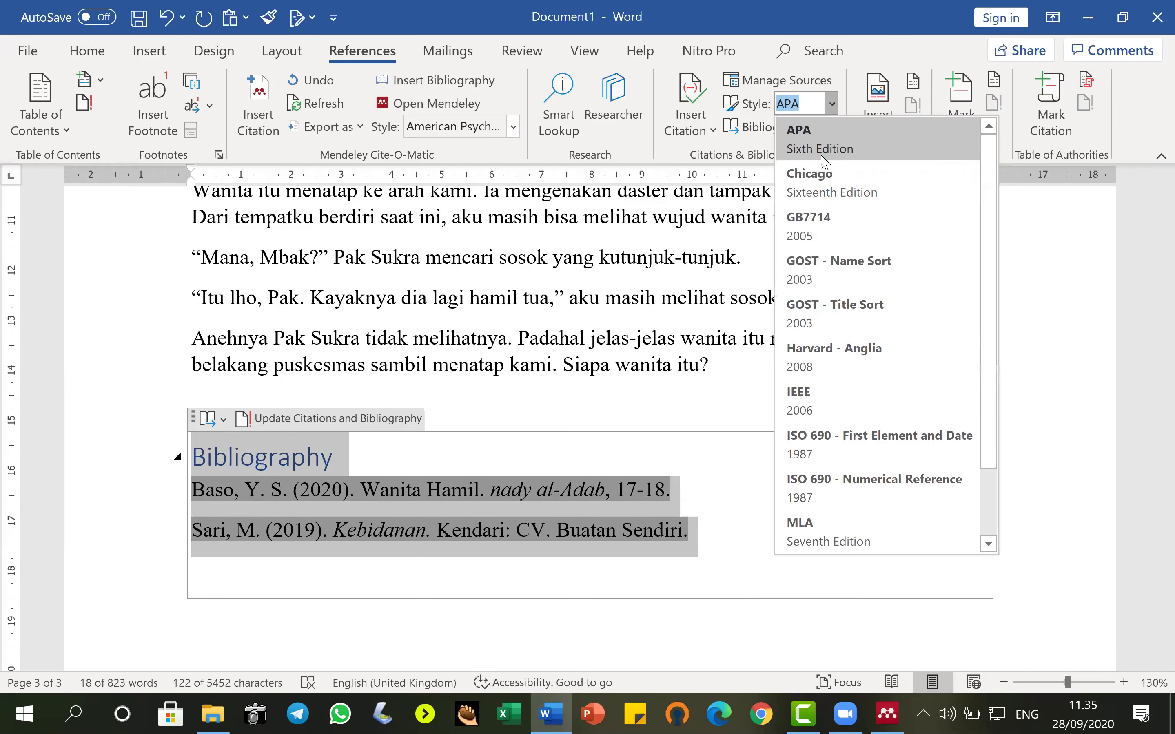
pyautogui.click(828, 353)
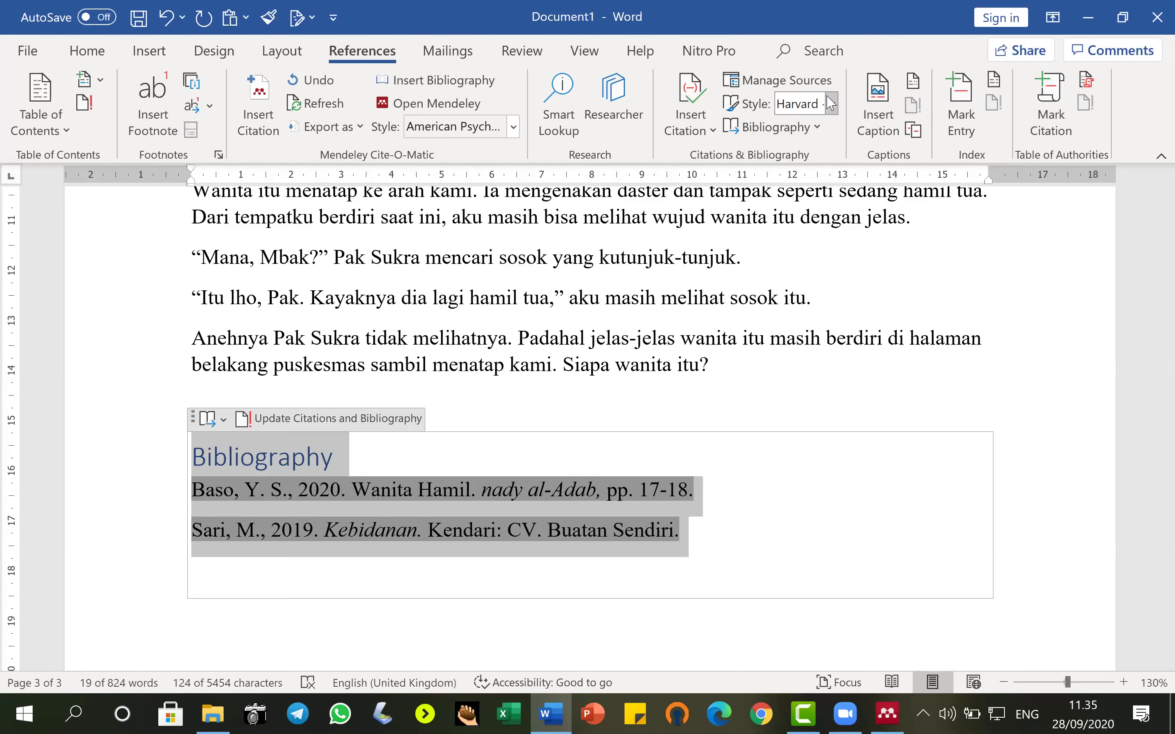
pyautogui.click(832, 106)
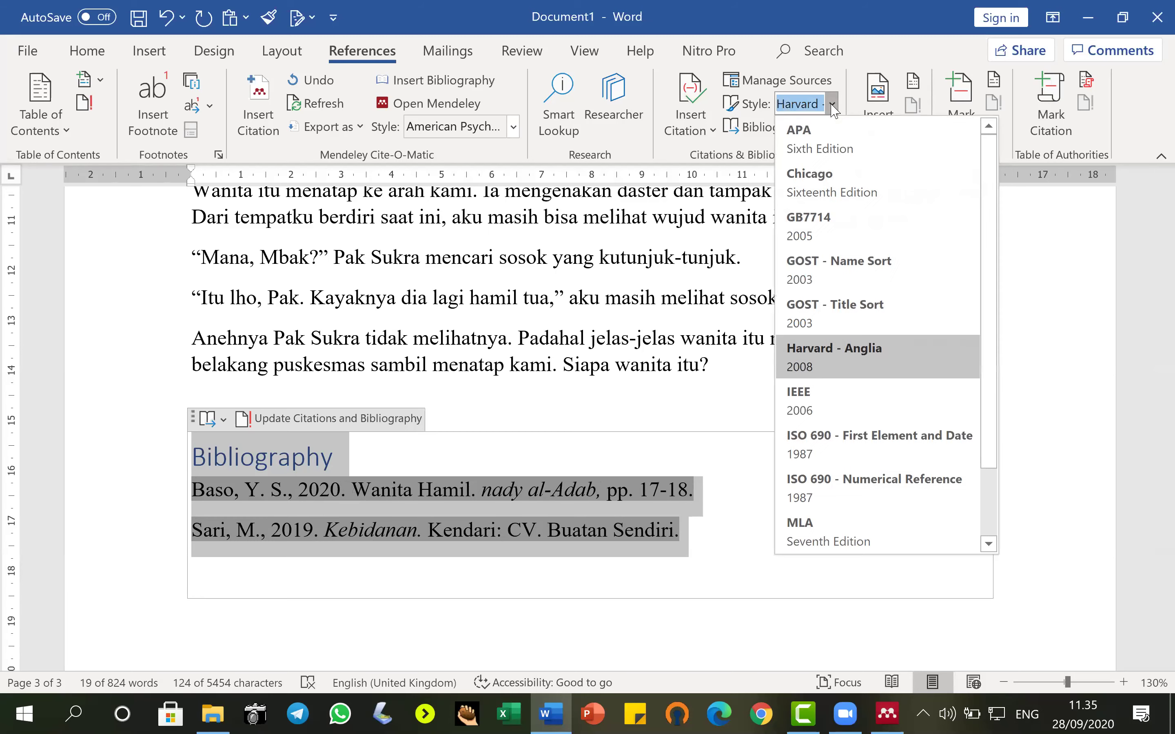
pyautogui.click(812, 186)
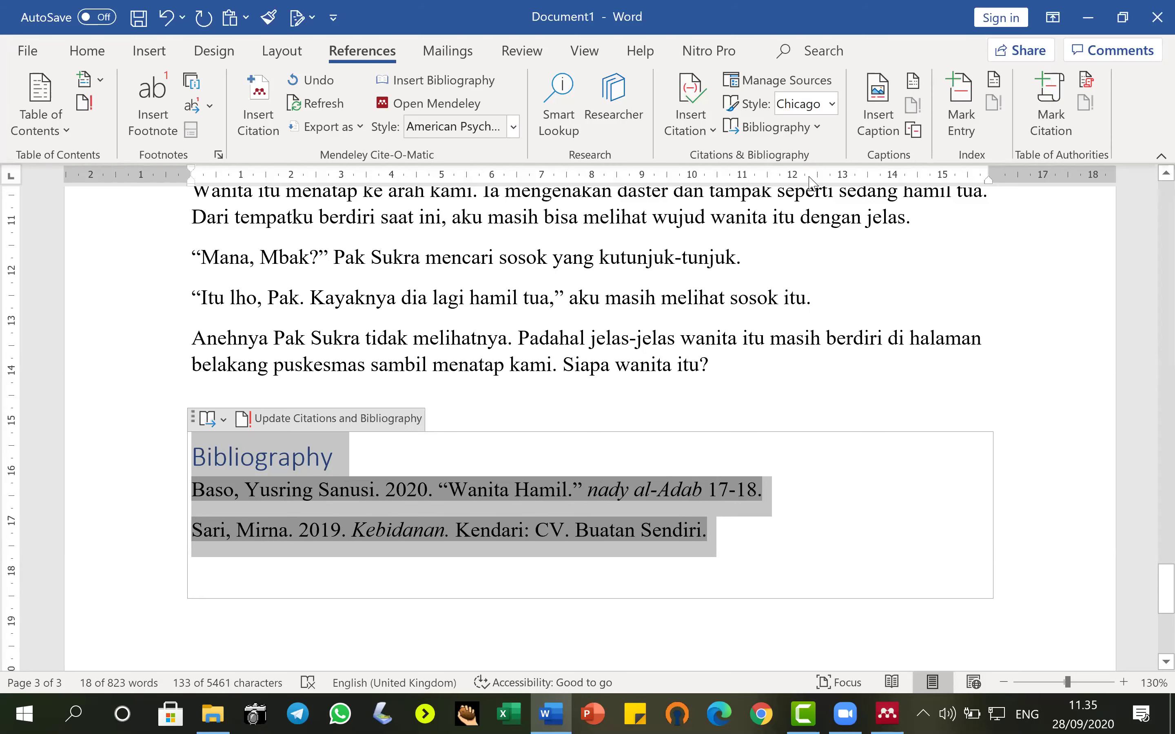
pyautogui.click(832, 106)
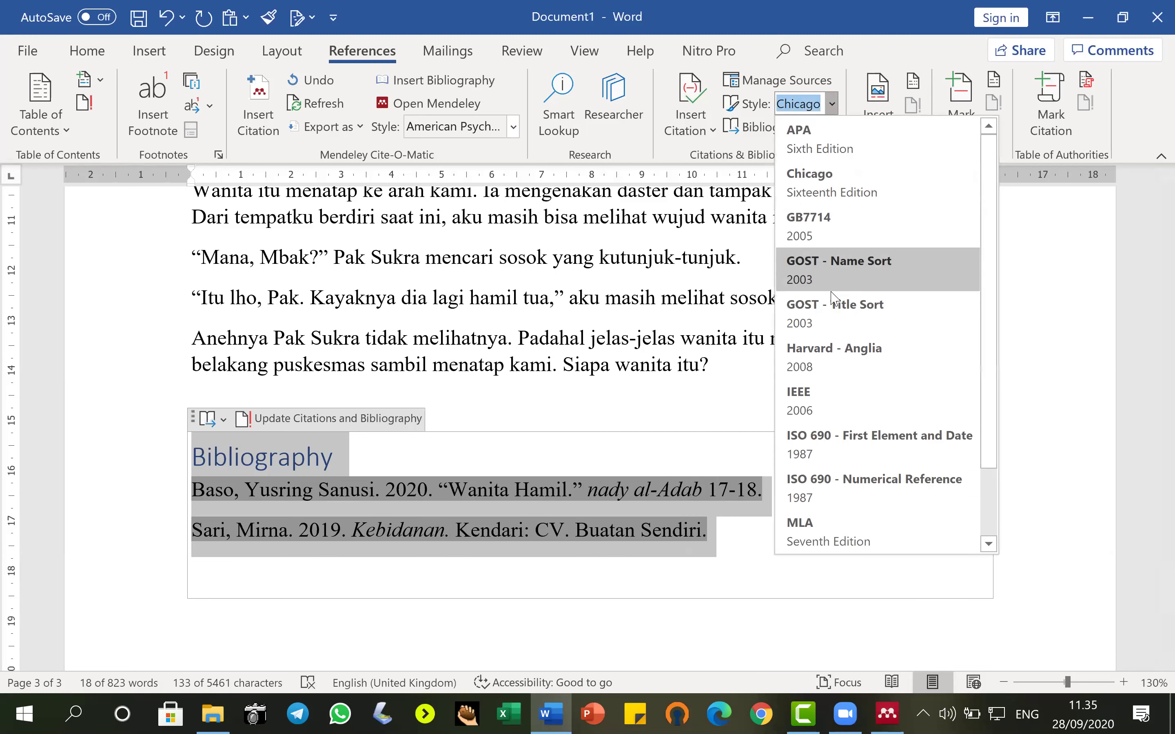
pyautogui.click(825, 528)
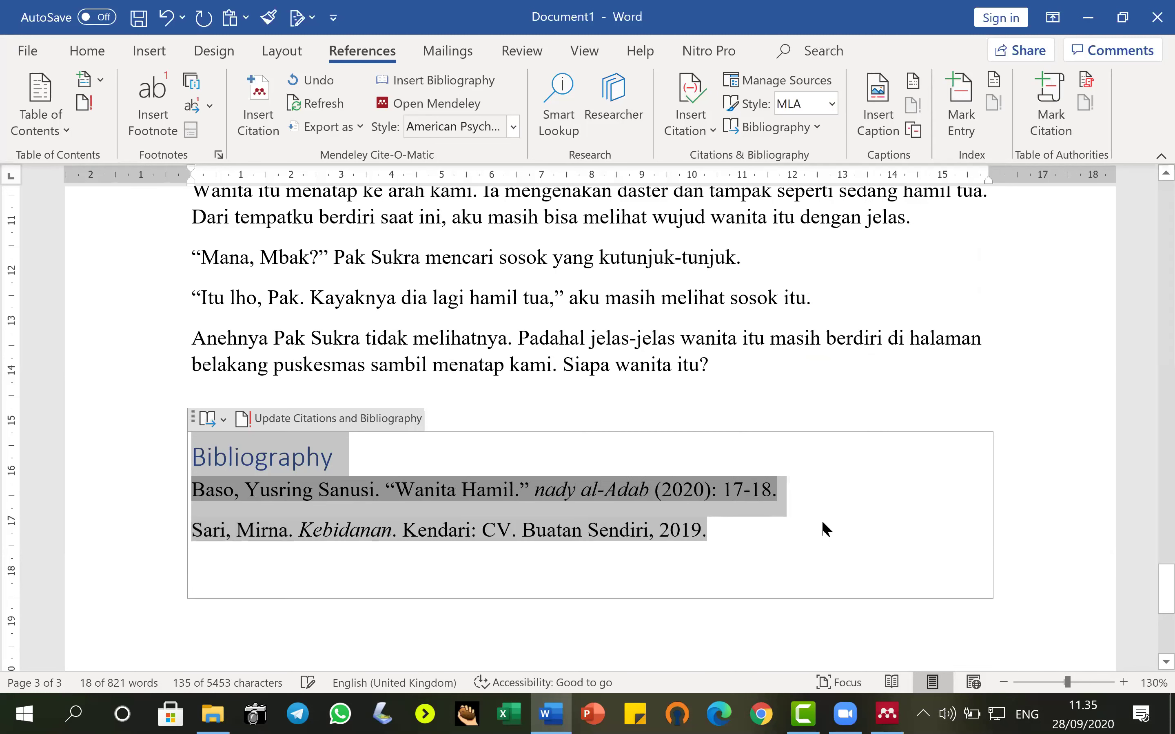
pyautogui.click(834, 107)
pyautogui.click(824, 141)
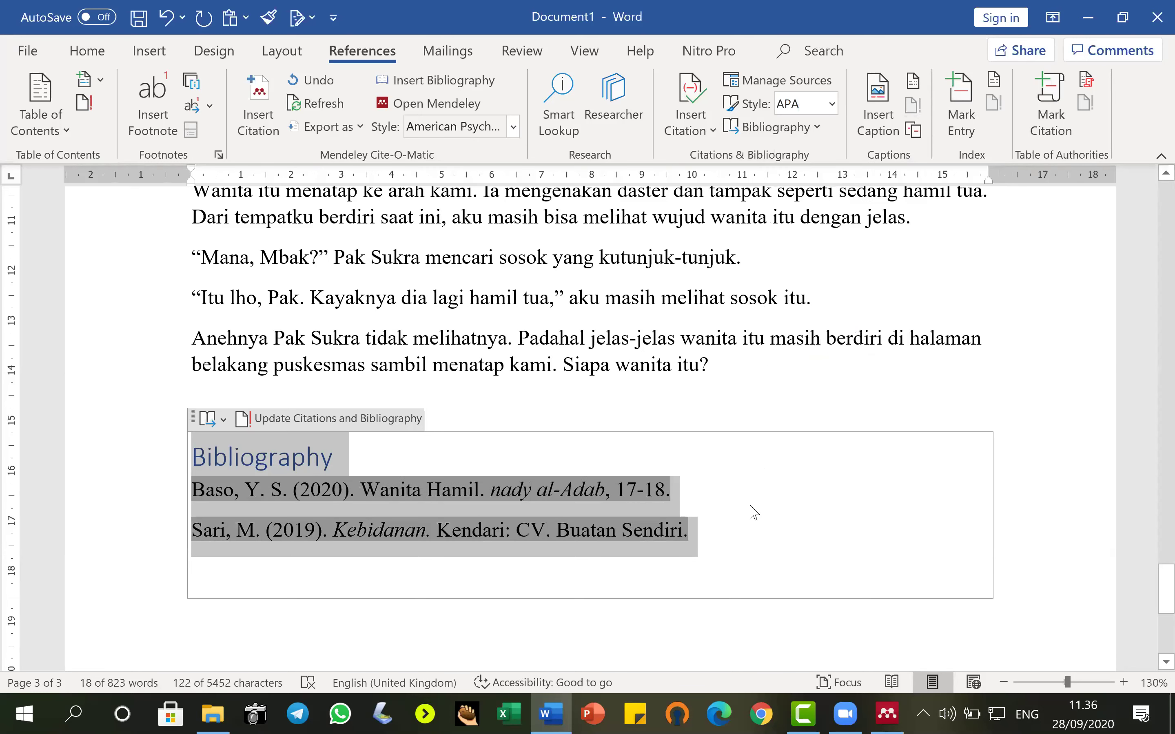
pyautogui.click(751, 510)
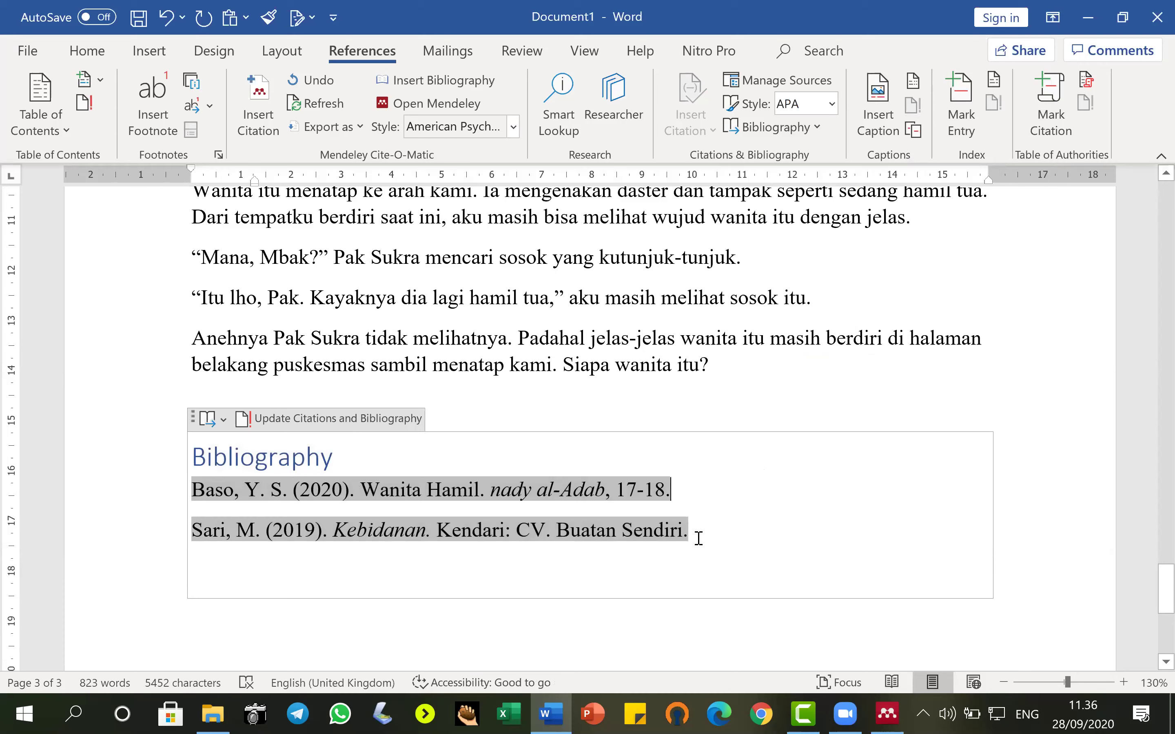
# Place the insertion point after 'puskesmas itu.' in the 'Akhirnya kami tiba' paragraph on page 3.
pyautogui.click(314, 623)
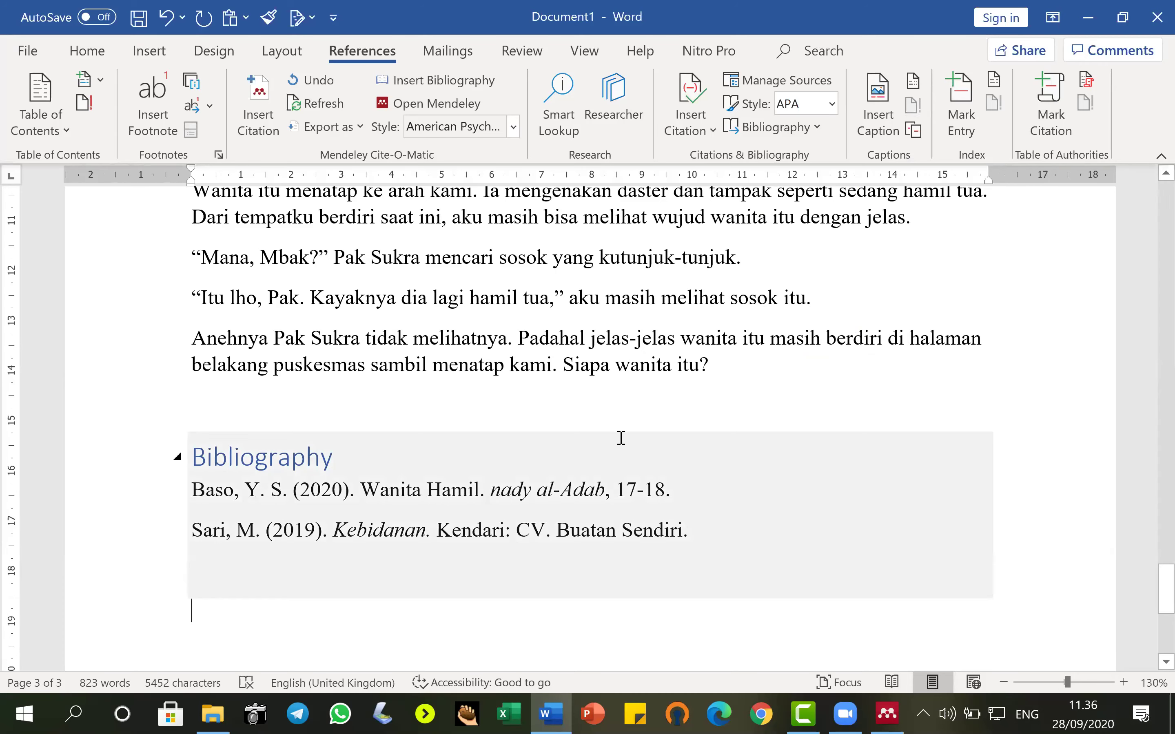
pyautogui.scroll(15, 621, 438)
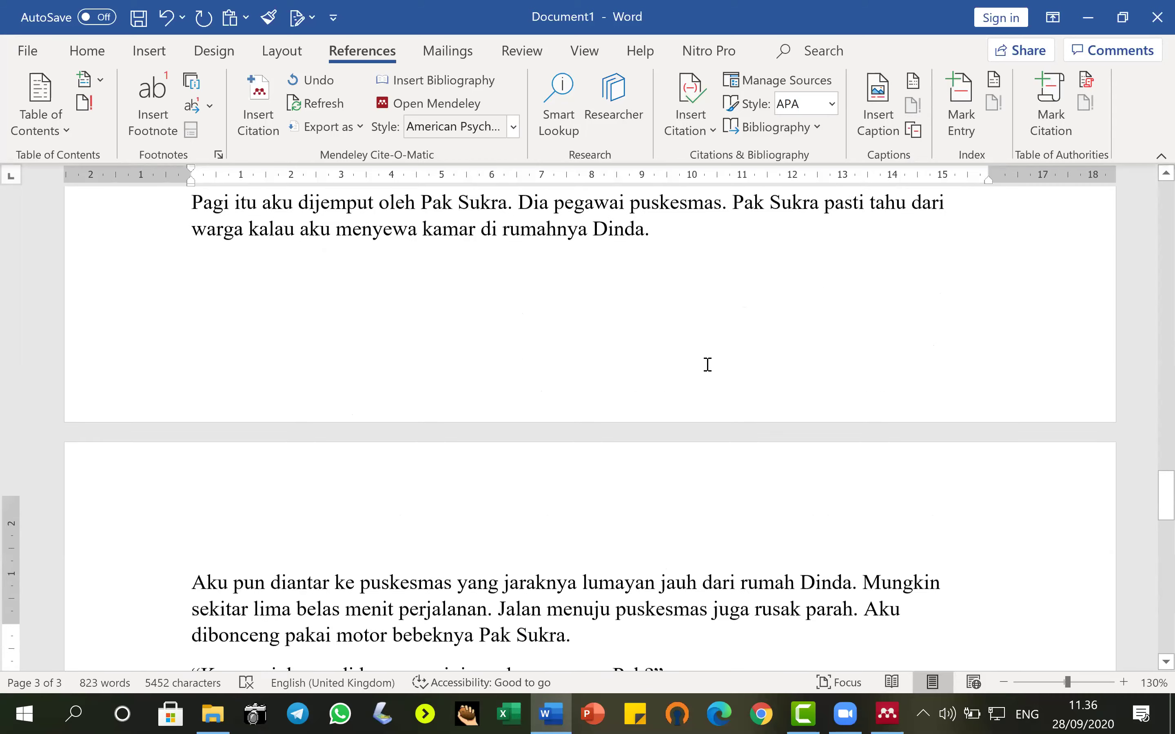
pyautogui.scroll(15, 708, 364)
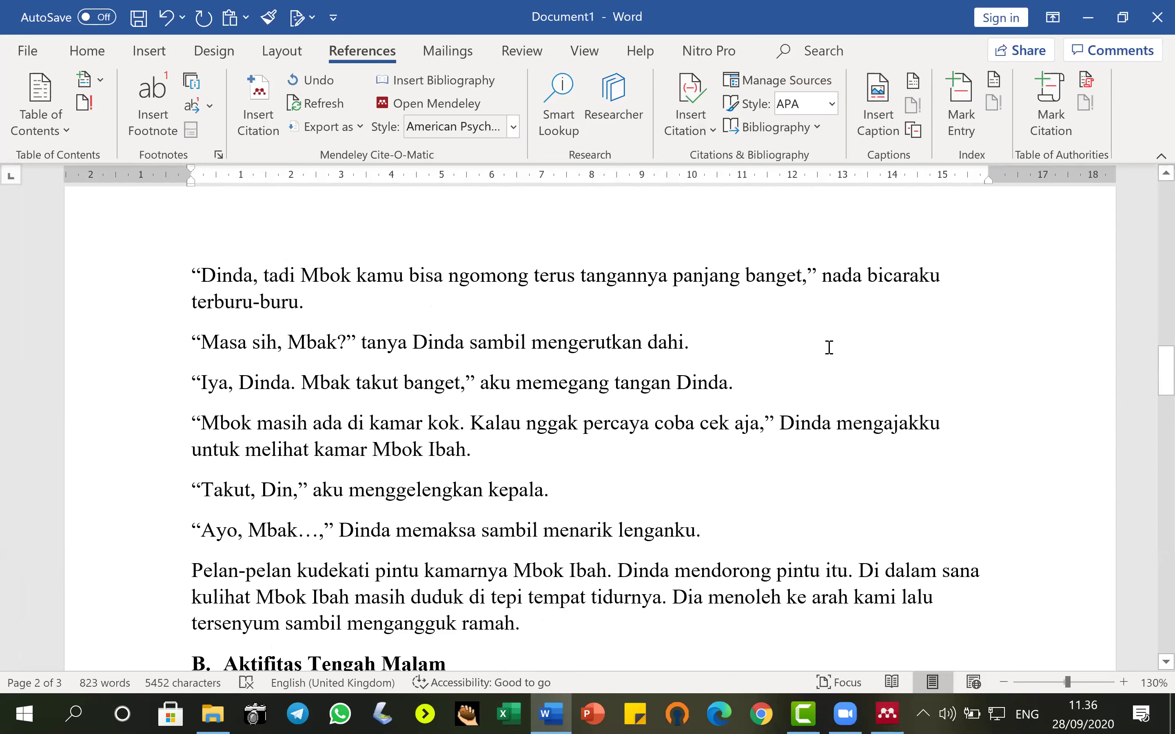
pyautogui.scroll(-13, 829, 348)
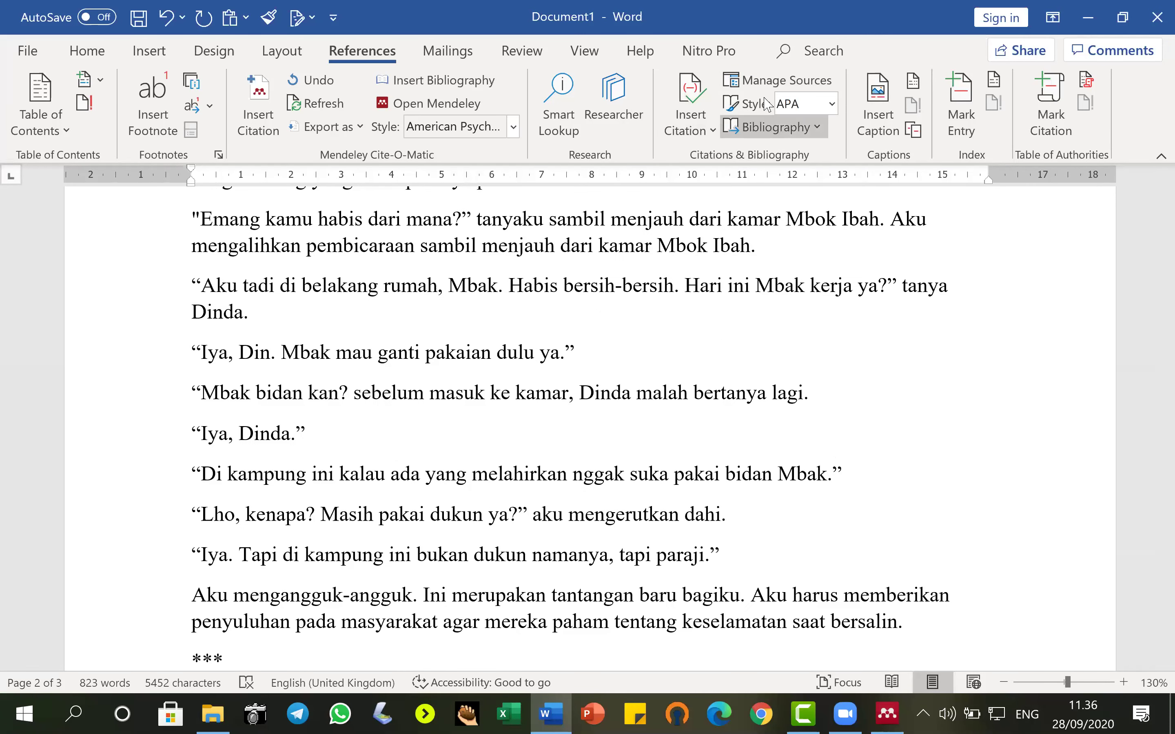
pyautogui.scroll(-12, 784, 433)
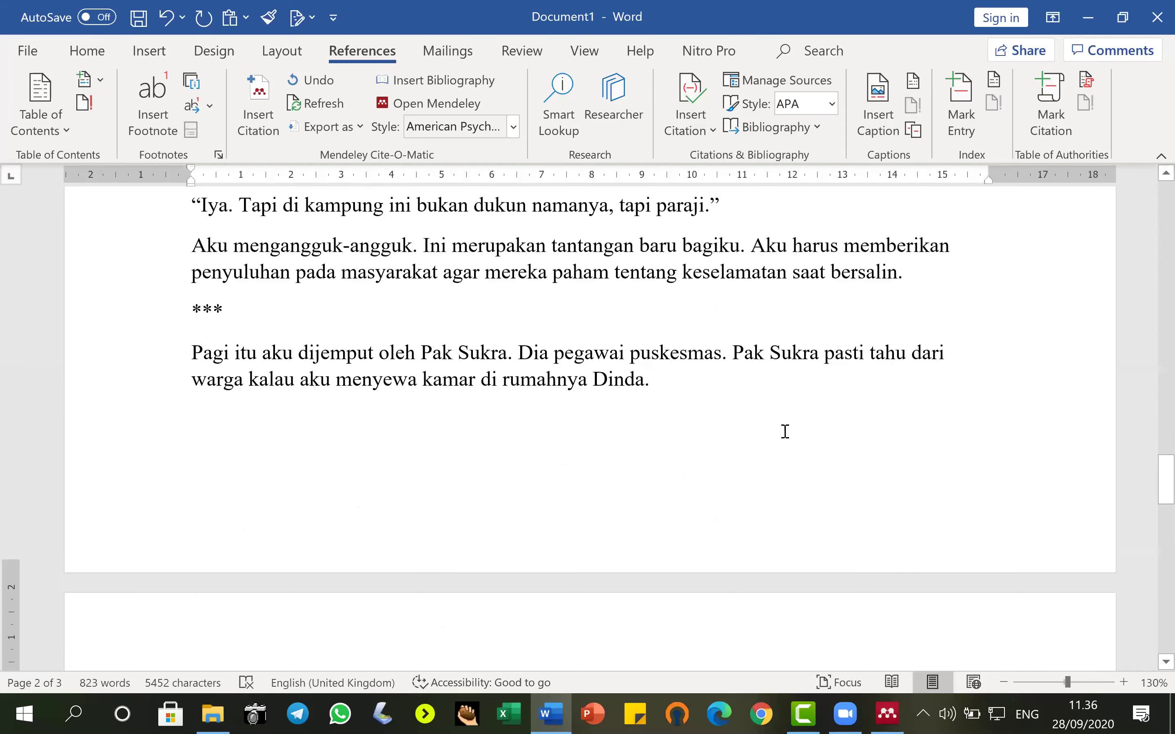
pyautogui.scroll(-3, 784, 420)
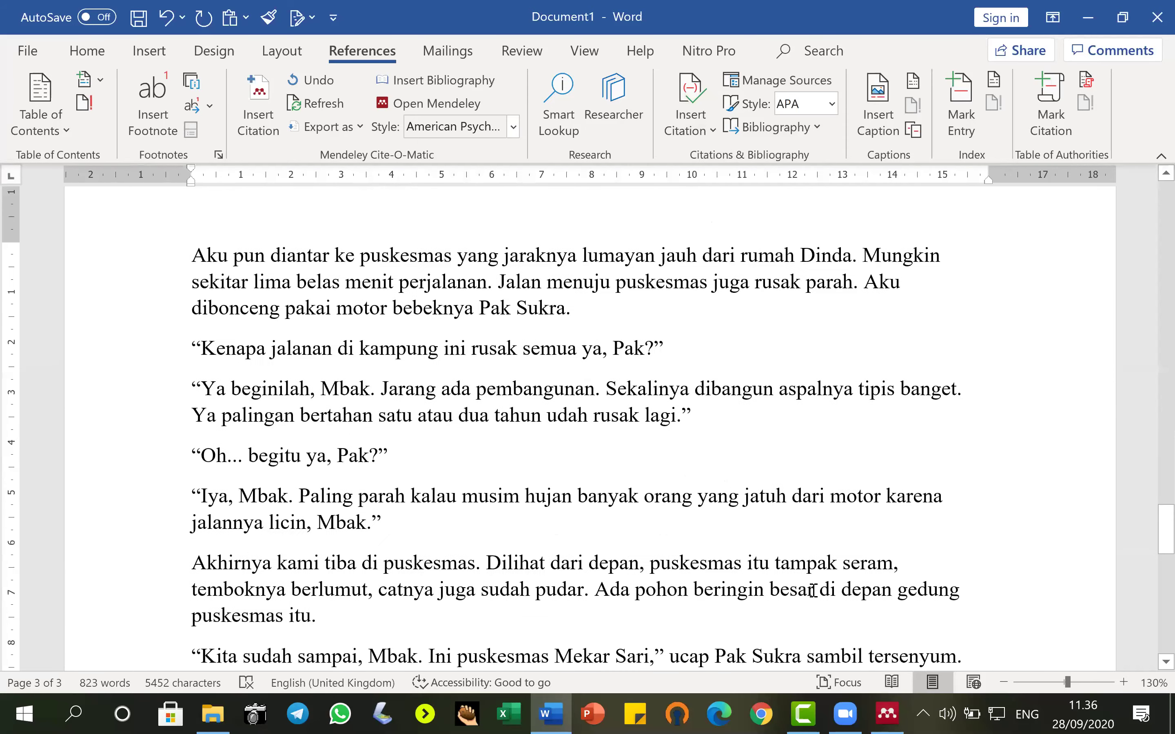
pyautogui.scroll(-3, 337, 512)
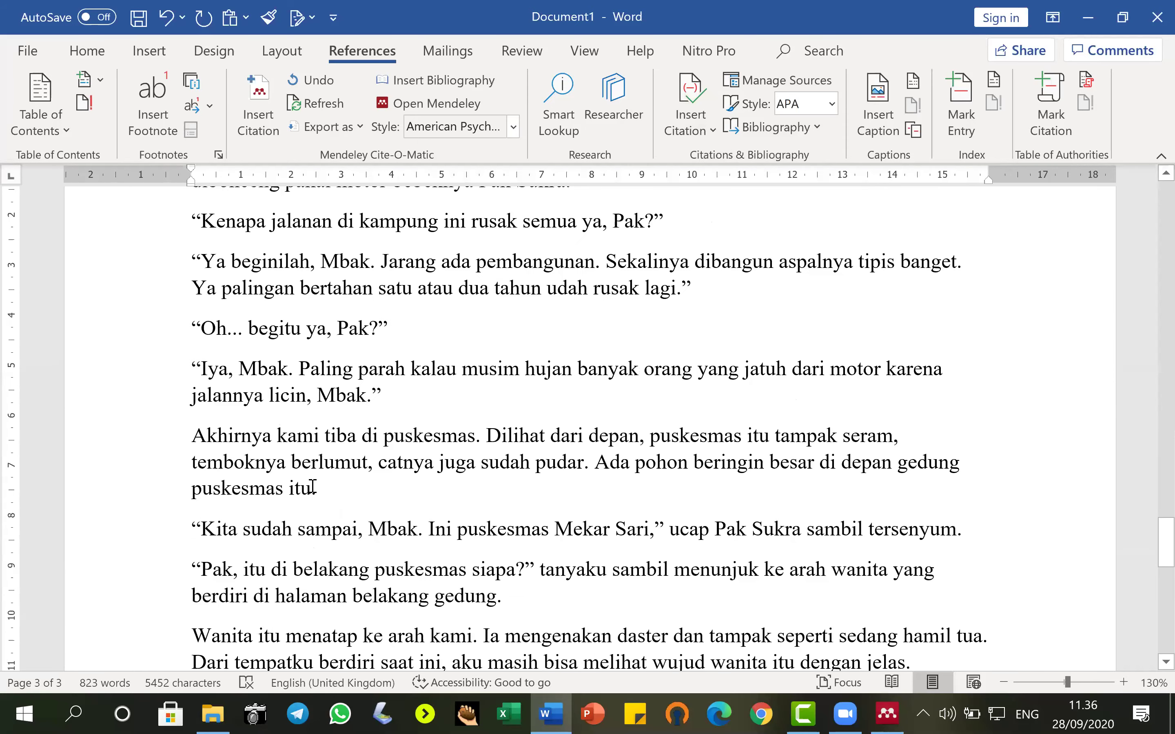
pyautogui.click(484, 487)
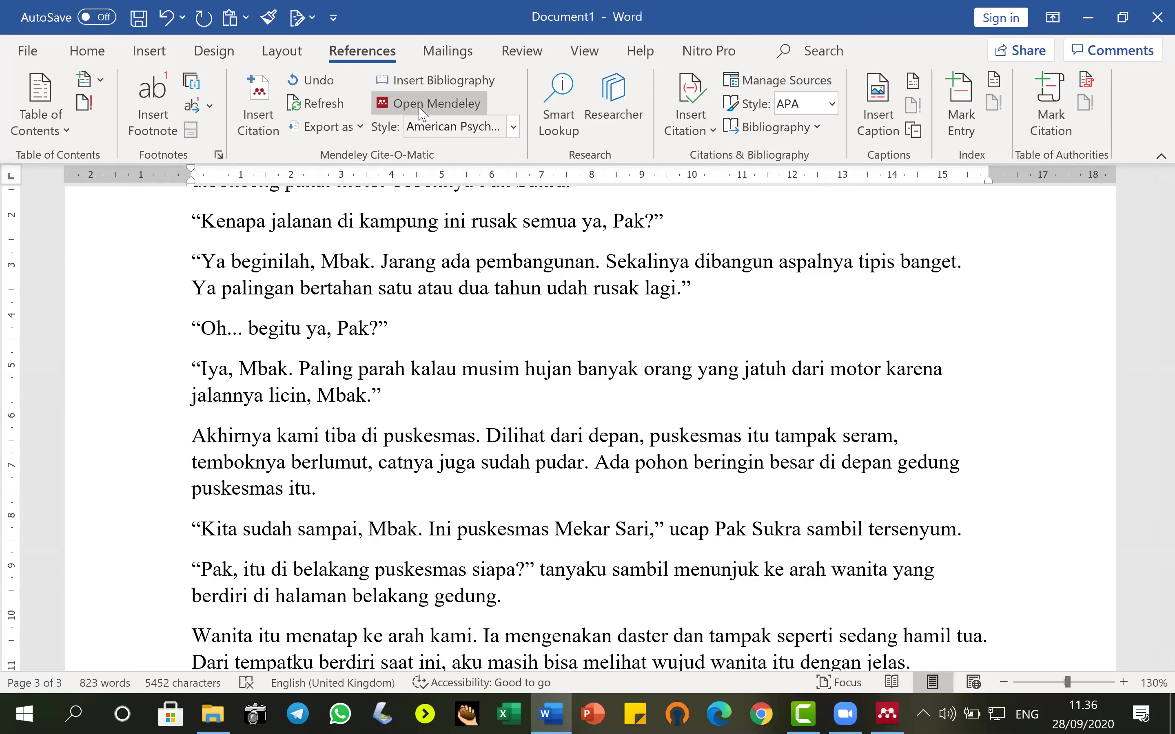
pyautogui.click(513, 128)
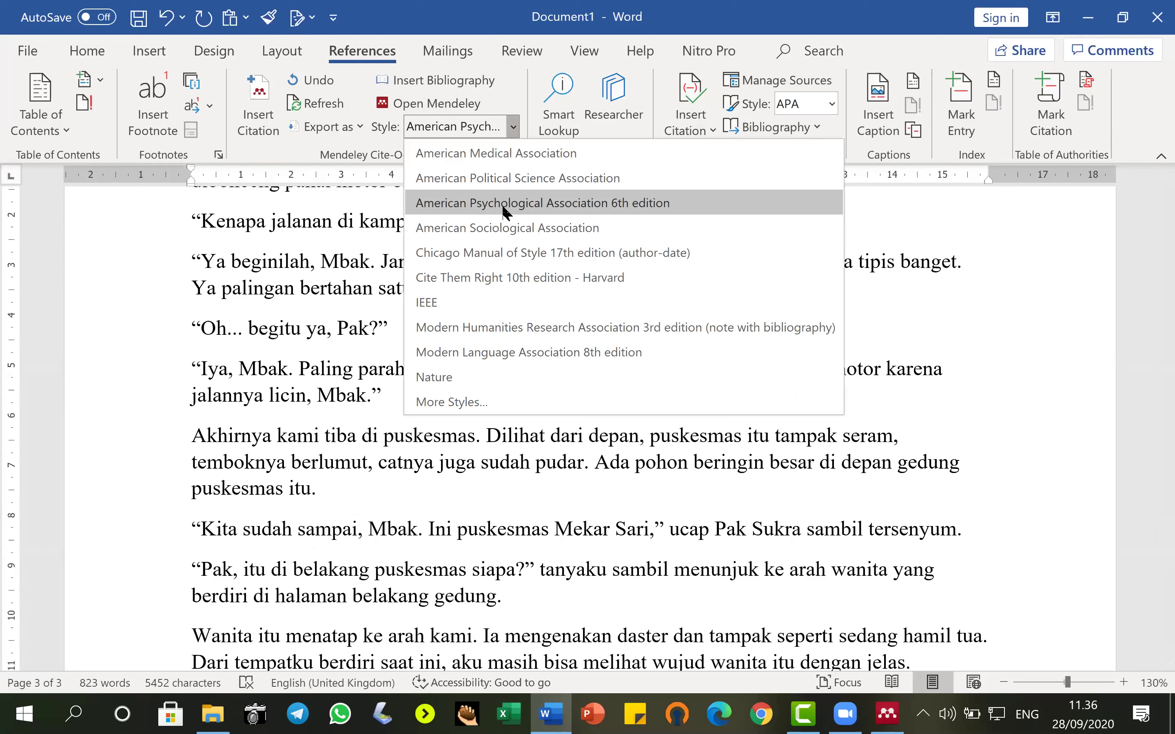
pyautogui.click(831, 105)
pyautogui.click(831, 104)
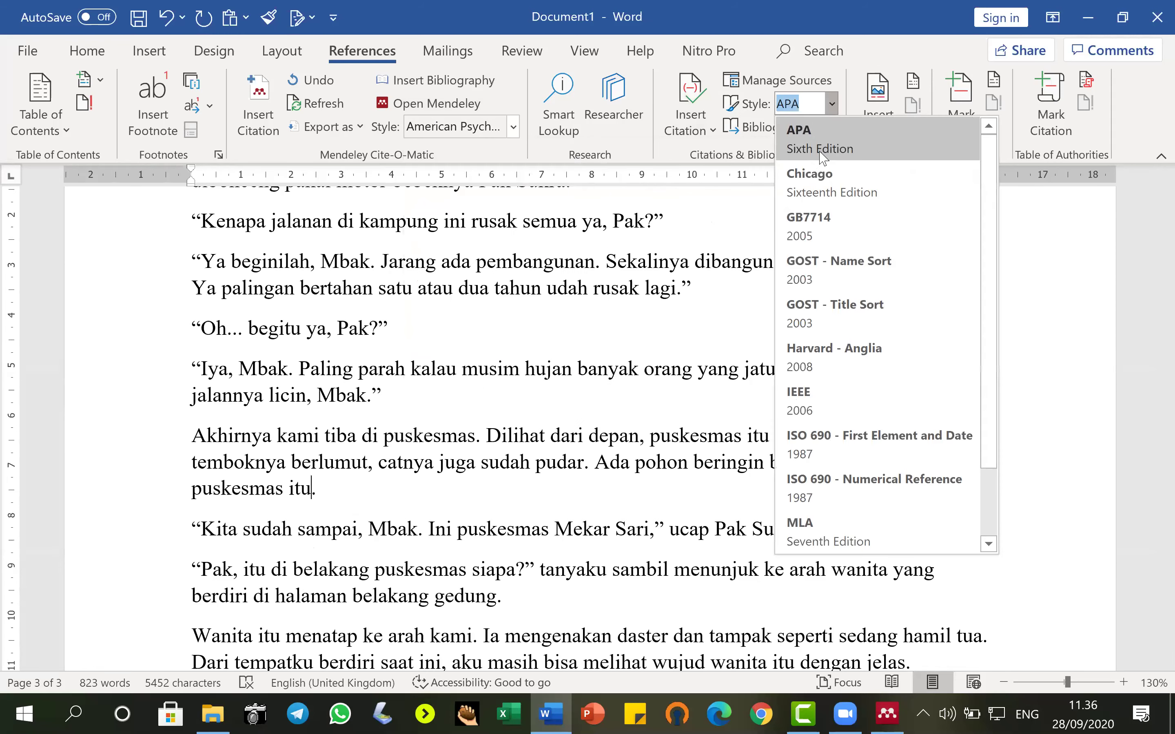
pyautogui.click(513, 127)
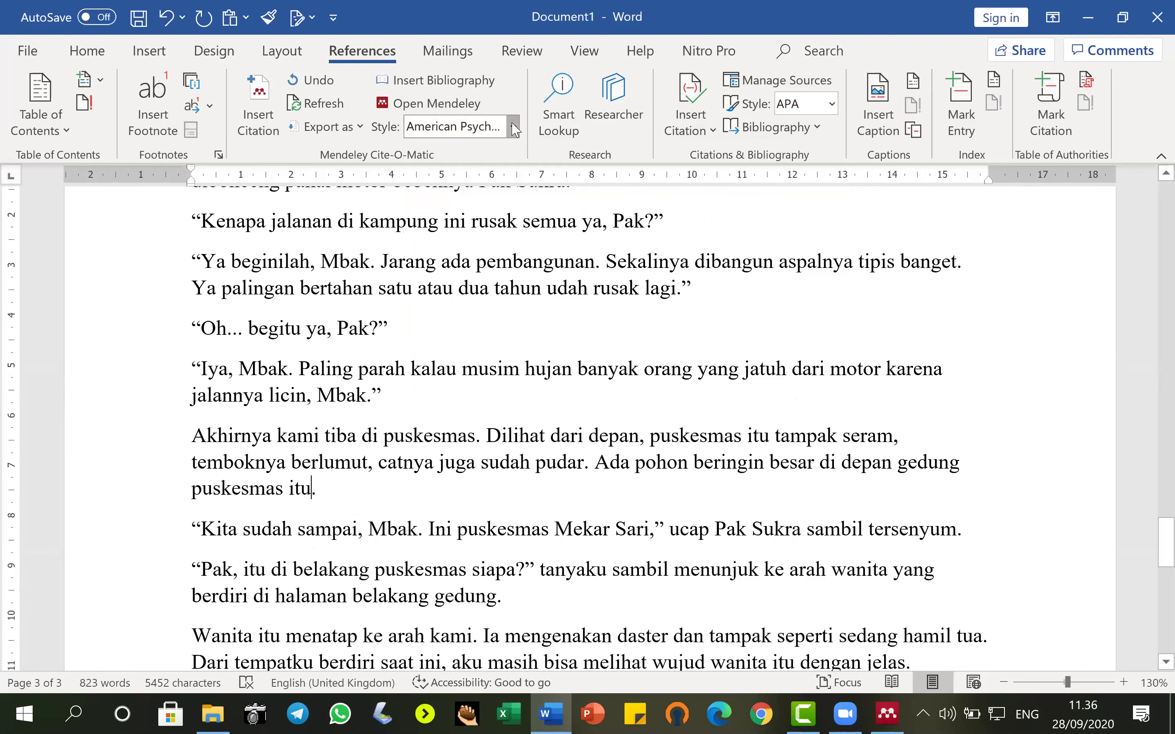
pyautogui.click(513, 127)
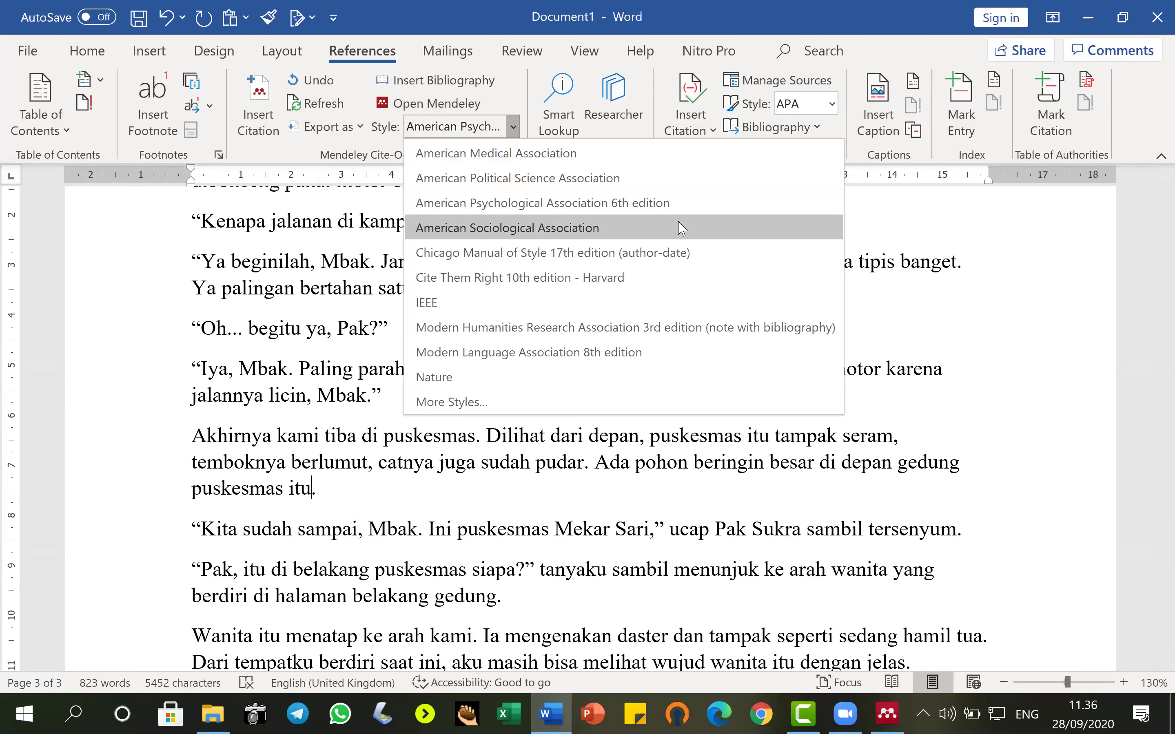
pyautogui.click(514, 128)
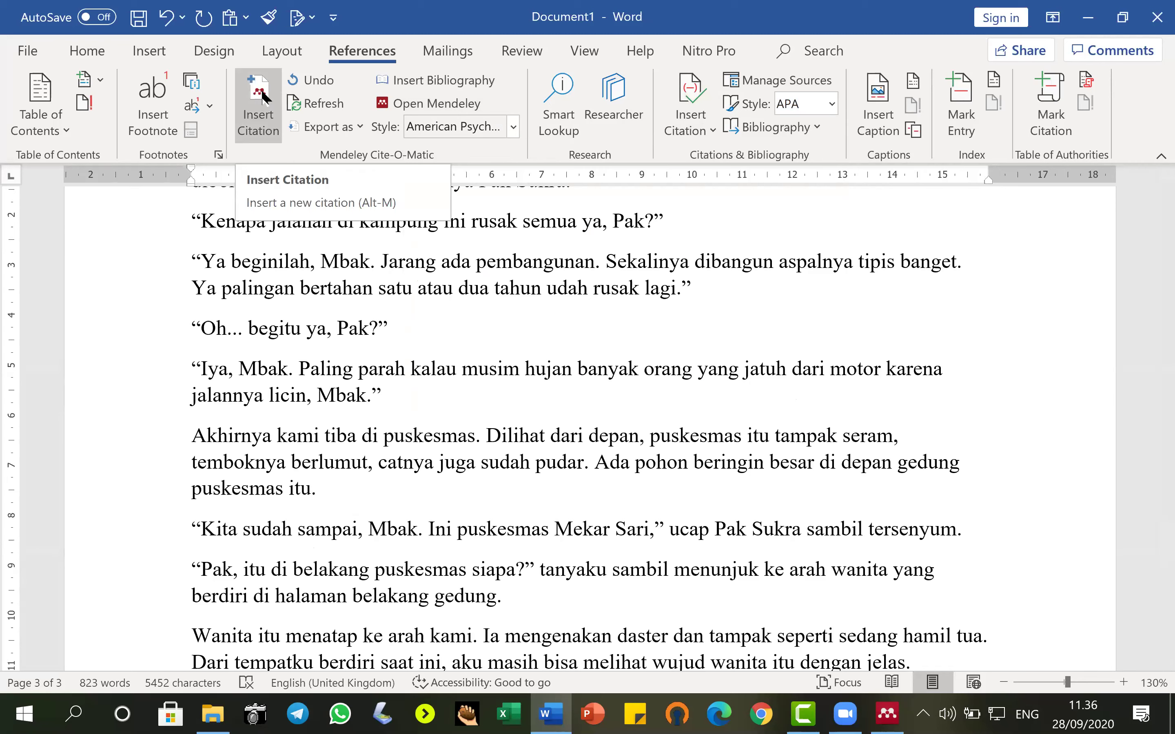
# Search the Mendeley library by author and insert the 2015 Jurnal Arbitrer article citation.
pyautogui.click(263, 97)
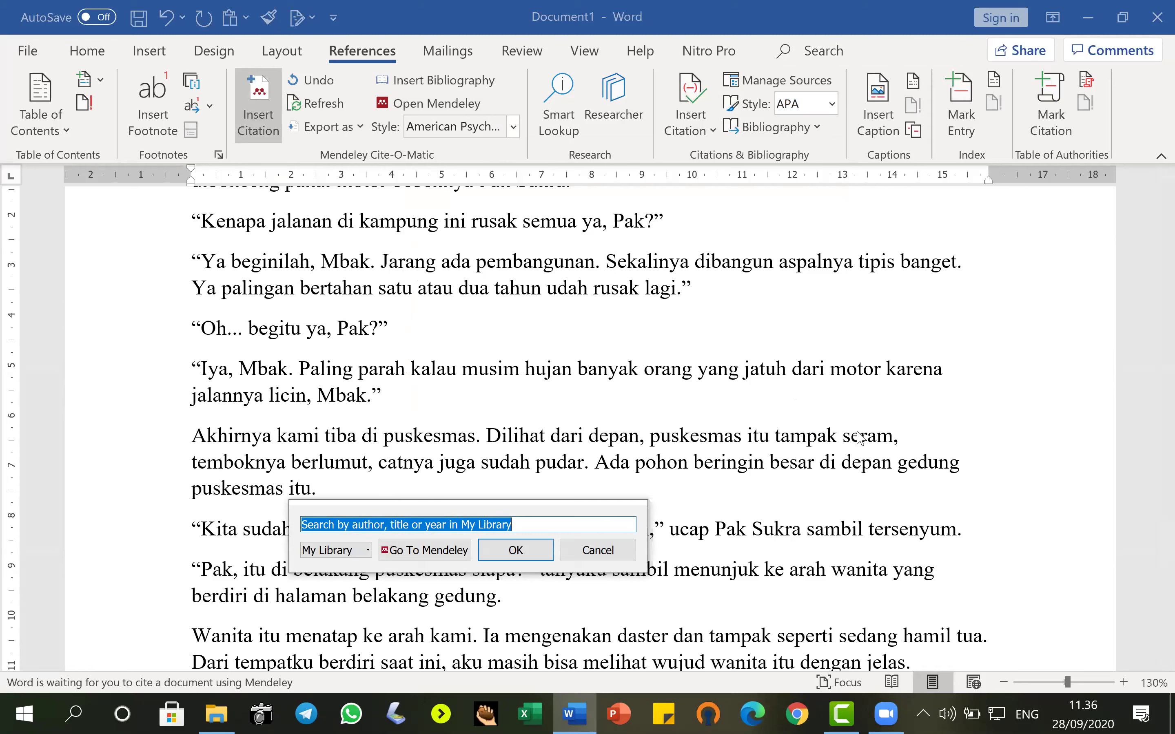
pyautogui.write('yus')
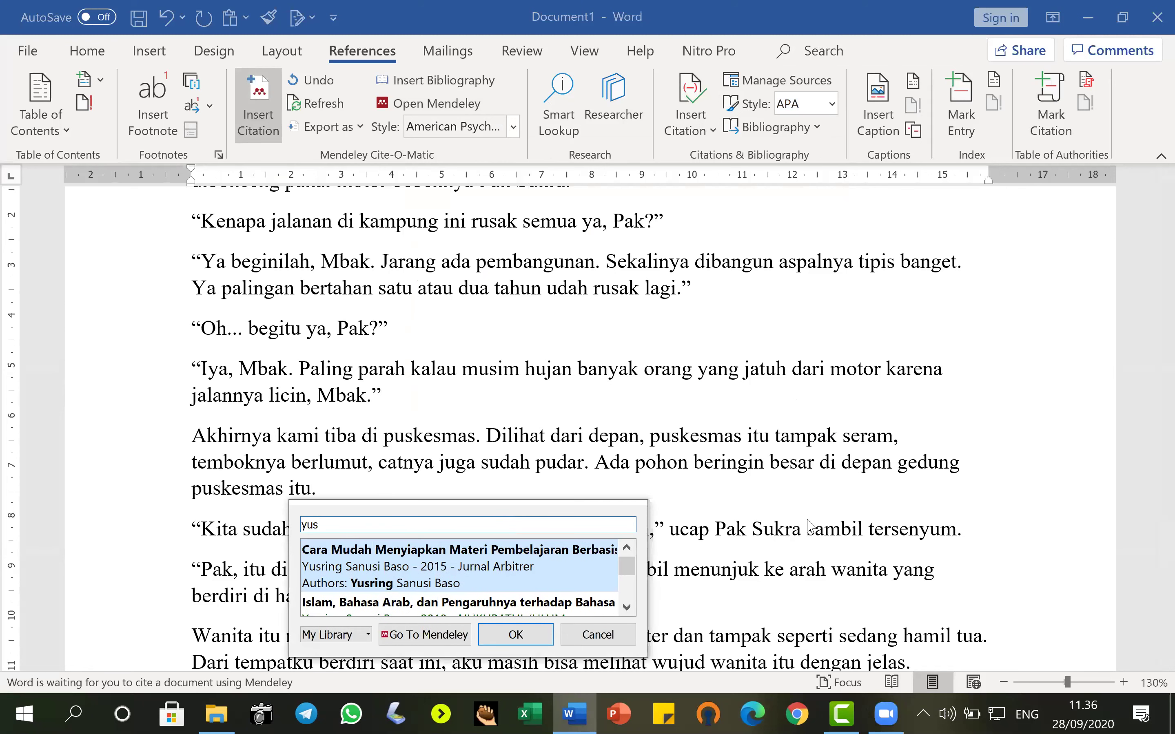
pyautogui.click(455, 561)
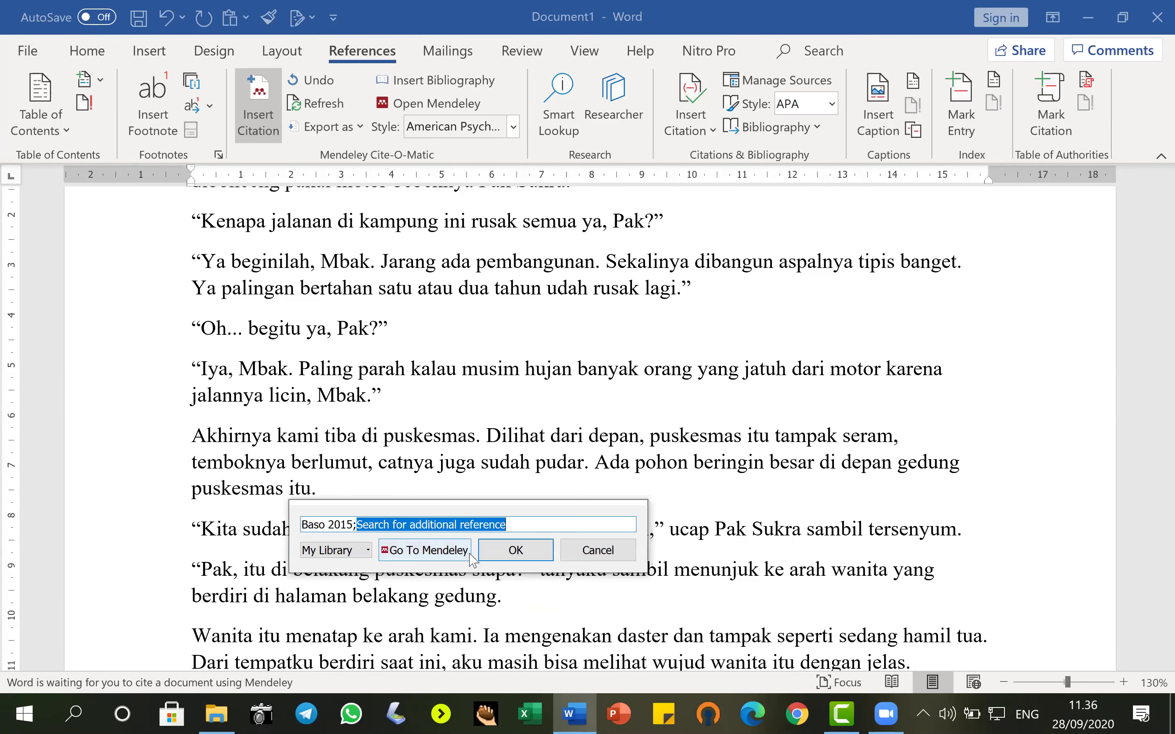
pyautogui.click(524, 553)
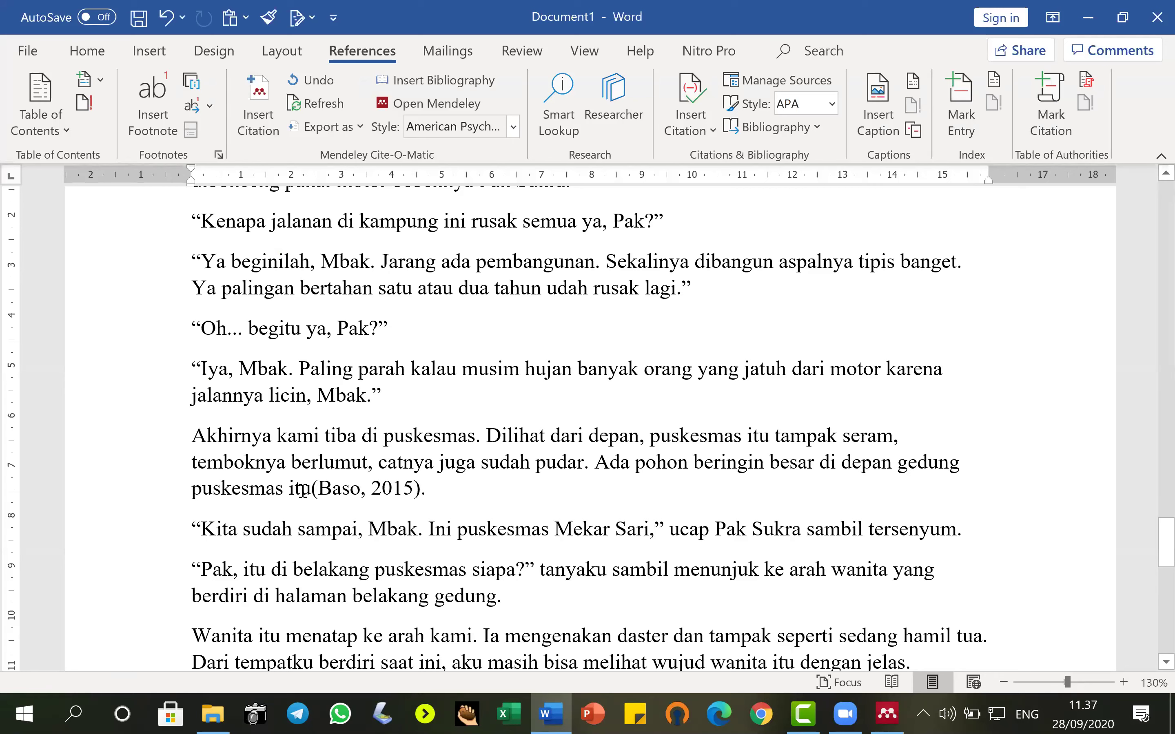
# Insert the Mendeley reference list on the empty line below the Bibliography.
pyautogui.scroll(-8, 425, 494)
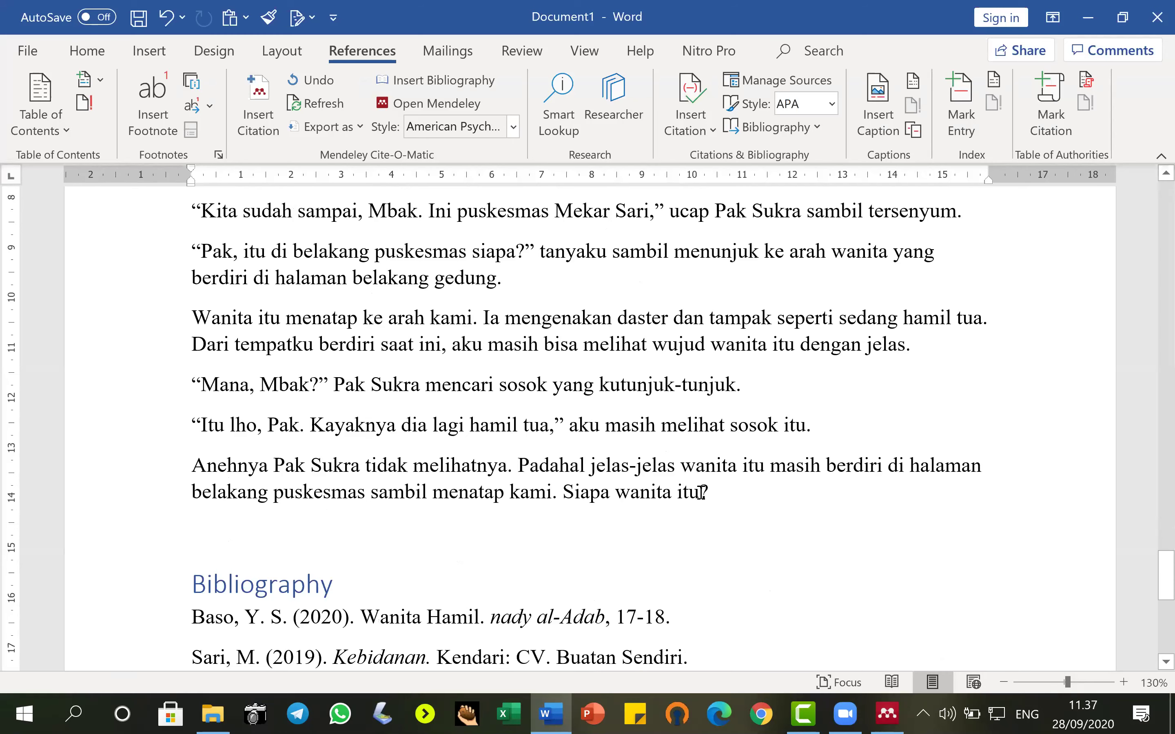
pyautogui.scroll(-5, 699, 494)
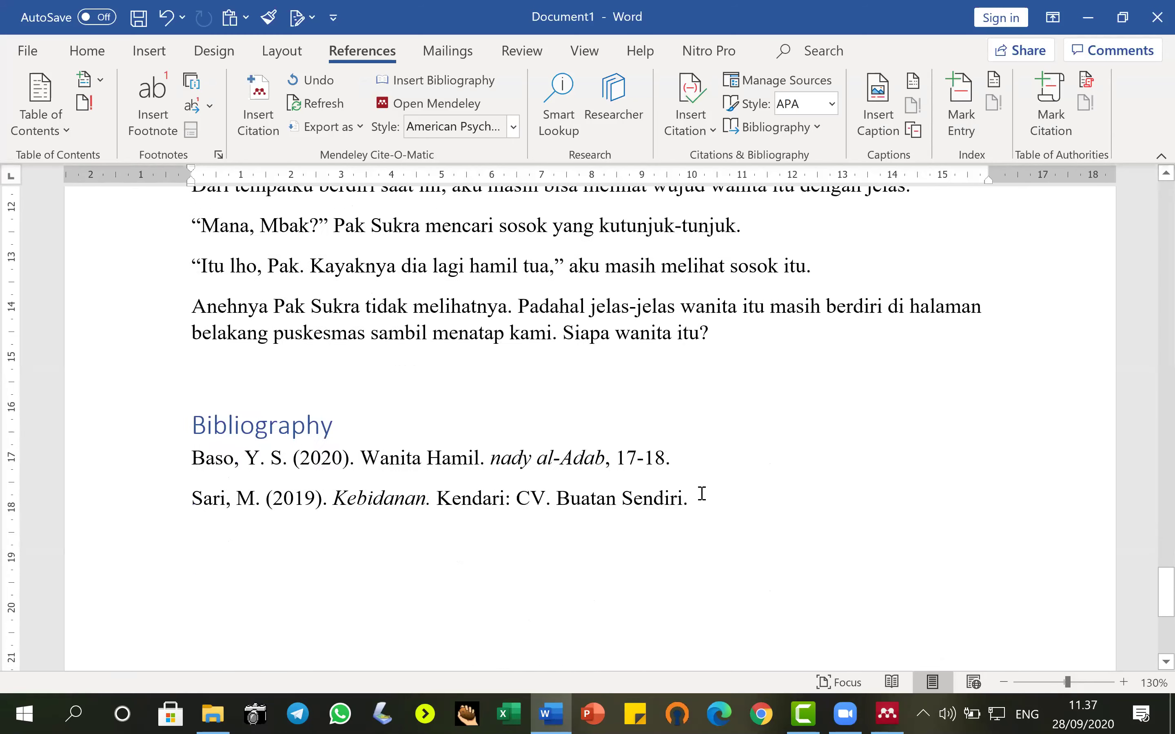
pyautogui.click(373, 546)
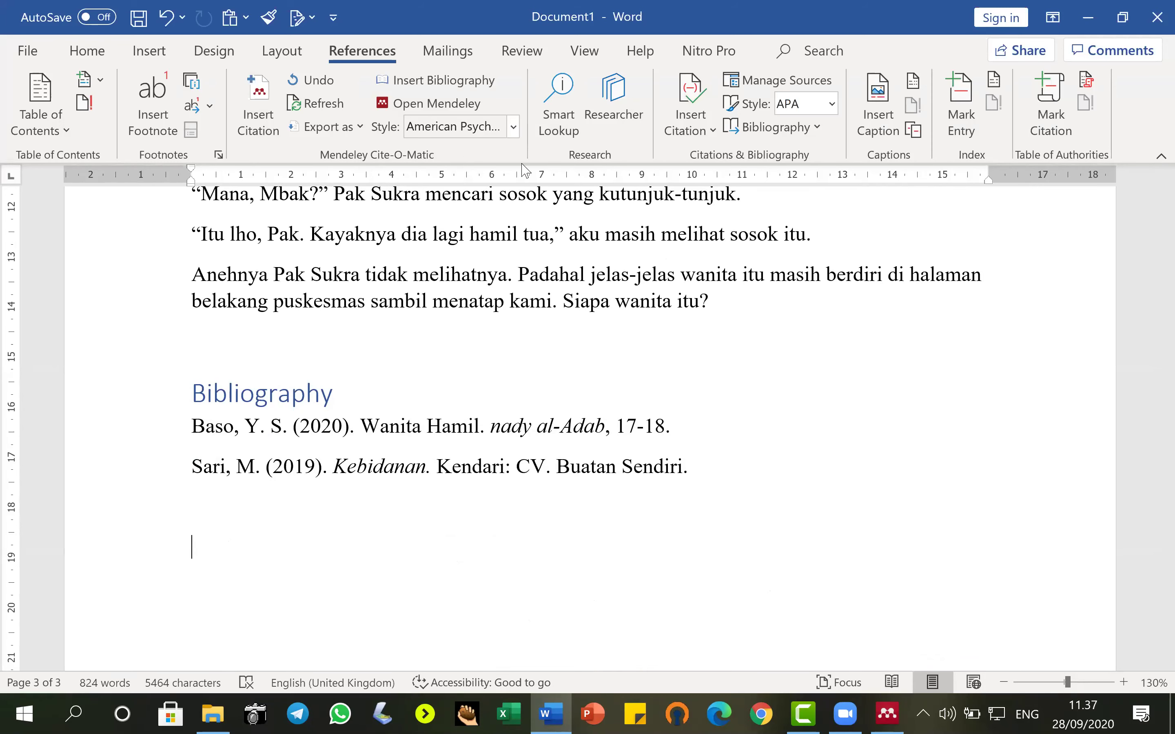
pyautogui.click(451, 89)
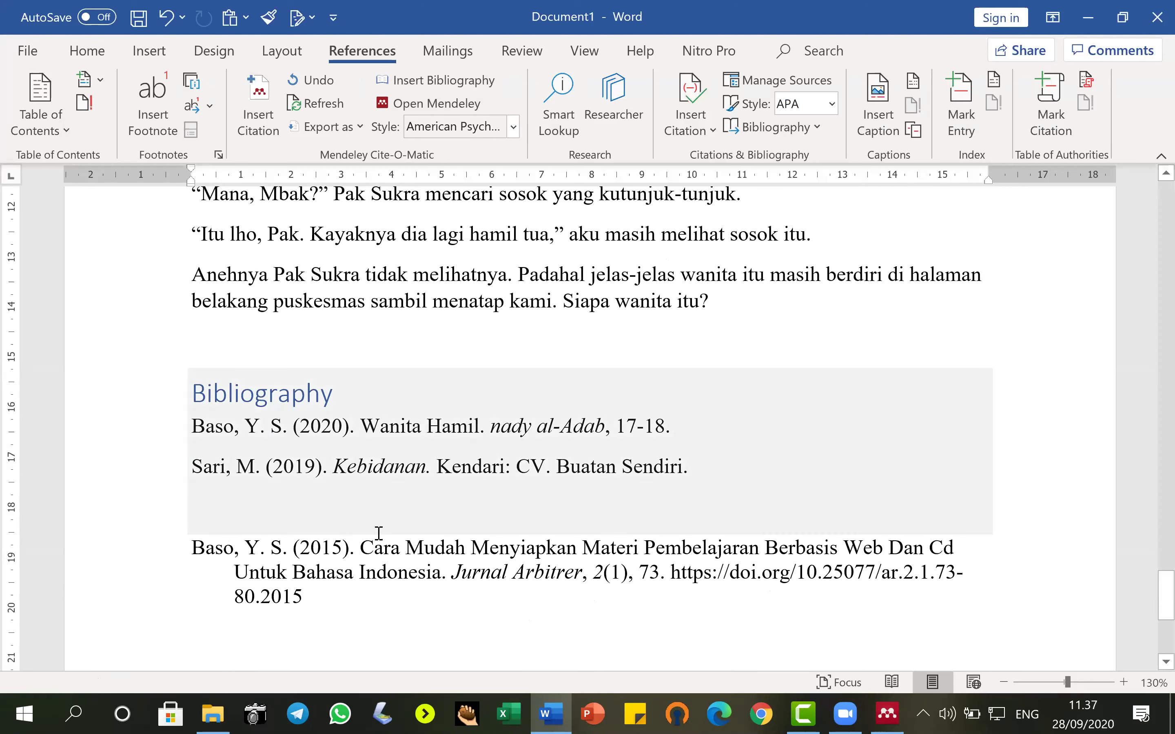
# Select the new 2015 Baso reference entry, then the Bibliography heading with its two entries.
pyautogui.moveTo(144, 553); pyautogui.dragTo(158, 606)
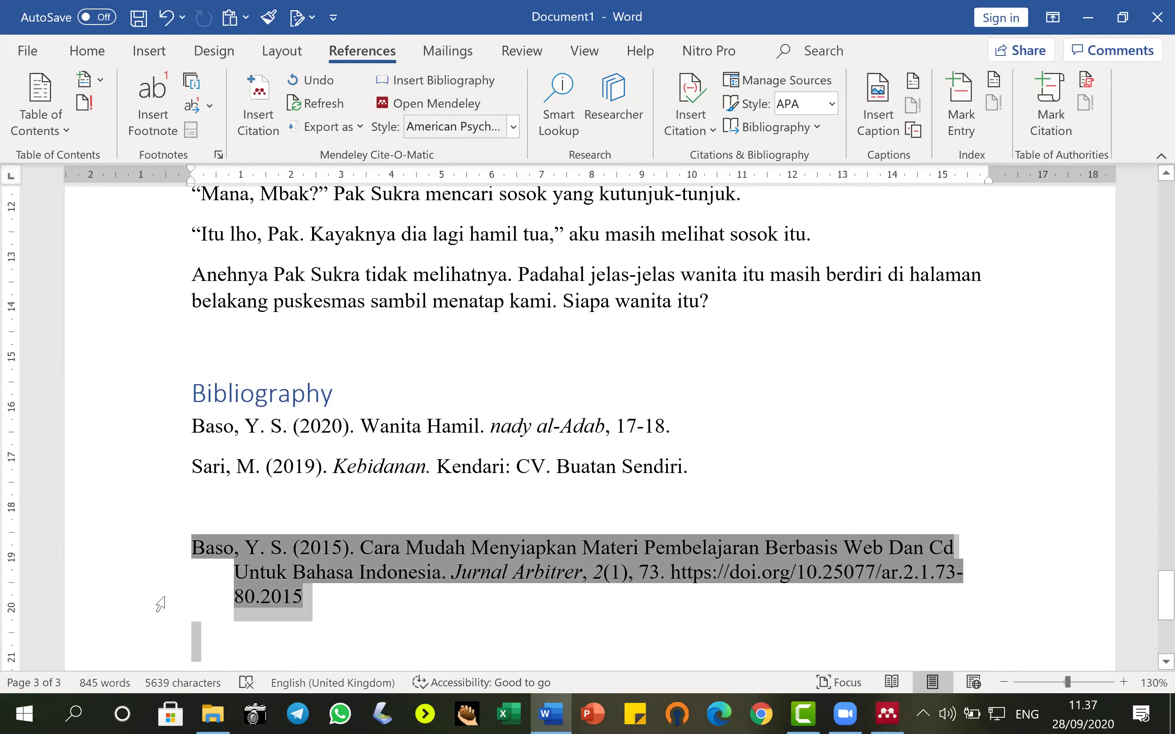
pyautogui.click(438, 628)
pyautogui.tripleClick(454, 575)
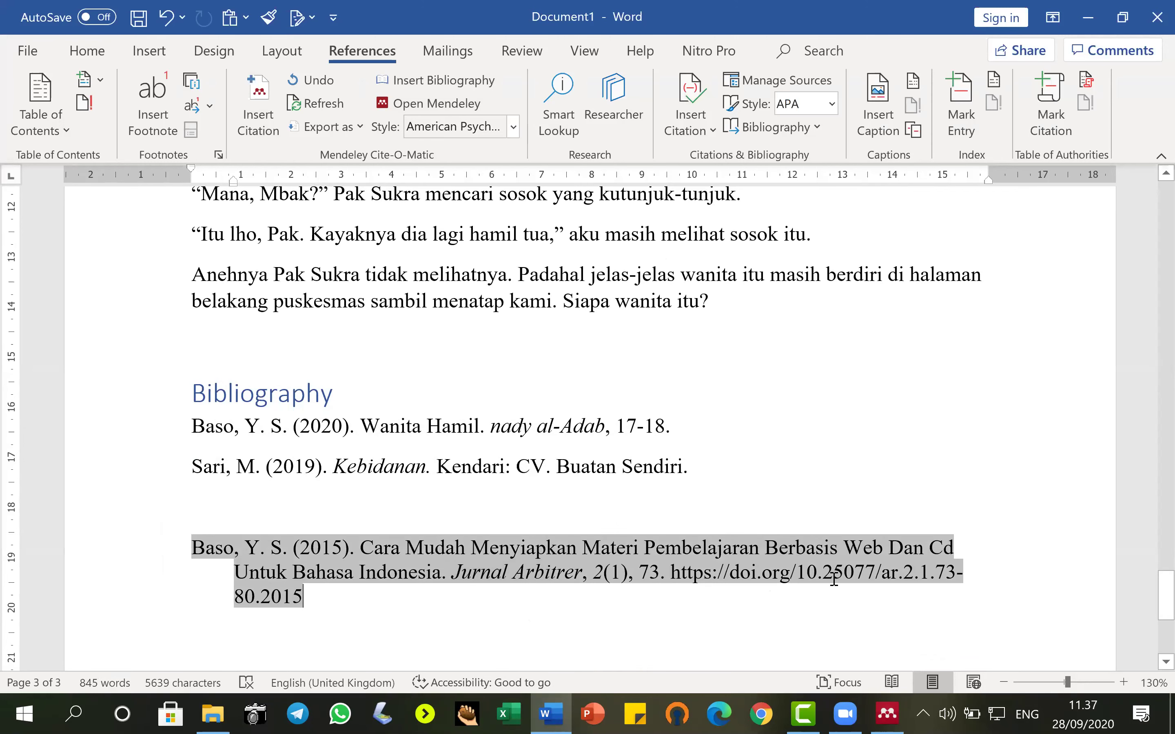
pyautogui.click(702, 612)
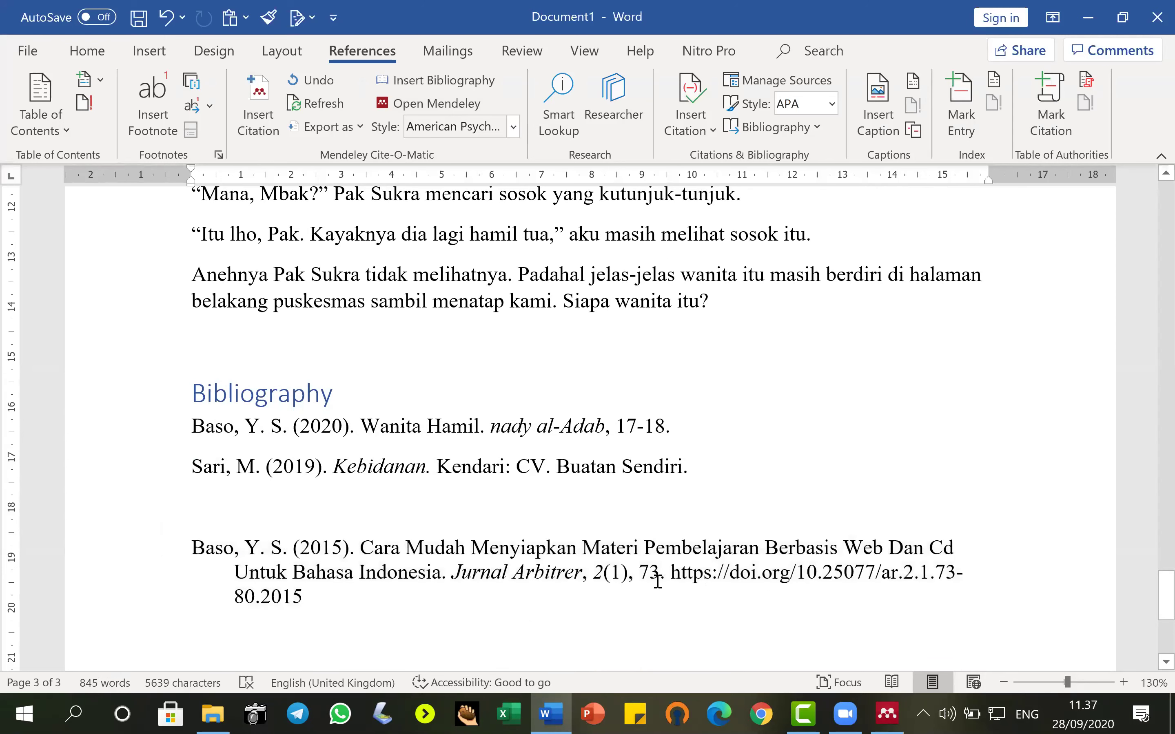
pyautogui.moveTo(138, 401); pyautogui.dragTo(144, 462)
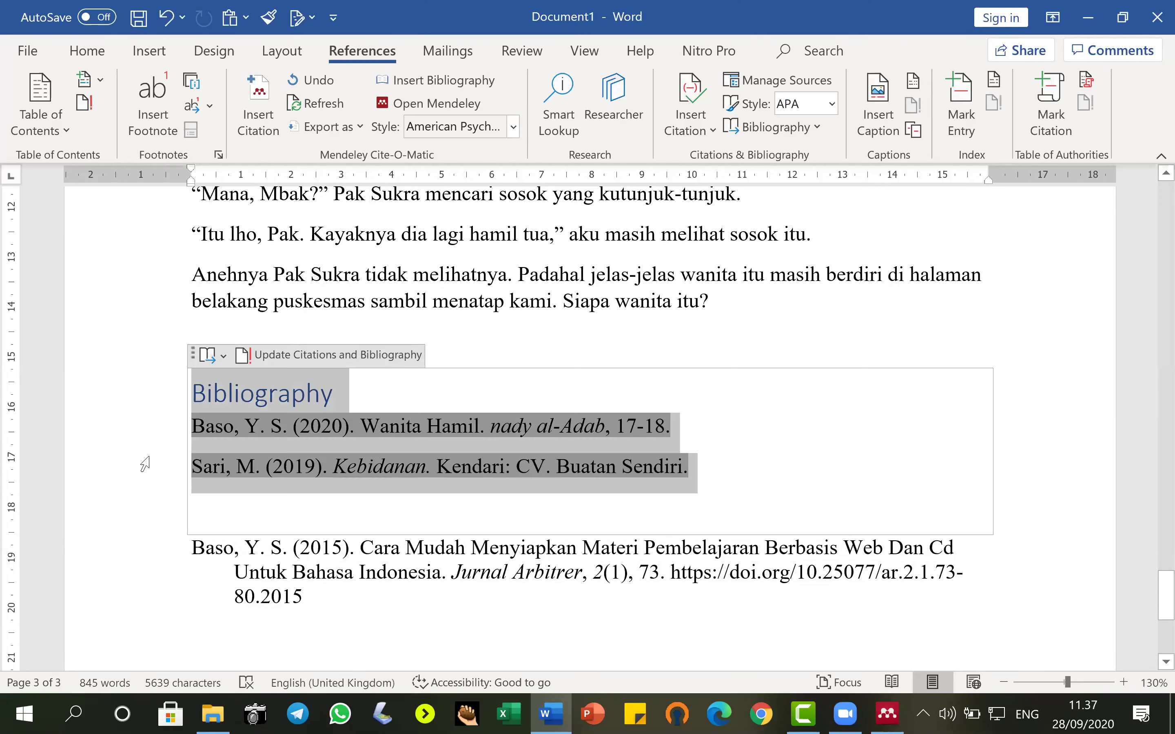
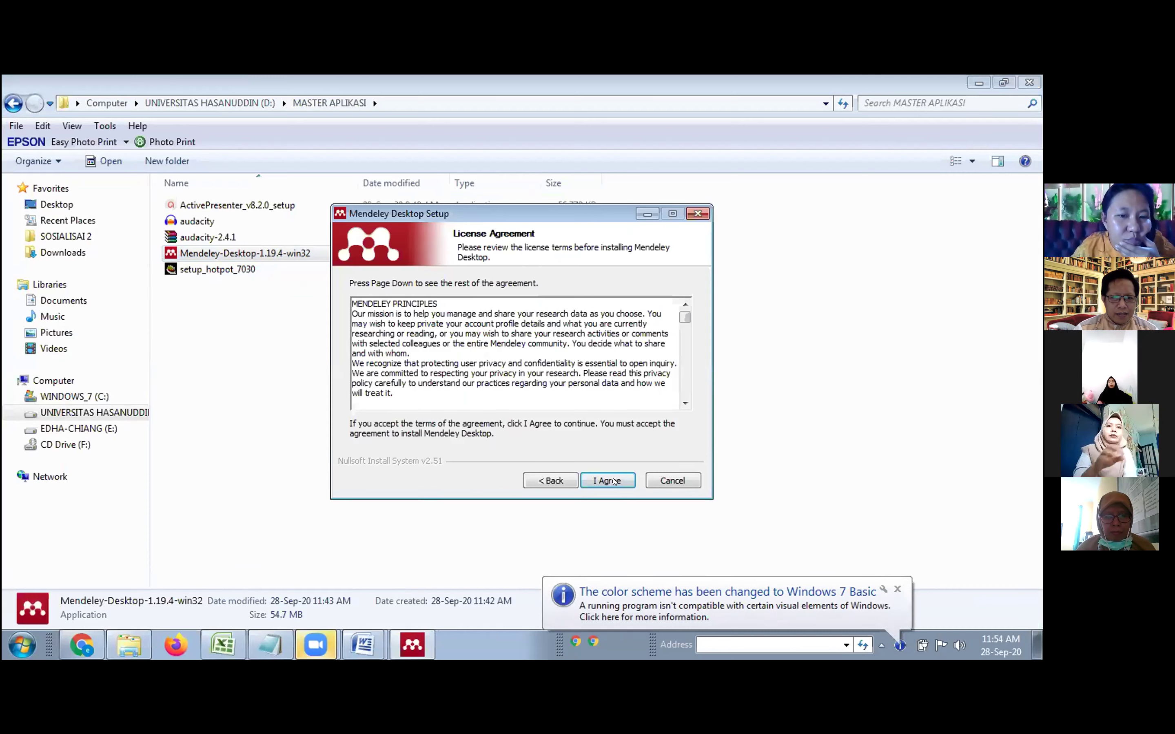
# Accept the Mendeley licence and install Mendeley Desktop to the default location.
pyautogui.click(614, 481)
pyautogui.click(613, 481)
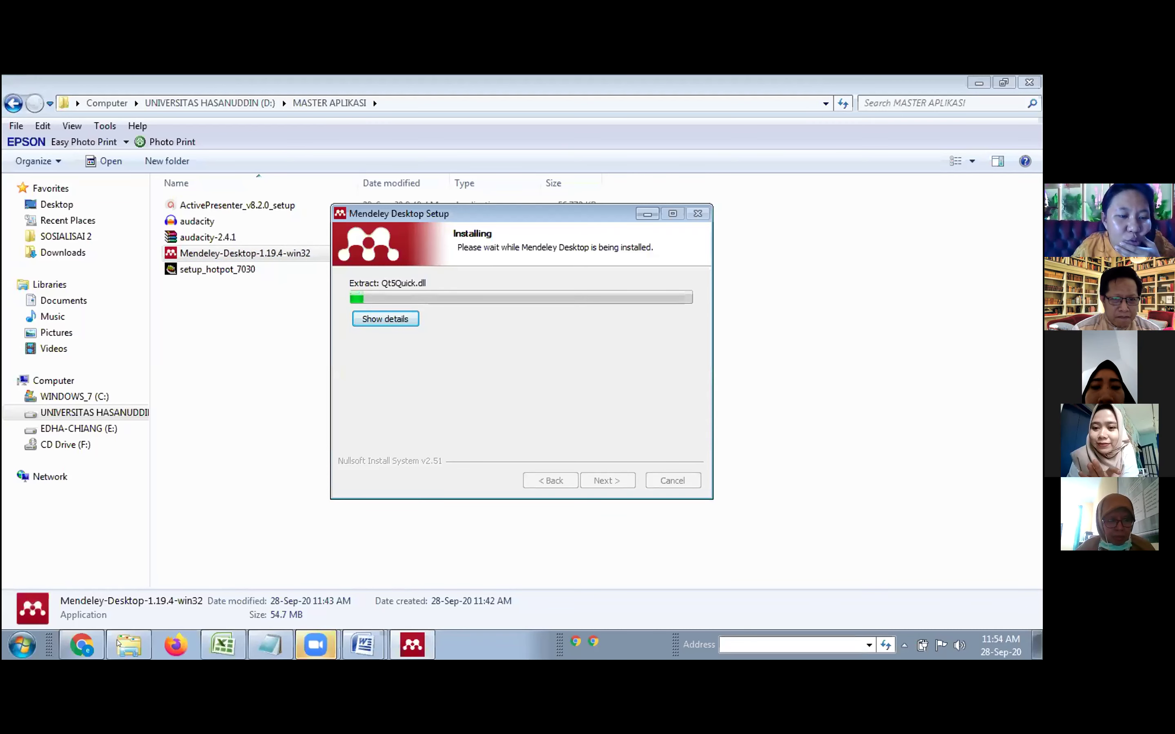
pyautogui.moveTo(130, 651)
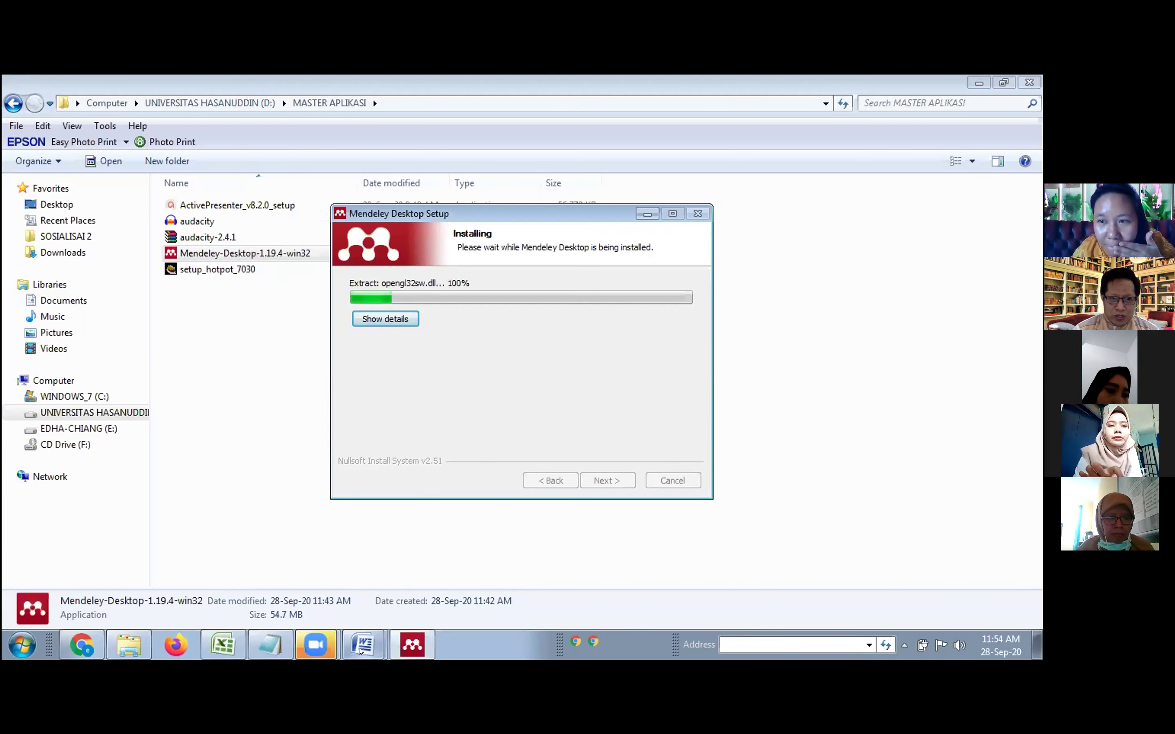
pyautogui.moveTo(360, 650)
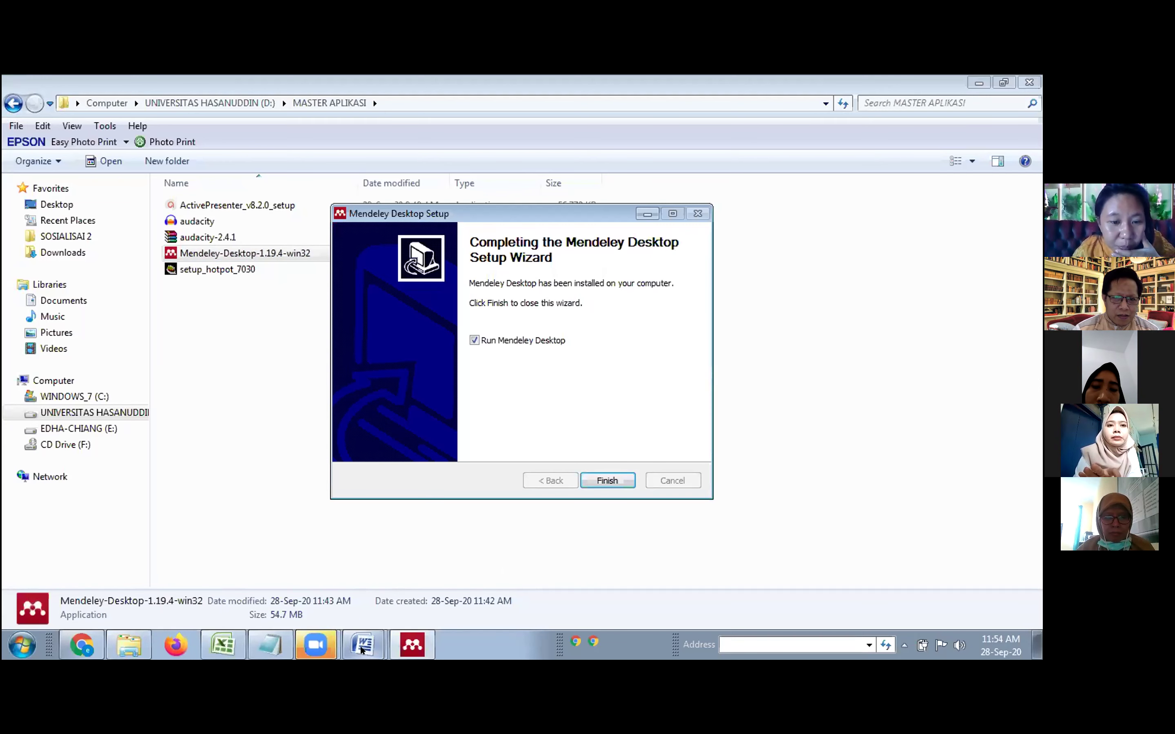
# Finish setup with Run Mendeley Desktop checked, then close Word's recent documents list.
pyautogui.press('Return')
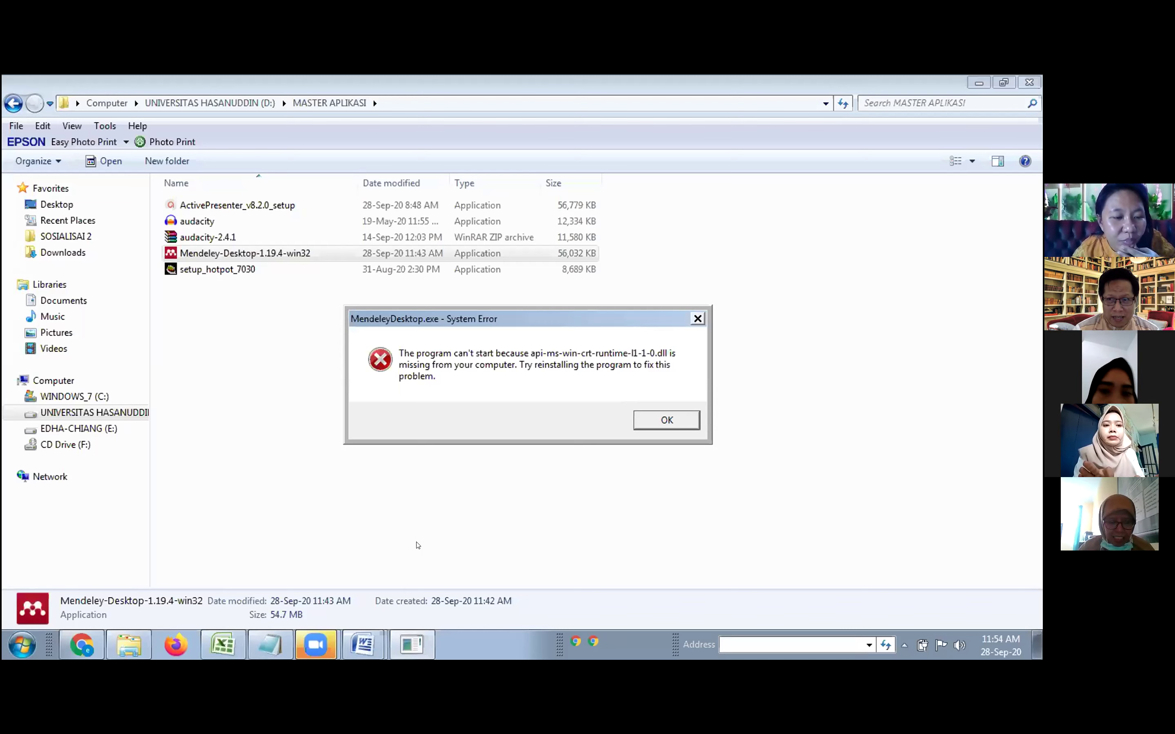
pyautogui.rightClick(362, 645)
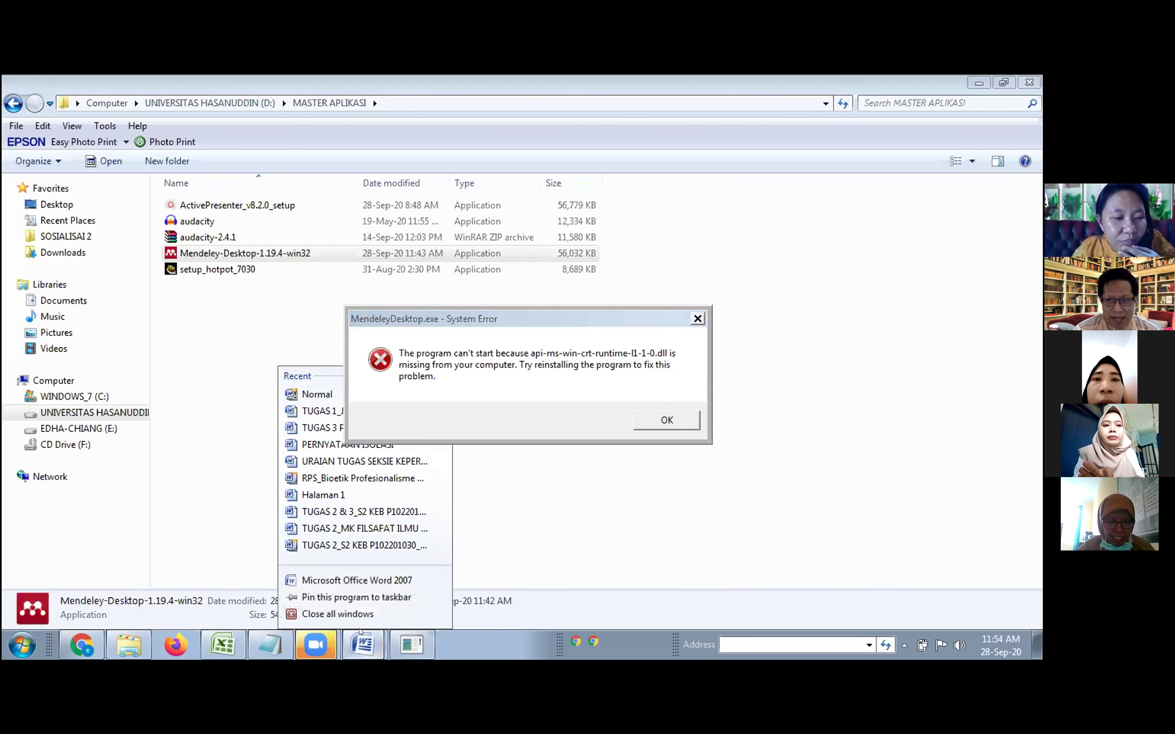
pyautogui.click(366, 649)
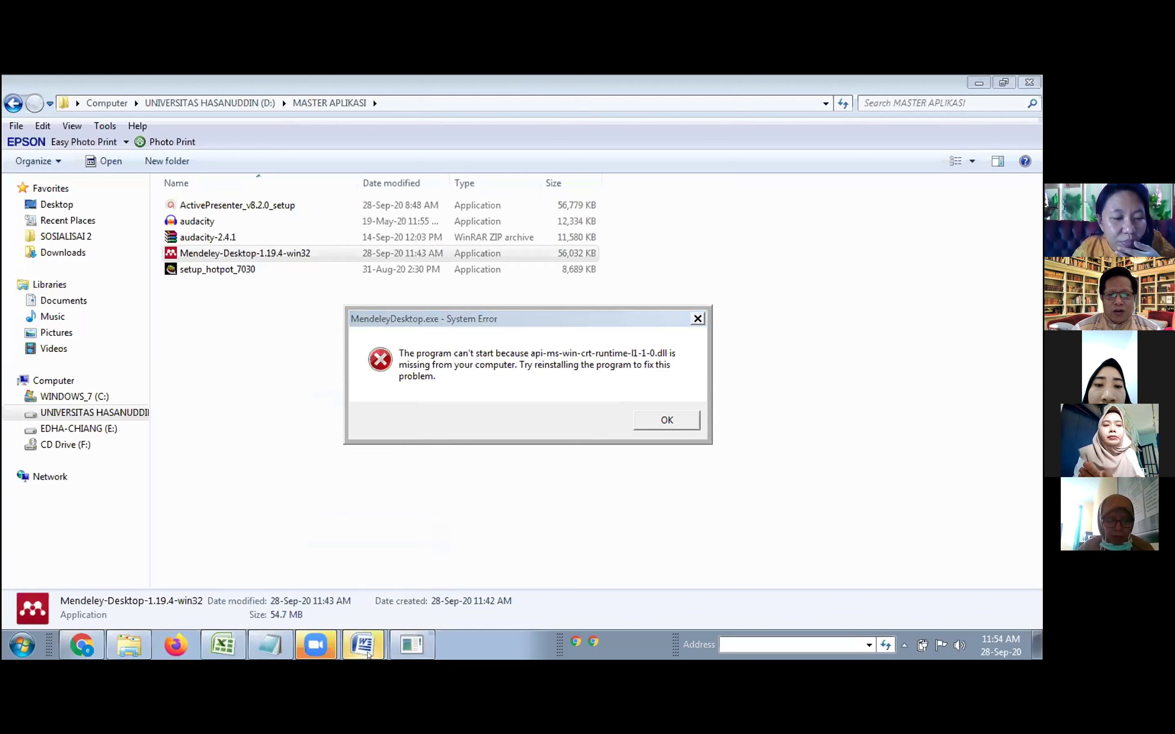
# Dismiss the Mendeley system error about missing api-ms-win-crt-runtime-l1-1-0.dll.
pyautogui.moveTo(368, 655)
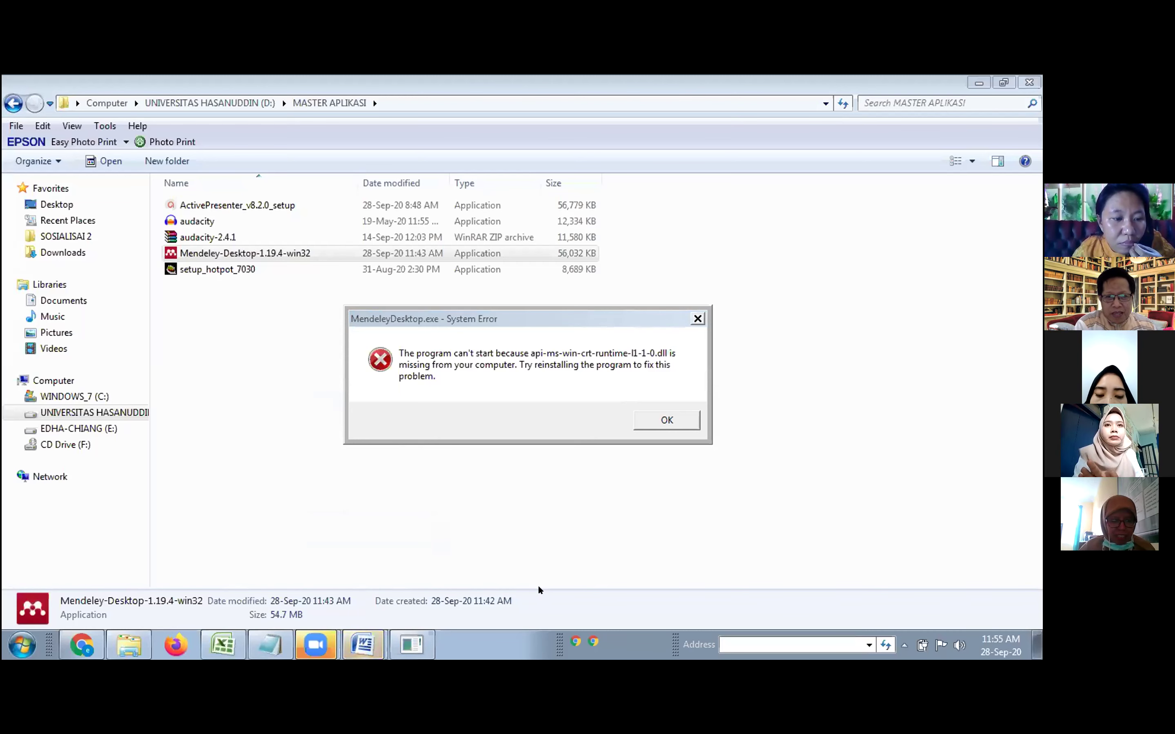
pyautogui.moveTo(322, 652)
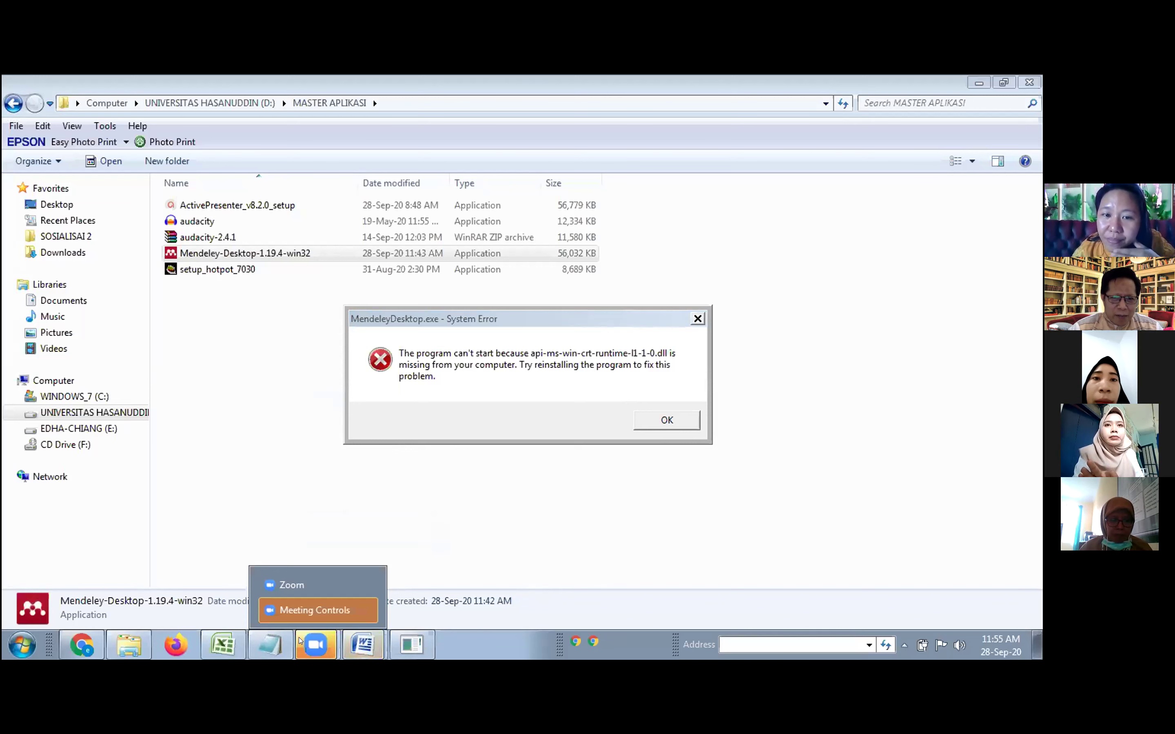
pyautogui.click(322, 656)
pyautogui.click(316, 645)
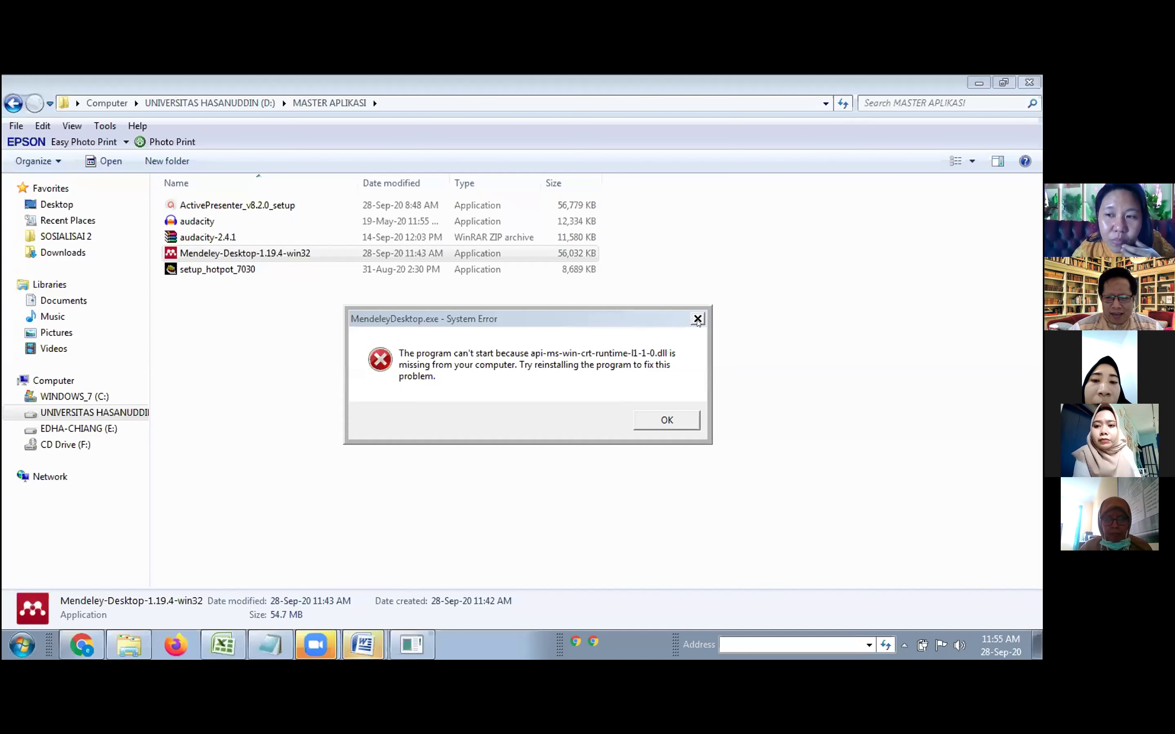
pyautogui.click(698, 320)
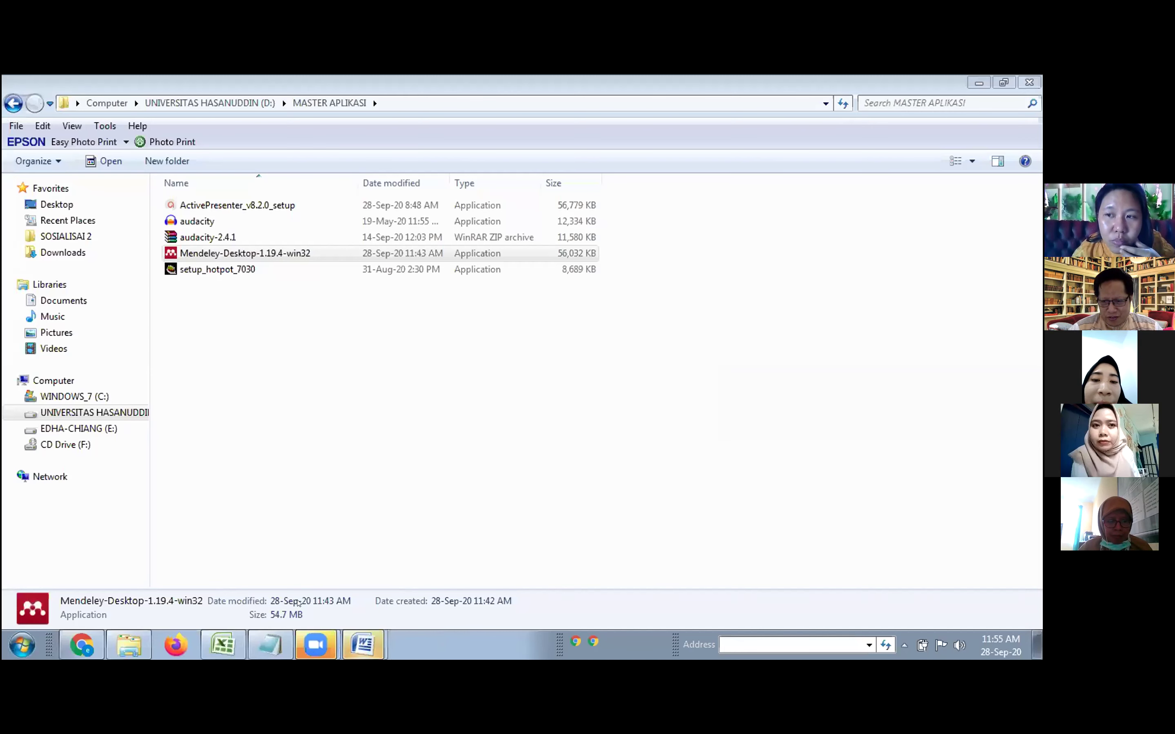
# Review the open Word windows from the taskbar window list.
pyautogui.moveTo(300, 650)
pyautogui.click(297, 591)
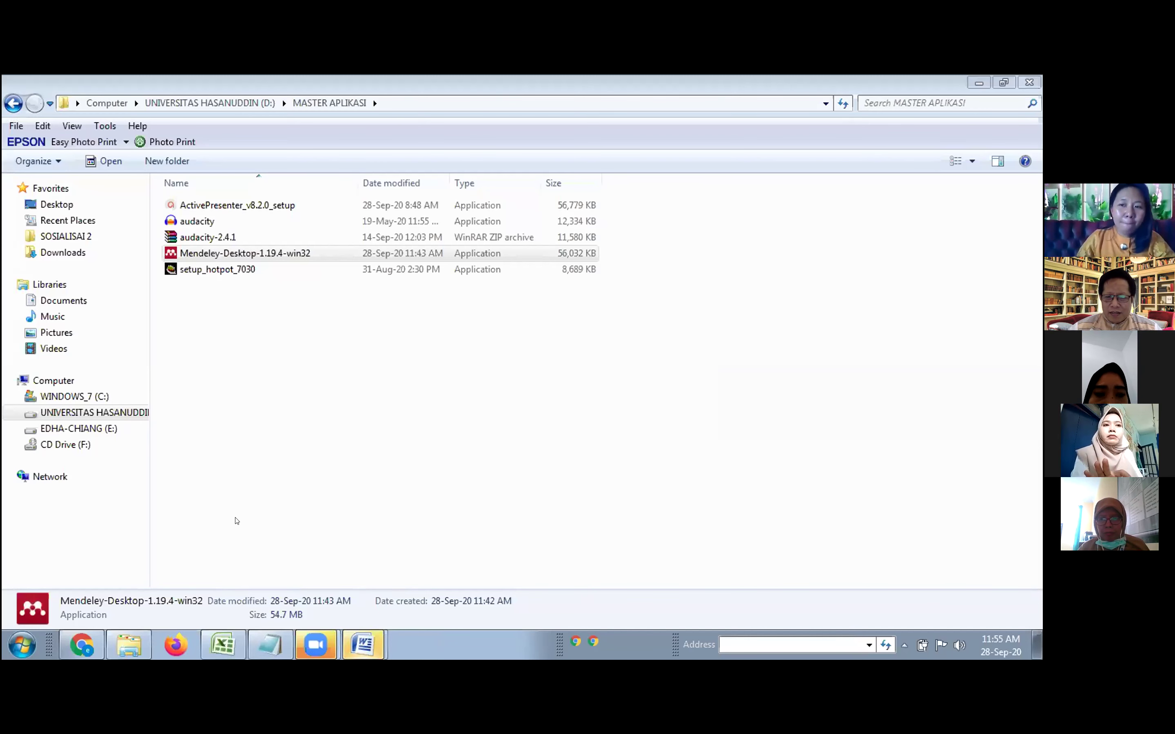
pyautogui.click(357, 650)
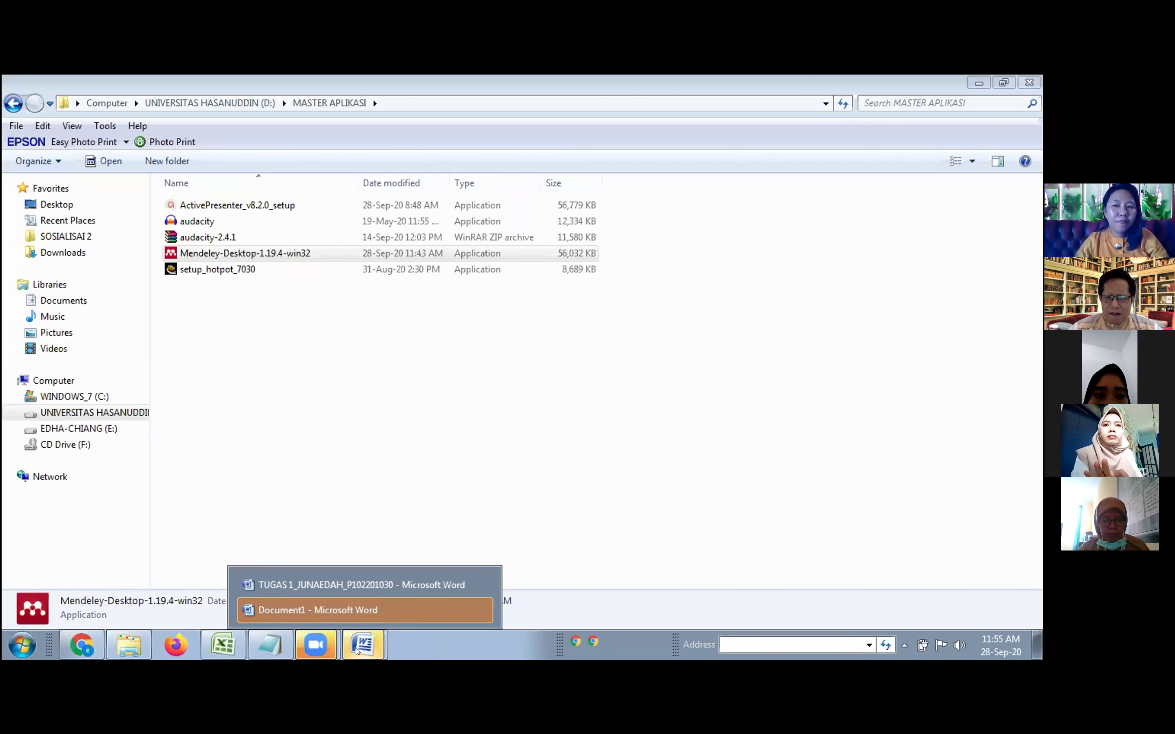
pyautogui.click(432, 623)
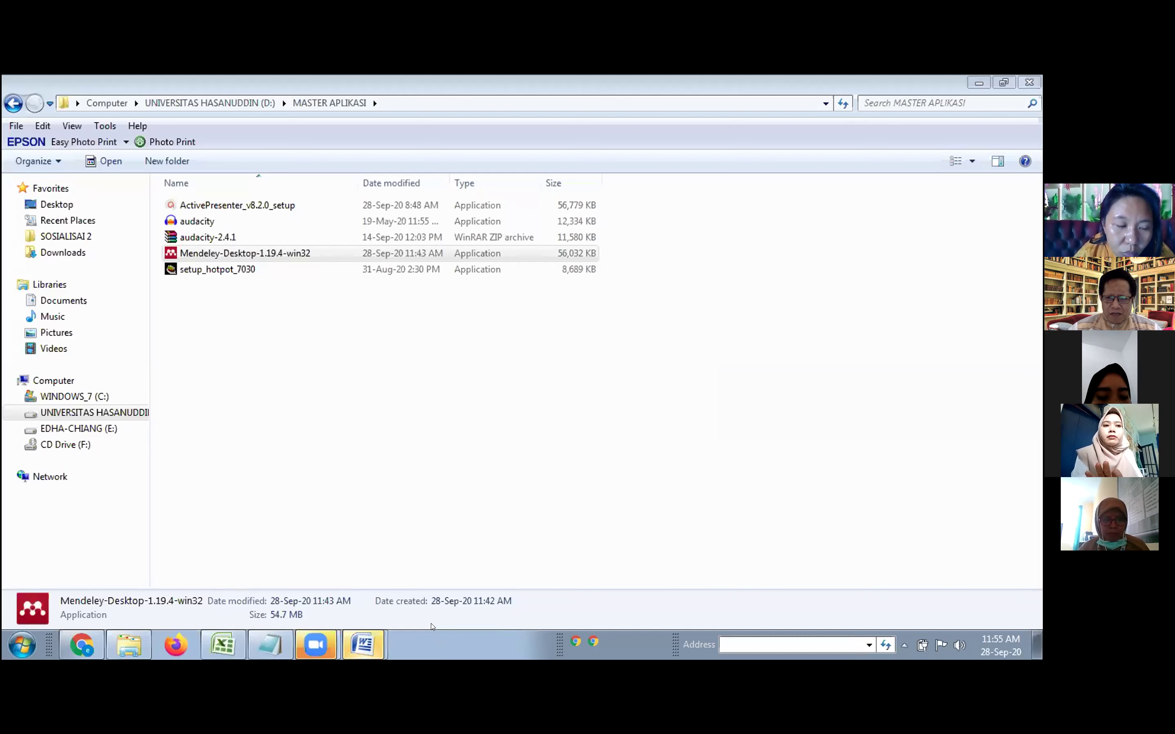
pyautogui.click(308, 651)
pyautogui.click(298, 585)
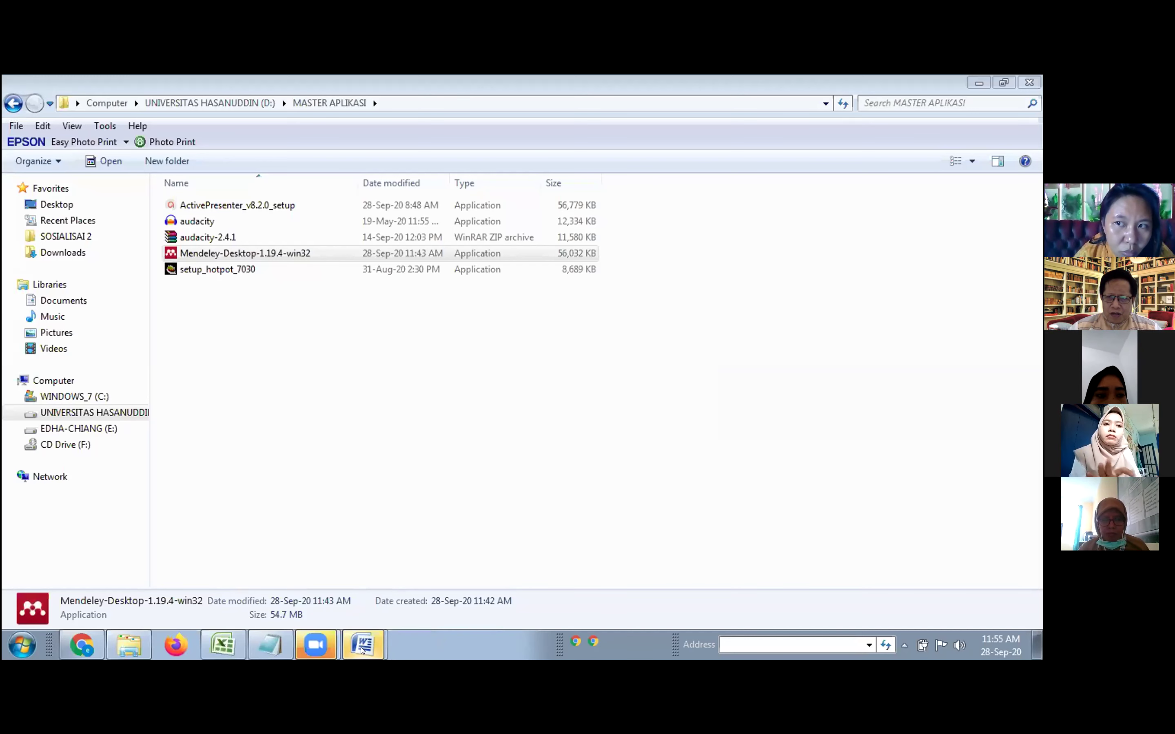
# Close the TUGAS and other Word documents unsaved, then bring DATA BIDAN & PERAWAT forward.
pyautogui.moveTo(357, 638)
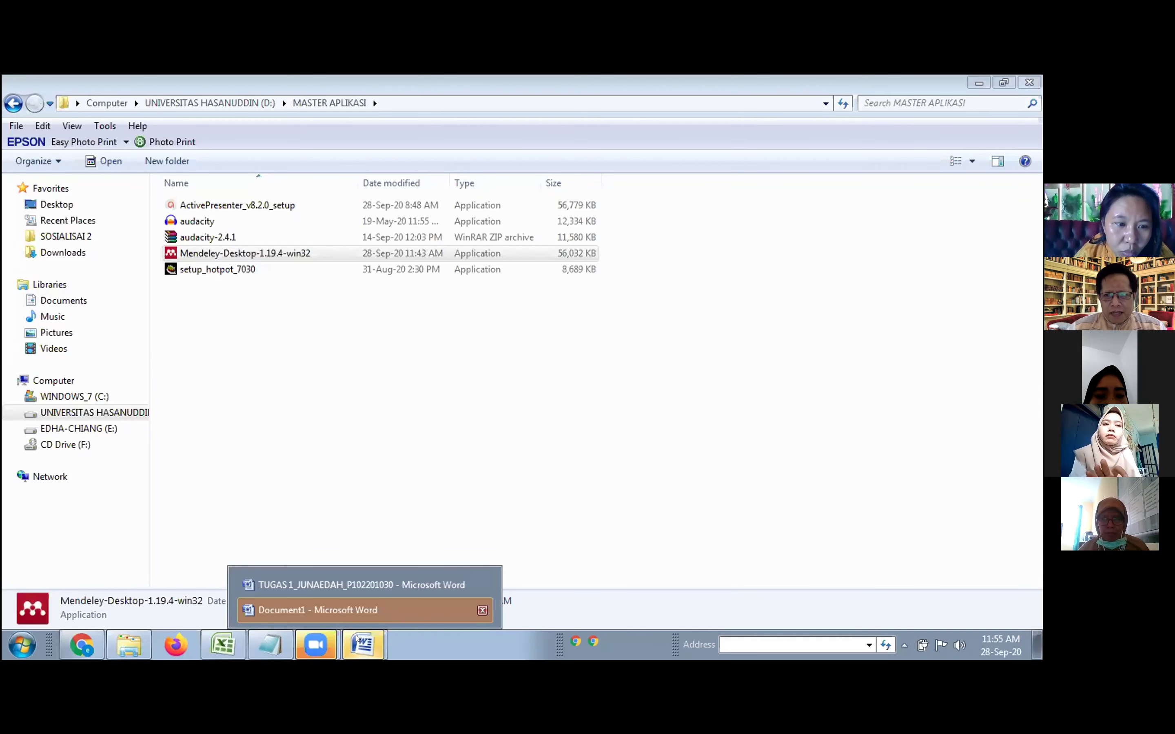
pyautogui.click(362, 585)
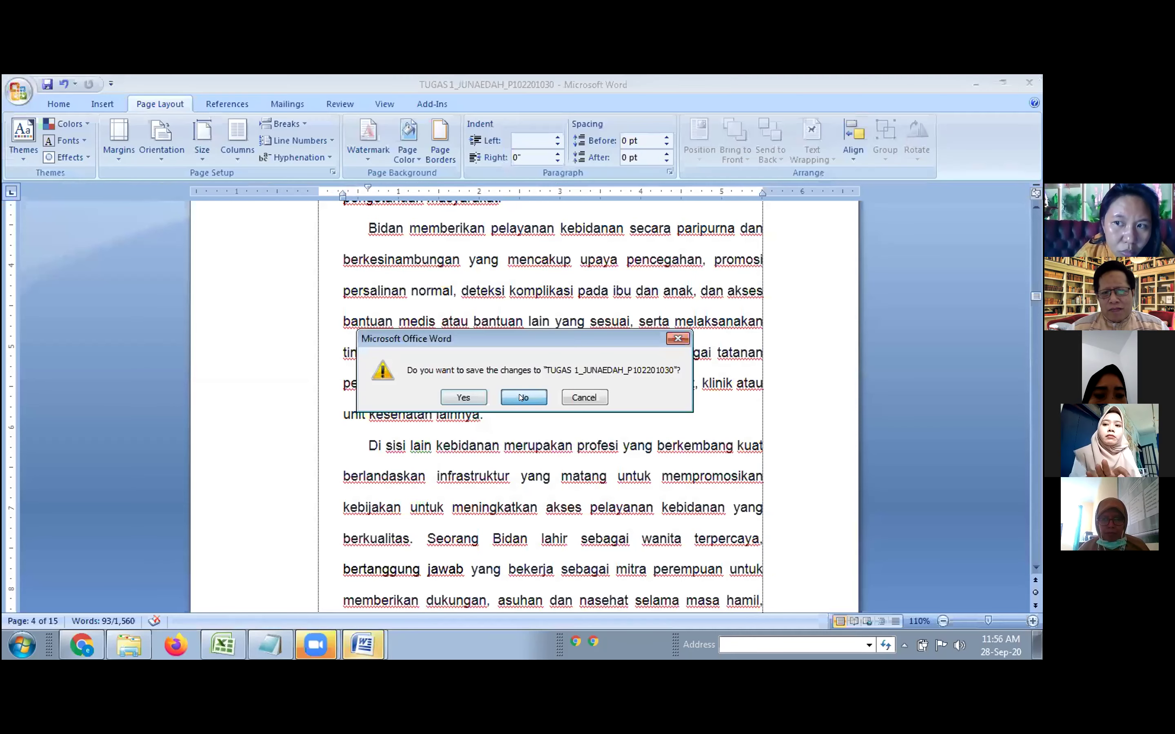
pyautogui.click(506, 396)
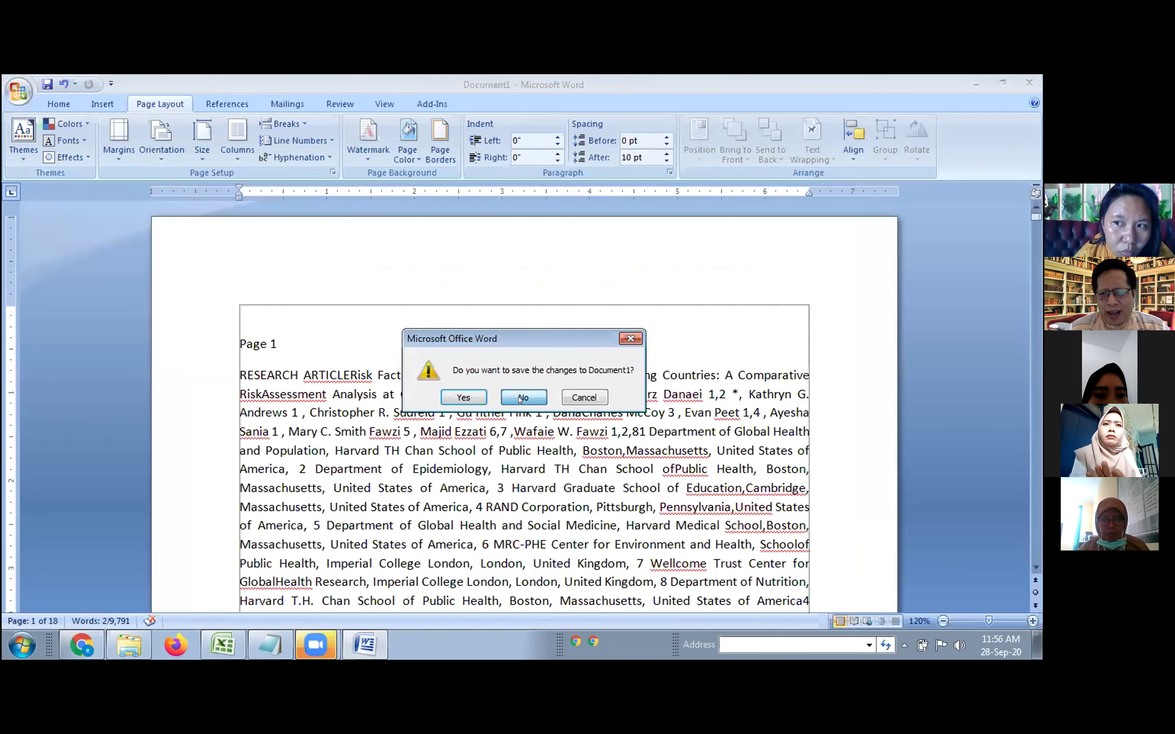
pyautogui.click(521, 398)
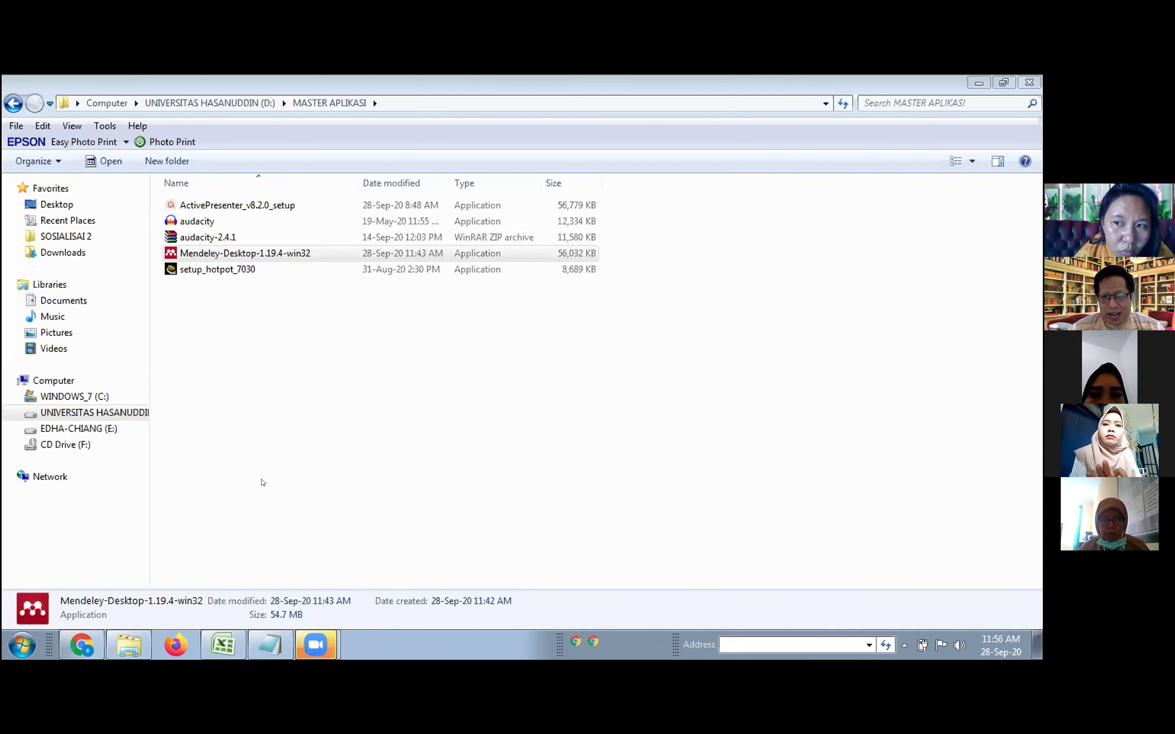
pyautogui.moveTo(311, 649)
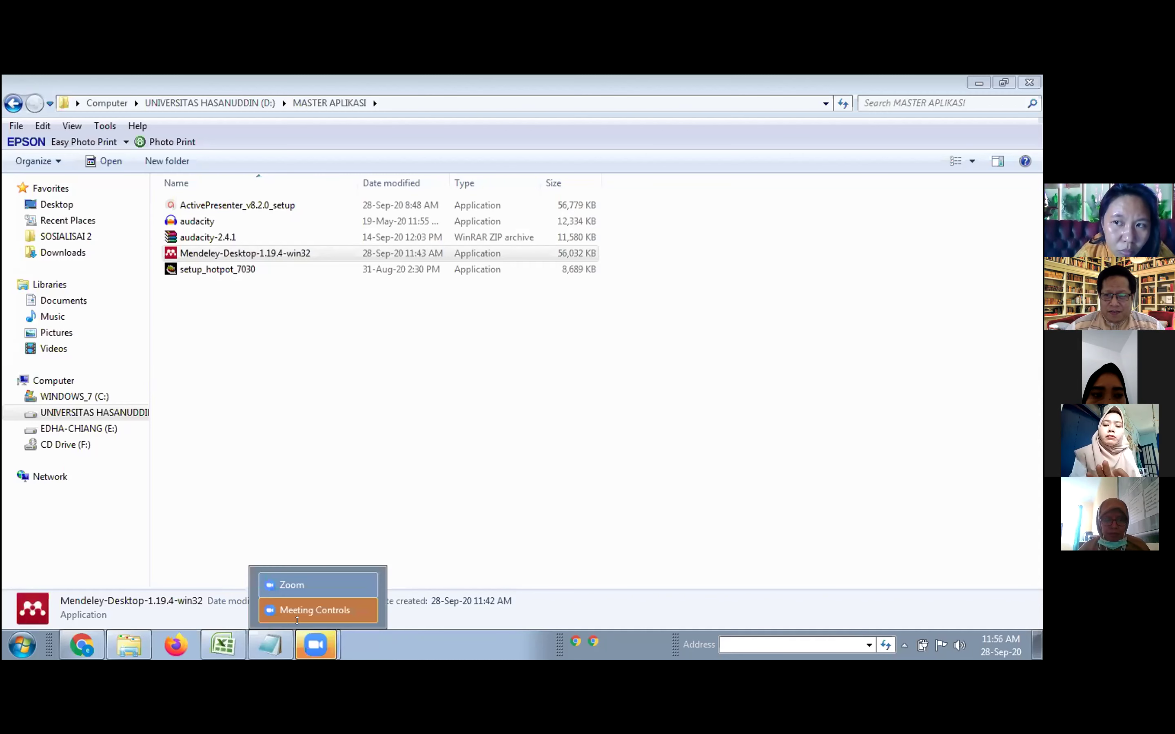
pyautogui.click(214, 643)
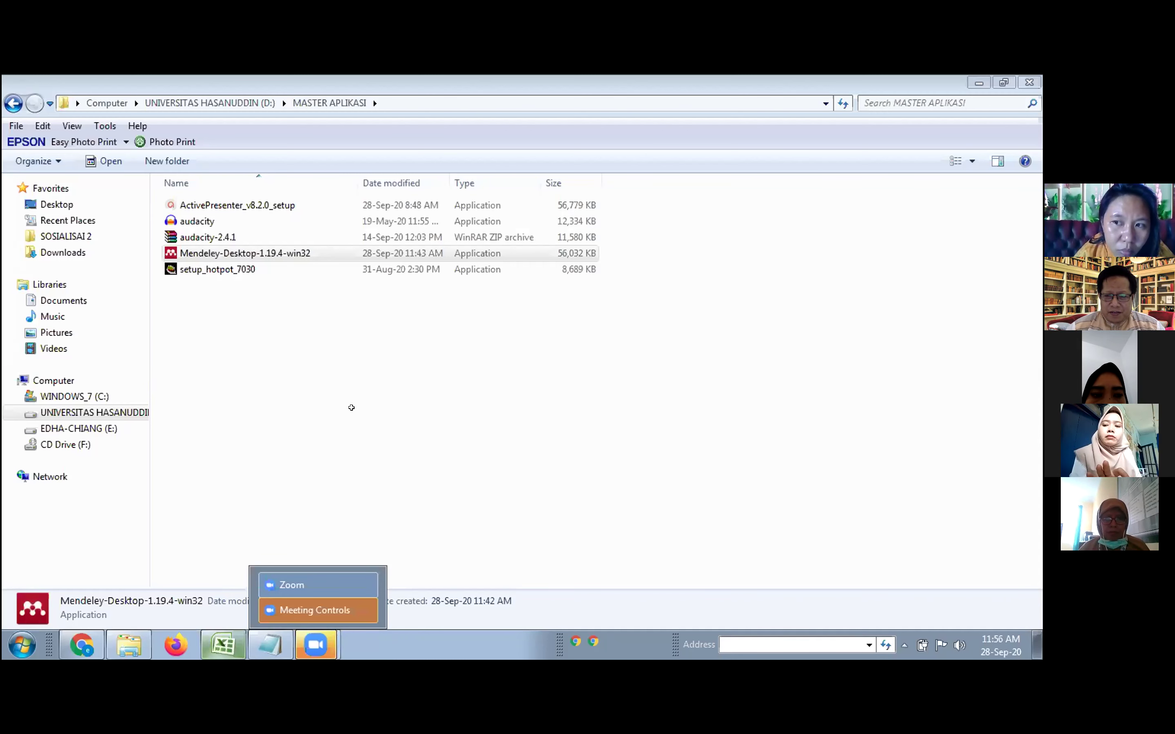
# Close DATA BIDAN & PERAWAT without saving and return to Word's Document1 table of contents.
pyautogui.click(1029, 81)
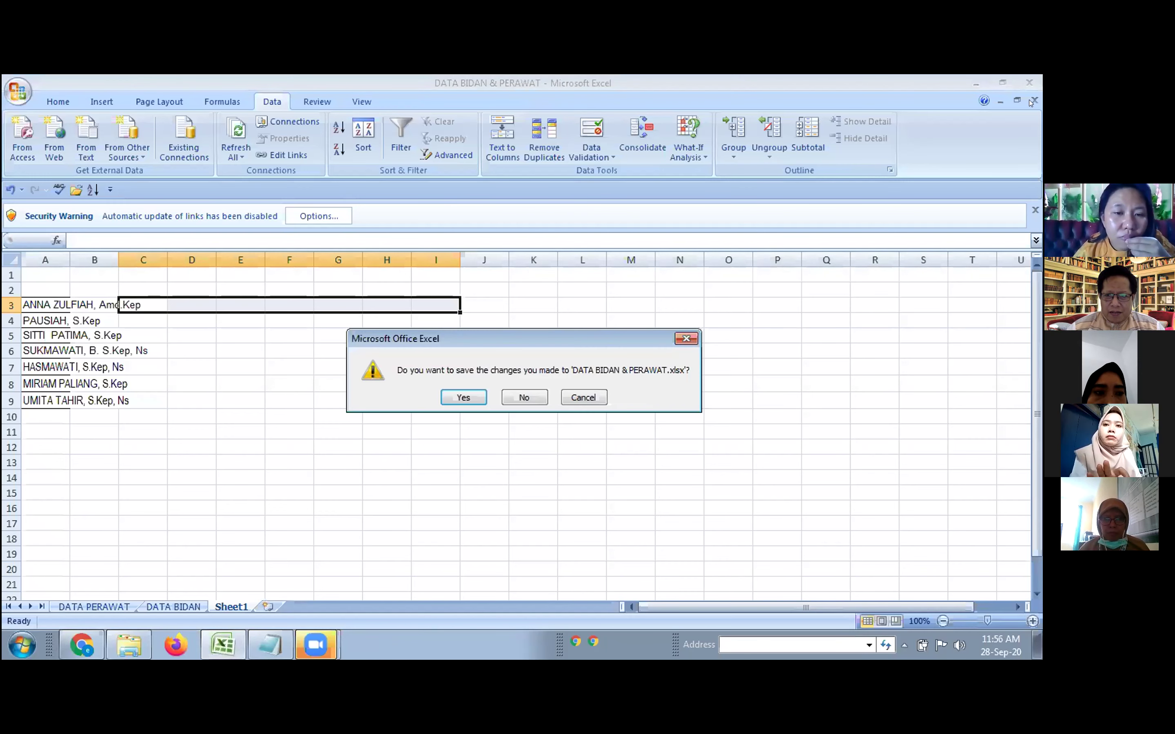
pyautogui.click(521, 398)
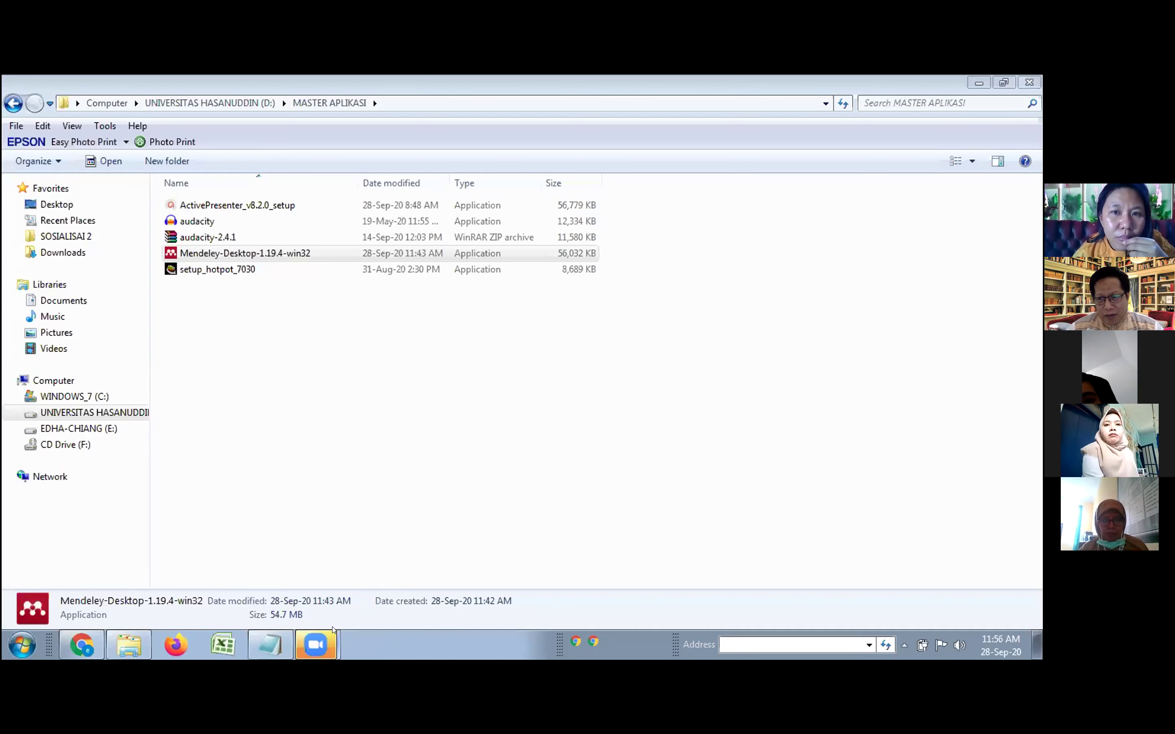
pyautogui.moveTo(309, 650)
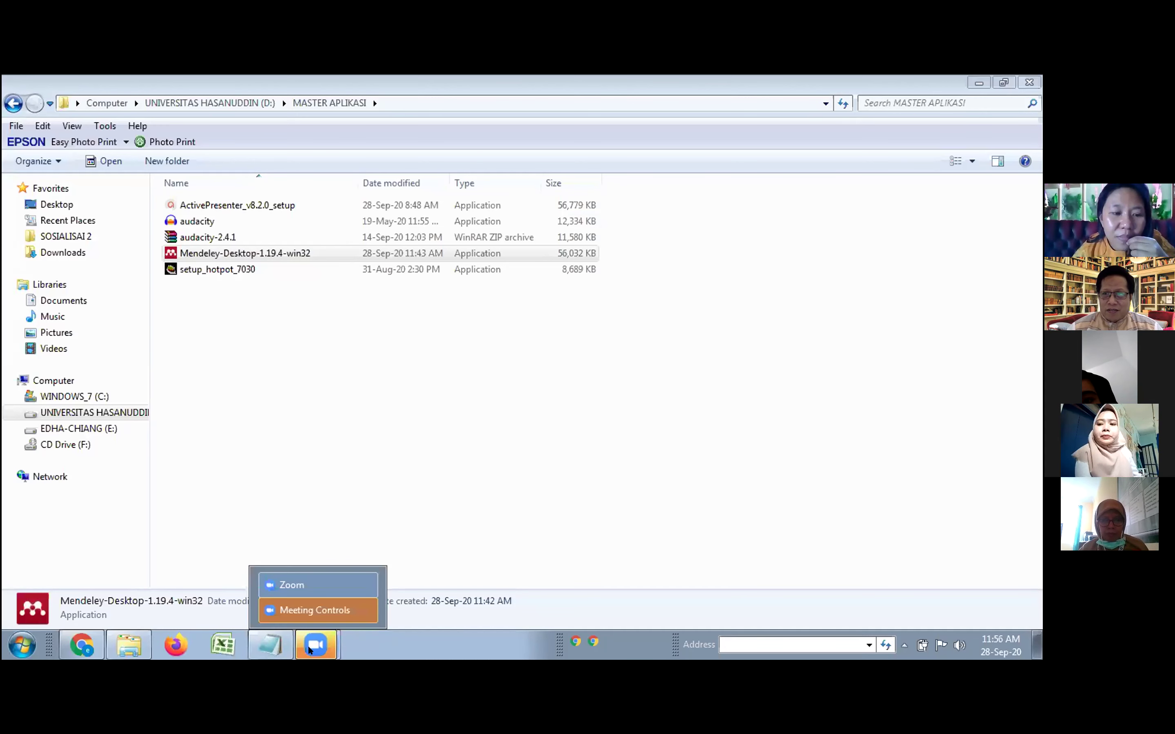
pyautogui.click(312, 583)
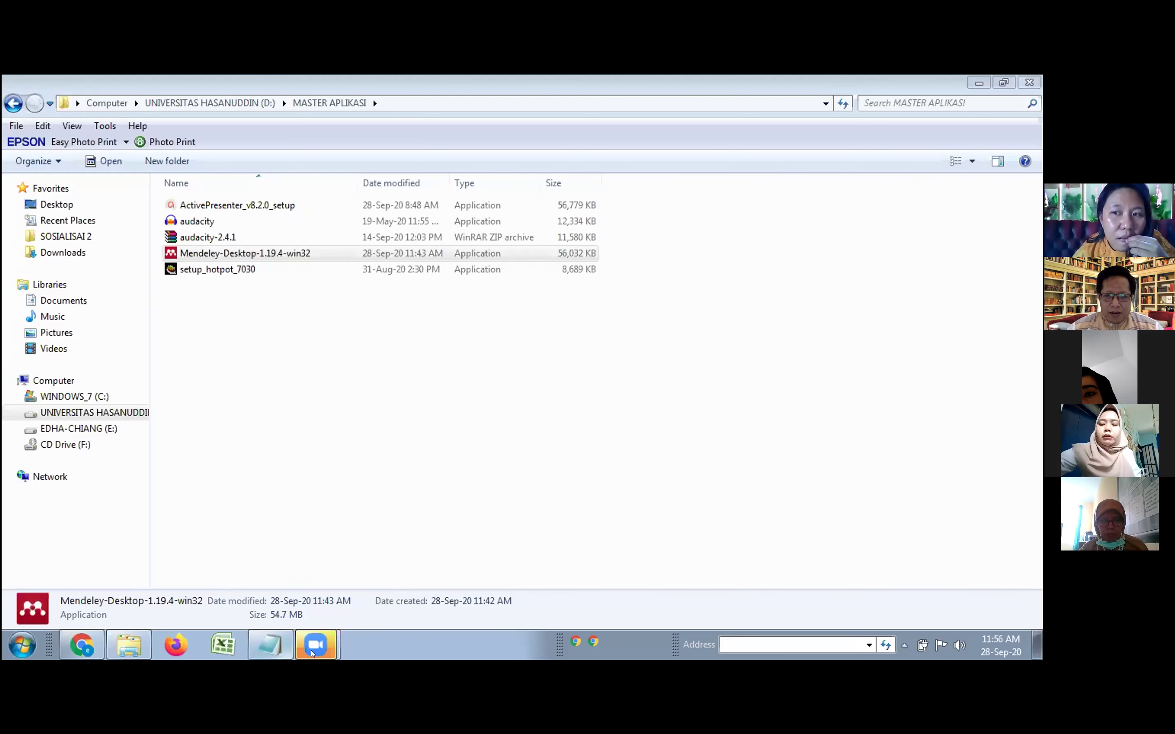
pyautogui.click(312, 650)
pyautogui.click(322, 583)
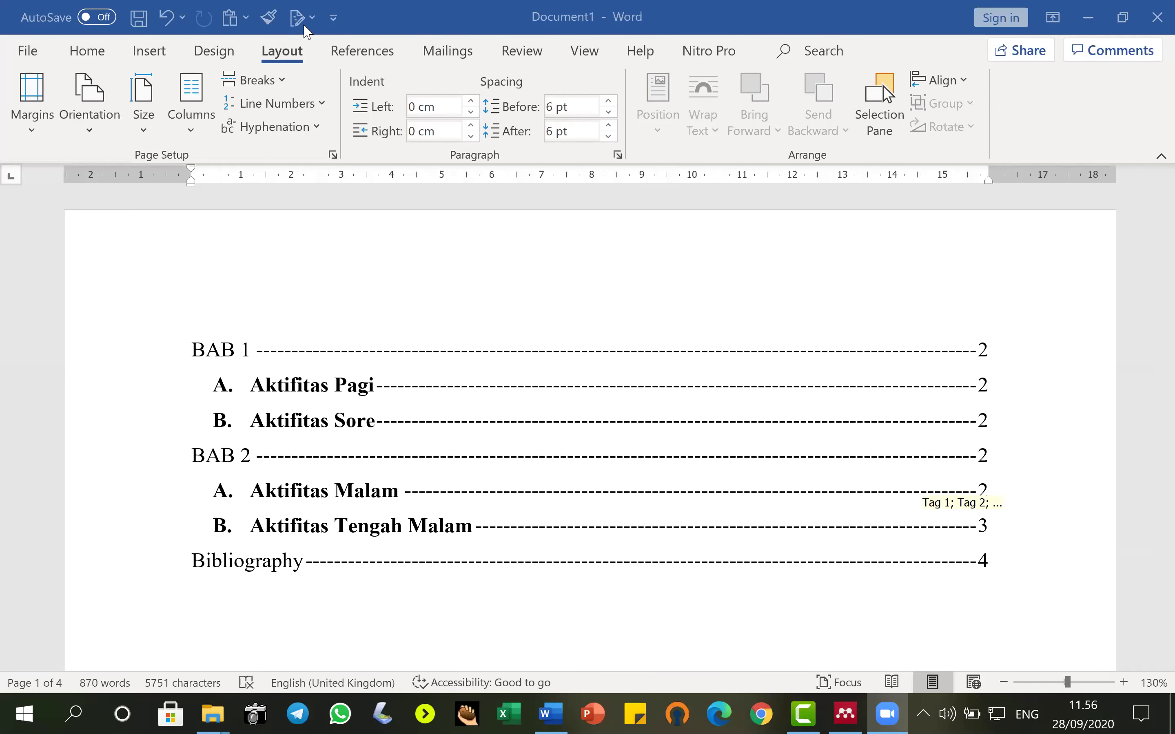
pyautogui.click(149, 51)
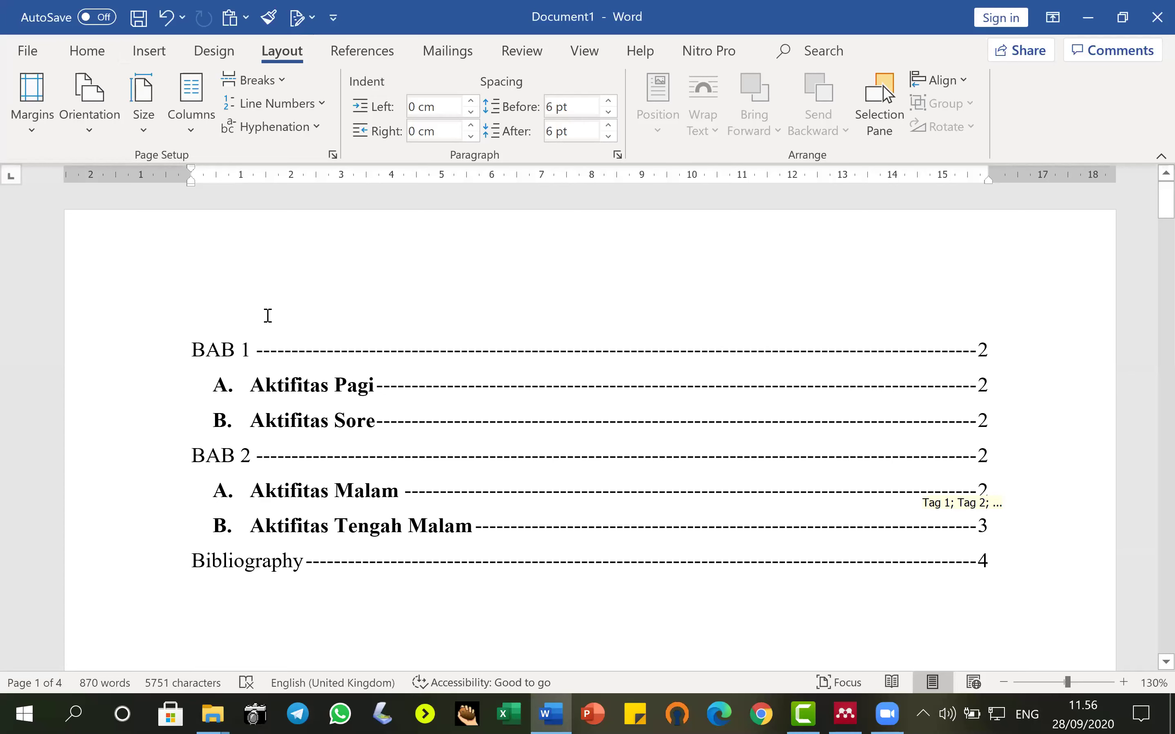
pyautogui.scroll(-15, 522, 527)
pyautogui.scroll(-3, 516, 510)
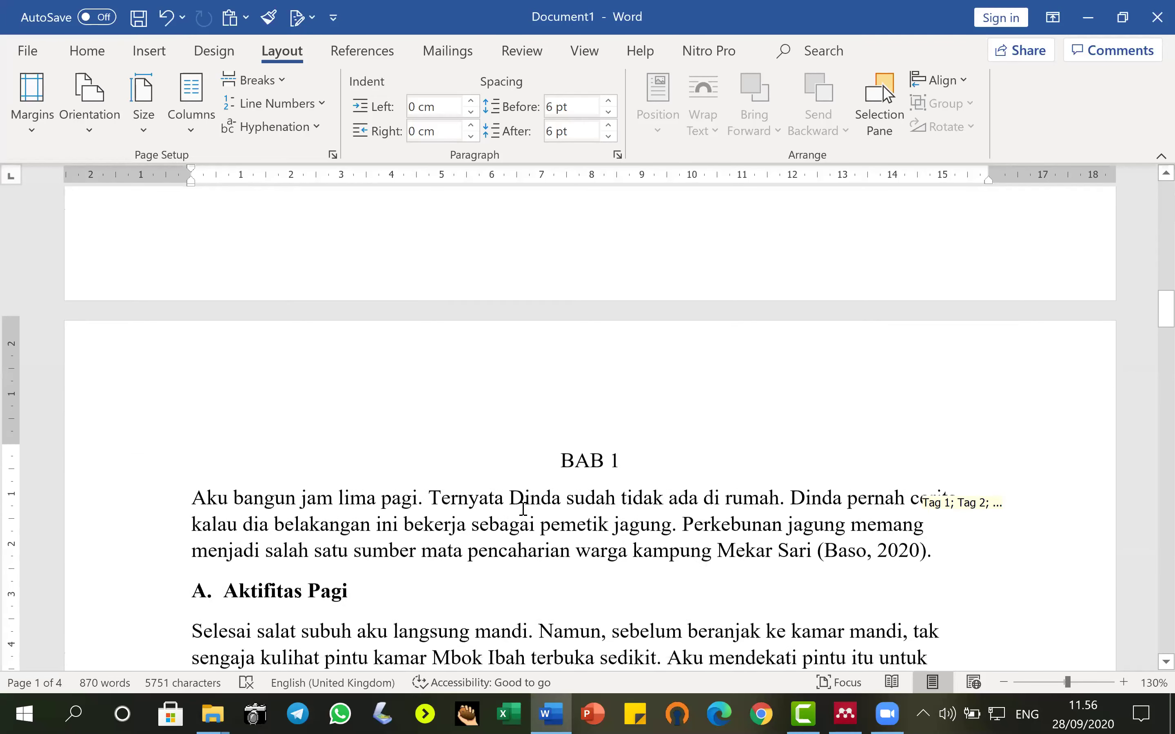
pyautogui.click(779, 494)
pyautogui.scroll(2, 362, 130)
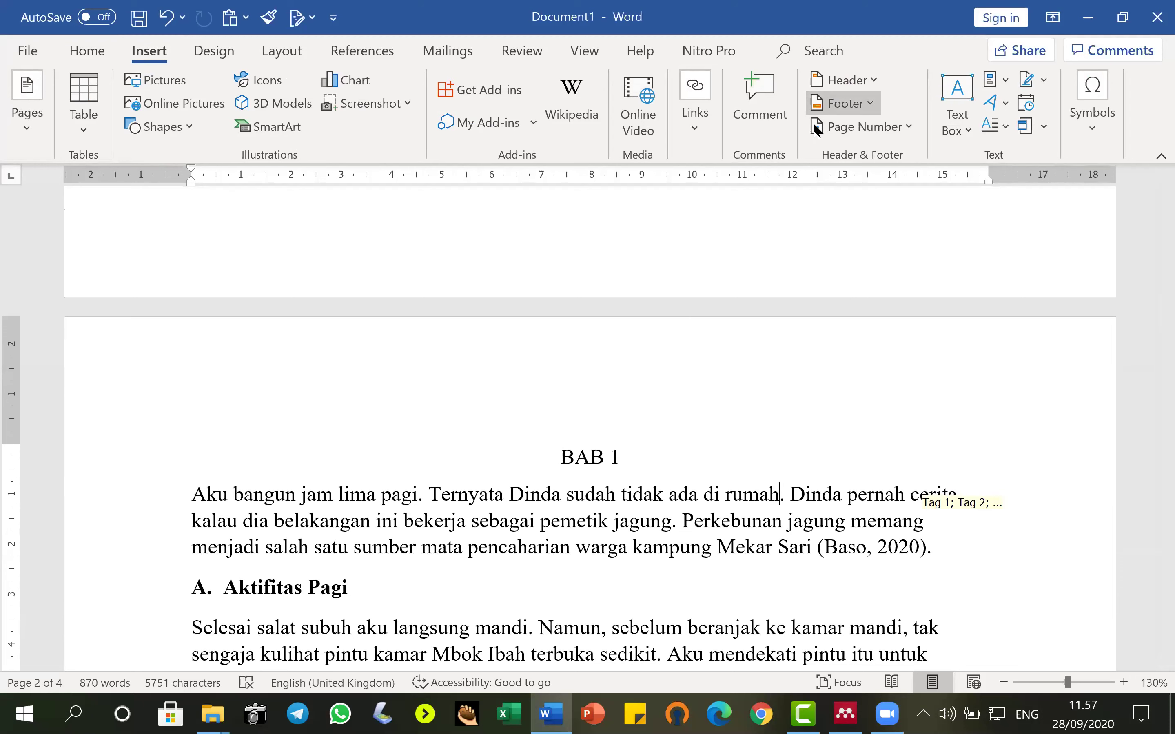
pyautogui.click(821, 111)
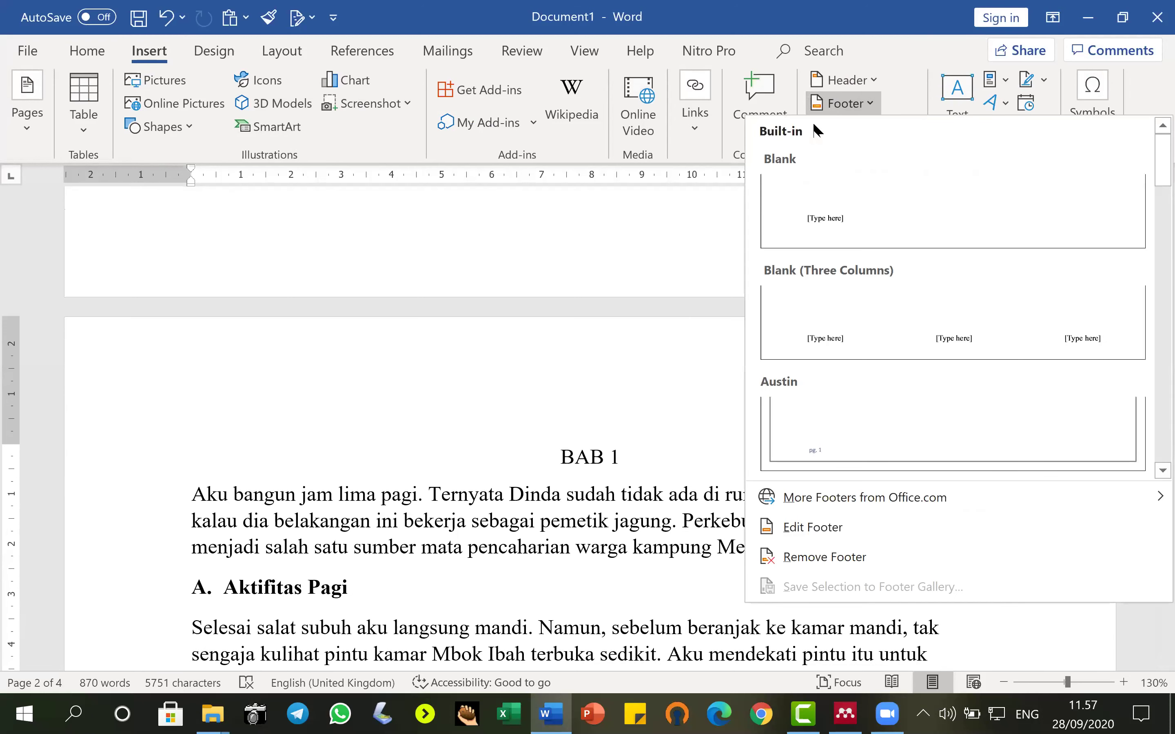
pyautogui.click(636, 237)
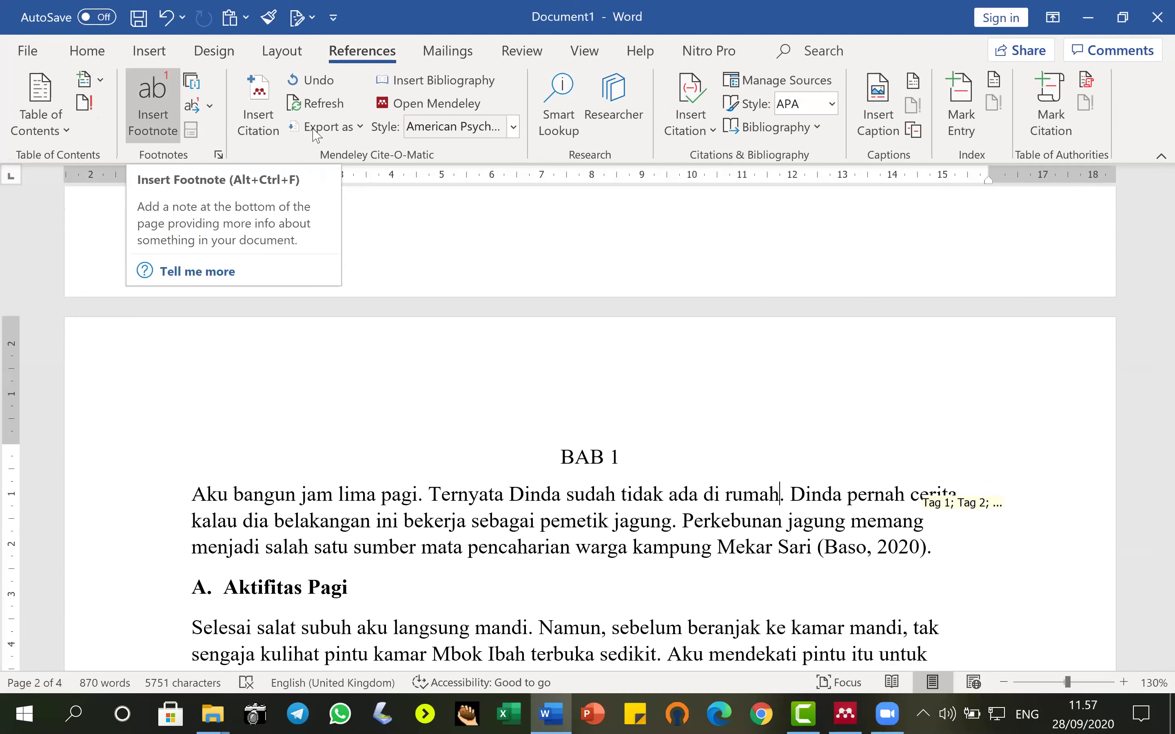
pyautogui.press('Return')
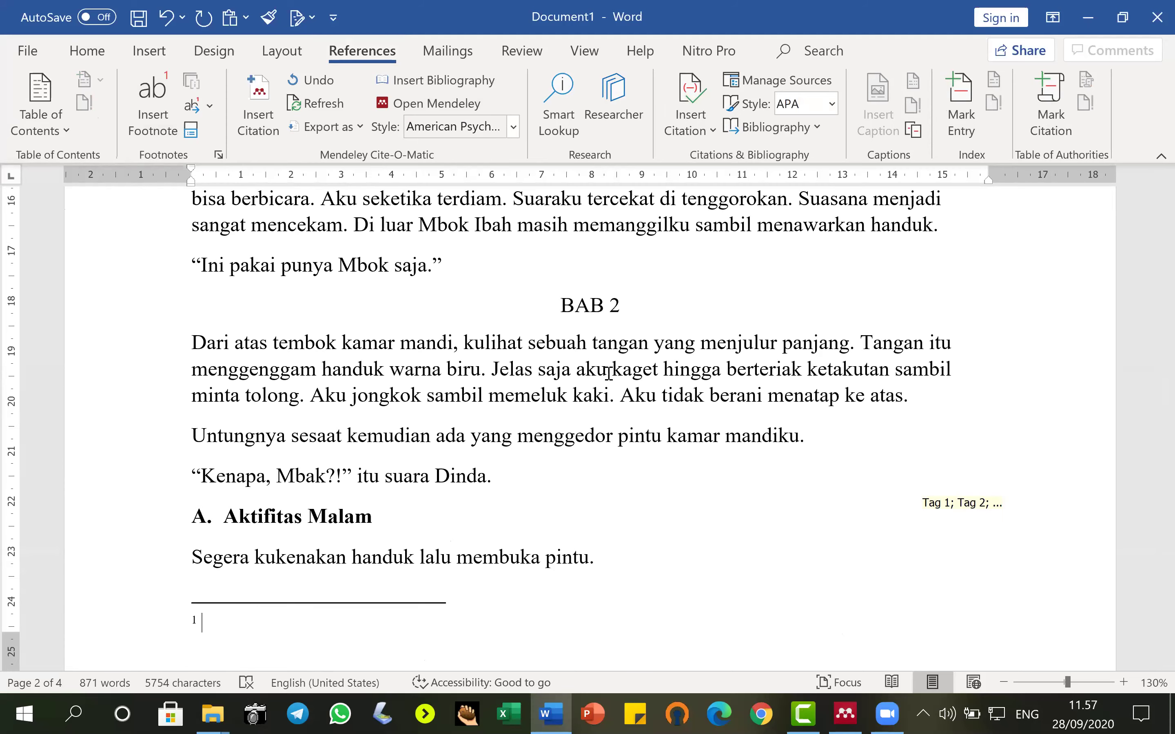
pyautogui.scroll(12, 631, 365)
pyautogui.scroll(10, 651, 311)
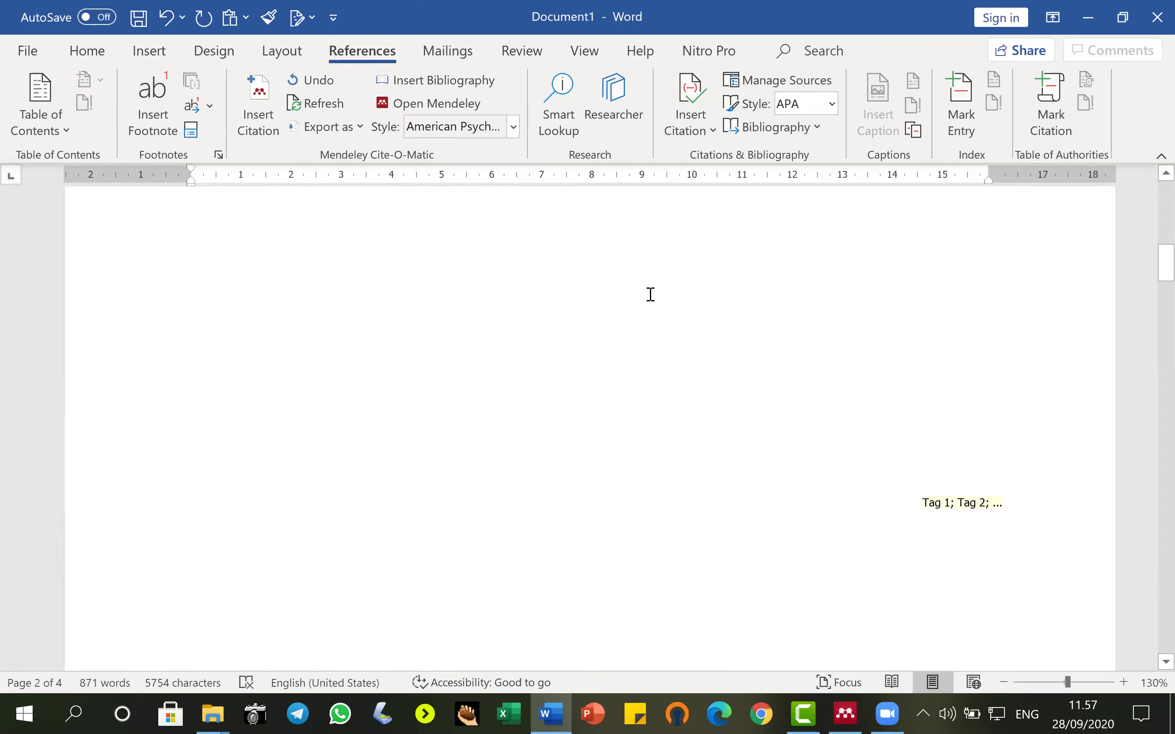
pyautogui.scroll(-8, 665, 324)
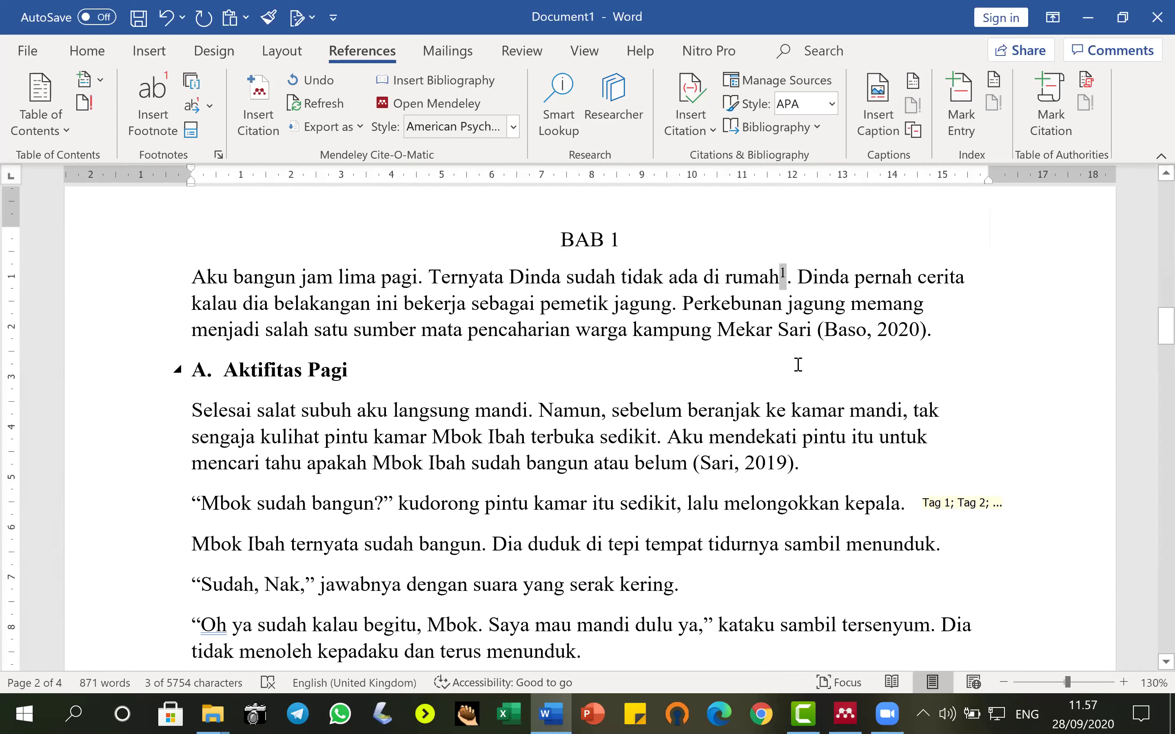
pyautogui.scroll(-15, 386, 538)
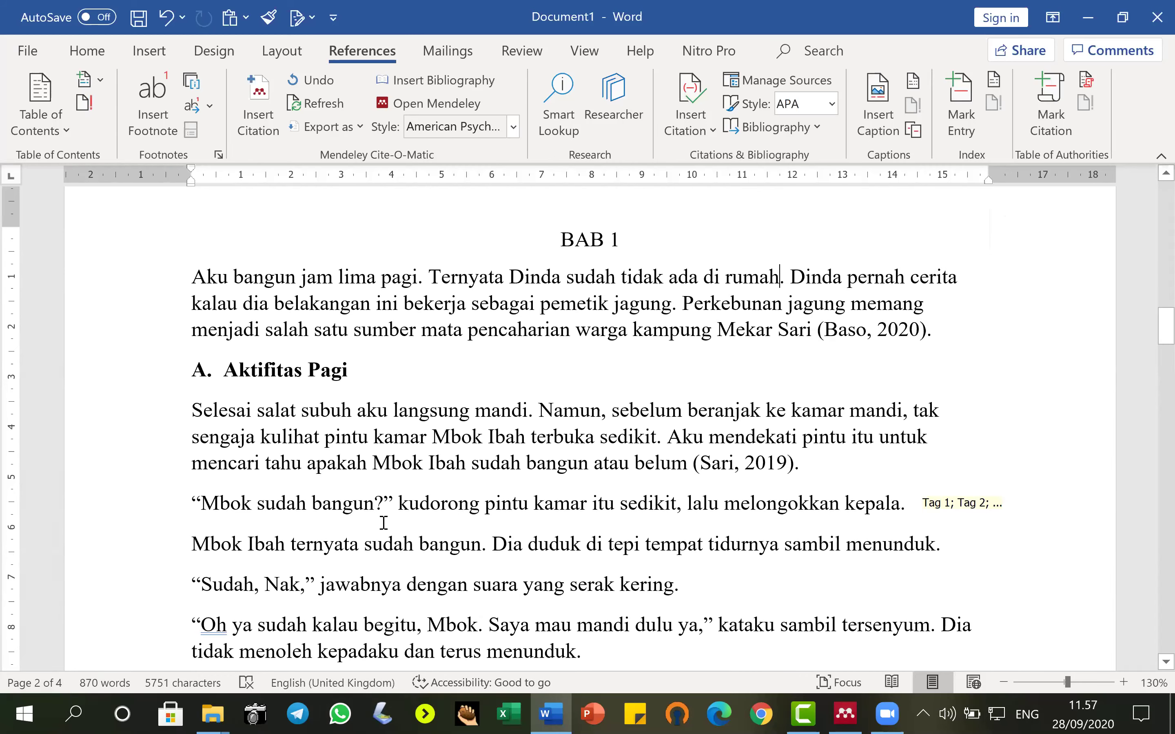